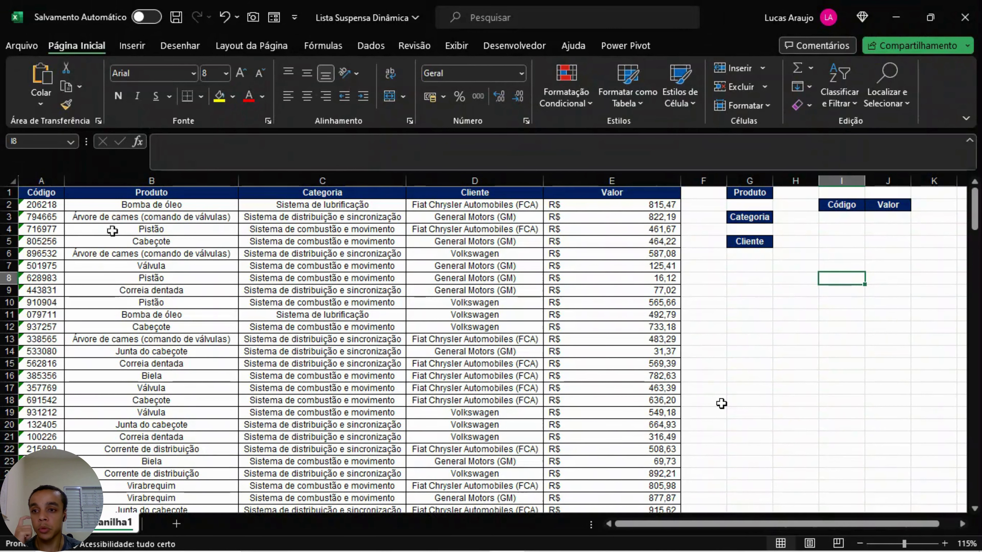
# Step: Examine the data table's Código, Produto, Categoria, Cliente and Valor columns and the kind of entries each one holds
pyautogui.click(55, 210)
pyautogui.keyDown('ctrl'); pyautogui.scroll(2, 58, 216); pyautogui.keyUp('ctrl')
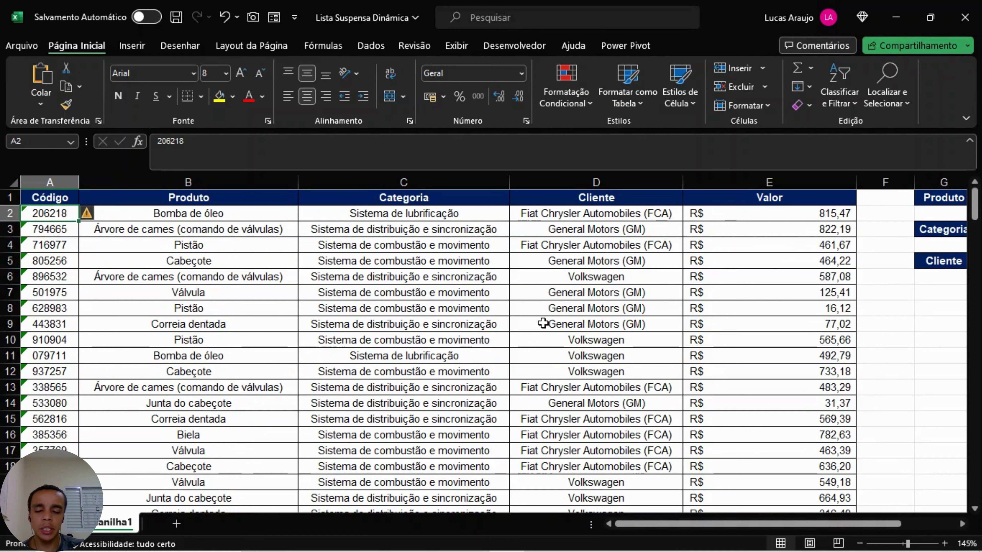
pyautogui.click(827, 292)
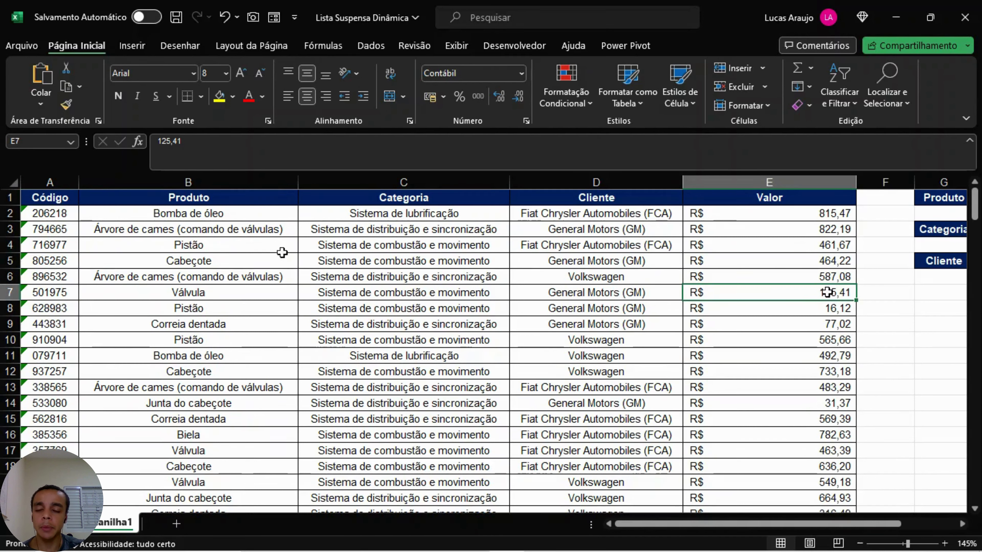
pyautogui.click(45, 215)
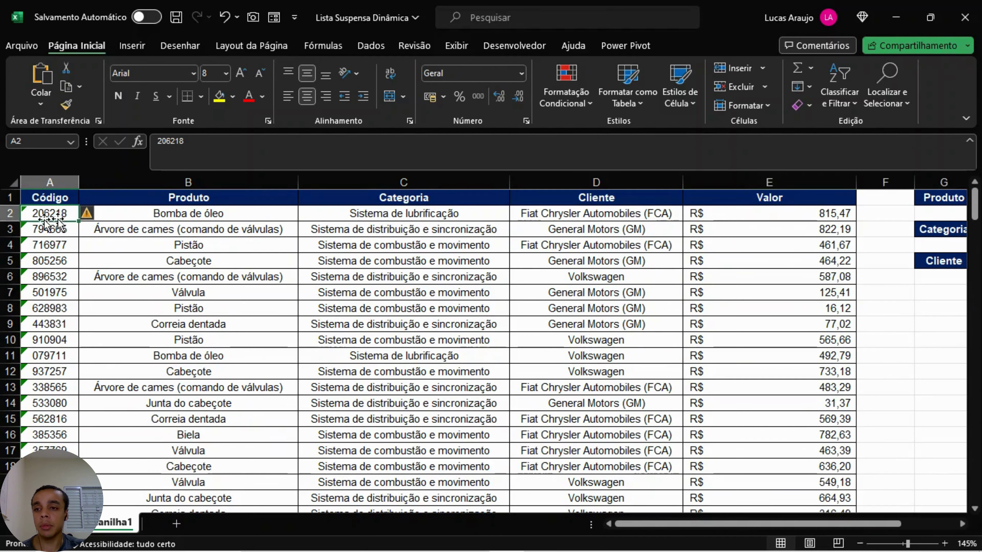
pyautogui.click(210, 235)
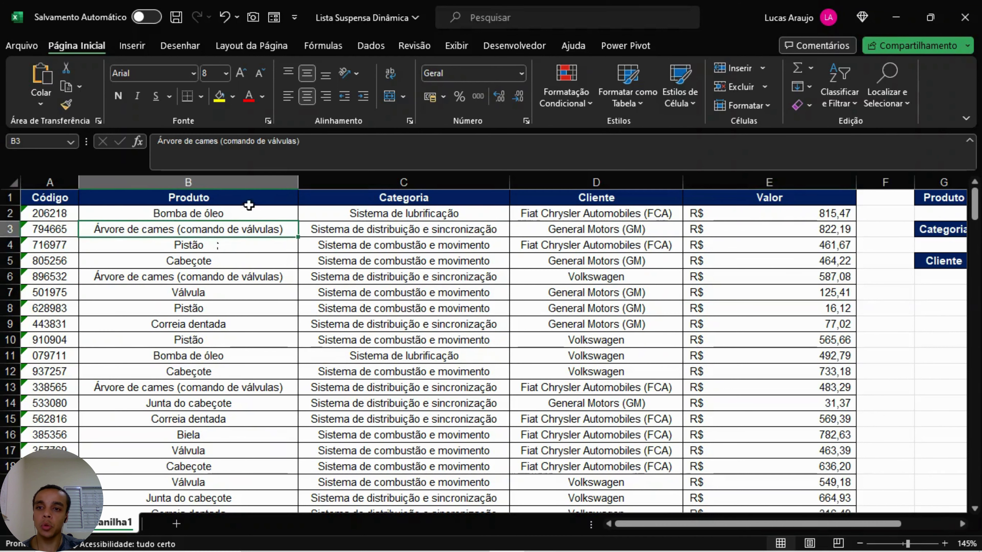
pyautogui.click(422, 242)
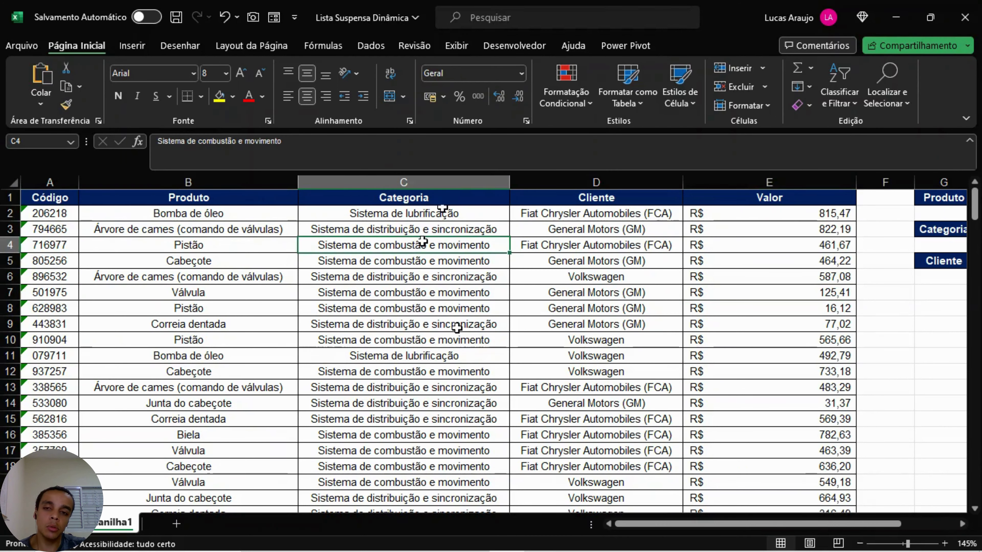
pyautogui.click(614, 261)
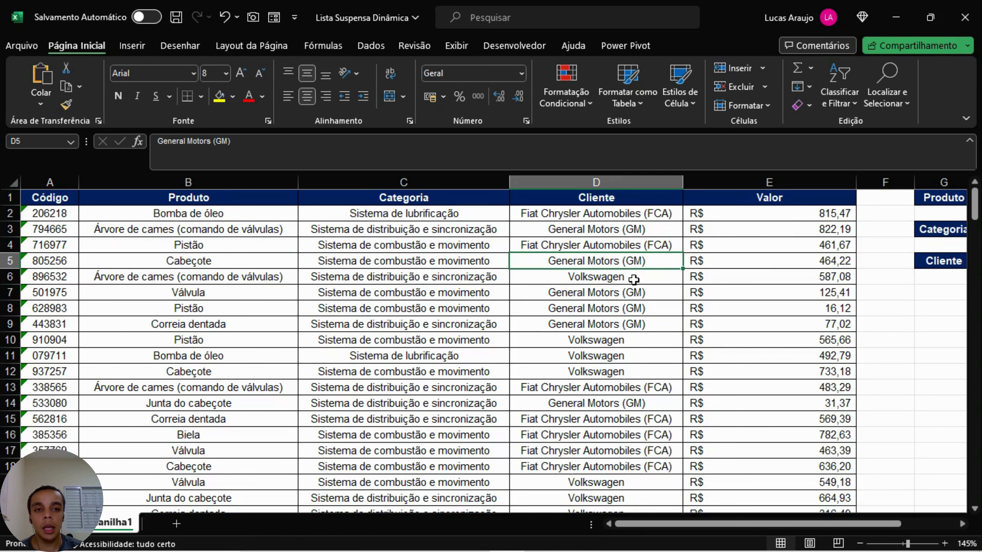
pyautogui.click(782, 260)
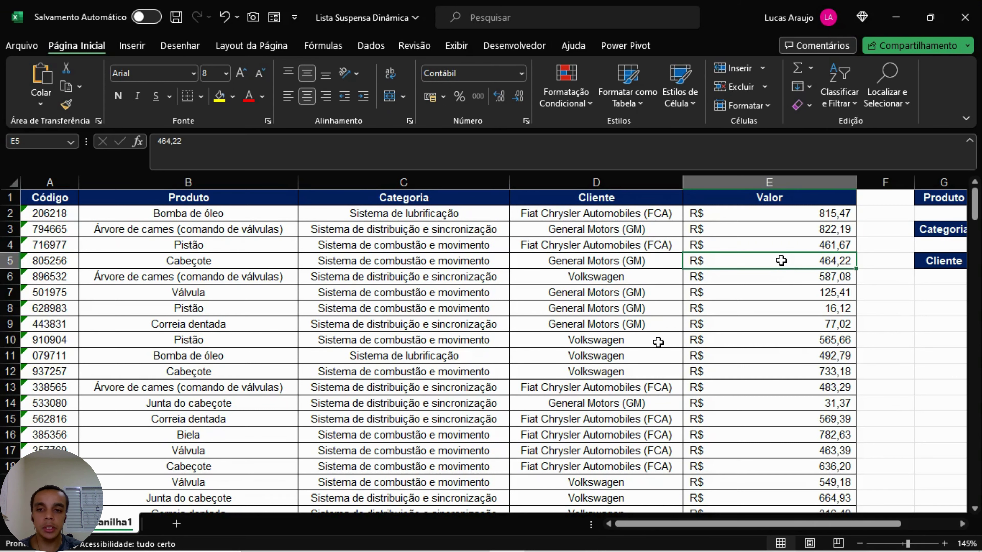
pyautogui.scroll(-5, 449, 351)
pyautogui.scroll(5, 212, 351)
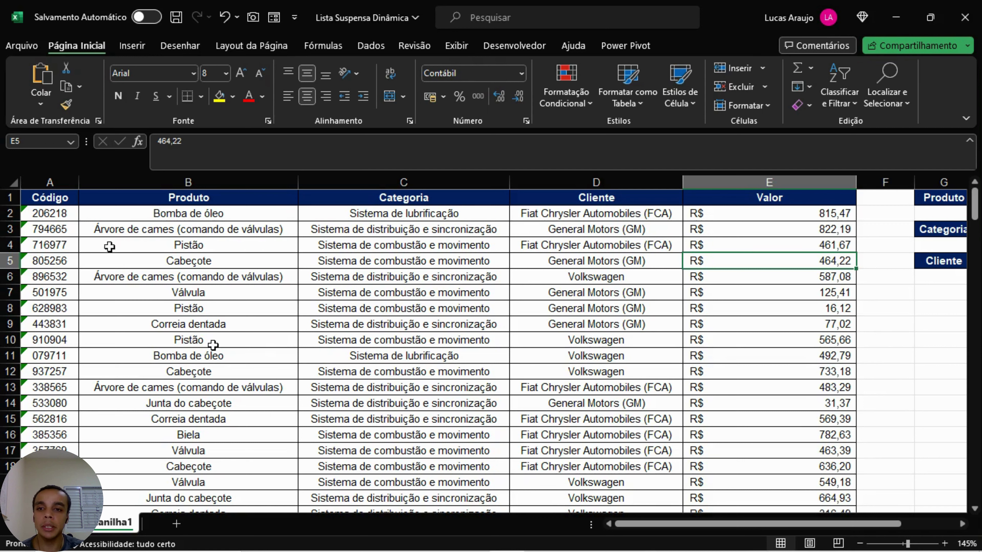
pyautogui.click(149, 217)
pyautogui.click(562, 229)
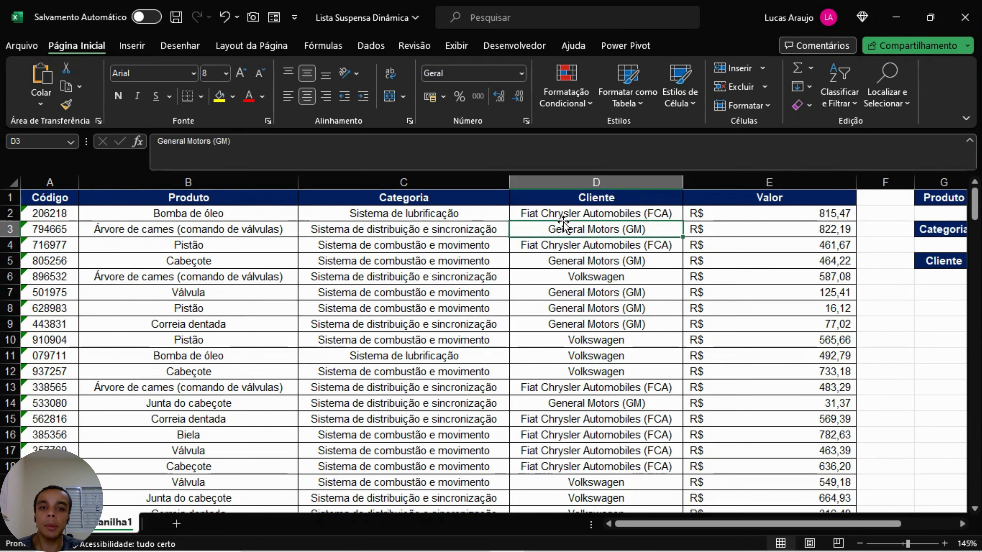
pyautogui.click(585, 212)
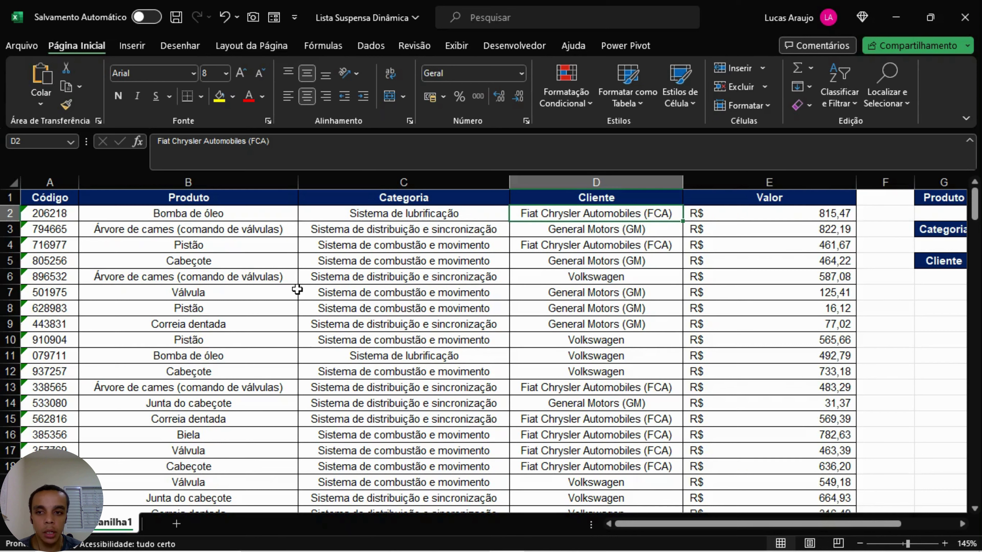
# Step: Examine the Produto, Categoria and Cliente selection labels in column G and the Código and Valor headers in I2:J2
pyautogui.press('Right')
pyautogui.press('Right')
pyautogui.press('Right')
pyautogui.press('Right')
pyautogui.press('Right')
pyautogui.press('Right')
pyautogui.press('Right')
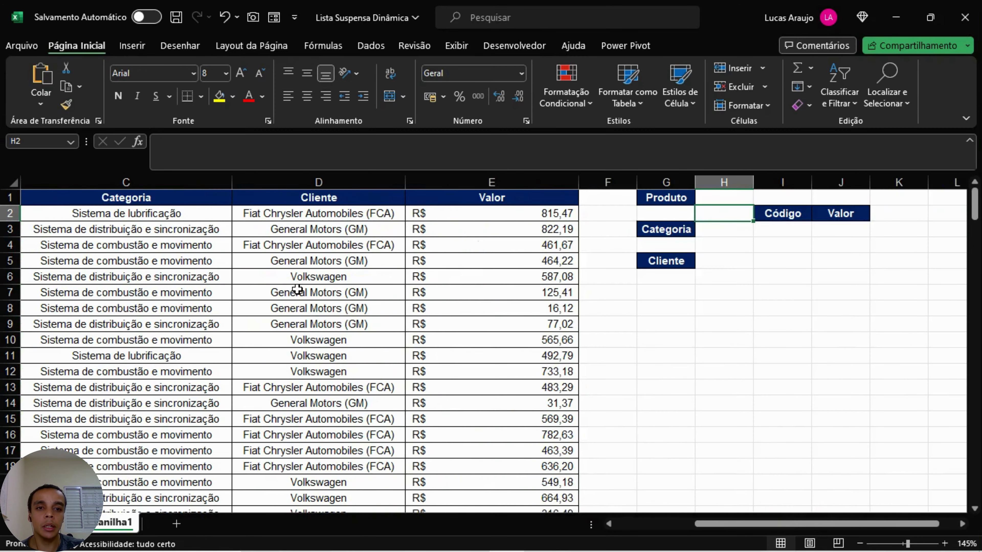
pyautogui.press('Right')
pyautogui.press('Right')
pyautogui.press('Right')
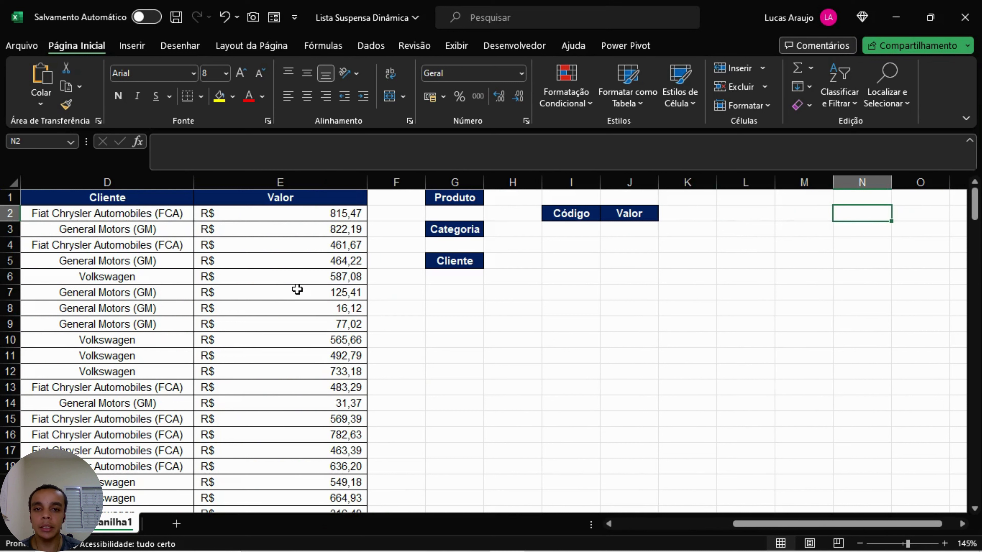
pyautogui.click(452, 200)
pyautogui.click(575, 227)
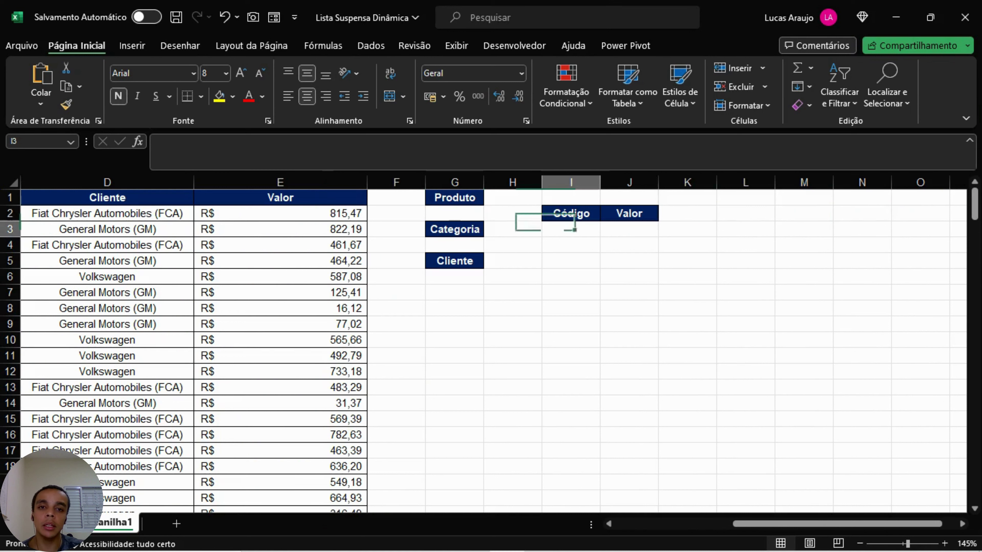
pyautogui.click(621, 213)
pyautogui.click(590, 247)
pyautogui.click(537, 293)
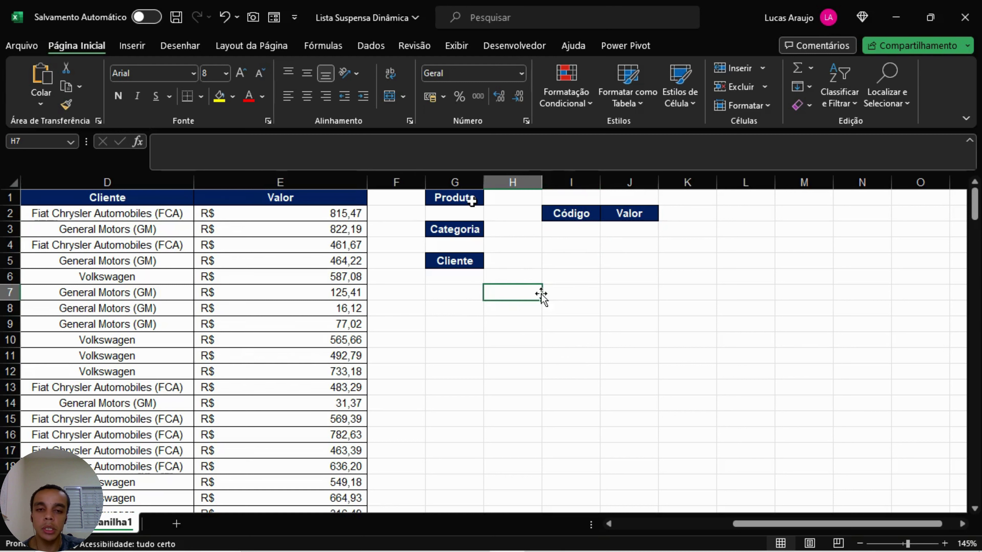
pyautogui.click(590, 290)
pyautogui.click(471, 198)
pyautogui.click(469, 228)
pyautogui.click(471, 262)
pyautogui.click(582, 223)
pyautogui.click(611, 215)
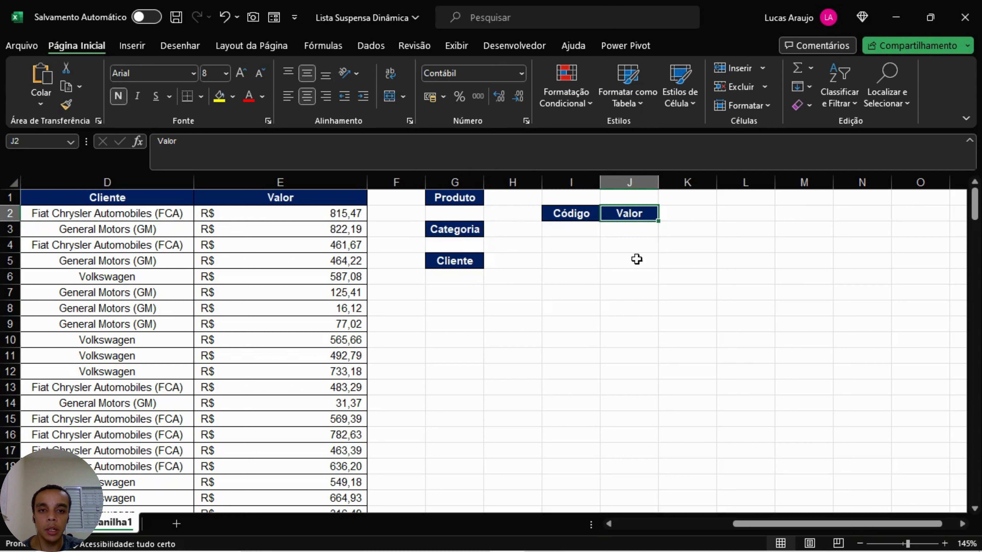
pyautogui.click(631, 274)
# Step: Swap the selection labels in column G so that Cliente is in G1 and Produto is in G5
pyautogui.click(469, 197)
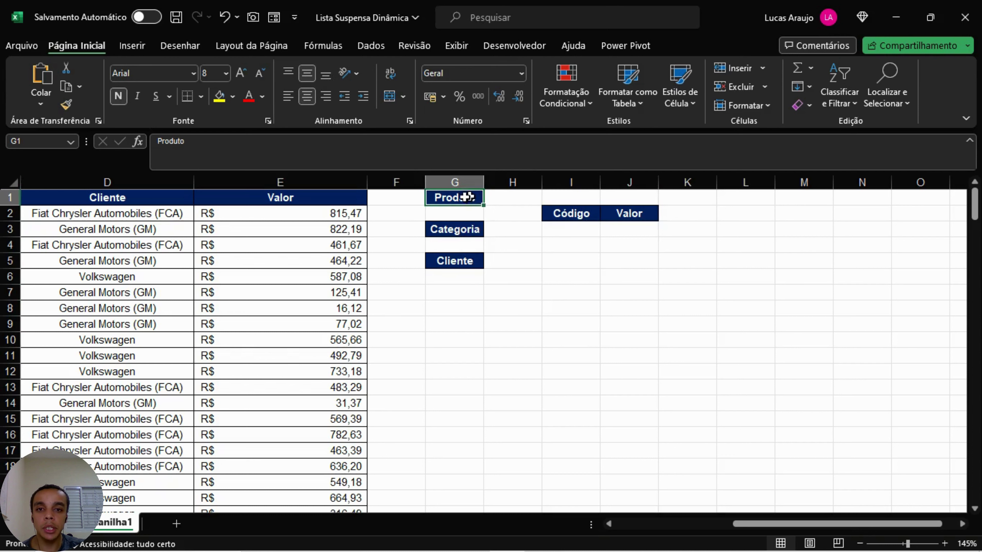
pyautogui.moveTo(471, 196)
pyautogui.mouseDown()
pyautogui.moveTo(484, 305)
pyautogui.moveTo(470, 292)
pyautogui.moveTo(471, 205)
pyautogui.mouseUp()
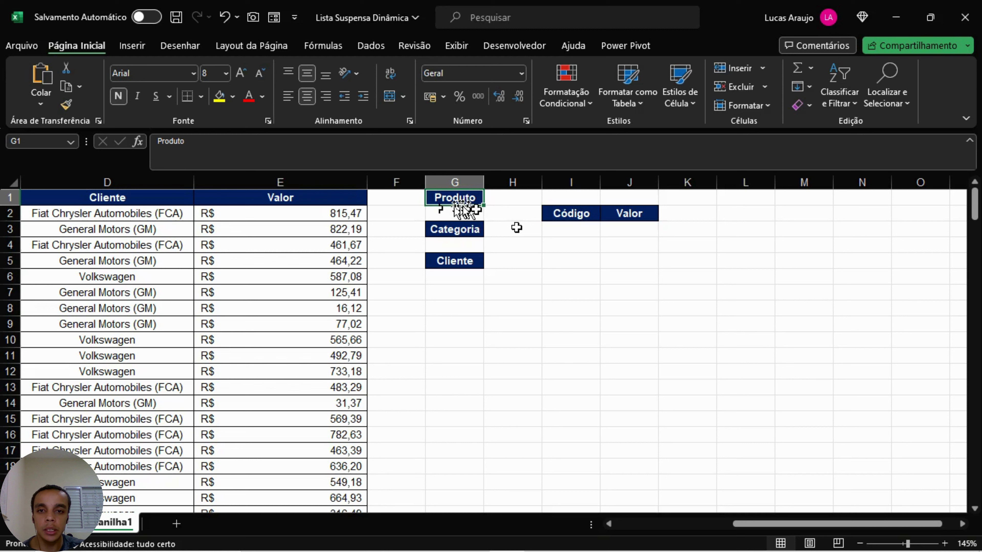
pyautogui.moveTo(460, 206)
pyautogui.mouseDown()
pyautogui.moveTo(478, 307)
pyautogui.moveTo(471, 198)
pyautogui.mouseUp()
pyautogui.click(465, 276)
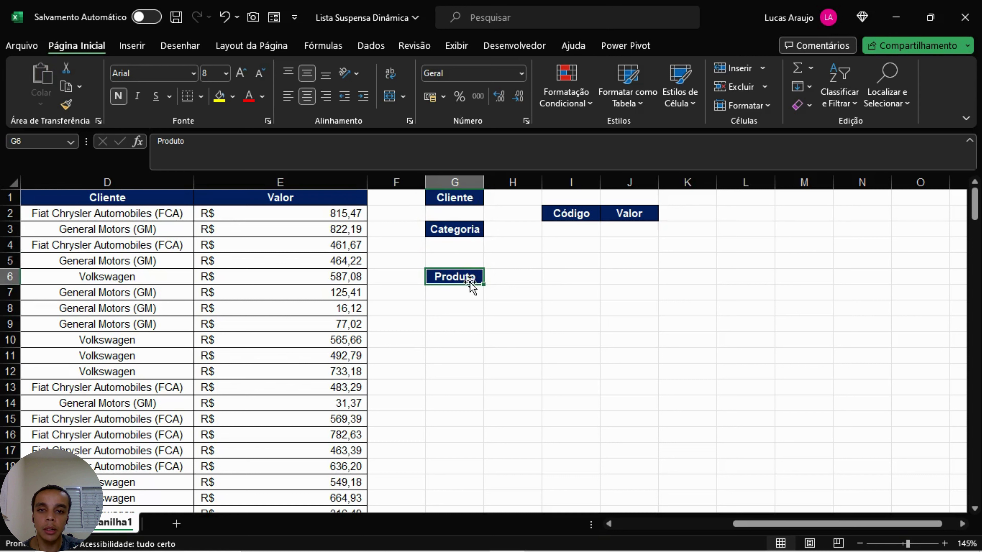
pyautogui.moveTo(469, 285); pyautogui.dragTo(469, 266)
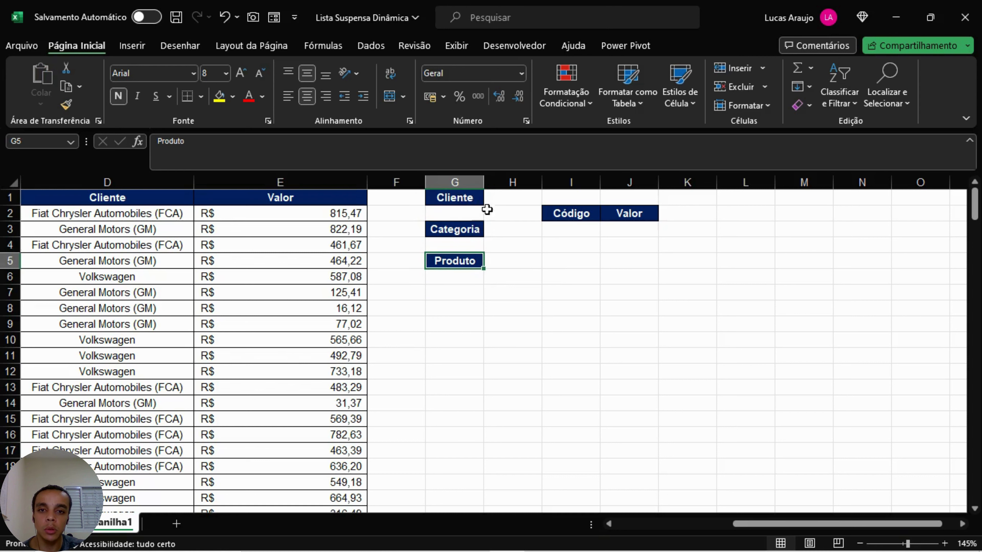
pyautogui.click(532, 326)
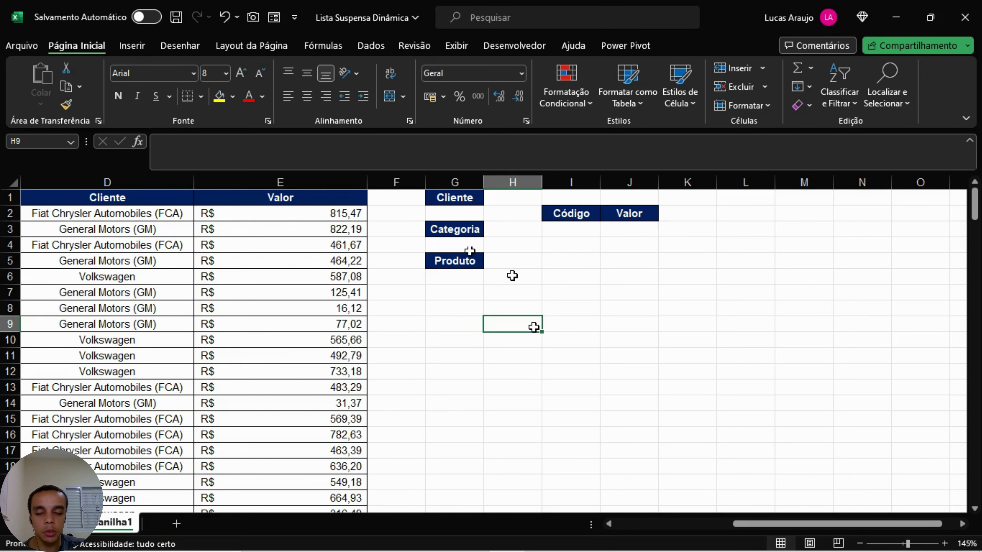
pyautogui.click(471, 200)
pyautogui.click(467, 230)
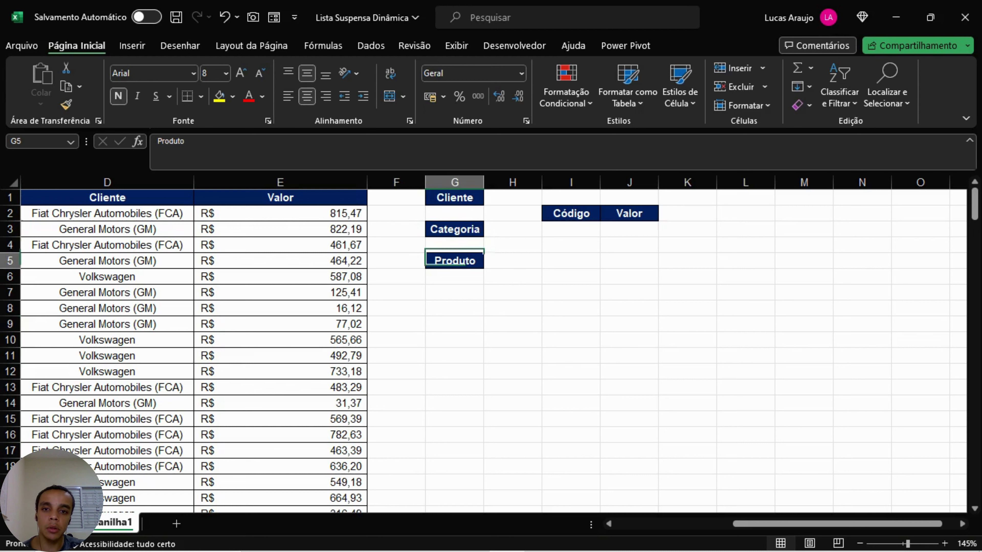
pyautogui.click(463, 261)
pyautogui.click(562, 289)
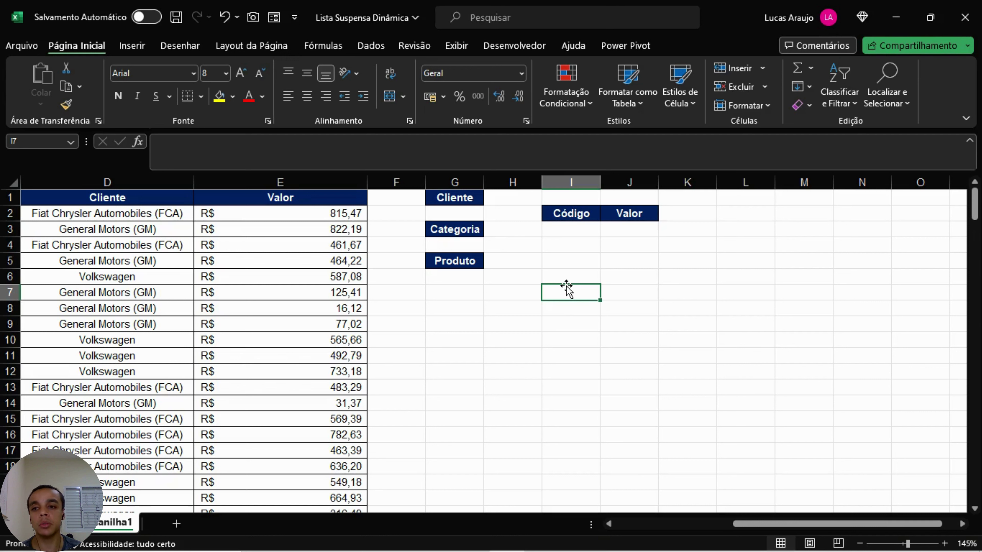
pyautogui.click(477, 216)
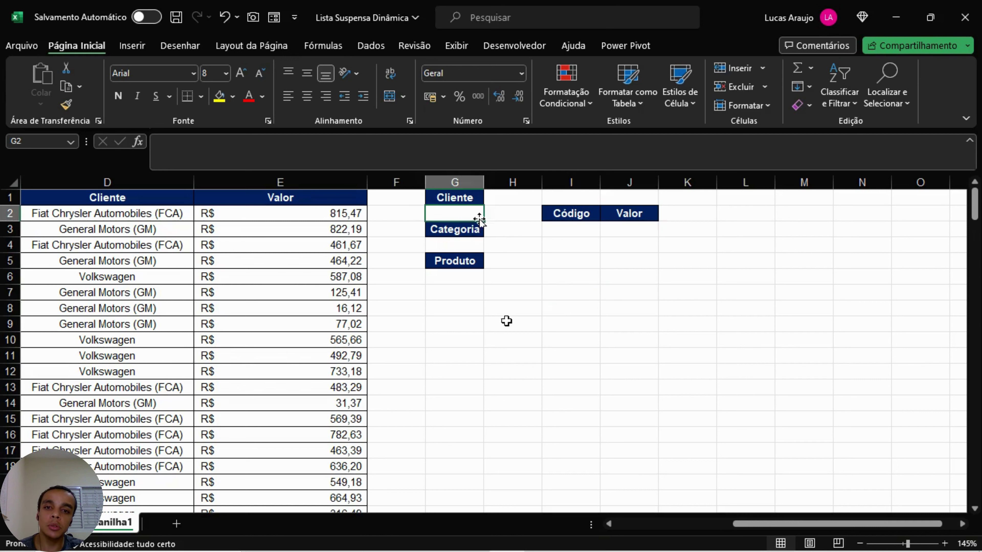
# Step: Enter the helper list headers CLIENTE, CATEGORIA and PRODUTO in cells L1, M1 and N1
pyautogui.moveTo(769, 524); pyautogui.dragTo(796, 522)
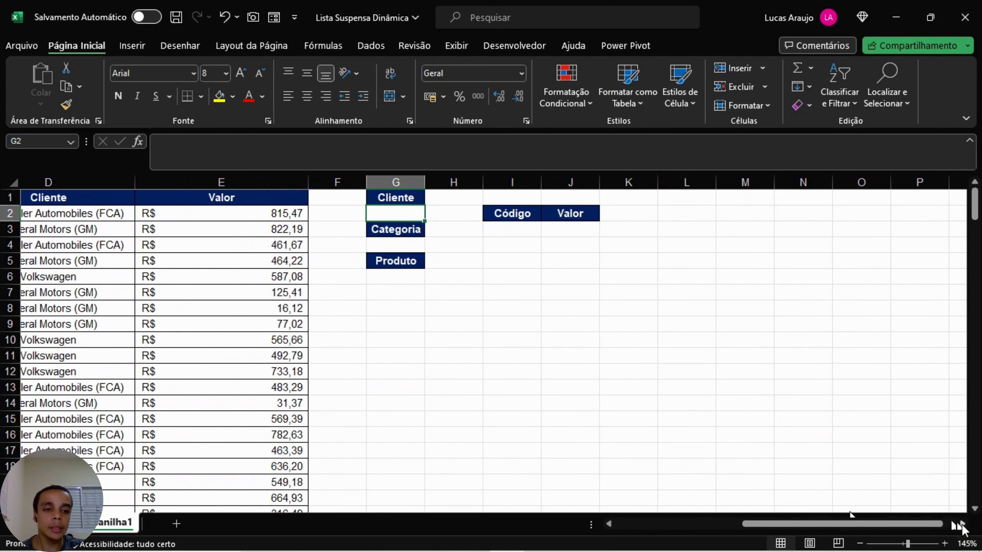
pyautogui.click(961, 524)
pyautogui.click(961, 524)
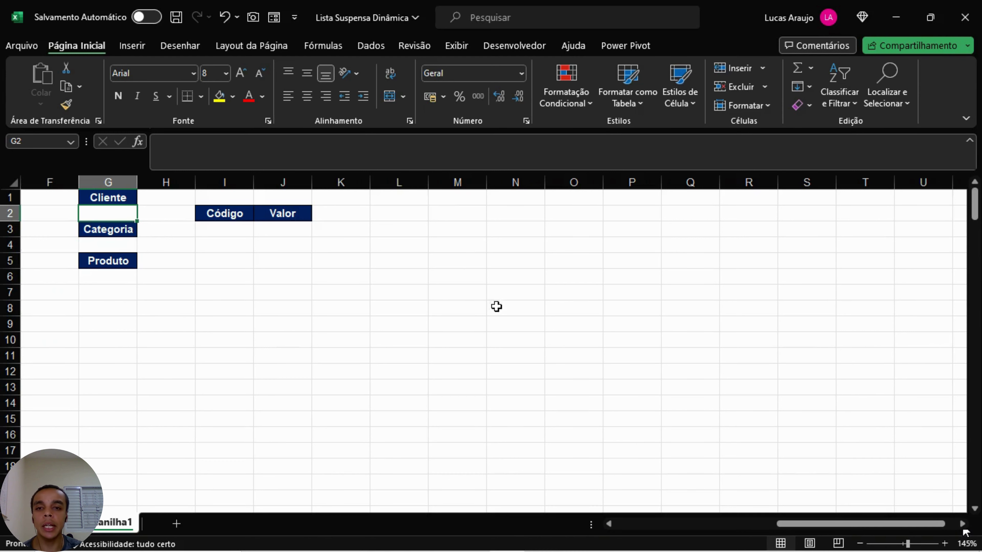
pyautogui.click(410, 200)
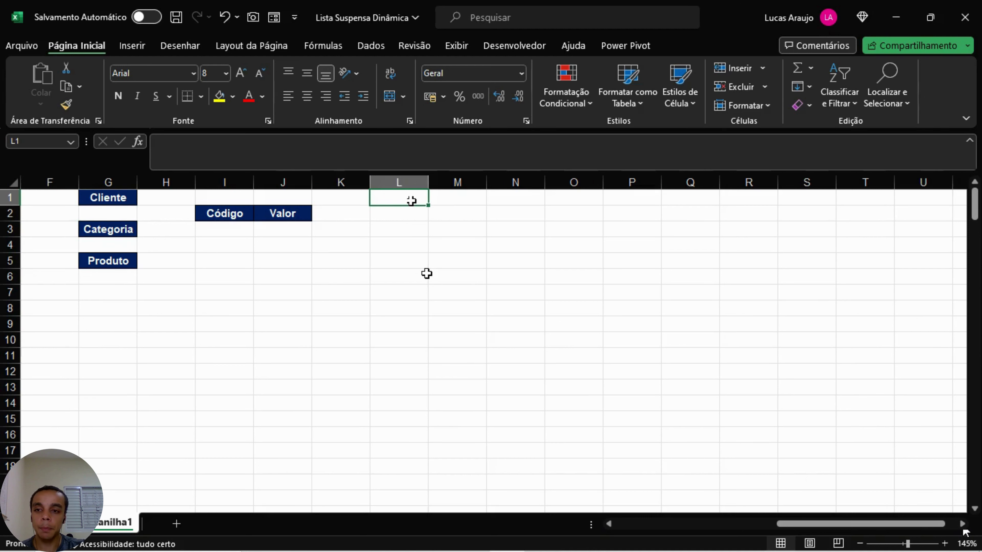
pyautogui.write('CLIENTE')
pyautogui.press('Tab')
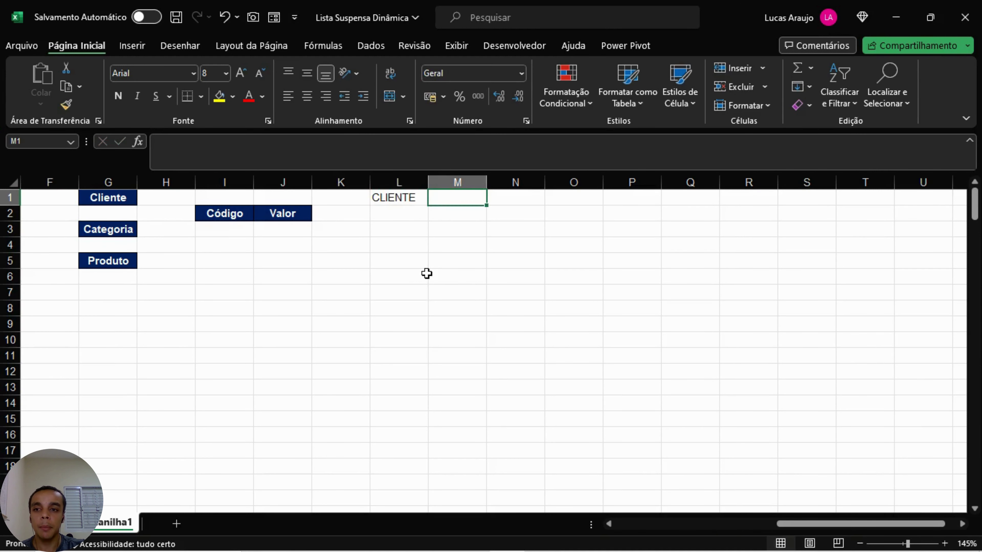
pyautogui.write('CATEGOR')
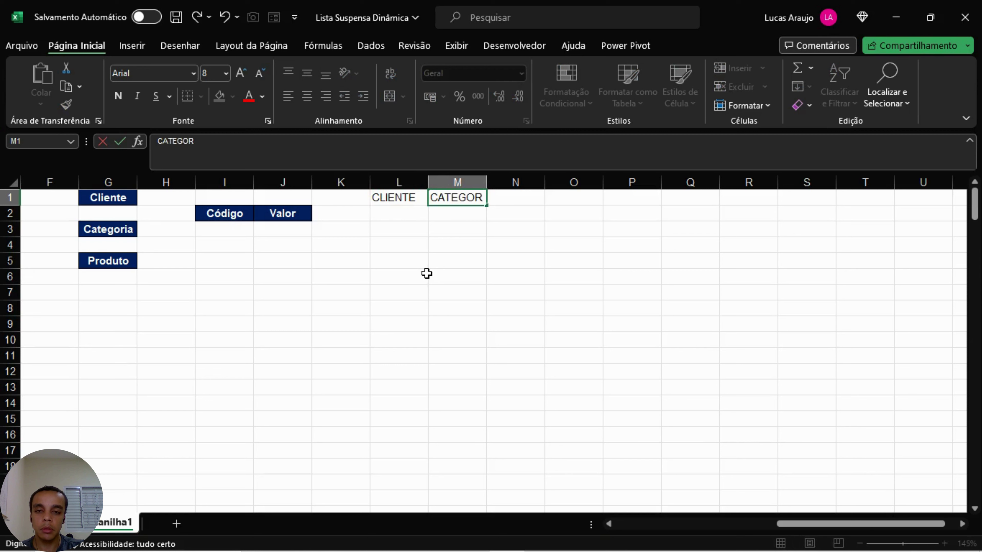
pyautogui.write('IA')
pyautogui.press('Tab')
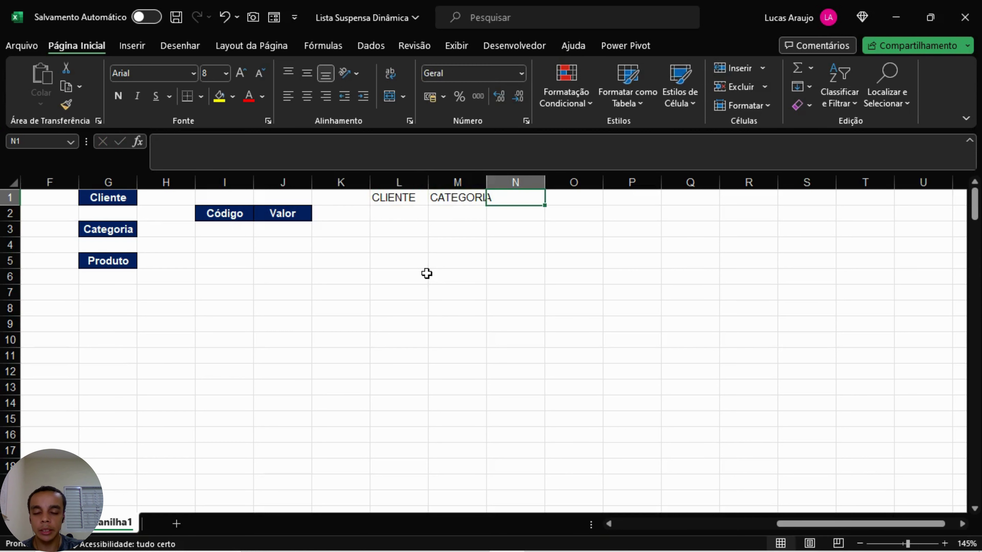
pyautogui.write('PRODUTO')
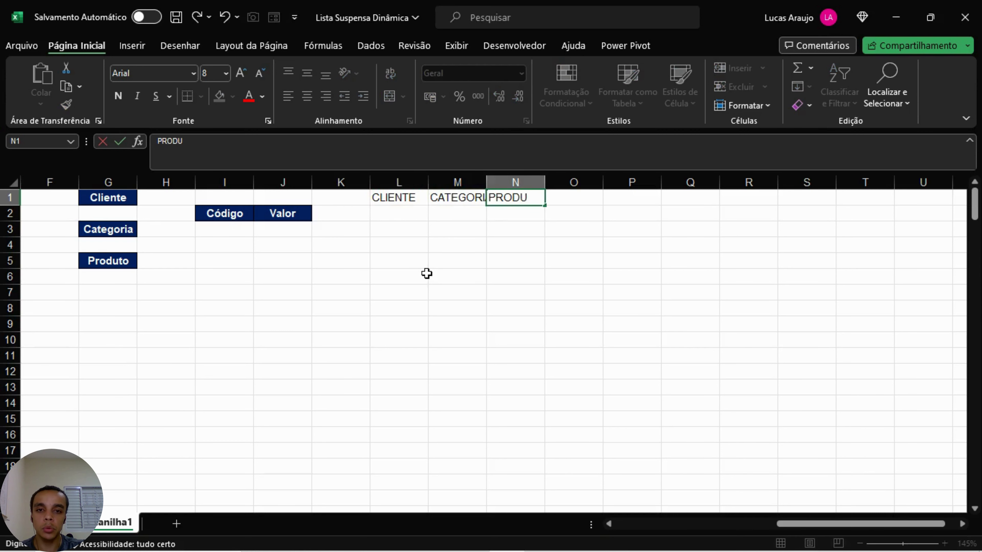
pyautogui.press('Return')
# Step: Autofit the widths of columns L to N to their headers
pyautogui.moveTo(398, 182); pyautogui.dragTo(518, 182)
pyautogui.doubleClick(486, 182)
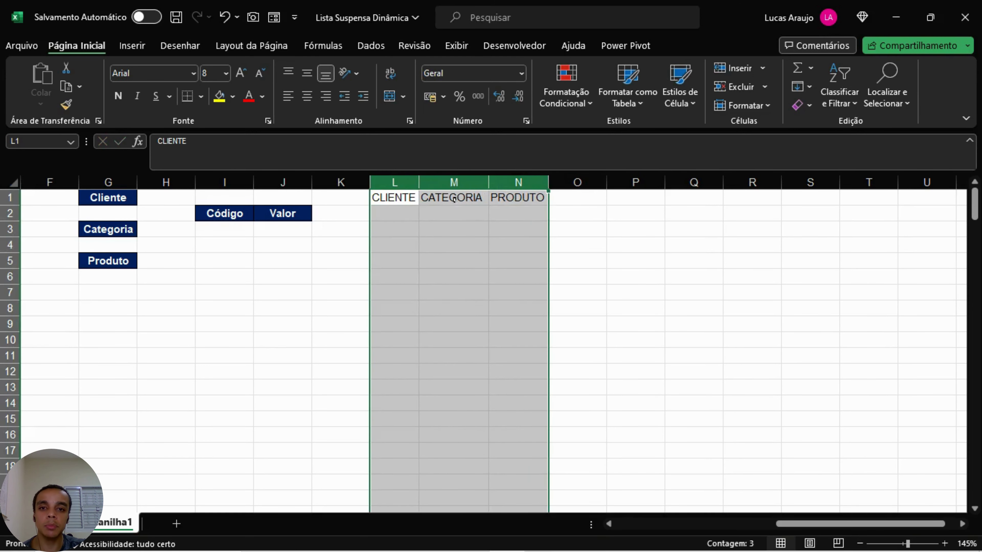
pyautogui.click(450, 227)
# Step: Review the selection labels in column G and the distinct client names in the data table's Cliente column
pyautogui.moveTo(108, 198); pyautogui.dragTo(103, 259)
pyautogui.click(284, 277)
pyautogui.click(410, 213)
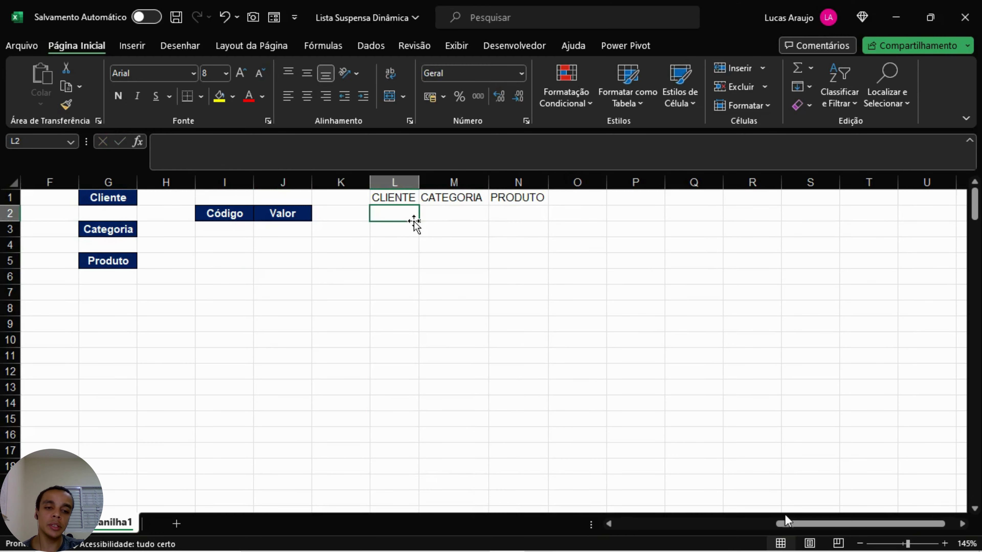
pyautogui.moveTo(794, 524); pyautogui.dragTo(765, 501)
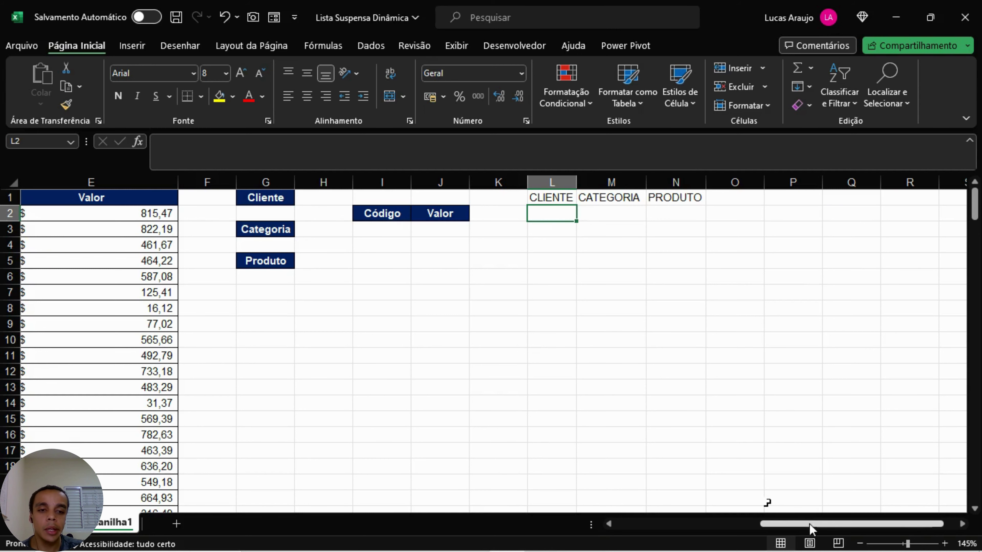
pyautogui.moveTo(809, 524); pyautogui.dragTo(646, 524)
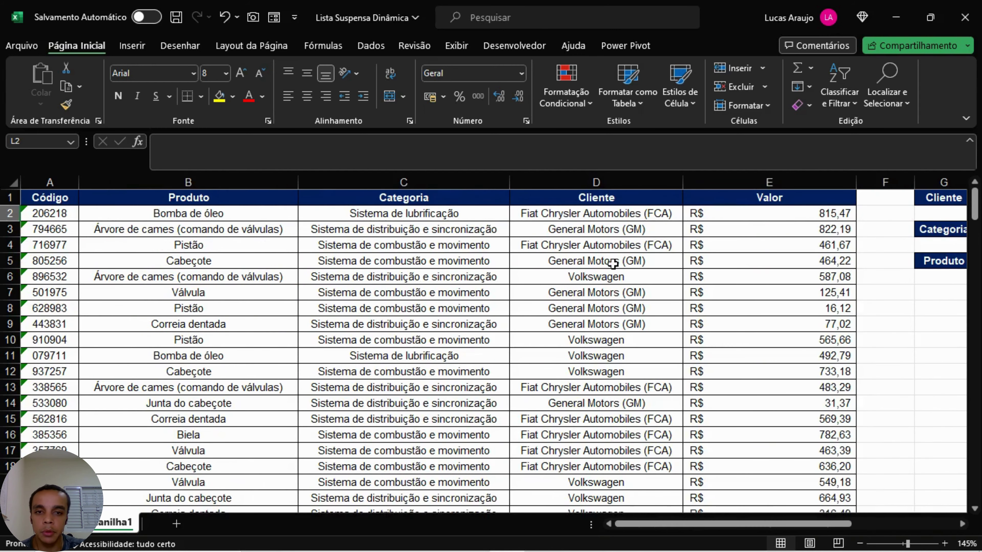
pyautogui.click(618, 216)
pyautogui.click(614, 230)
pyautogui.click(604, 261)
pyautogui.click(600, 277)
pyautogui.moveTo(676, 530); pyautogui.dragTo(785, 526)
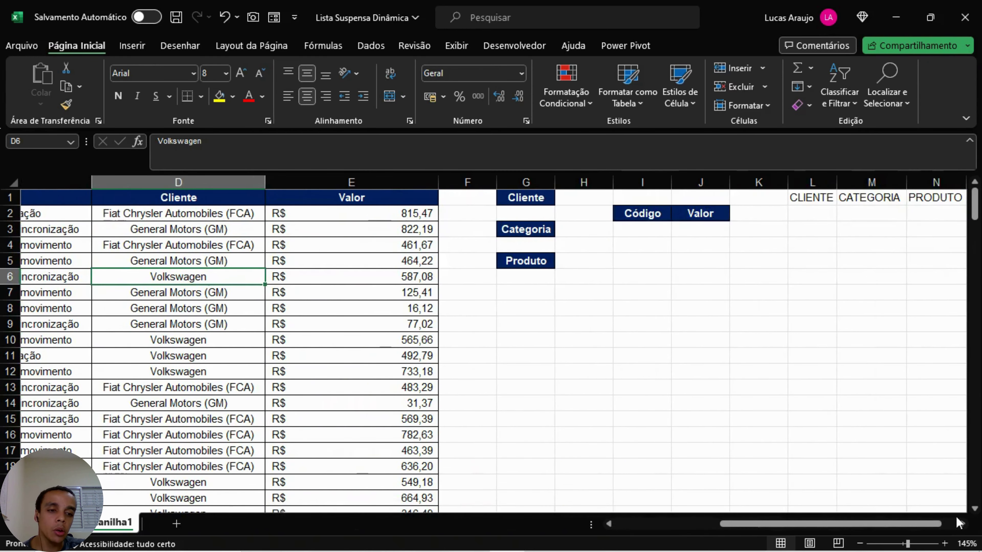
pyautogui.click(962, 524)
pyautogui.click(962, 524)
pyautogui.click(962, 524)
pyautogui.click(408, 217)
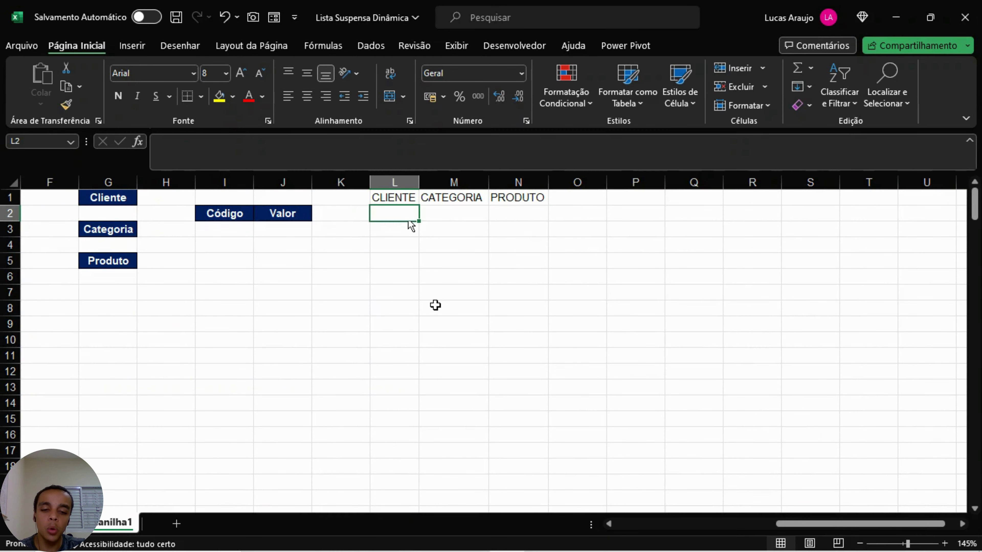
pyautogui.write('=')
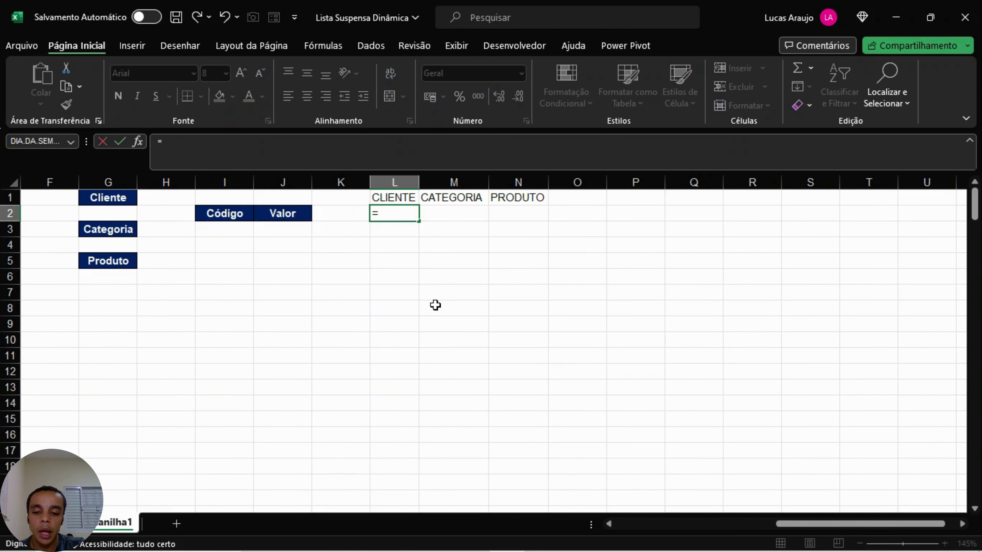
pyautogui.write('ÚNICO')
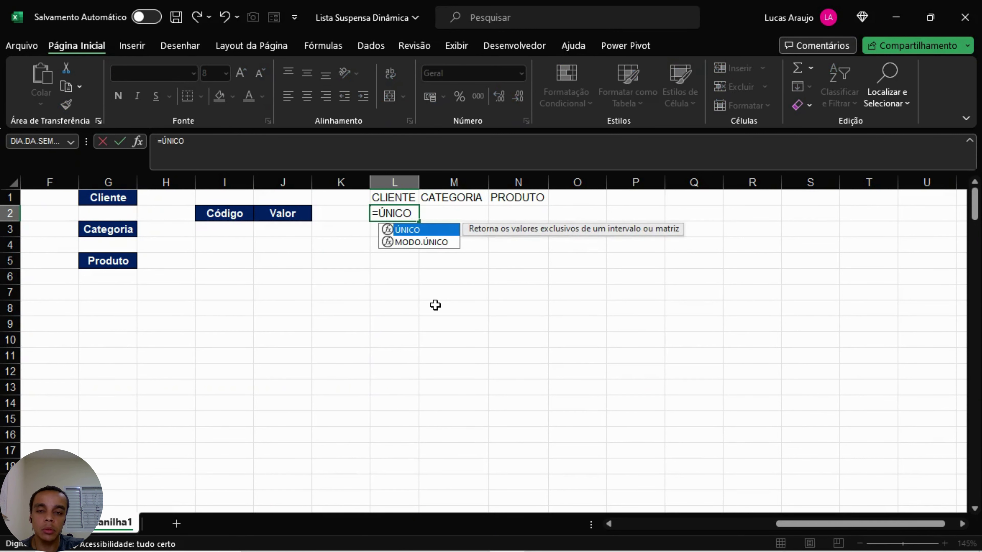
pyautogui.write('(')
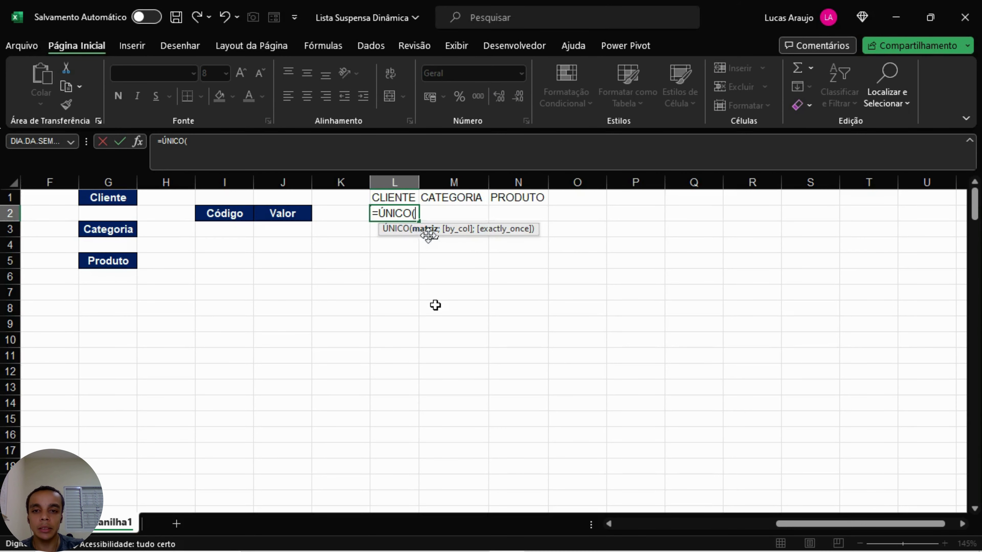
pyautogui.moveTo(816, 525); pyautogui.dragTo(657, 525)
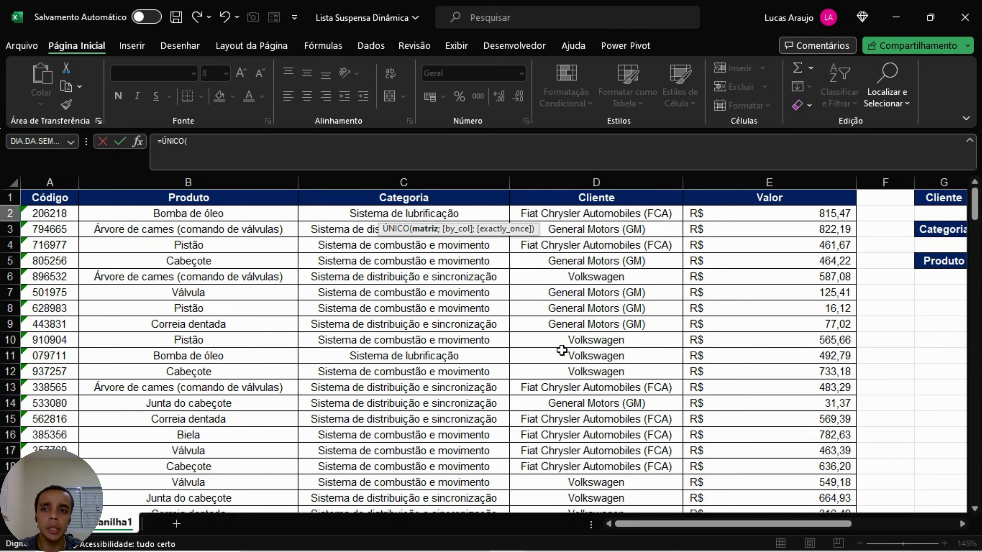
pyautogui.press('Escape')
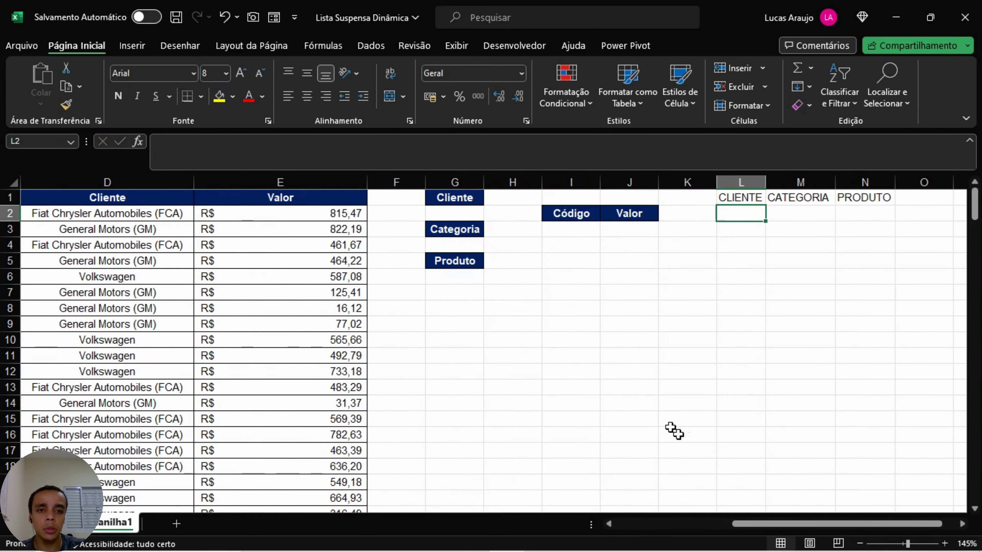
# Step: Convert the data range A1:E31 into a table with headers and apply the plain first style of the light group
pyautogui.moveTo(757, 524); pyautogui.dragTo(623, 524)
pyautogui.click(388, 263)
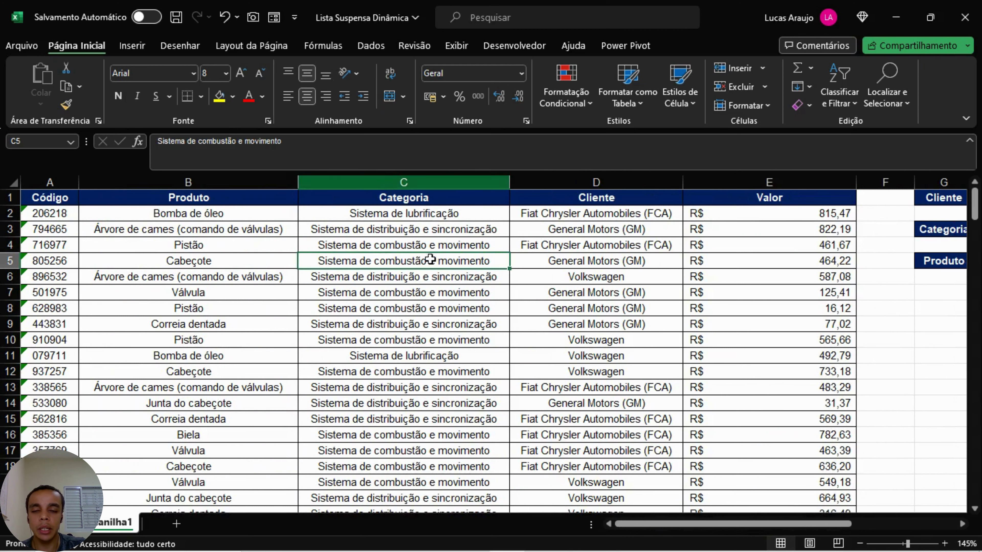
pyautogui.hotkey('ctrl', 'a')
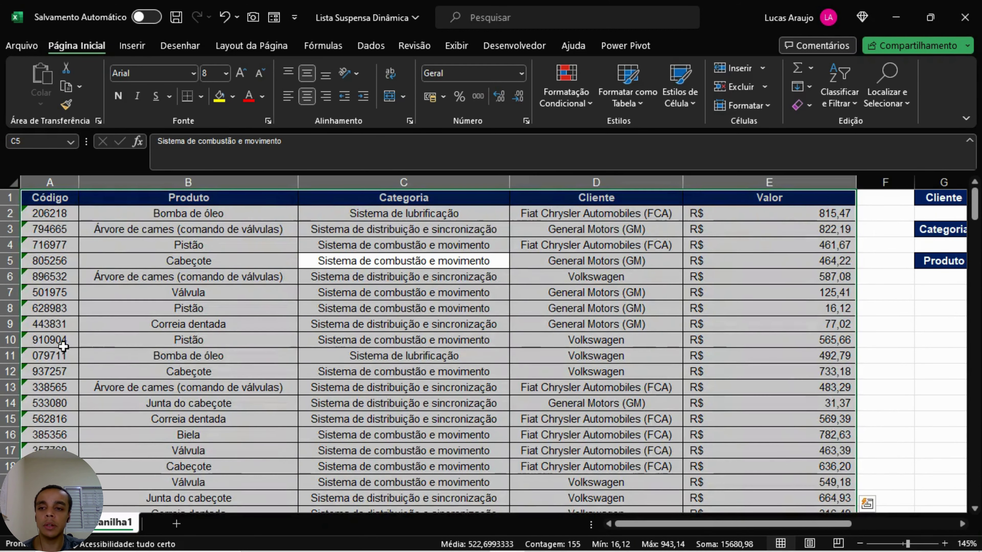
pyautogui.scroll(-5, 533, 358)
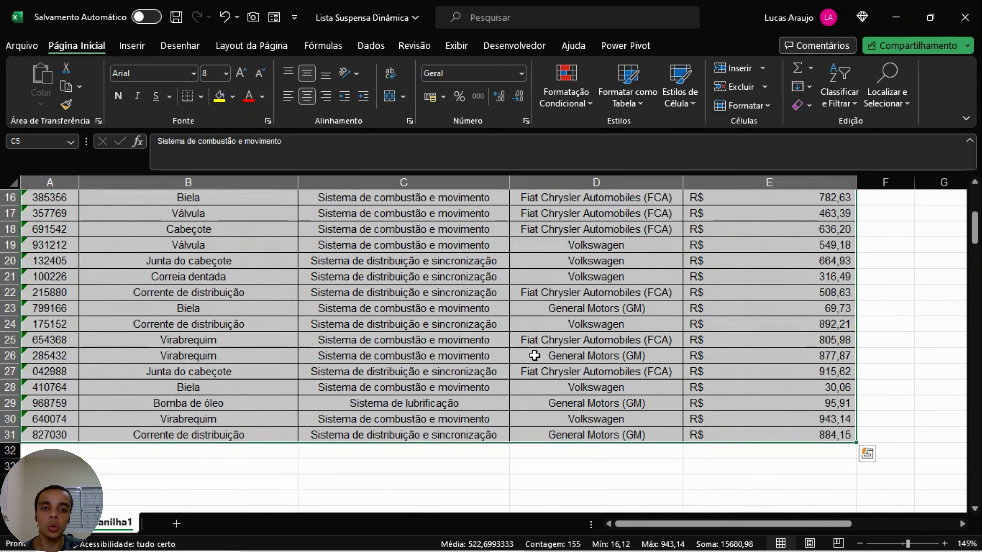
pyautogui.scroll(5, 534, 358)
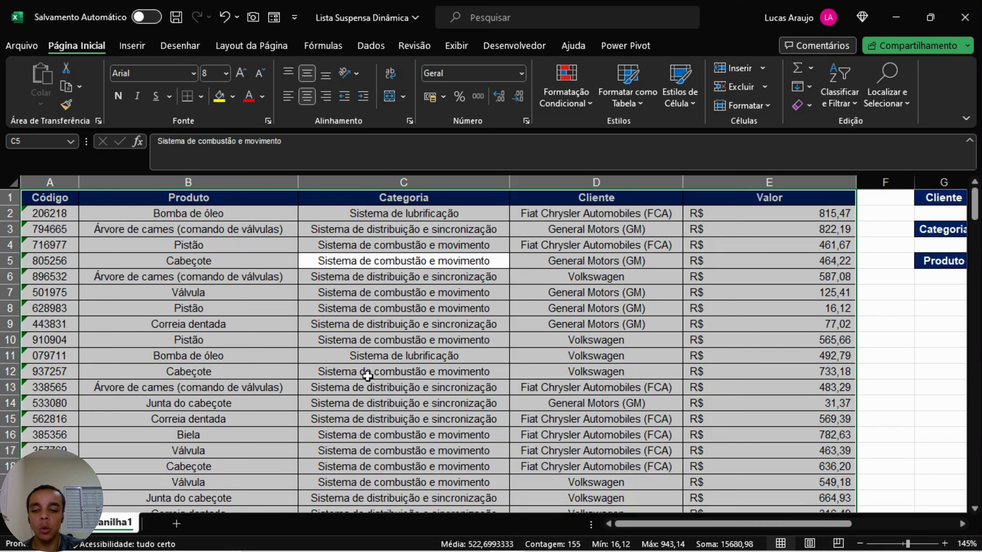
pyautogui.hotkey('ctrl', 'alt', 't')
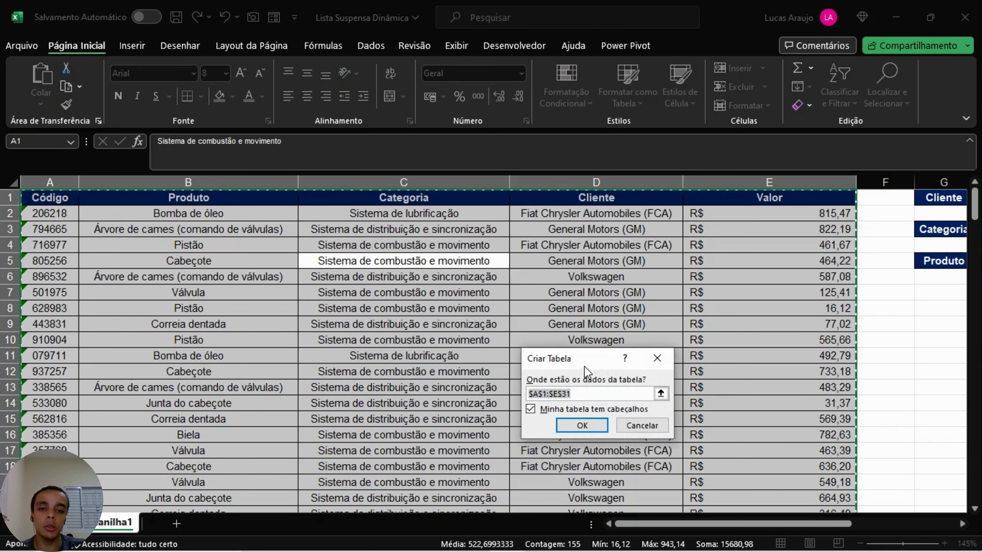
pyautogui.moveTo(584, 366); pyautogui.dragTo(393, 261)
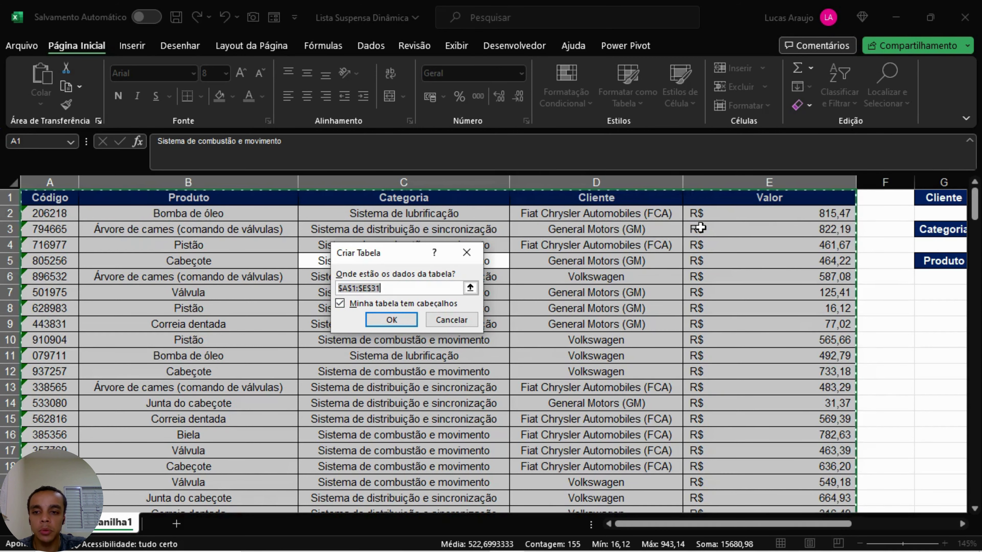
pyautogui.click(406, 323)
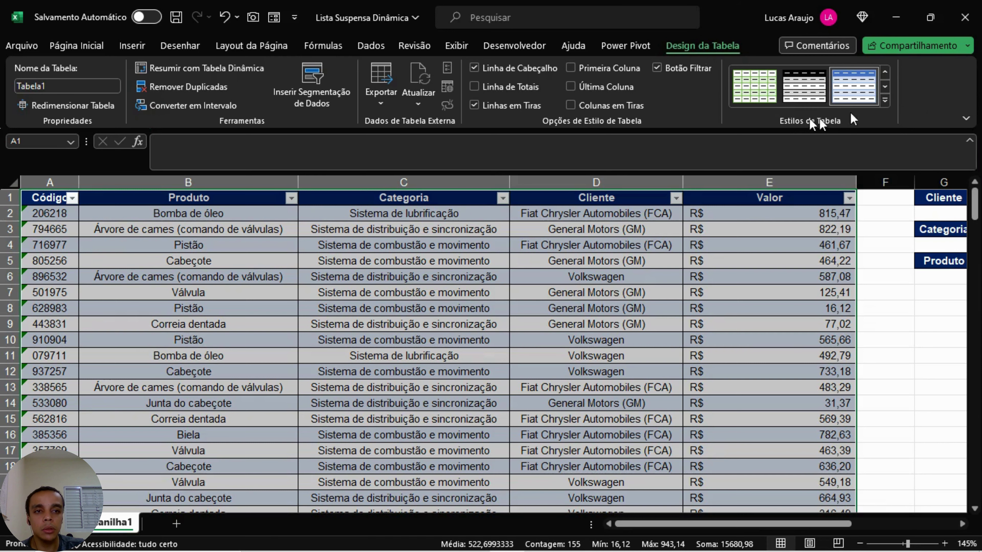
pyautogui.click(885, 101)
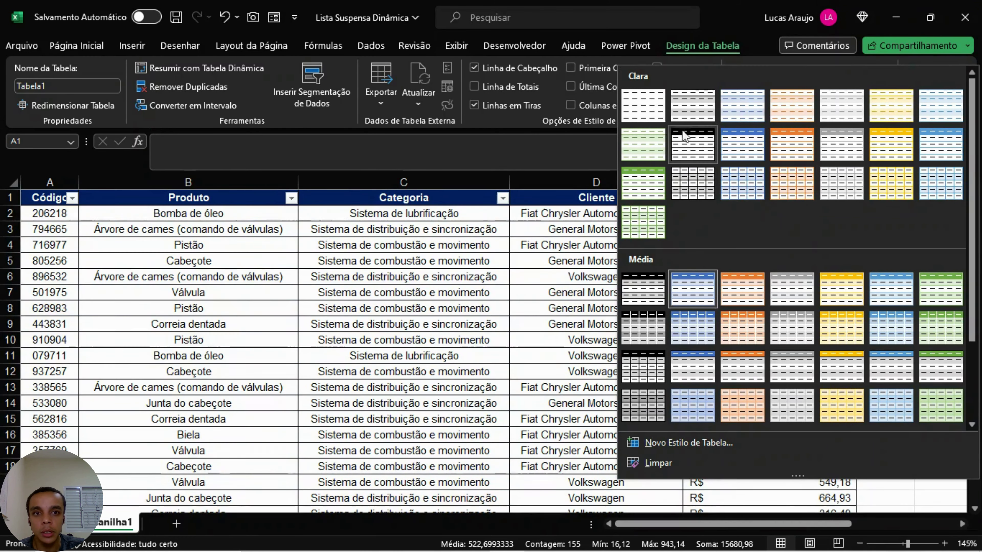
pyautogui.click(658, 114)
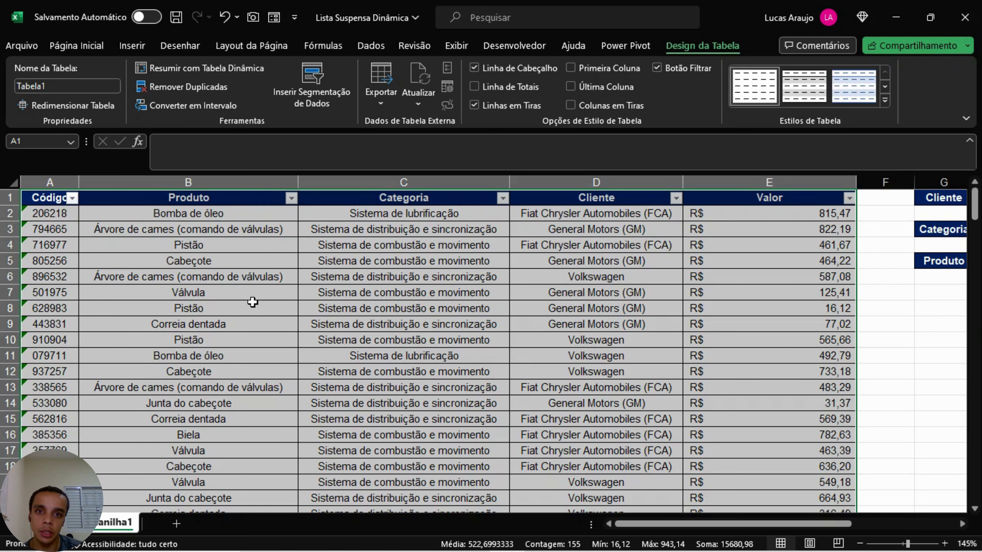
# Step: Rename the data table as TAB_BD
pyautogui.click(90, 85)
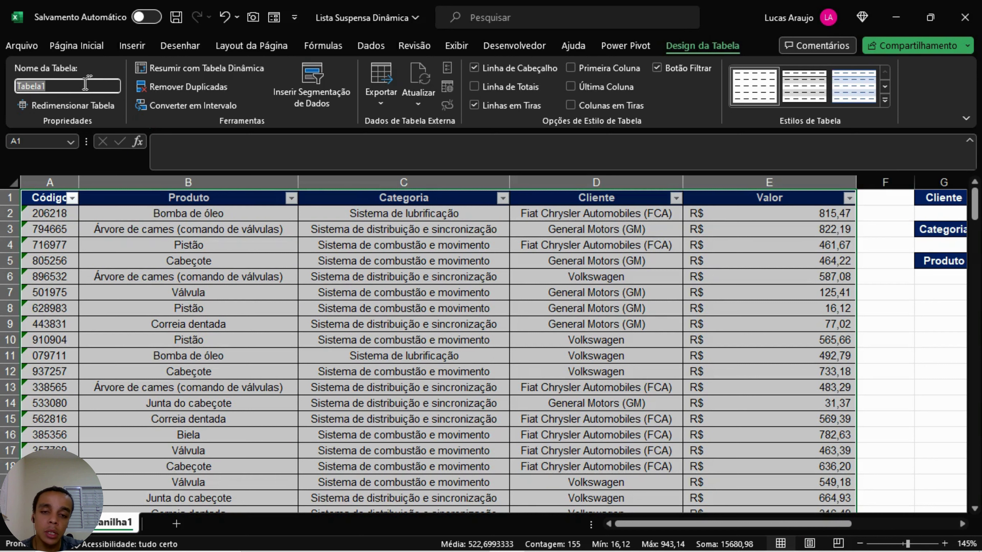
pyautogui.click(306, 235)
pyautogui.click(181, 224)
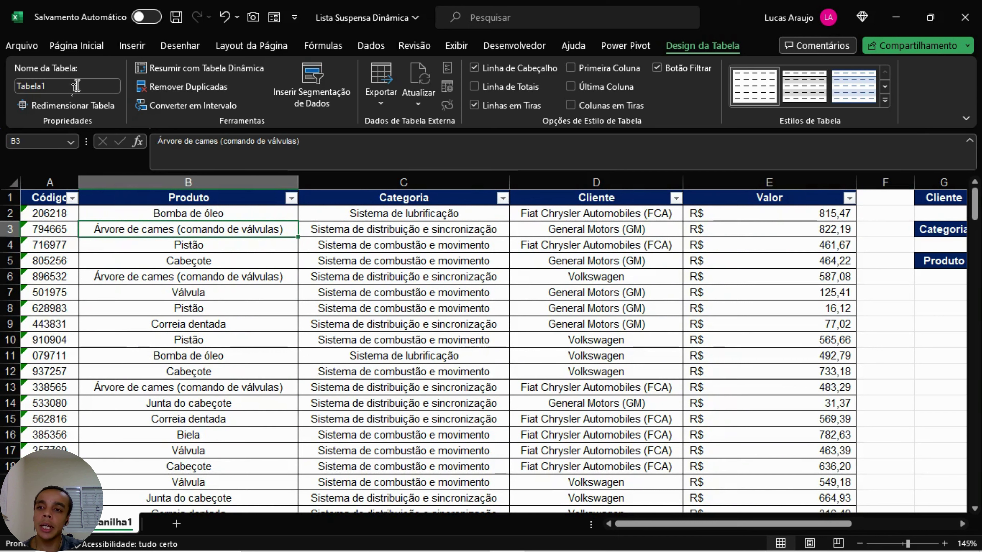
pyautogui.click(44, 84)
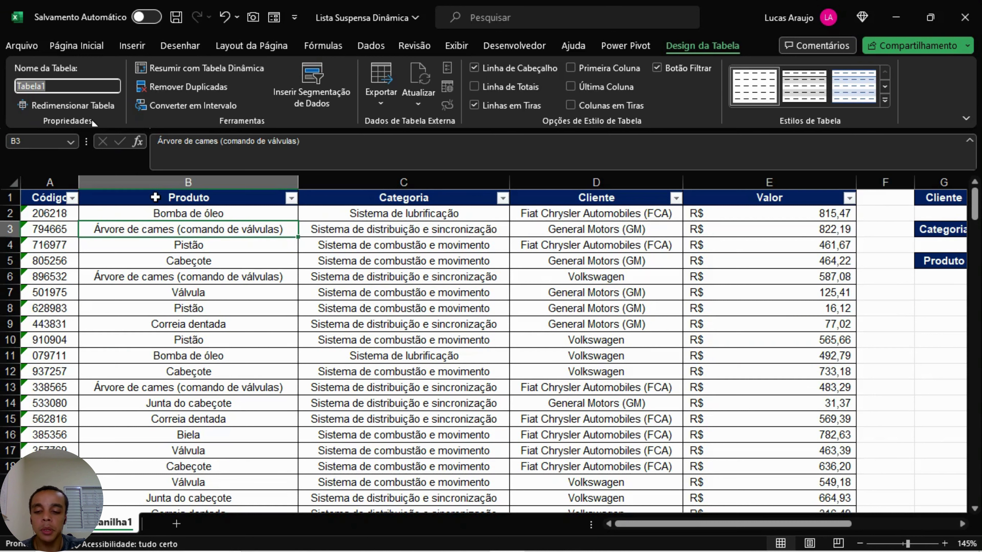
pyautogui.write('TAB')
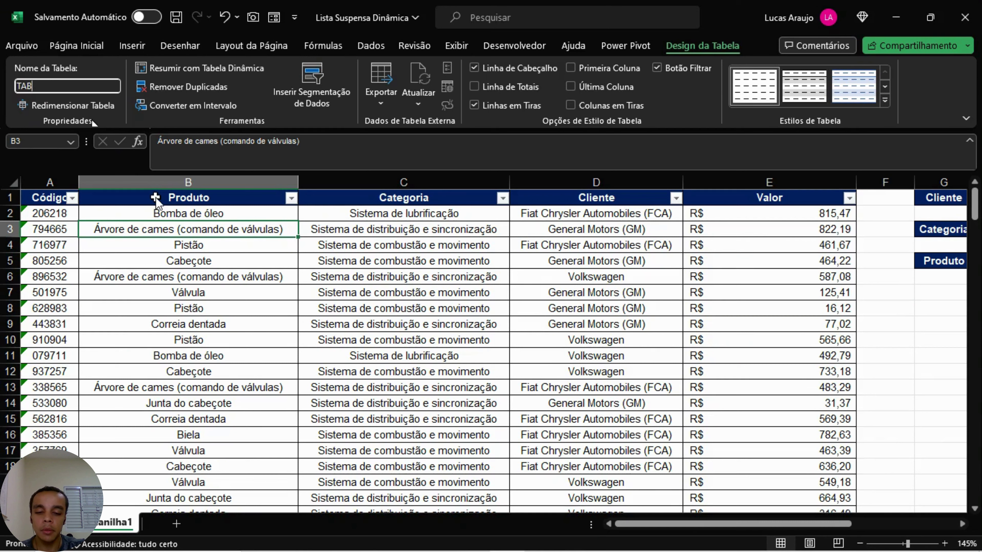
pyautogui.write('_')
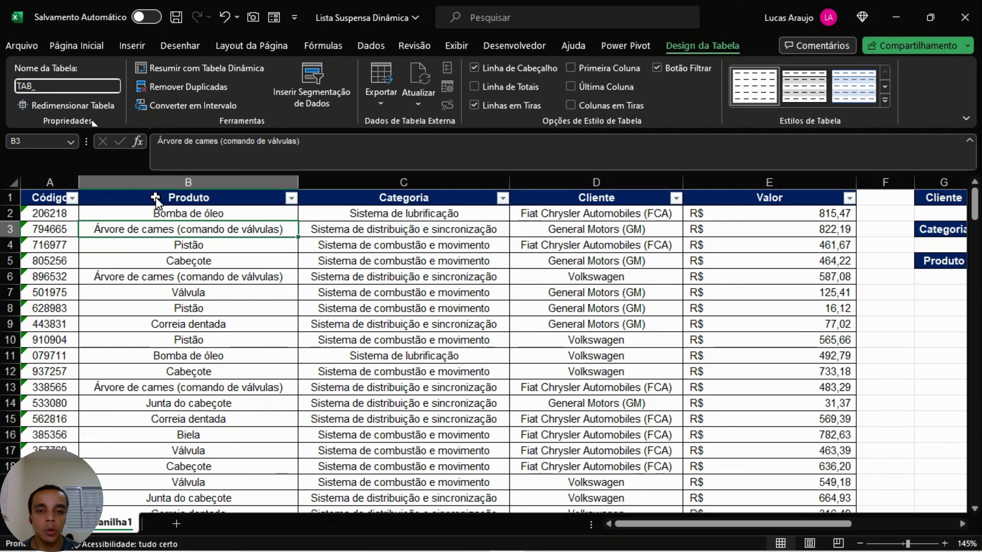
pyautogui.write('BD')
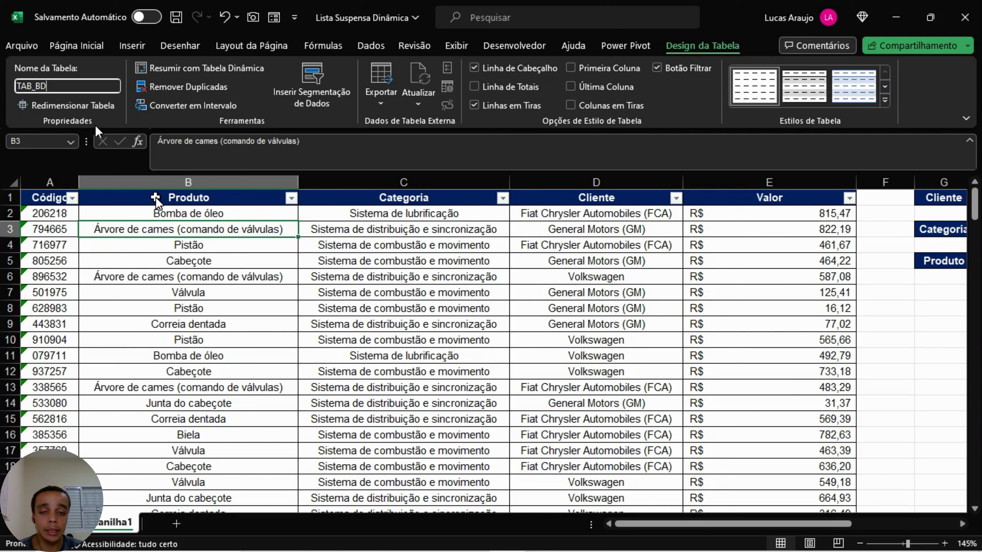
pyautogui.press('Return')
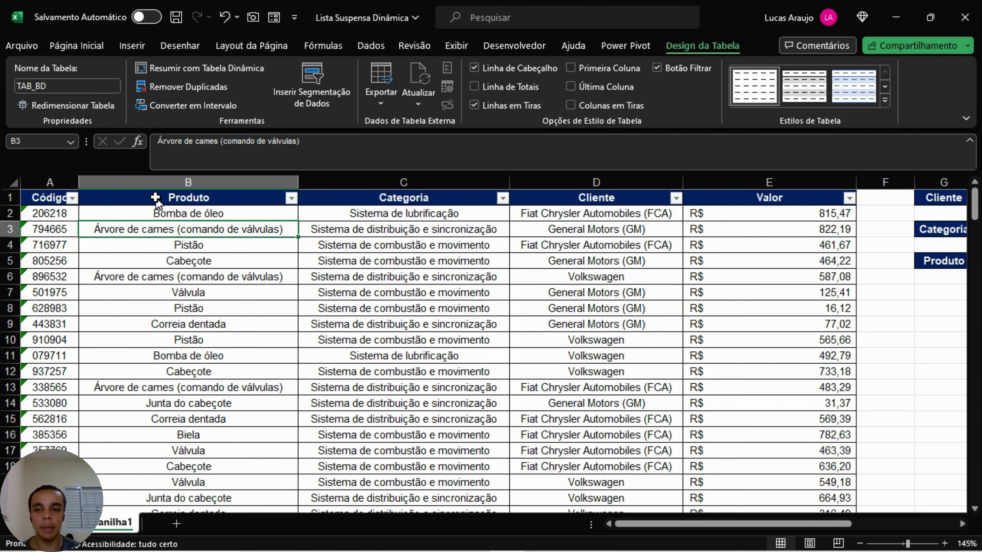
# Step: Review the selection cells beneath the Cliente, Categoria and Produto labels in column G
pyautogui.press('Right')
pyautogui.press('Right')
pyautogui.press('Right')
pyautogui.press('Right')
pyautogui.press('Right')
pyautogui.press('Right')
pyautogui.press('Right')
pyautogui.press('Right')
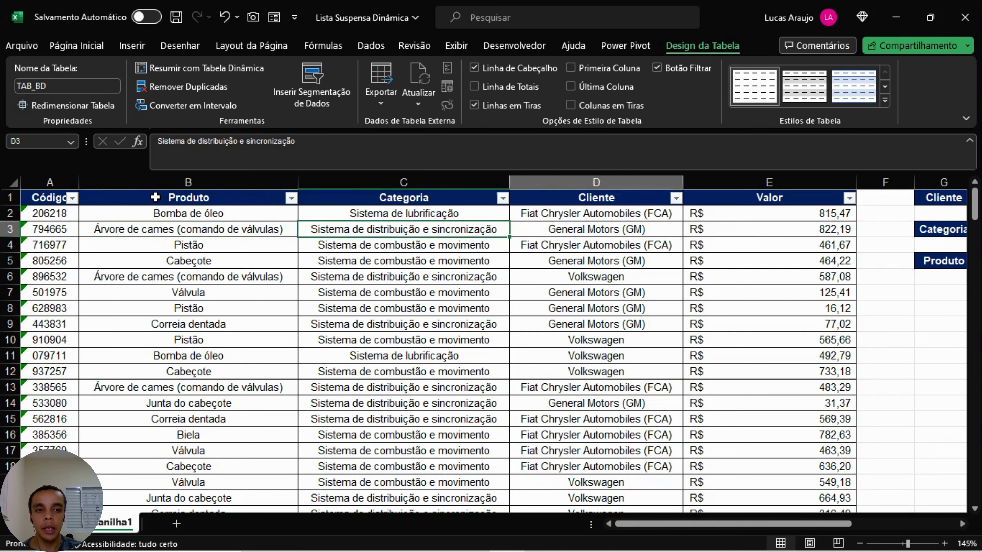
pyautogui.press('Left')
pyautogui.press('Up')
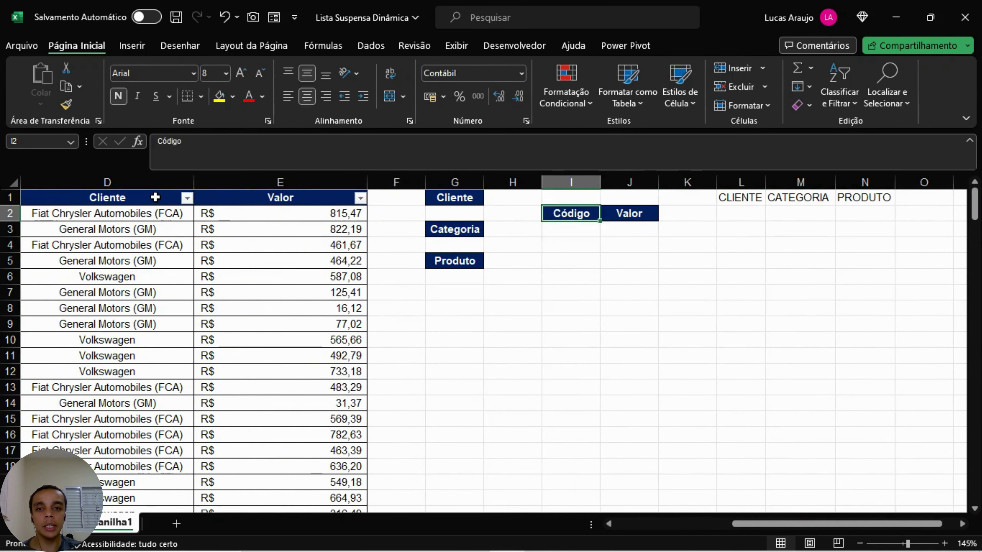
pyautogui.press('Left')
pyautogui.press('Left')
pyautogui.press('Down')
pyautogui.press('Down')
pyautogui.press('Up')
pyautogui.press('Up')
pyautogui.press('Down')
pyautogui.press('Down')
pyautogui.press('Down')
pyautogui.press('Down')
pyautogui.press('Up')
pyautogui.press('Up')
pyautogui.press('Up')
pyautogui.press('Up')
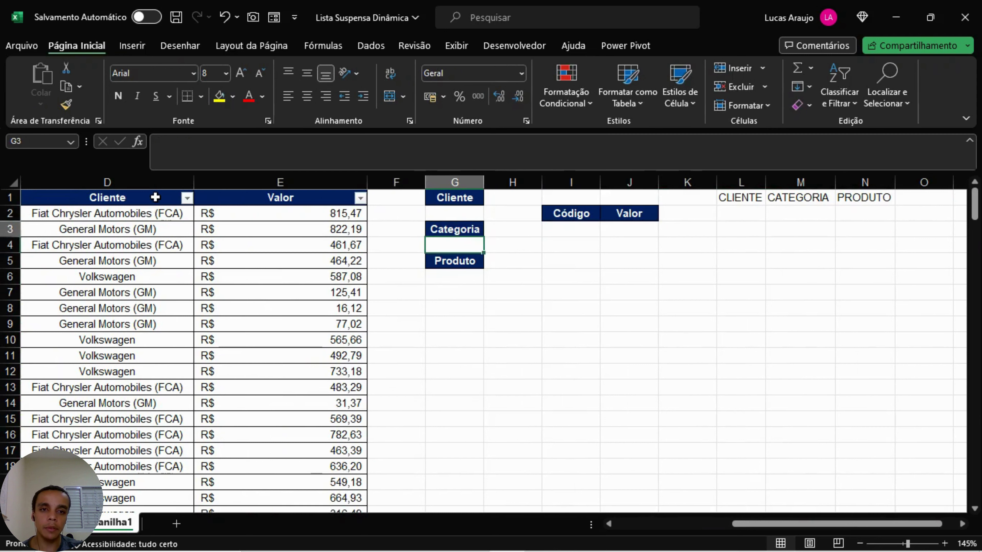
# Step: Start a ÚNICO formula in cell L2 under CLIENTE, with TAB_BD[CLIENTE] as its array
pyautogui.press('Right')
pyautogui.press('Right')
pyautogui.press('Right')
pyautogui.press('Right')
pyautogui.press('Right')
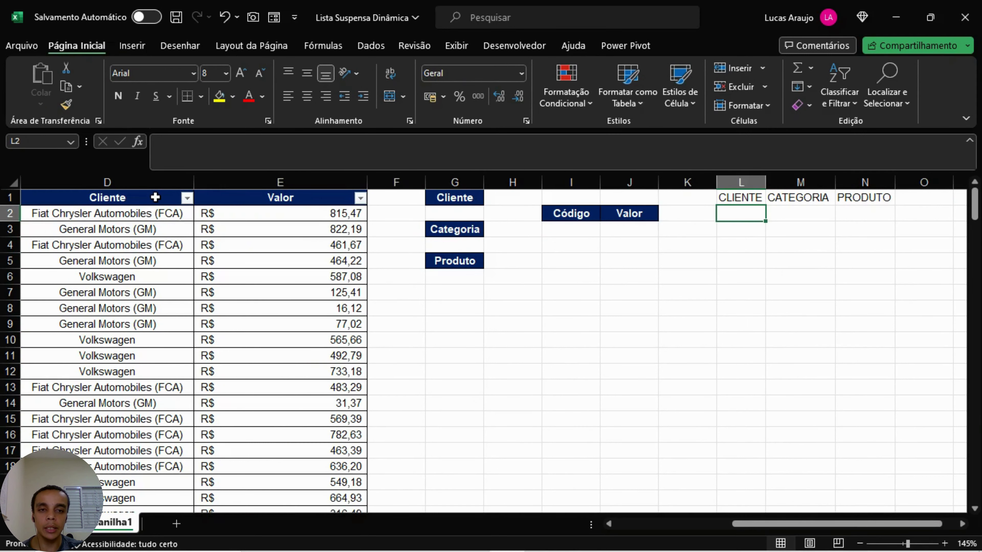
pyautogui.write('=')
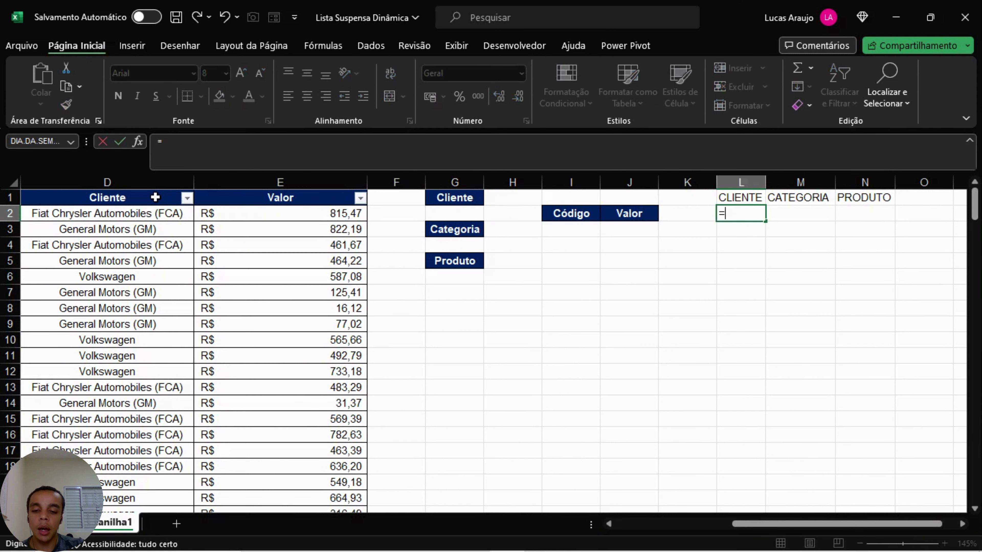
pyautogui.write('ÚNICO')
pyautogui.press('Tab')
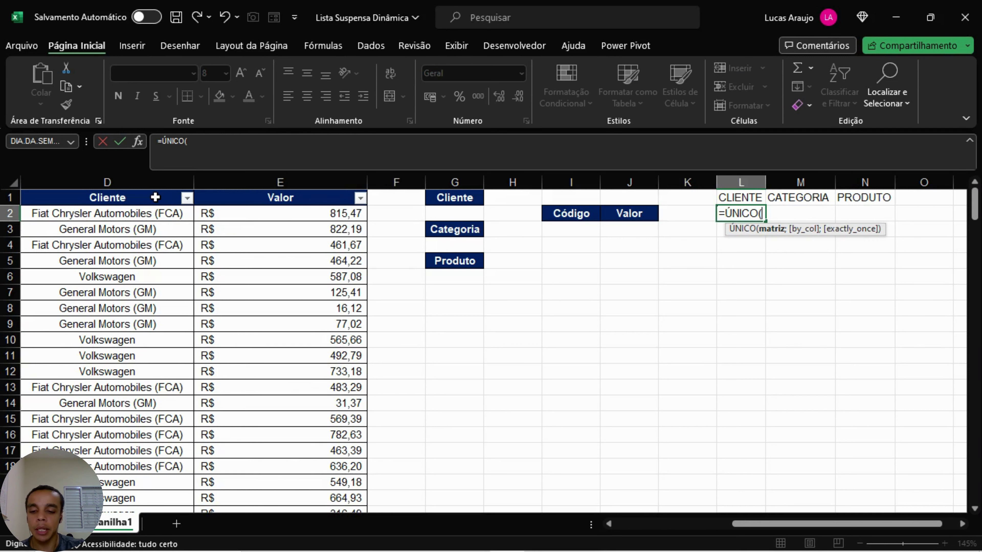
pyautogui.write('TAB')
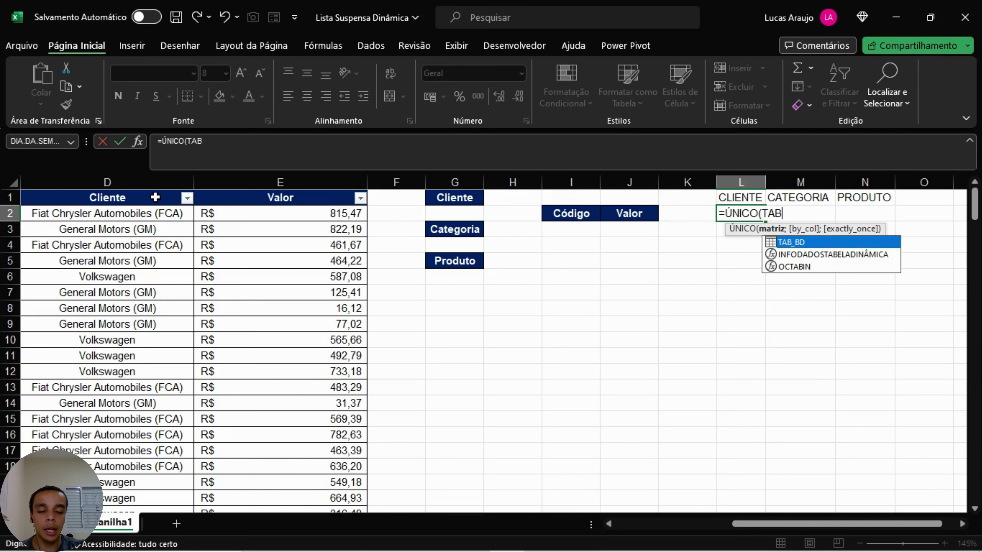
pyautogui.press('Tab')
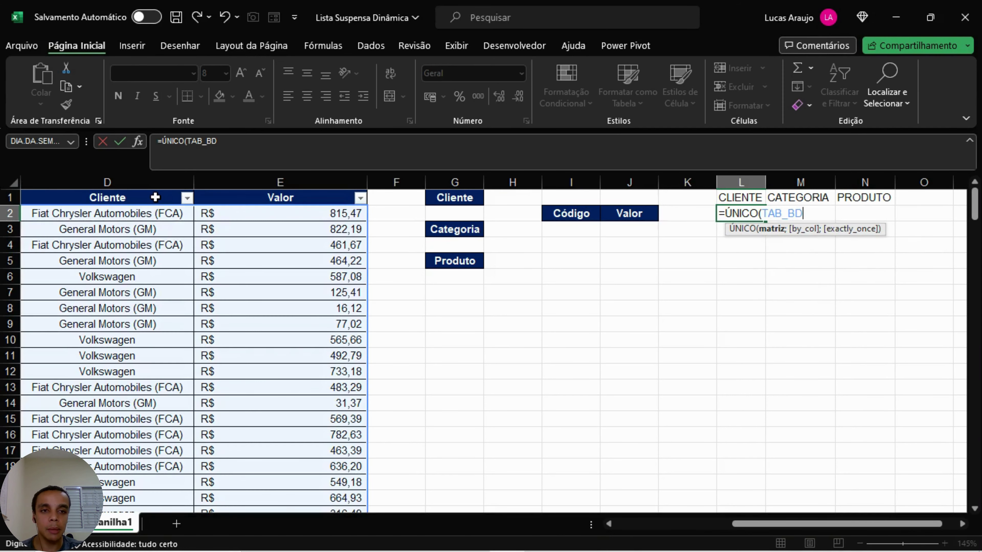
pyautogui.write('[')
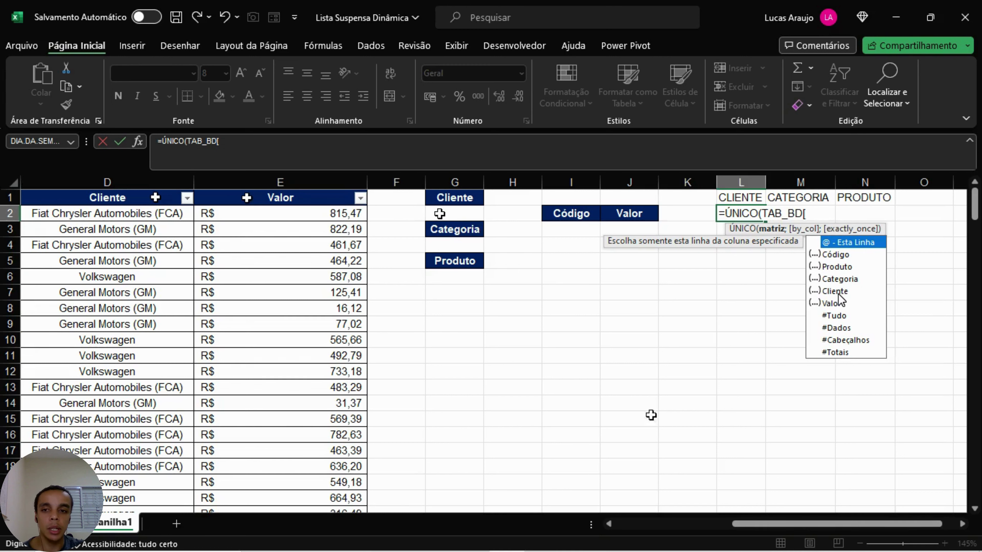
pyautogui.click(962, 524)
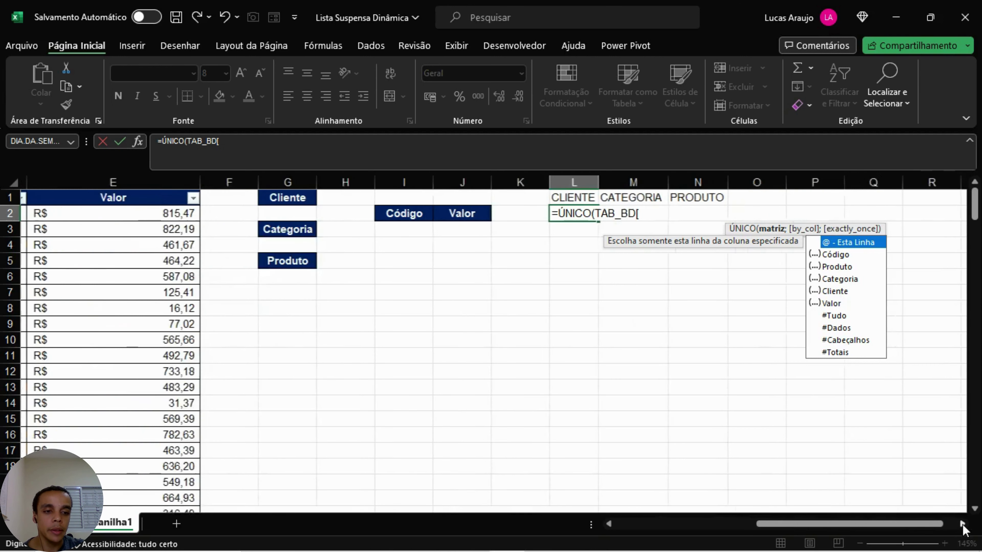
pyautogui.click(962, 524)
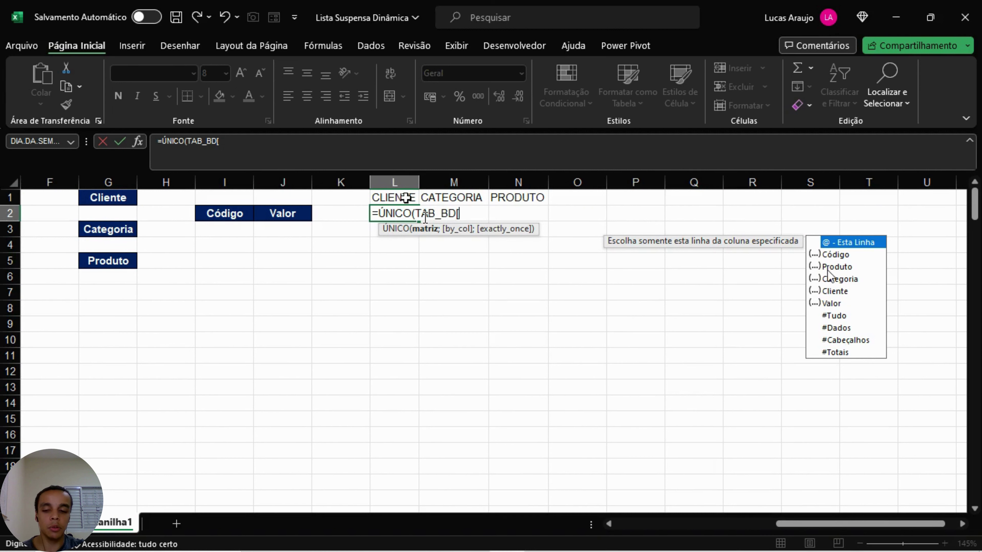
pyautogui.write('CLIENTE]')
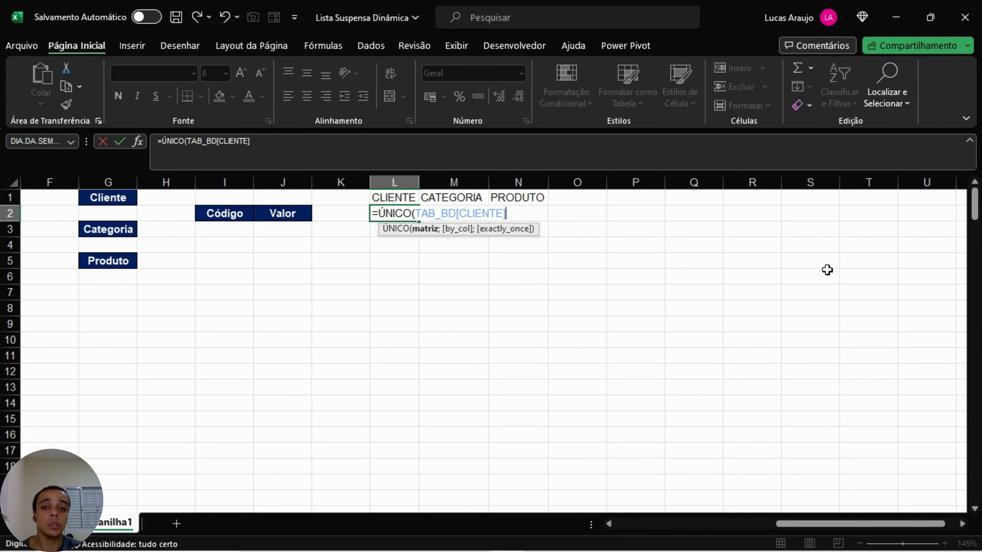
# Step: Check the referenced Cliente column, then complete the ÚNICO formula in L2 with 0 for both by_col and exactly_once
pyautogui.moveTo(843, 524); pyautogui.dragTo(740, 525)
pyautogui.scroll(-6, 370, 358)
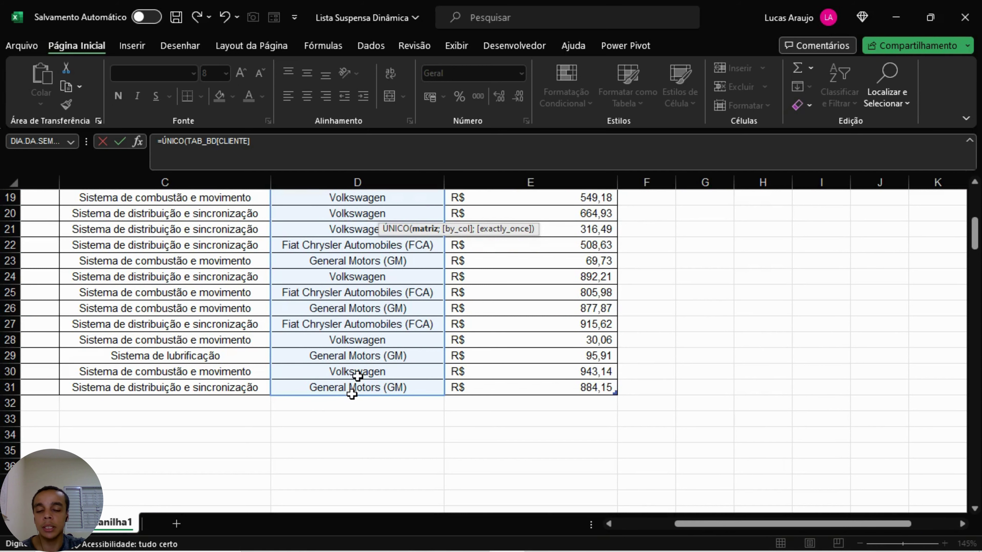
pyautogui.scroll(1, 378, 385)
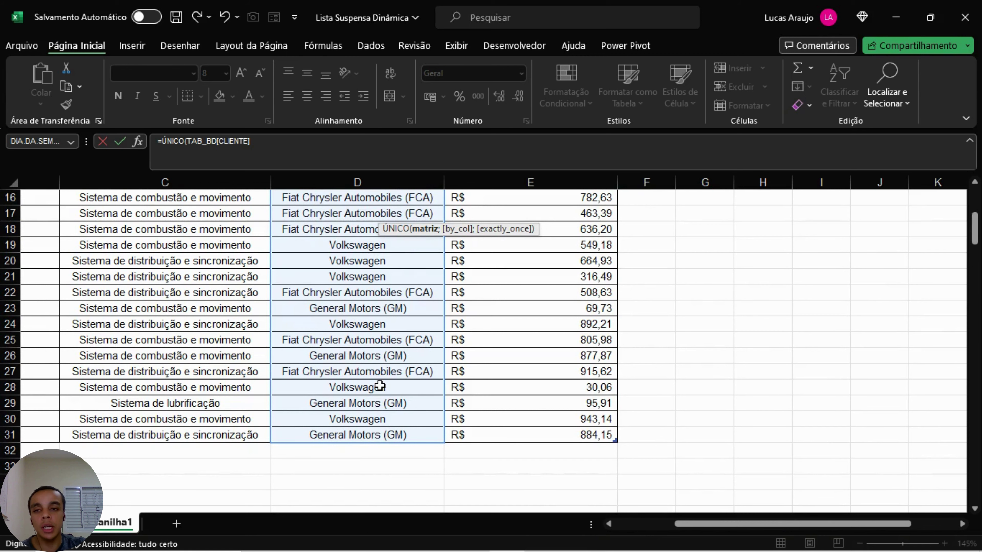
pyautogui.scroll(5, 379, 386)
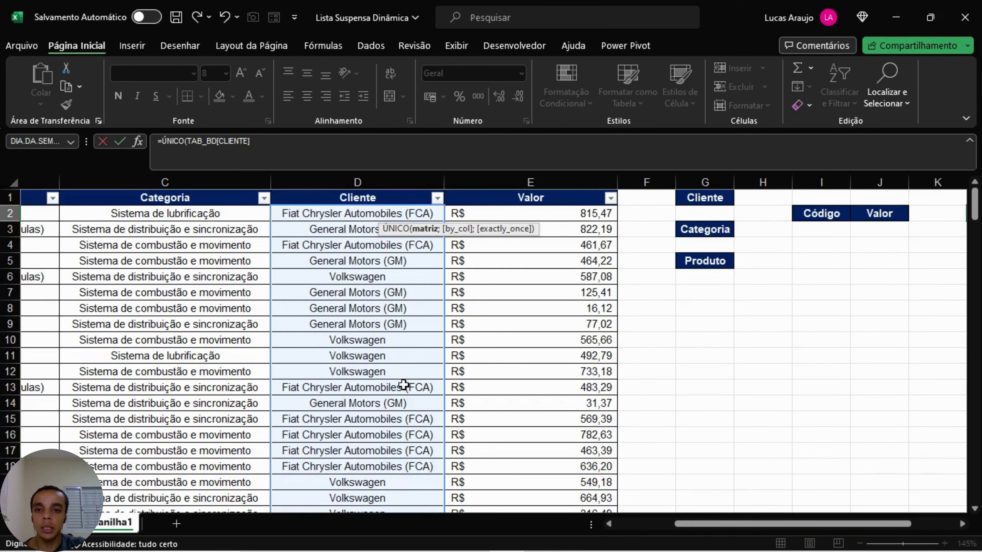
pyautogui.moveTo(675, 522); pyautogui.dragTo(861, 523)
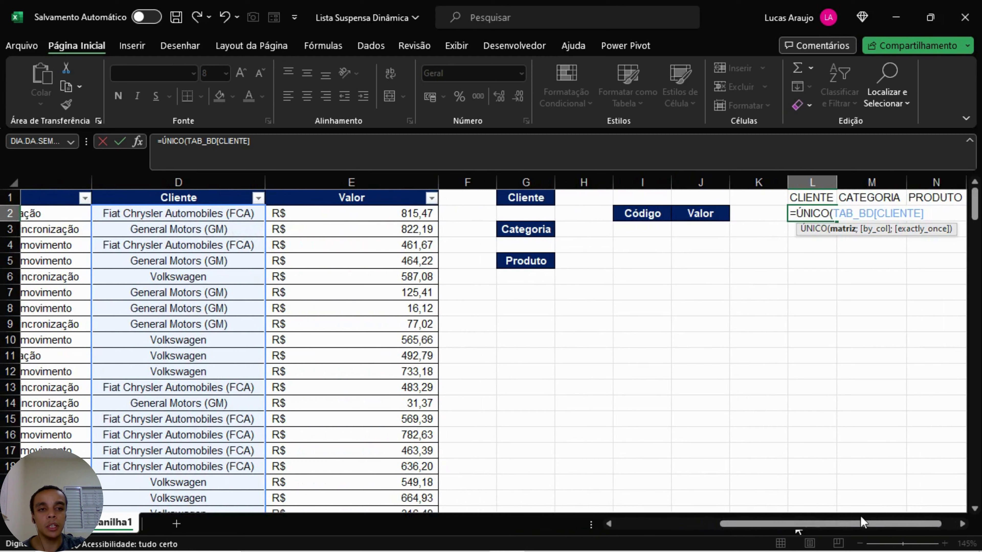
pyautogui.click(961, 524)
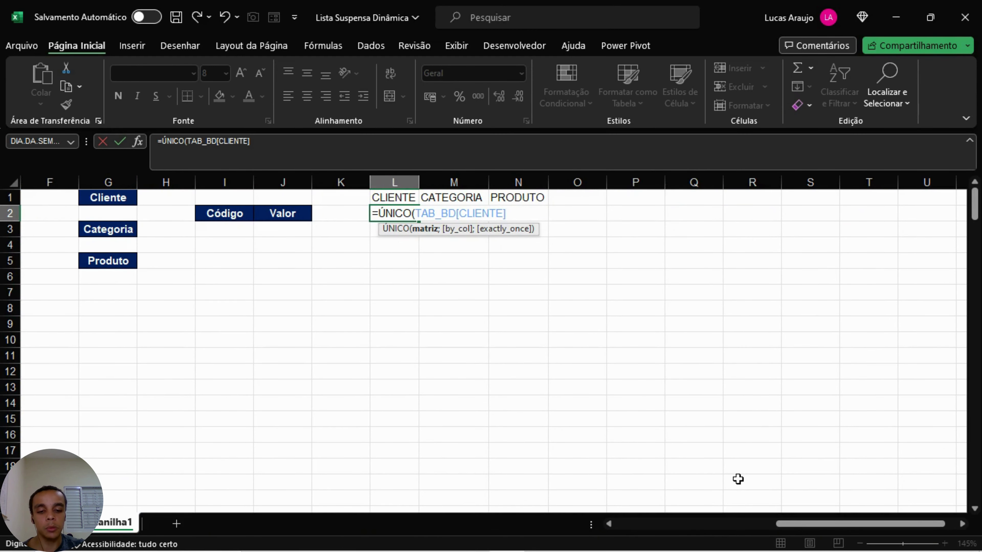
pyautogui.write(';')
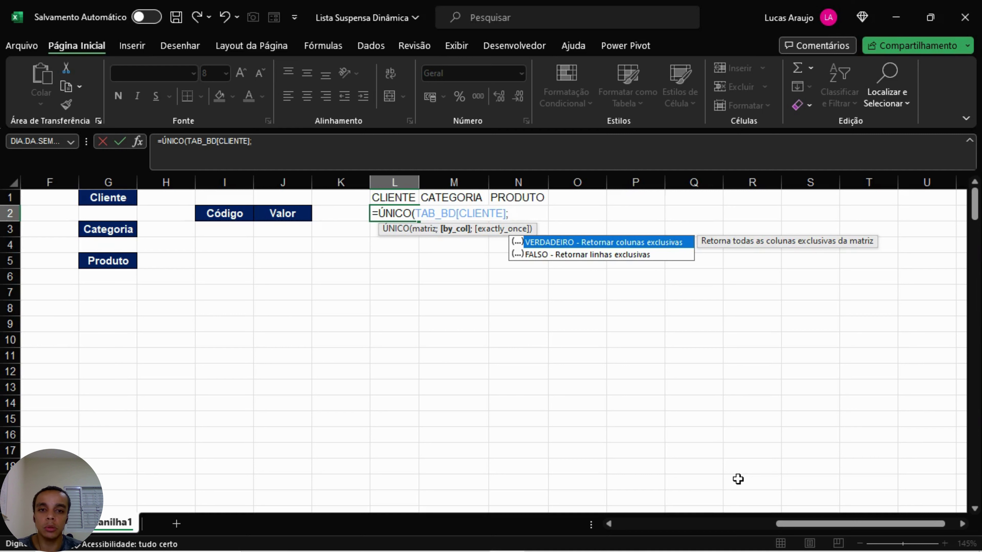
pyautogui.write('0')
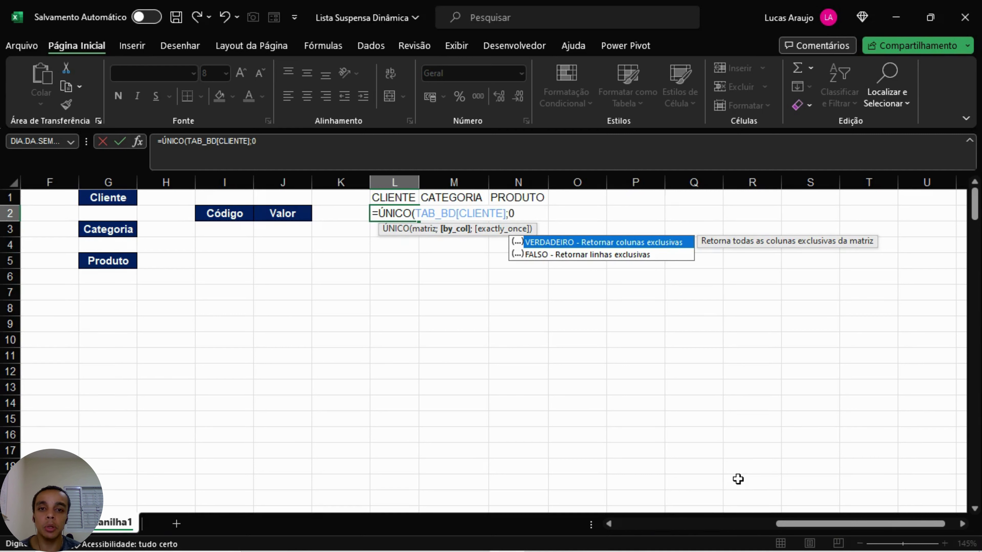
pyautogui.write(';')
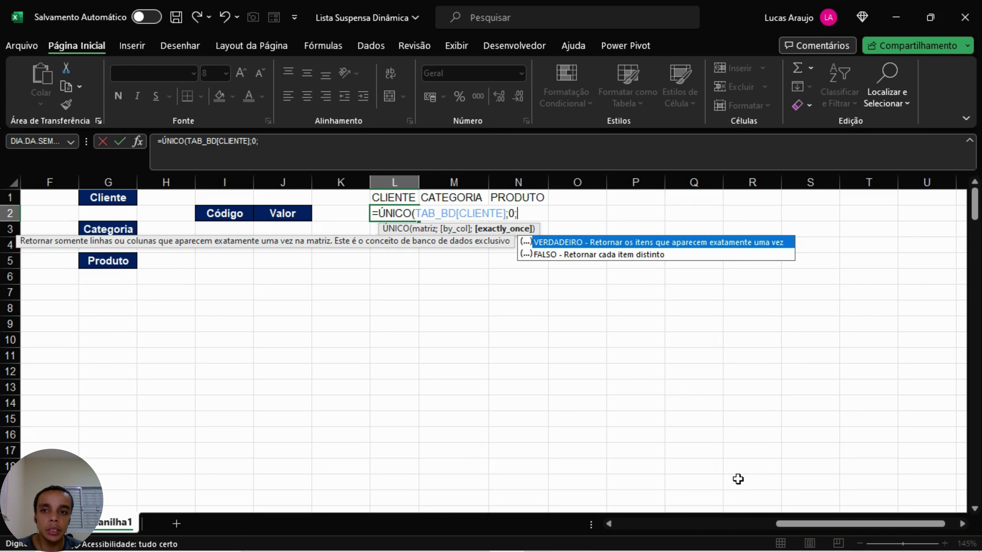
pyautogui.write('0')
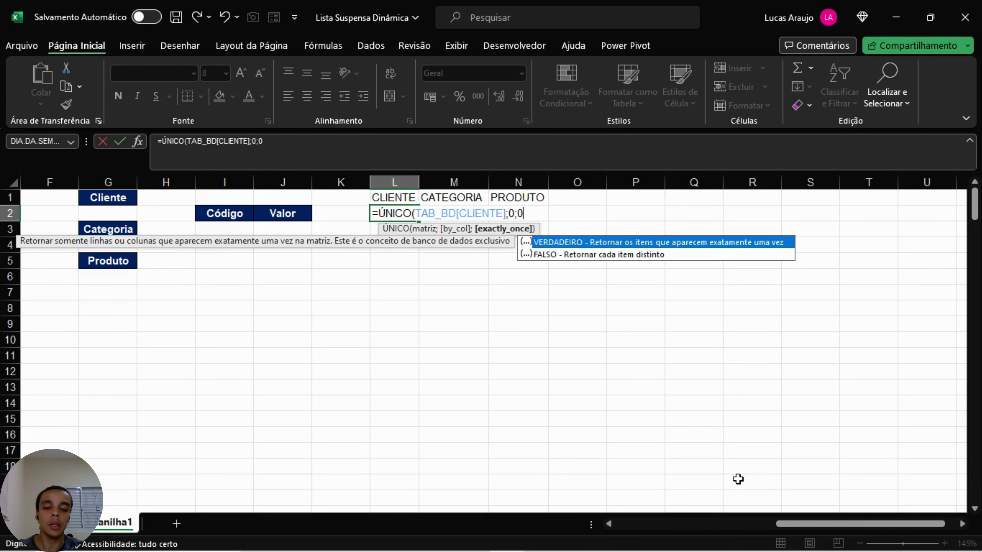
pyautogui.write(')')
pyautogui.press('Return')
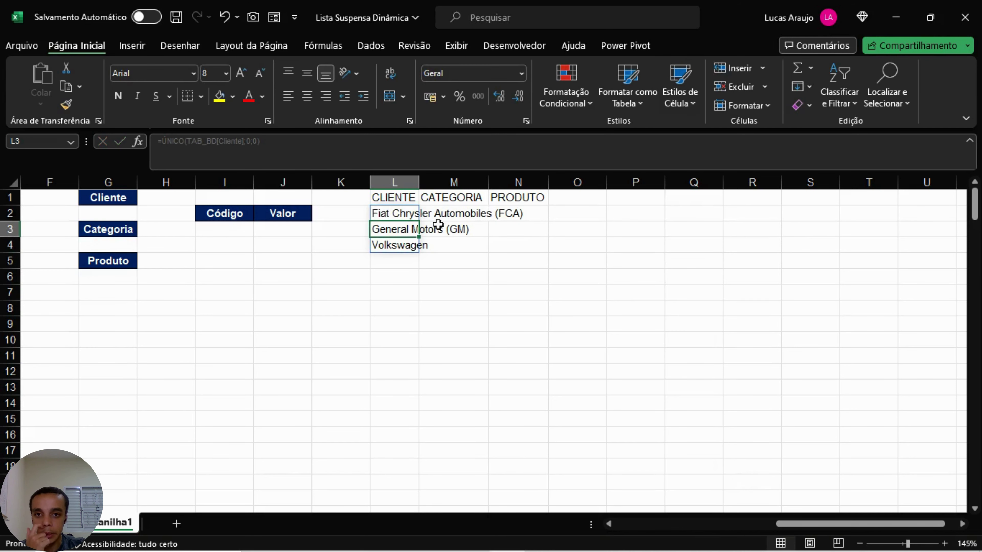
# Step: Autofit the width of column L to the client names
pyautogui.doubleClick(419, 181)
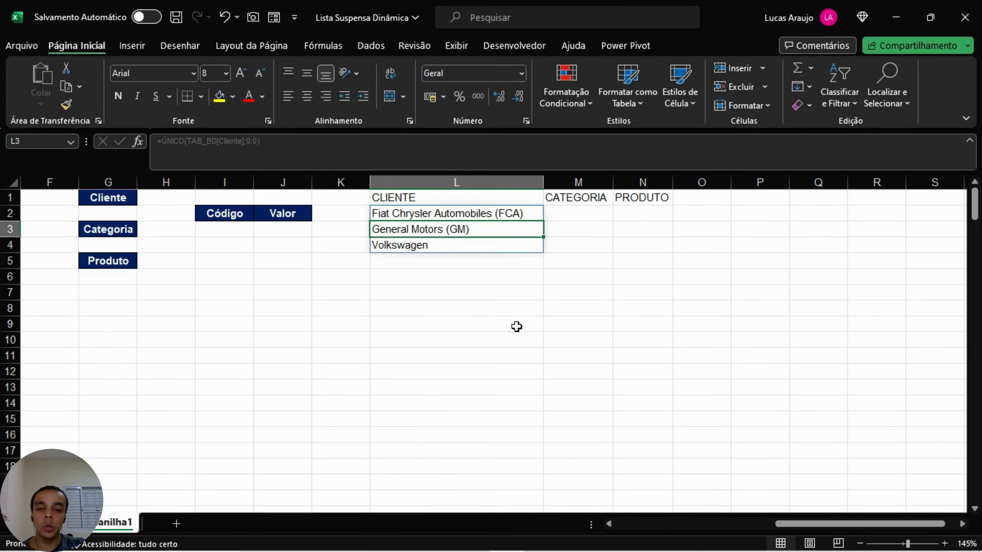
pyautogui.click(498, 275)
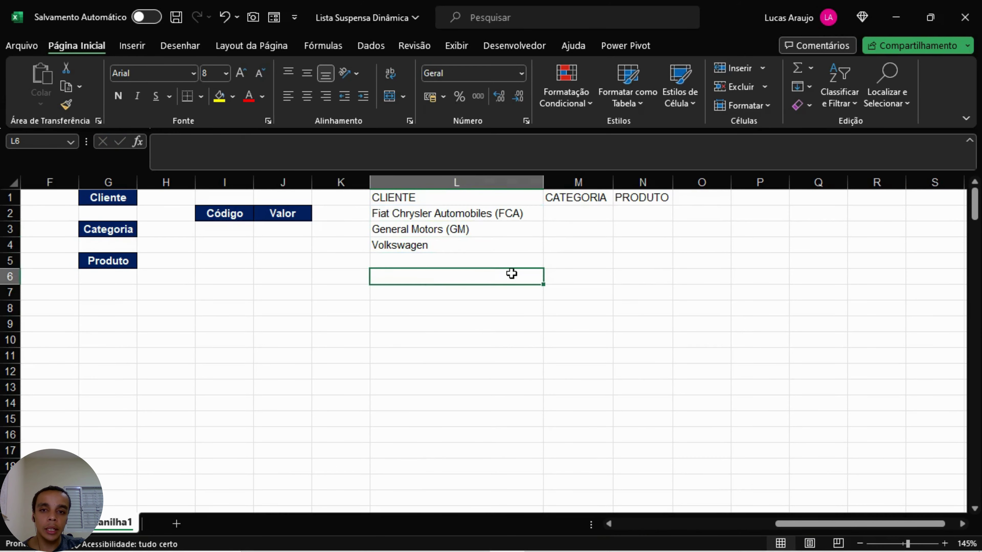
pyautogui.click(520, 226)
# Step: Enter HONDA as a new client in D32, directly below the data table, and check the unique client list in column L
pyautogui.moveTo(788, 526); pyautogui.dragTo(628, 524)
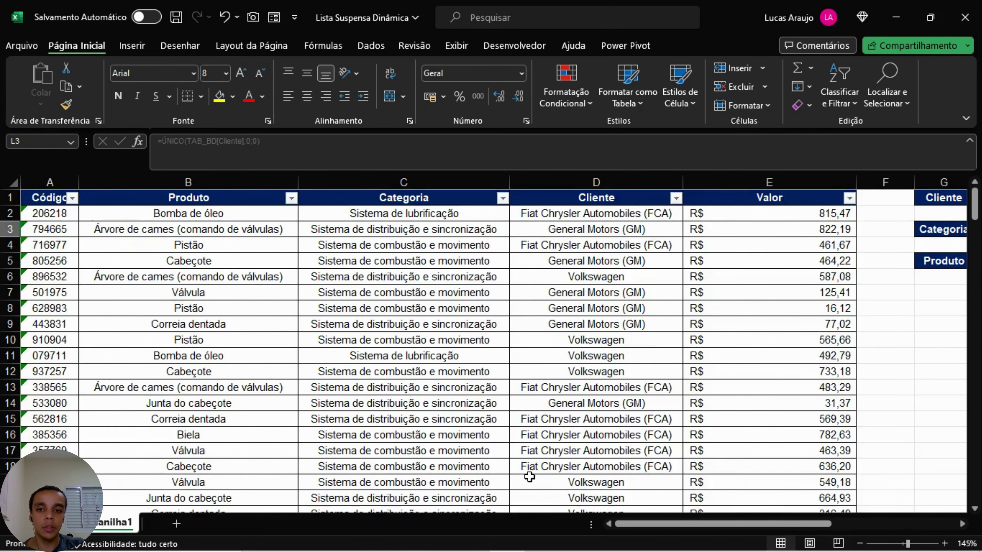
pyautogui.scroll(-6, 581, 377)
pyautogui.click(610, 406)
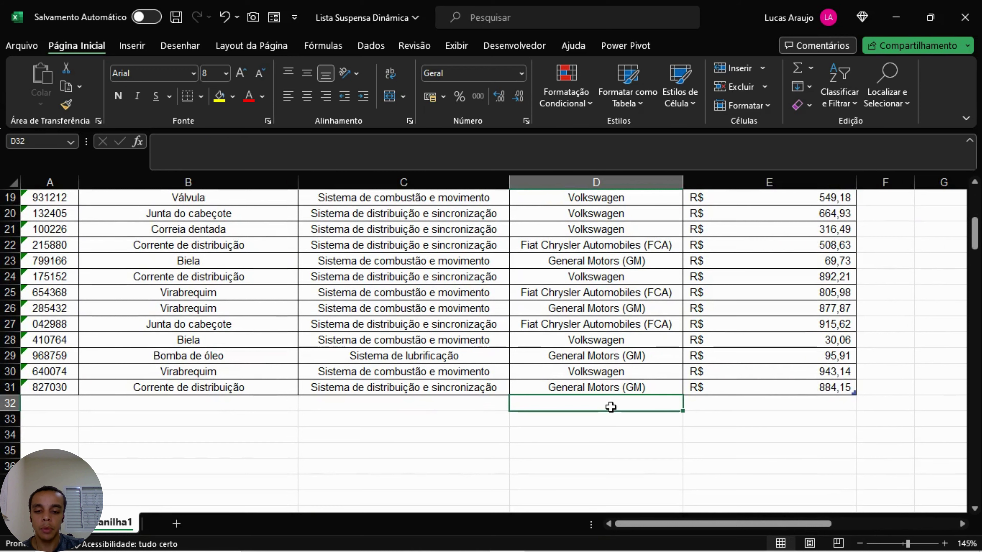
pyautogui.write('HONDA')
pyautogui.press('Return')
pyautogui.scroll(6, 626, 421)
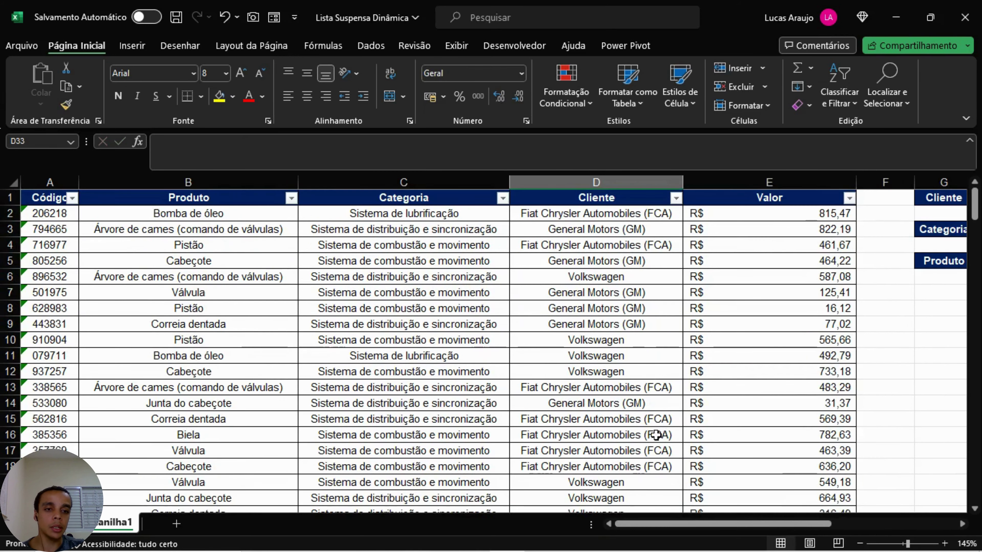
pyautogui.moveTo(772, 525); pyautogui.dragTo(808, 524)
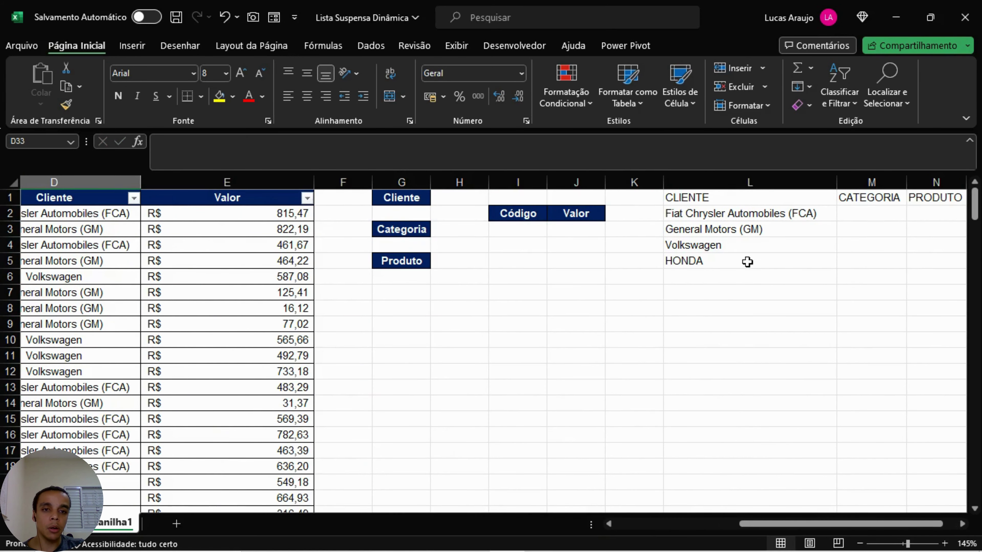
pyautogui.click(769, 261)
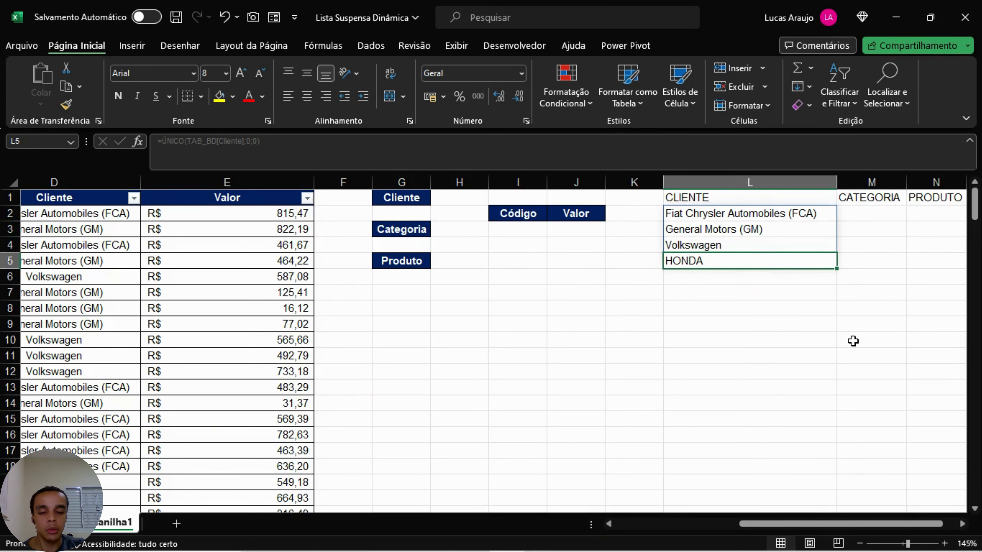
# Step: Undo the HONDA entry in D32 and the table extension it caused
pyautogui.hotkey('ctrl', 'z')
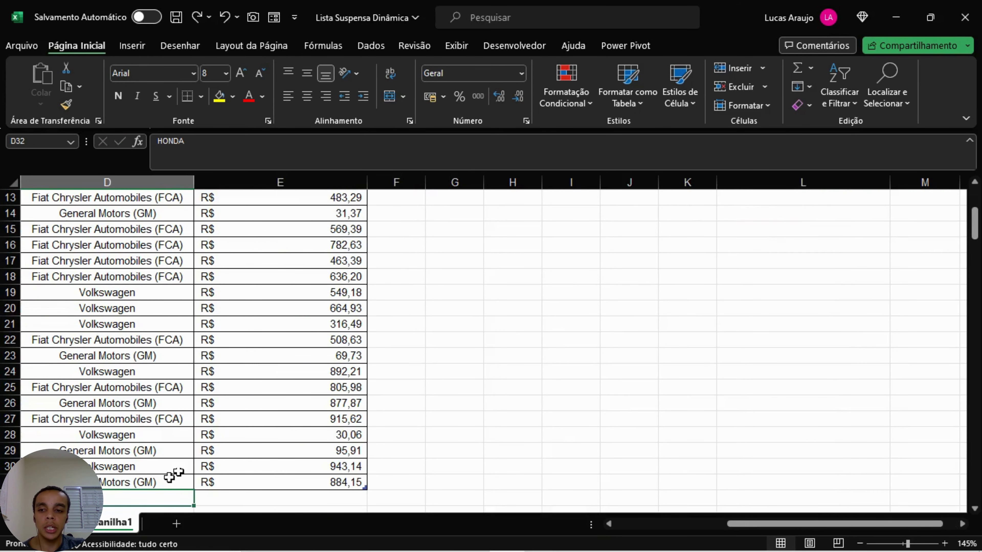
pyautogui.hotkey('ctrl', 'z')
pyautogui.scroll(4, 609, 446)
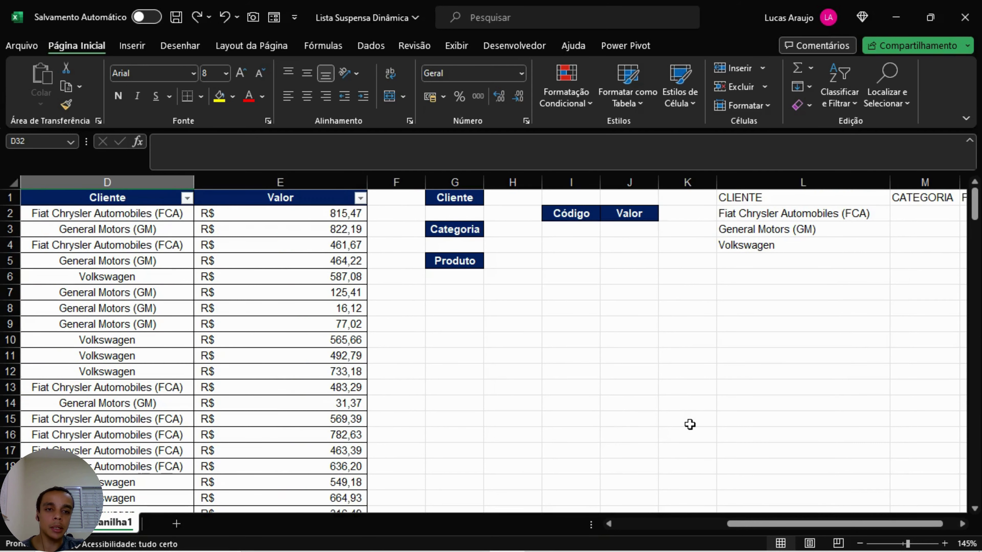
# Step: Wrap the ÚNICO formula in L2 in the CLASSIFICAR function, using the unique client list as its array
pyautogui.moveTo(872, 525); pyautogui.dragTo(886, 524)
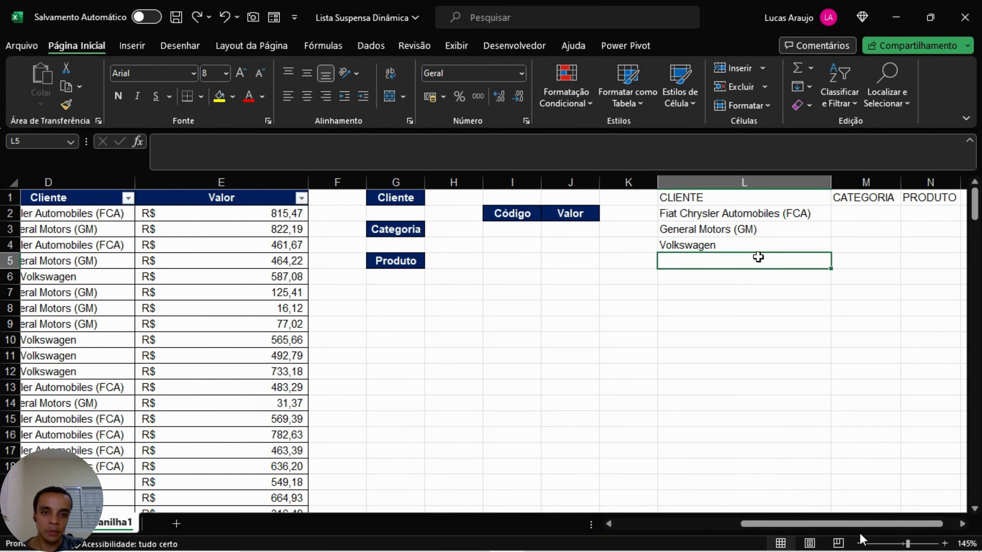
pyautogui.click(962, 524)
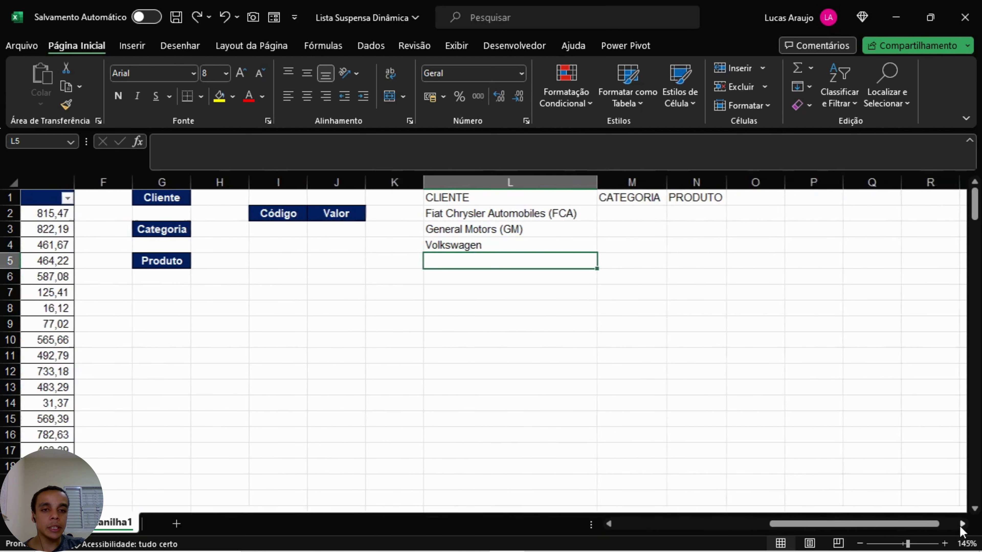
pyautogui.click(961, 524)
pyautogui.click(962, 524)
pyautogui.moveTo(421, 217); pyautogui.dragTo(419, 245)
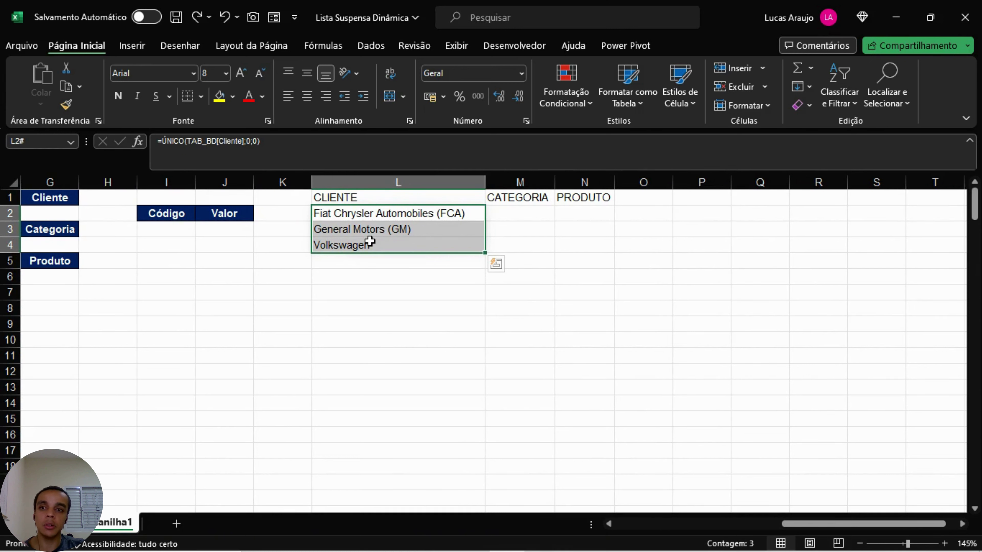
pyautogui.click(166, 141)
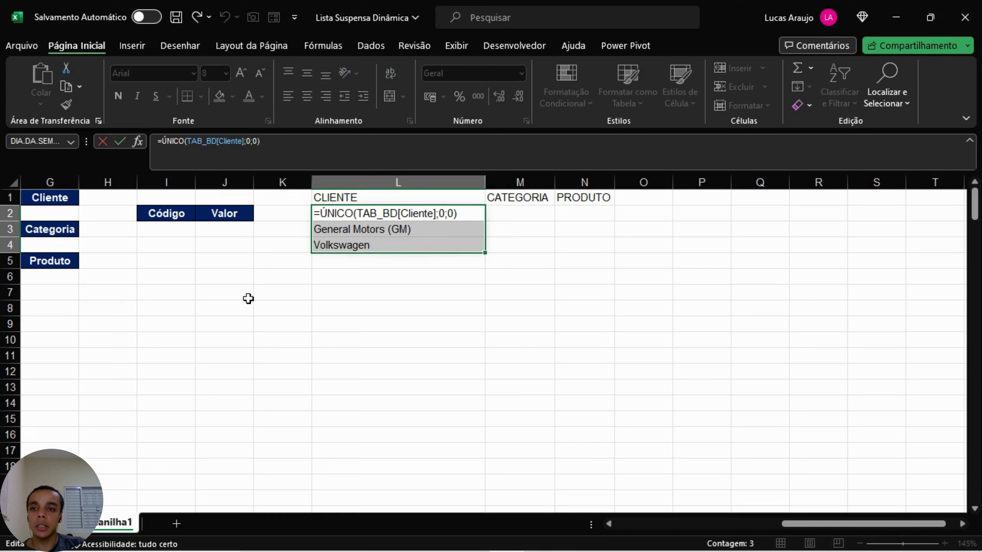
pyautogui.write('CLASSIFICA')
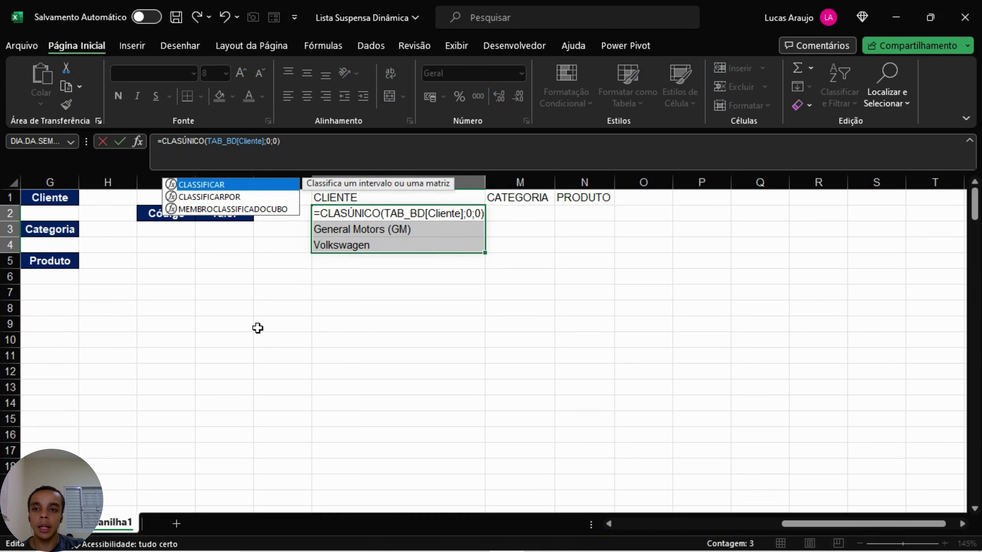
pyautogui.press('Tab')
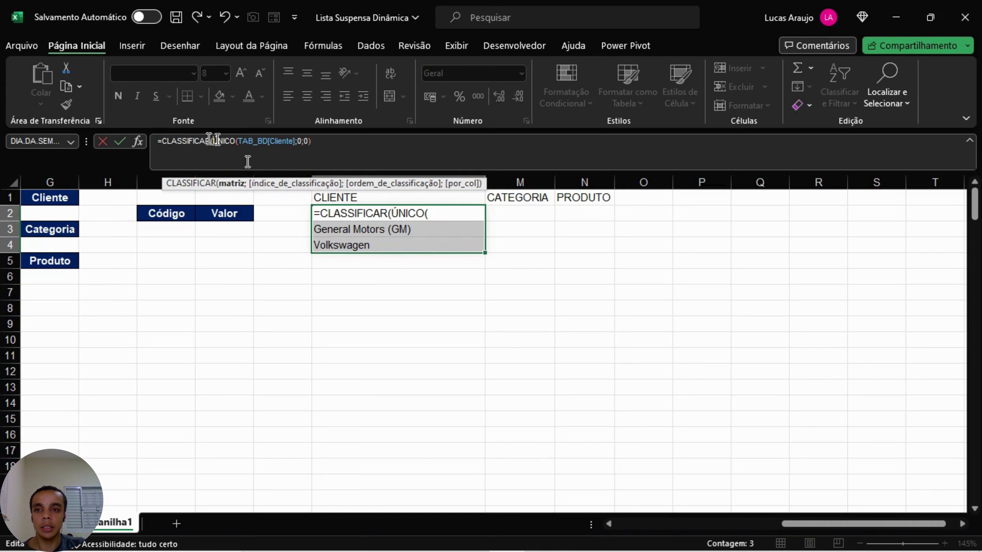
# Step: Complete the CLASSIFICAR formula in L2 with sort index 1 and ascending order 1, and check the resulting client list
pyautogui.click(355, 146)
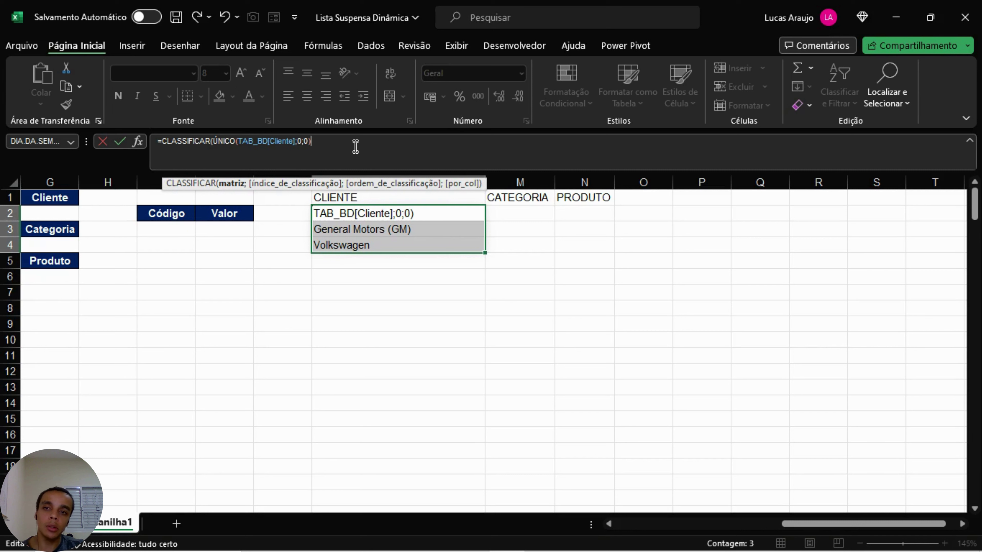
pyautogui.write(';1')
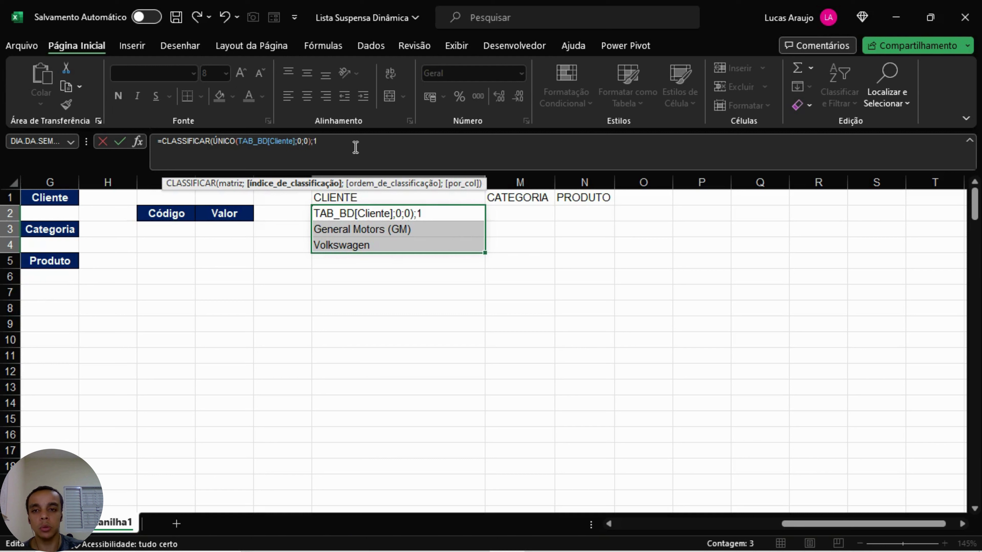
pyautogui.write(';')
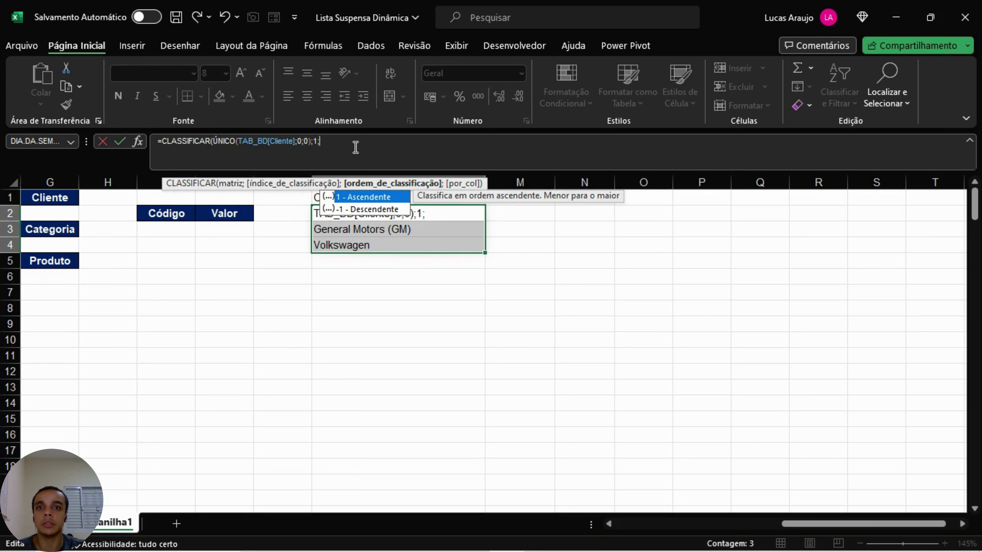
pyautogui.write('1')
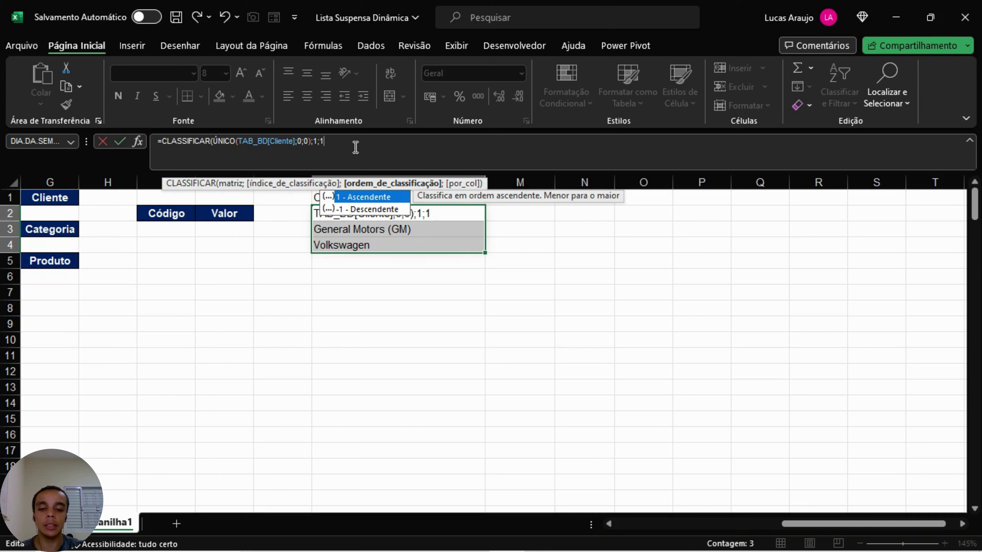
pyautogui.press('Escape')
pyautogui.write(')')
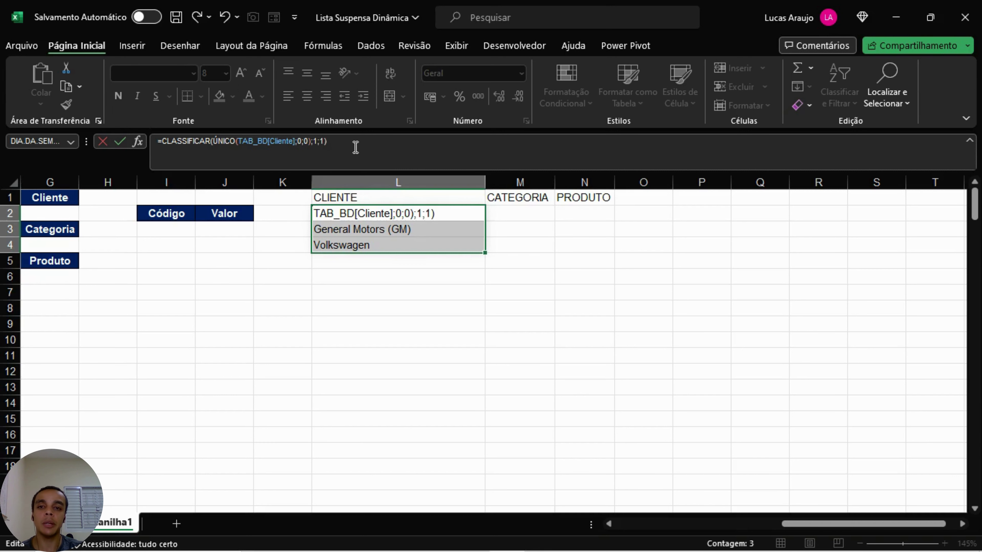
pyautogui.hotkey('ctrl', 'Return')
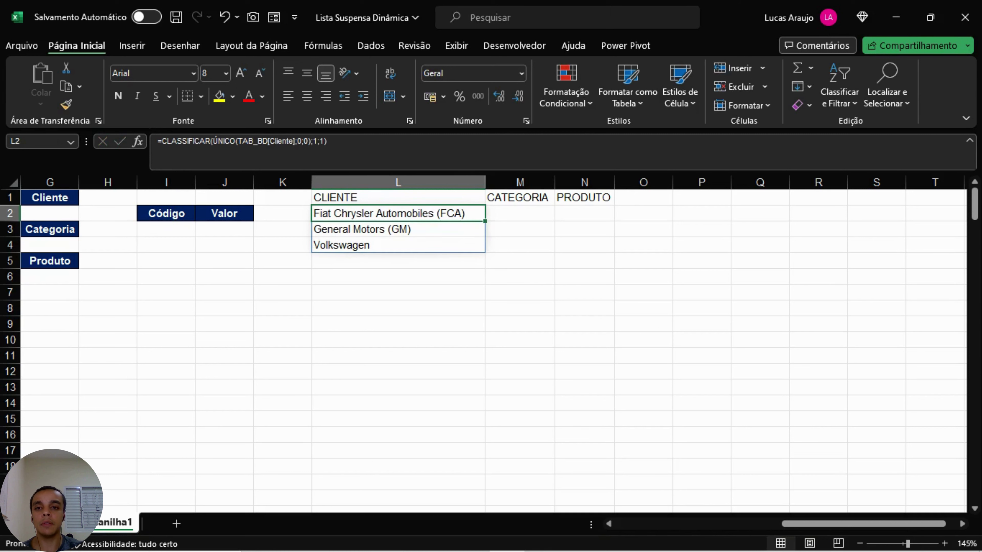
pyautogui.click(383, 288)
pyautogui.click(412, 216)
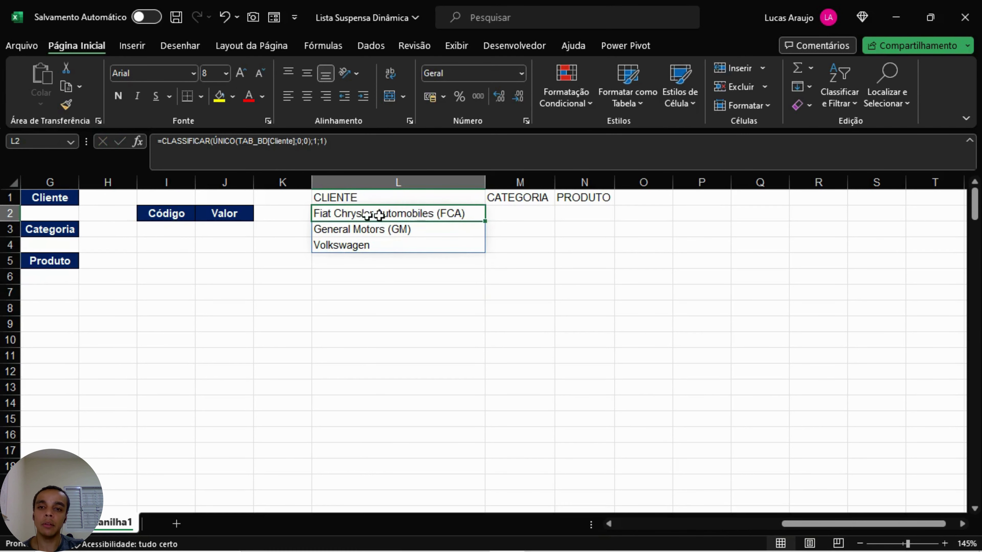
pyautogui.click(380, 264)
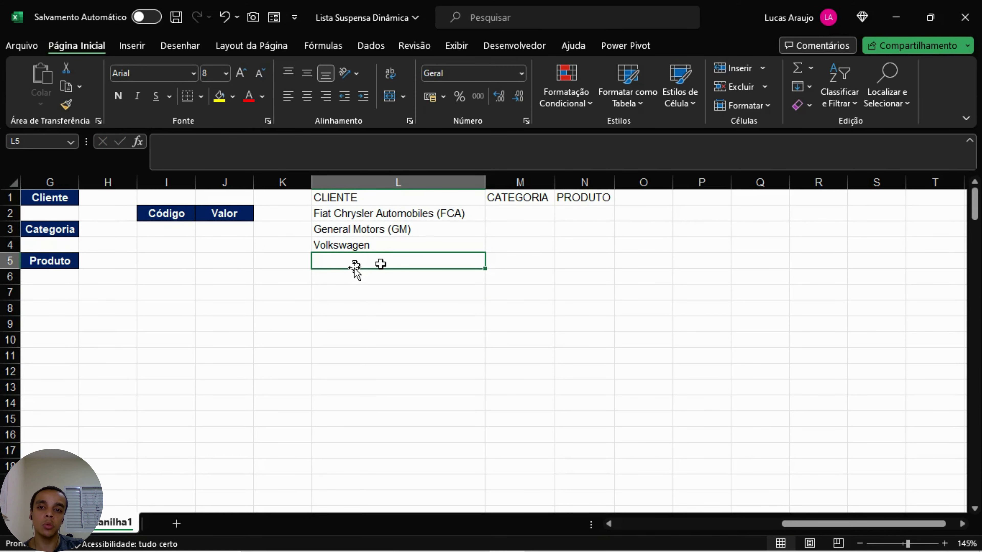
# Step: Test the sorted client list by adding HONDA in D32 below the table and inspecting column L
pyautogui.moveTo(804, 525); pyautogui.dragTo(637, 524)
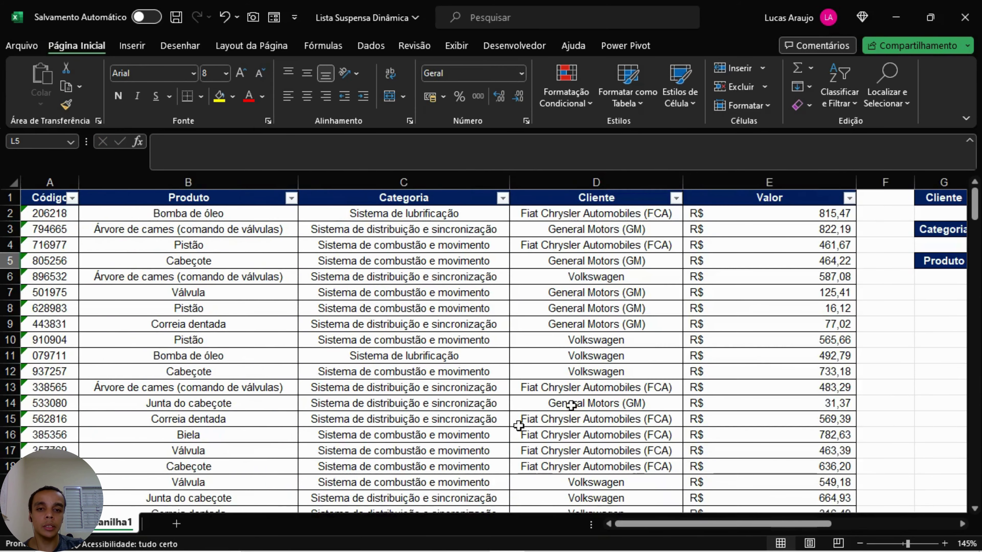
pyautogui.click(581, 393)
pyautogui.hotkey('ctrl', 'Down')
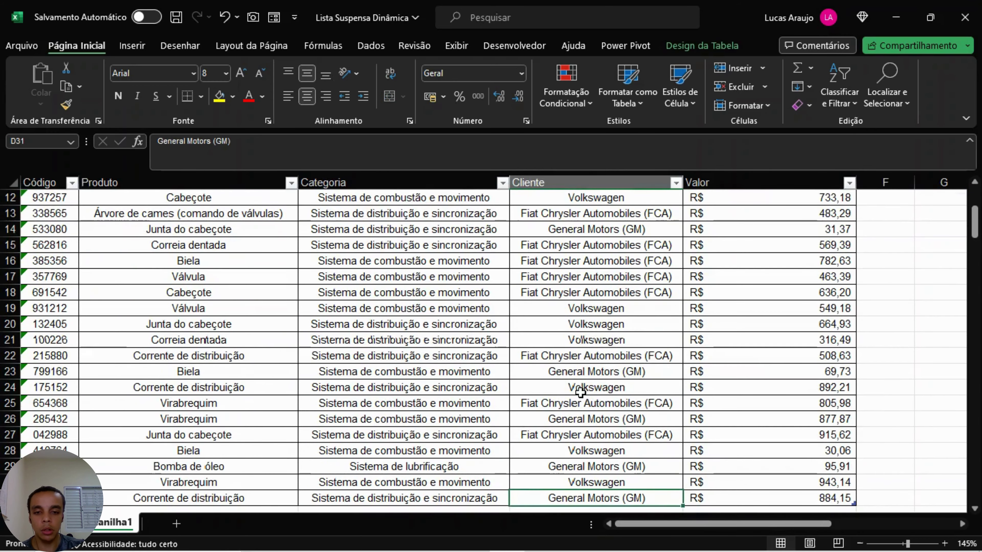
pyautogui.press('Down')
pyautogui.write('HONDA')
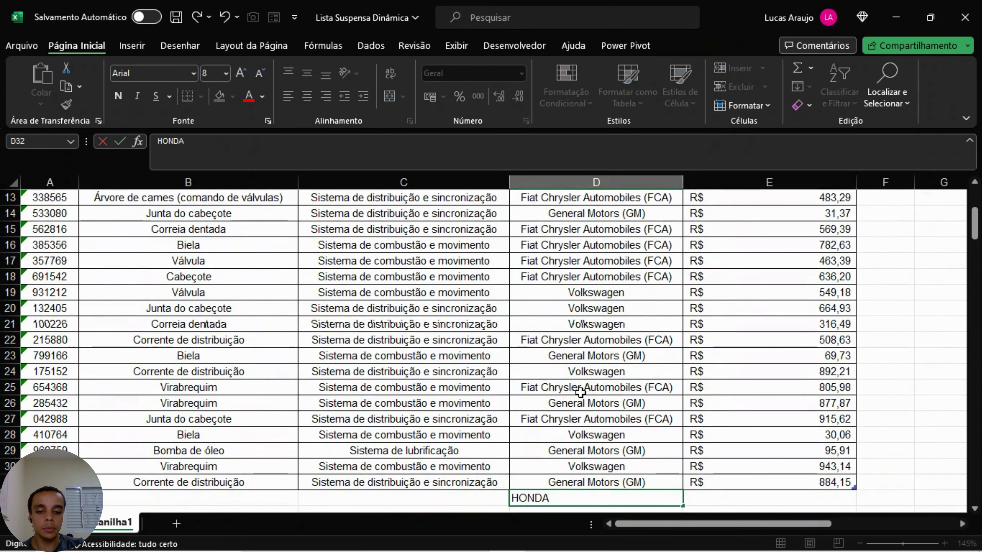
pyautogui.press('Return')
pyautogui.scroll(5, 580, 393)
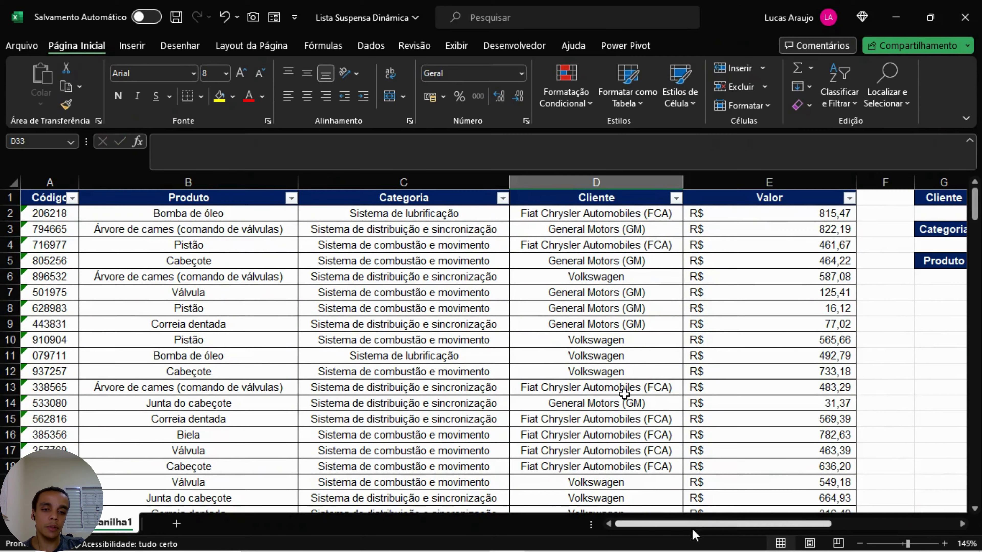
pyautogui.moveTo(692, 530); pyautogui.dragTo(810, 527)
pyautogui.click(769, 246)
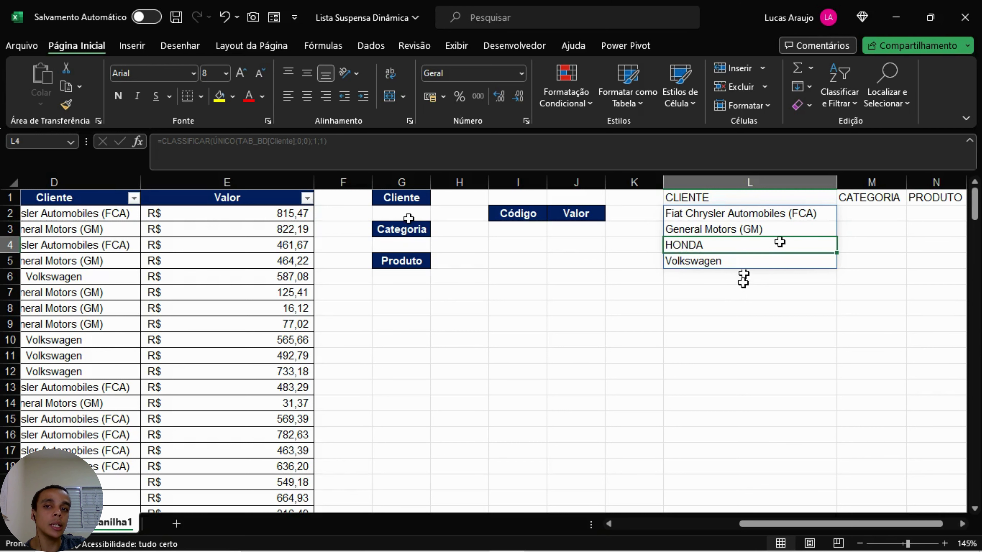
# Step: Undo the HONDA test entry below the Cliente column
pyautogui.click(130, 323)
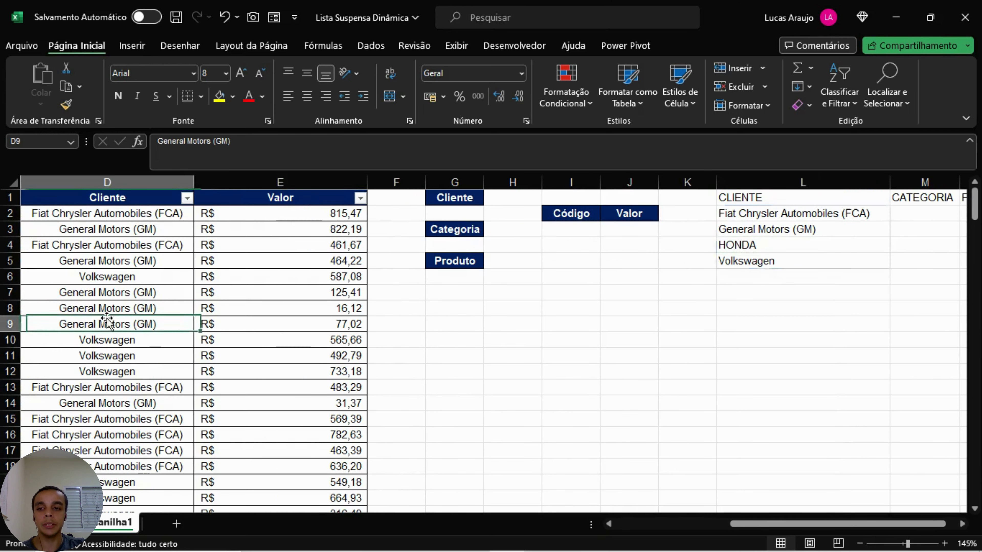
pyautogui.hotkey('ctrl', 'Down')
pyautogui.press('Down')
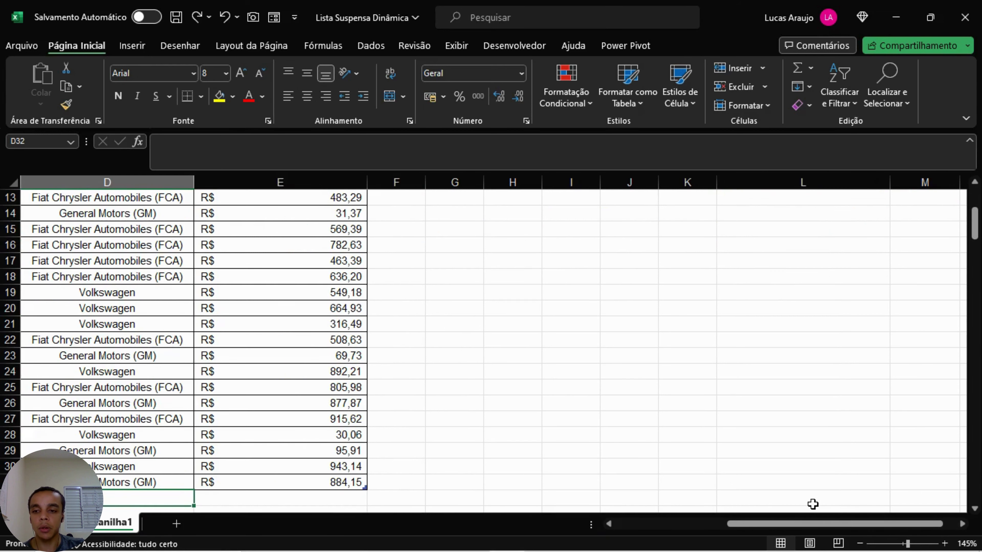
pyautogui.scroll(6, 923, 426)
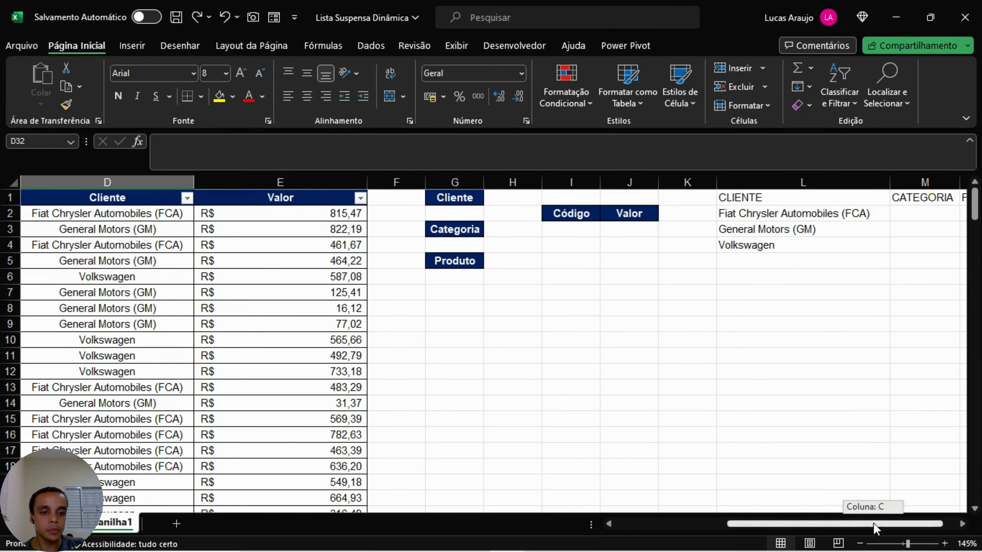
# Step: Start a data validation rule for cell G2 under Cliente and allow only values from a Lista
pyautogui.moveTo(873, 524); pyautogui.dragTo(945, 521)
pyautogui.click(959, 525)
pyautogui.click(959, 525)
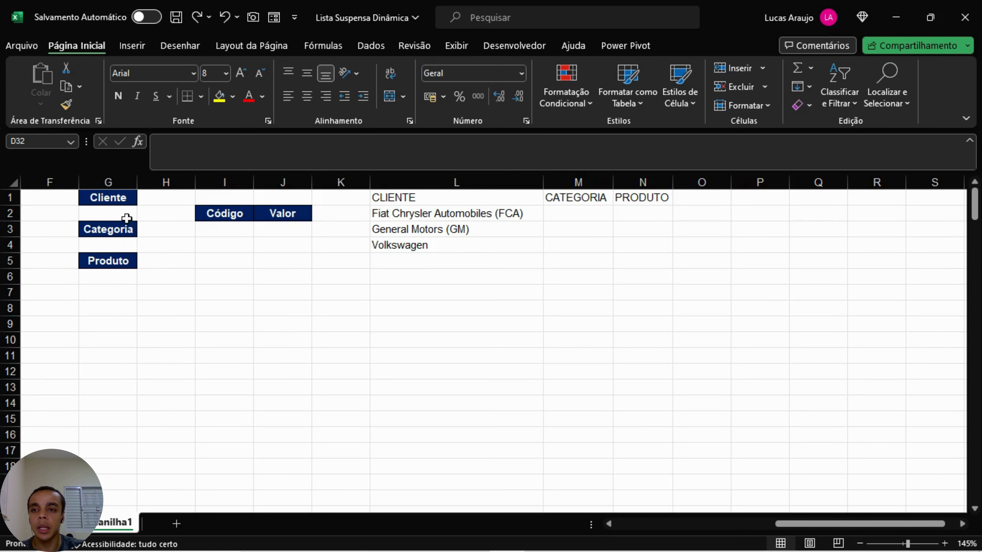
pyautogui.click(108, 214)
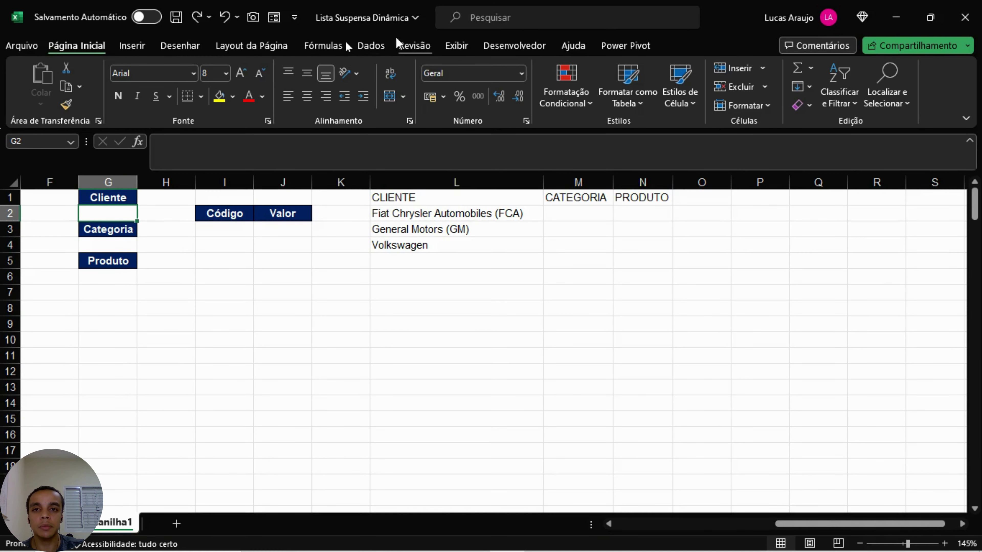
pyautogui.click(367, 47)
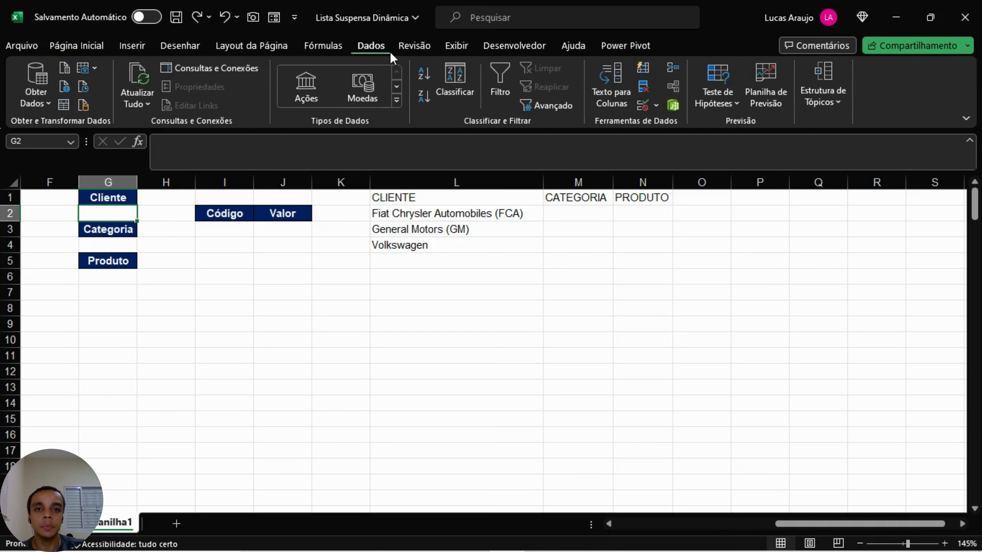
pyautogui.click(642, 106)
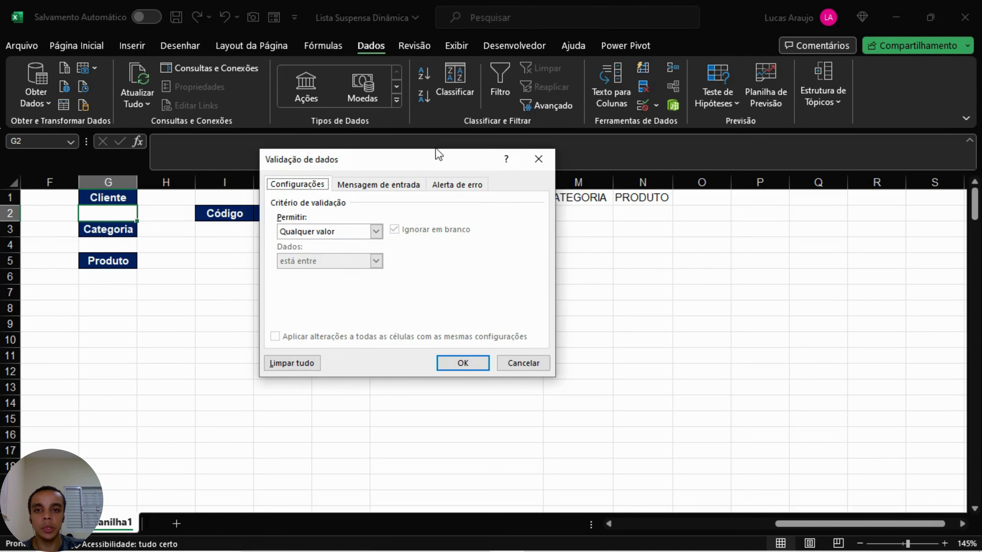
pyautogui.moveTo(462, 163); pyautogui.dragTo(607, 240)
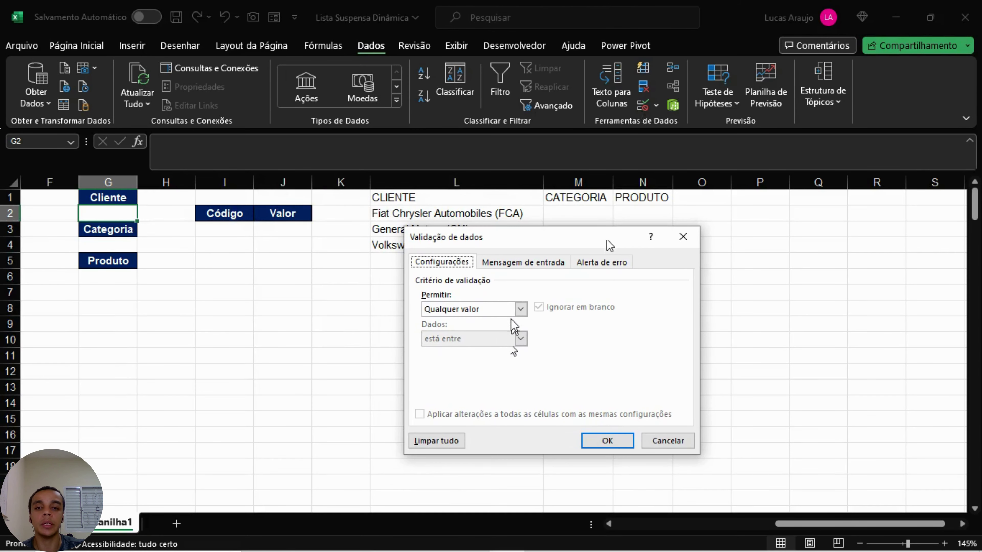
pyautogui.click(500, 310)
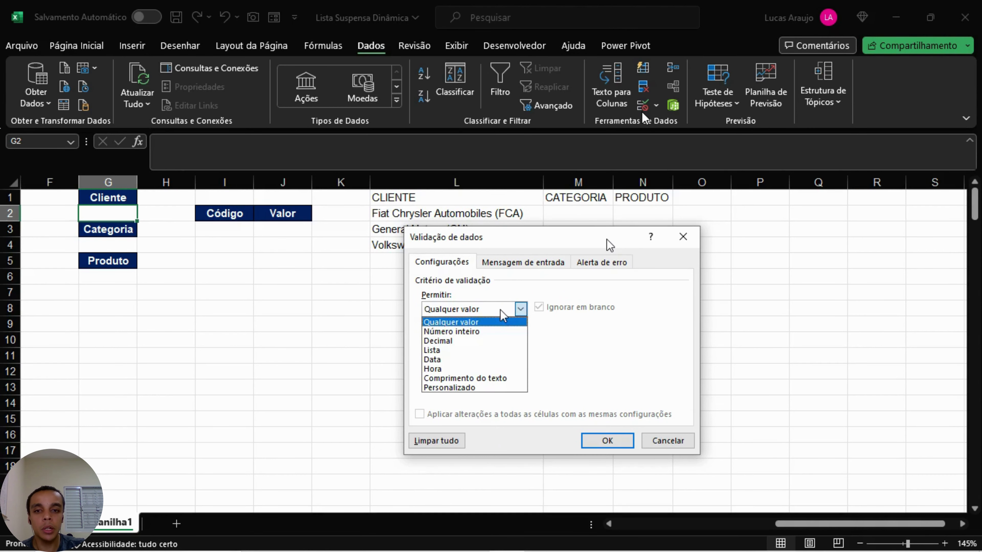
pyautogui.click(434, 351)
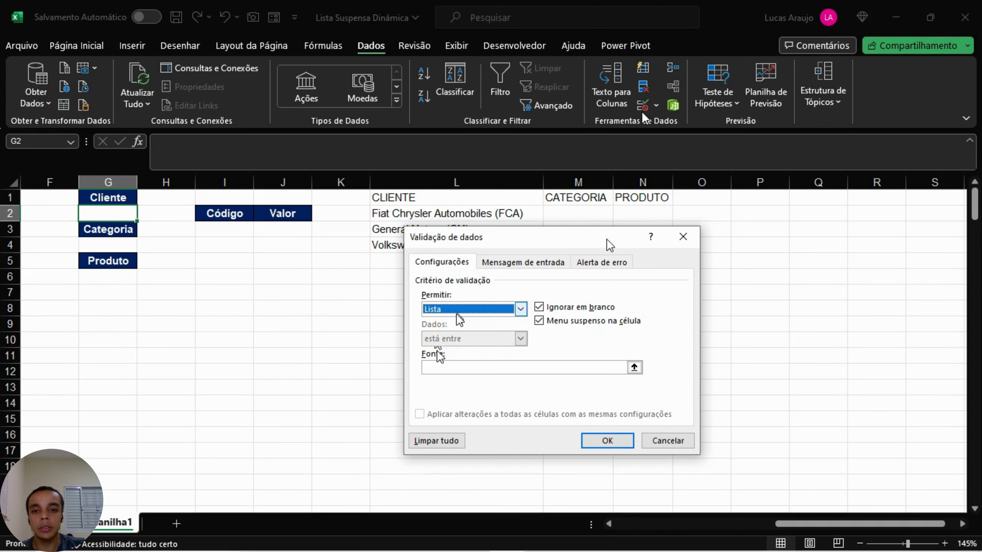
# Step: Set the validation list source to the spilled client range =$L$2# and apply the rule to G2
pyautogui.moveTo(537, 237); pyautogui.dragTo(470, 292)
pyautogui.click(376, 424)
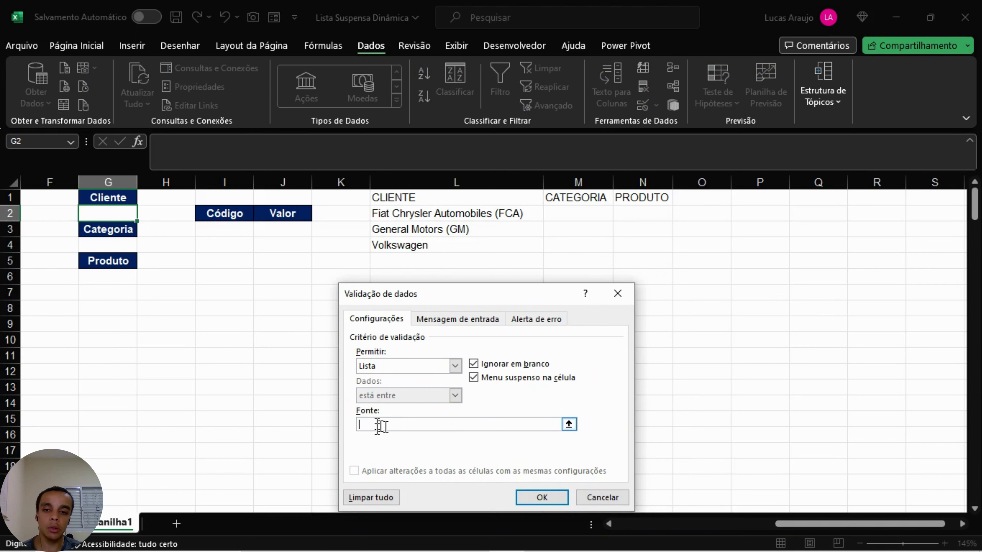
pyautogui.click(445, 212)
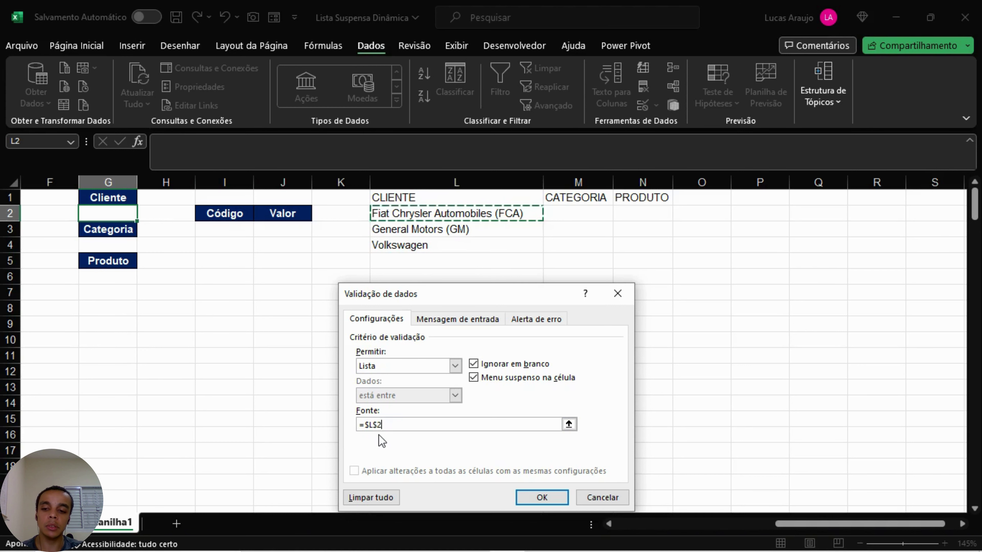
pyautogui.write('#')
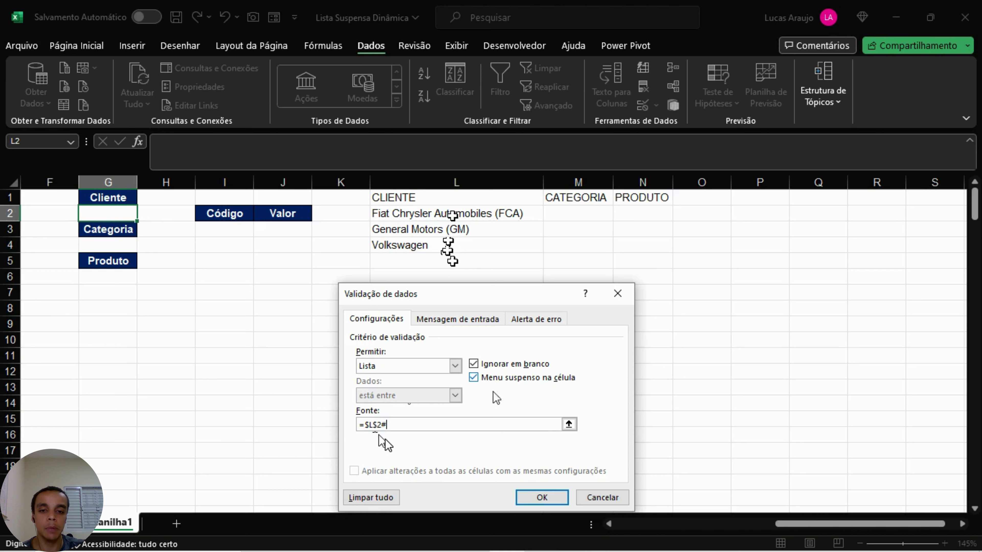
pyautogui.click(542, 498)
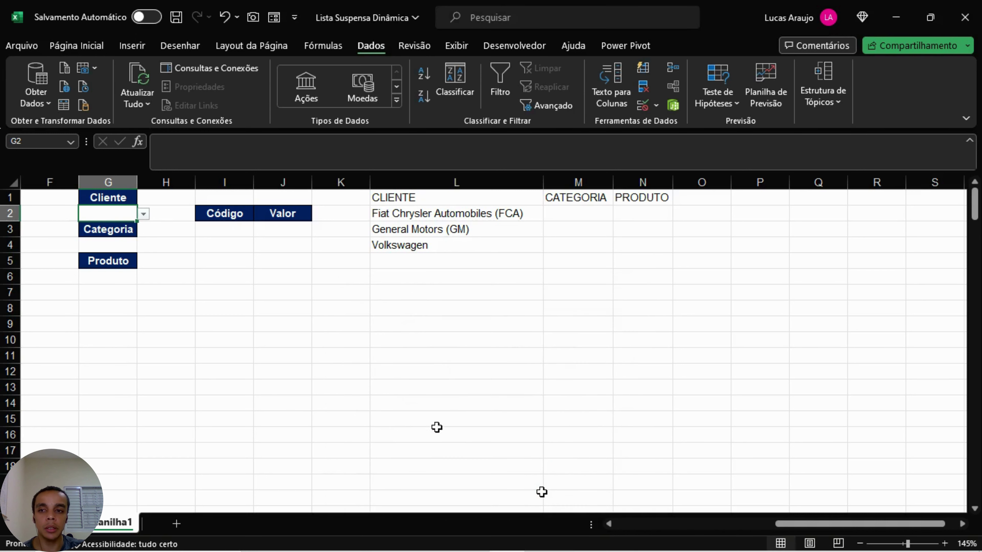
# Step: Check the client options in the G2 drop-down and widen column G to fit the full client names
pyautogui.click(144, 215)
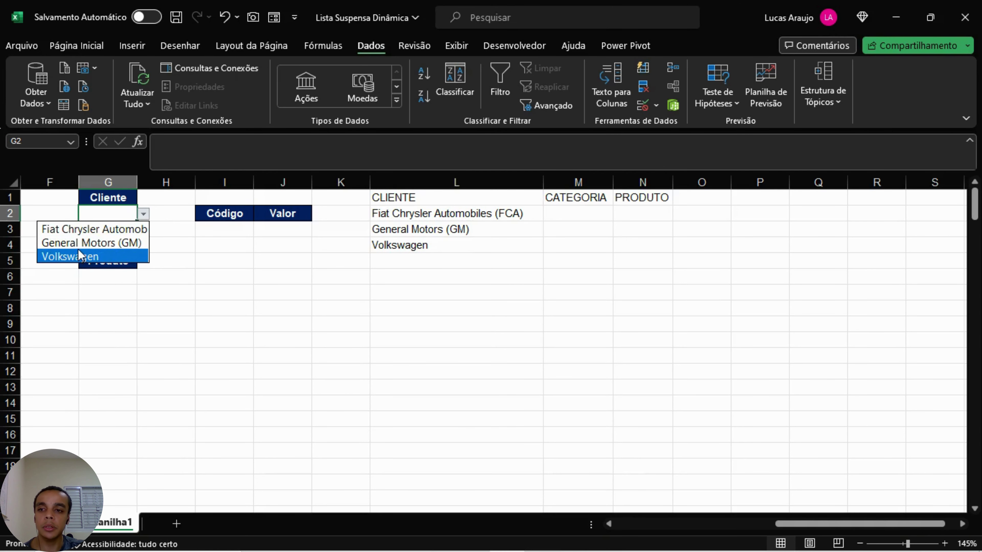
pyautogui.press('Escape')
pyautogui.moveTo(137, 187); pyautogui.dragTo(223, 188)
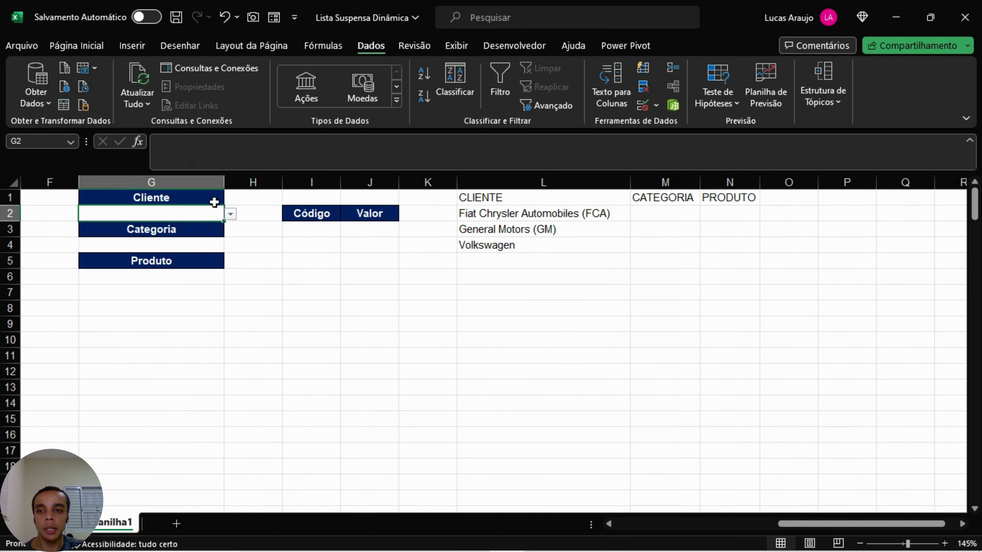
# Step: Choose Fiat Chrysler Automobiles (FCA) as the client in G2 and widen column G to fit the full name
pyautogui.click(231, 214)
pyautogui.click(209, 228)
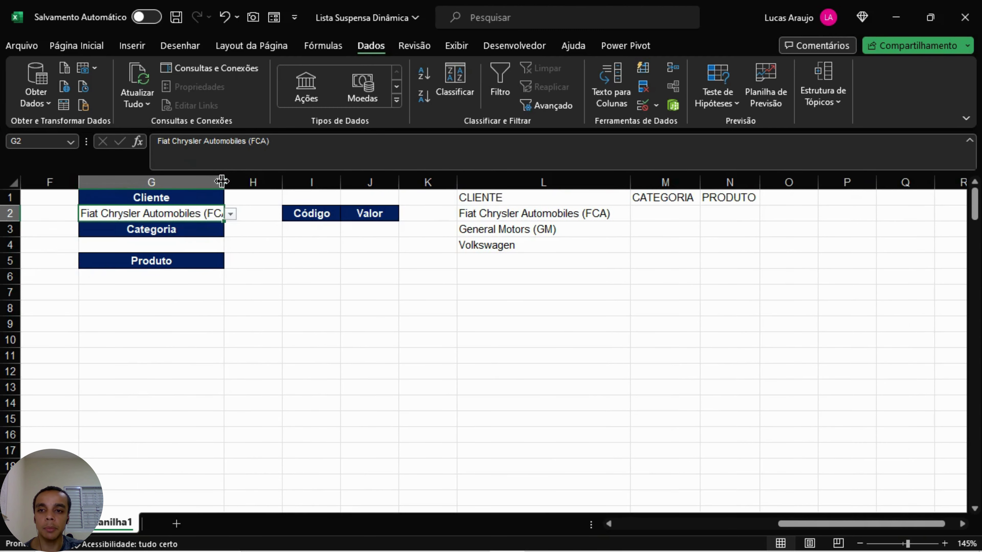
pyautogui.moveTo(224, 182); pyautogui.dragTo(252, 182)
# Step: Test the client list in G2 with General Motors (GM) and Volkswagen, and set it back to Fiat Chrysler Automobiles (FCA)
pyautogui.click(258, 214)
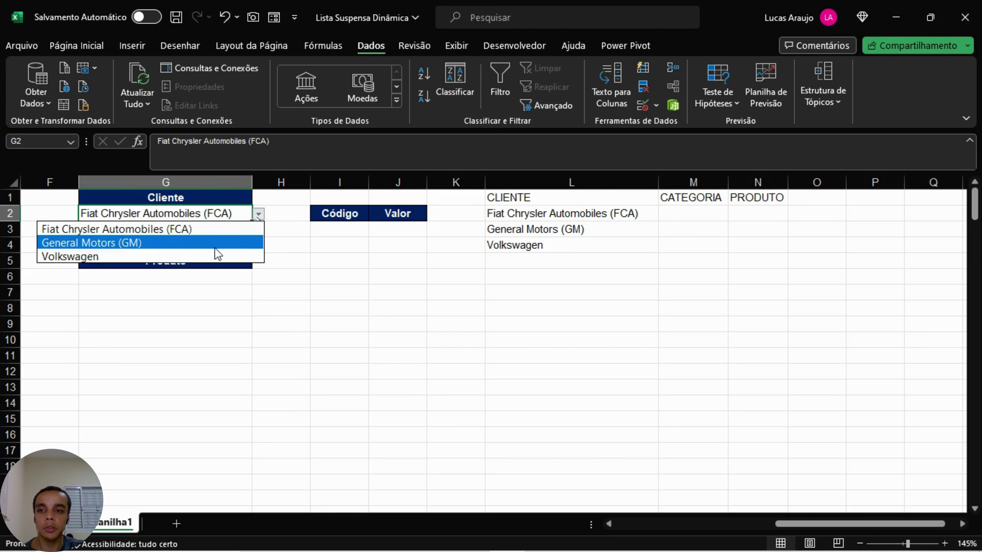
pyautogui.click(211, 244)
pyautogui.click(258, 214)
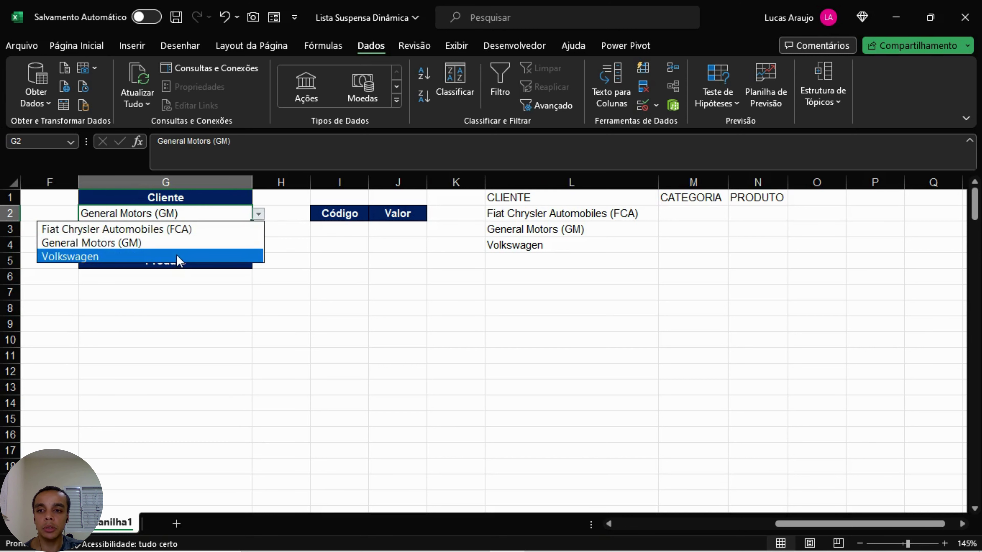
pyautogui.click(177, 257)
pyautogui.click(279, 244)
pyautogui.click(233, 213)
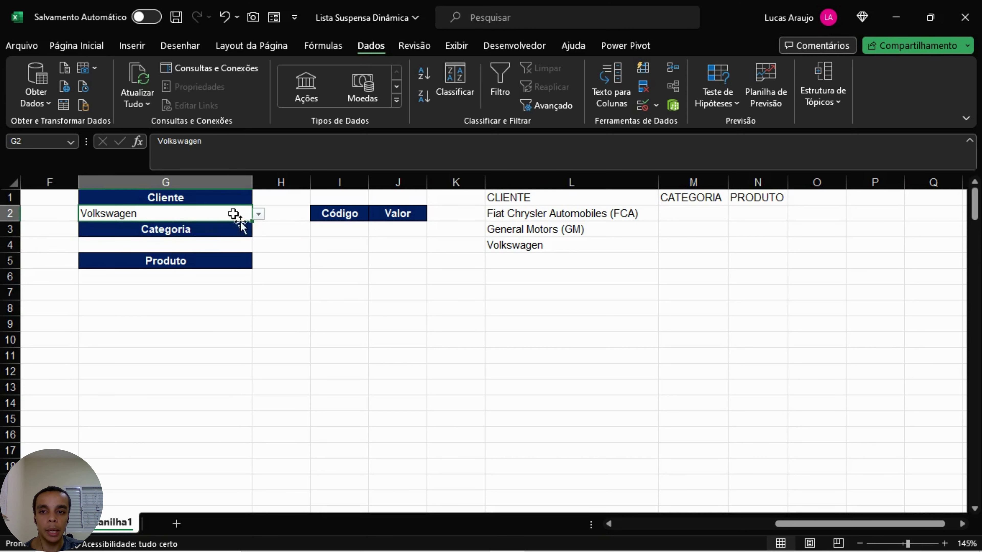
pyautogui.click(258, 213)
pyautogui.click(232, 226)
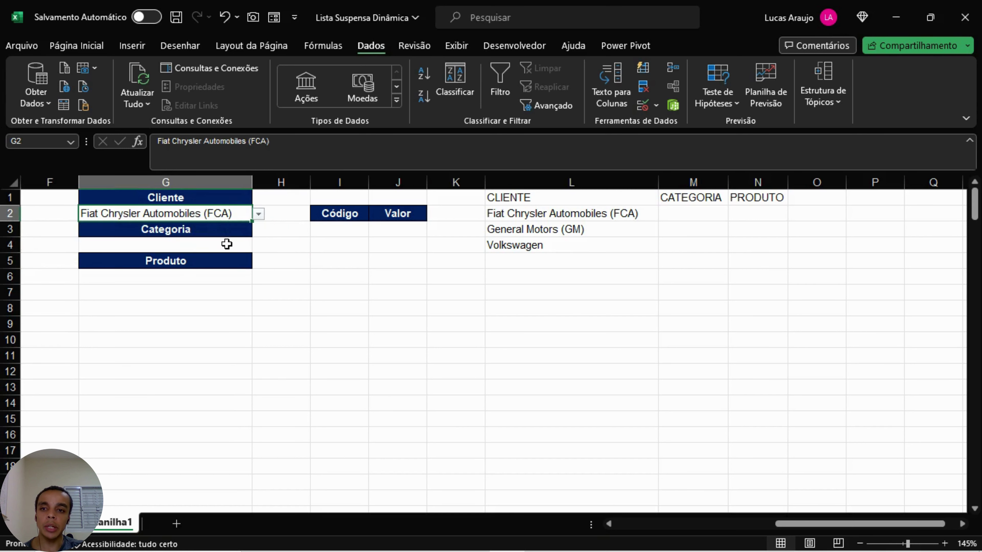
pyautogui.click(226, 244)
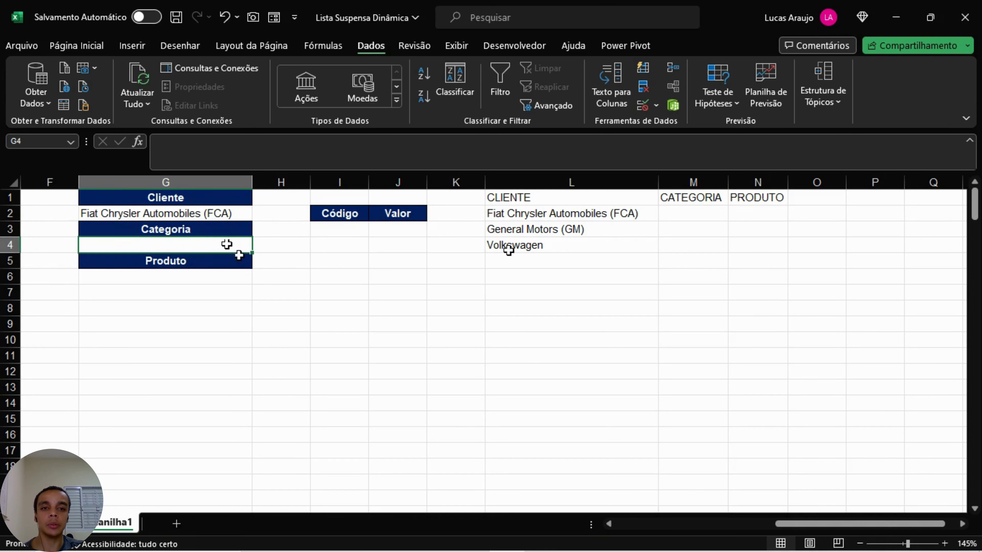
pyautogui.click(584, 217)
pyautogui.click(718, 204)
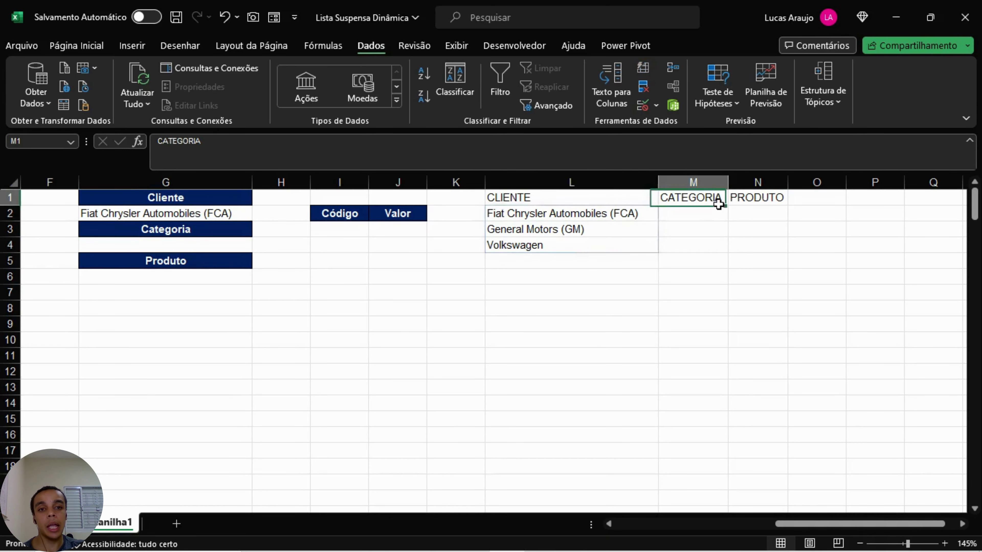
pyautogui.click(660, 215)
pyautogui.click(572, 229)
pyautogui.click(201, 247)
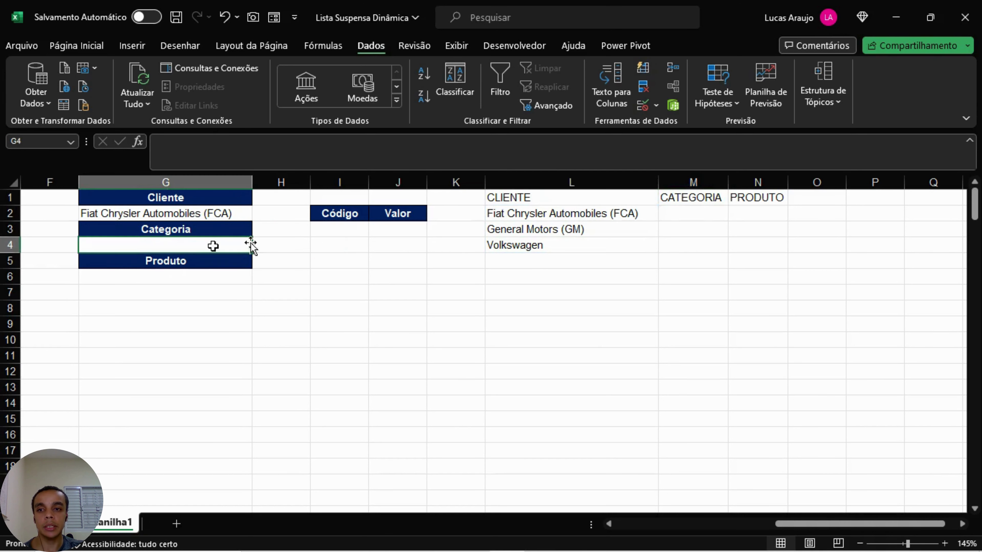
pyautogui.click(710, 211)
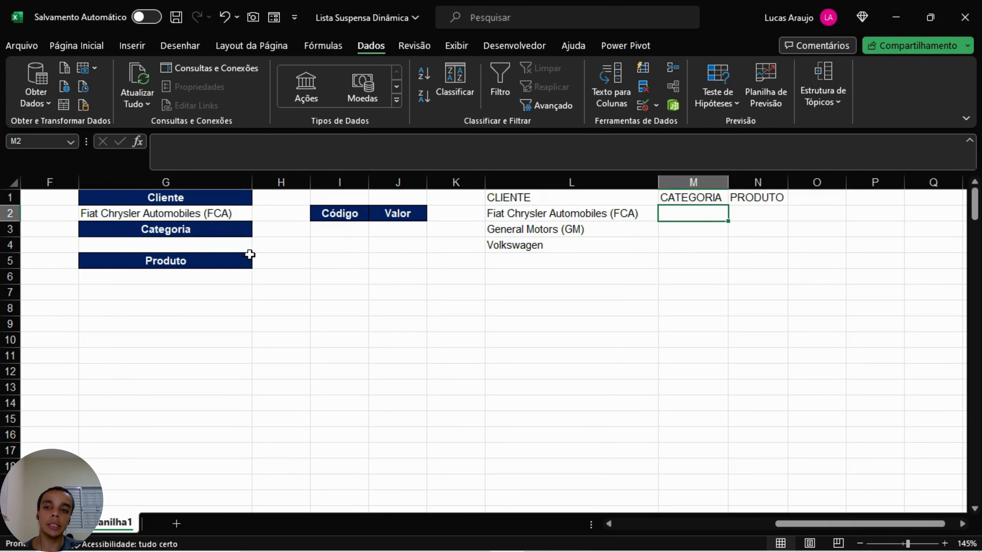
pyautogui.click(241, 246)
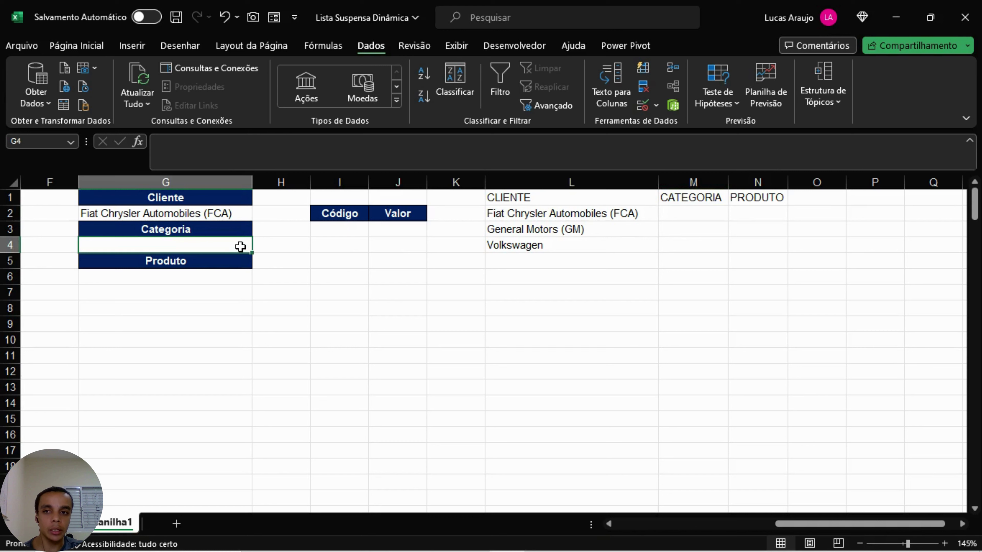
pyautogui.click(233, 214)
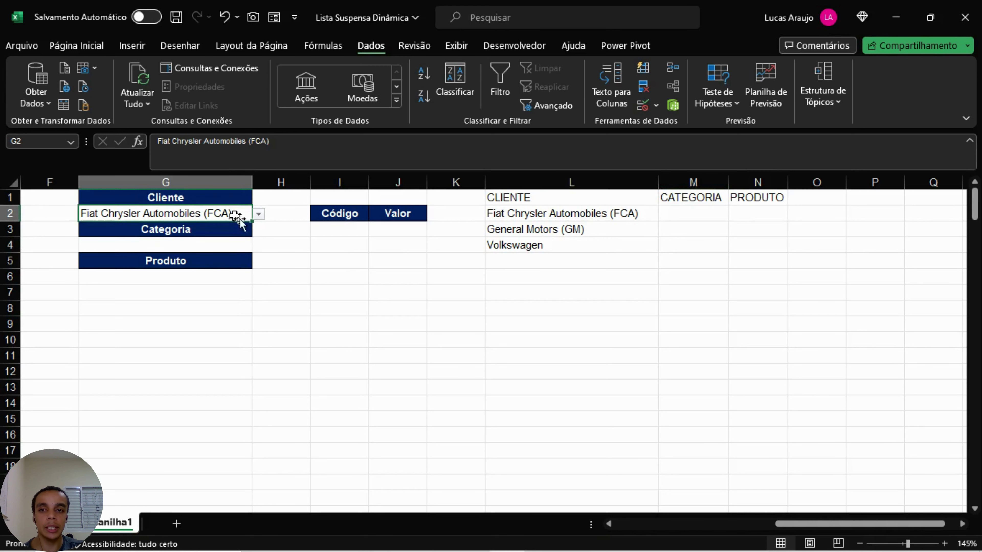
# Step: Begin a FILTRO formula in M2 below CATEGORIA with TAB_BD[Categoria] as the array to filter
pyautogui.click(712, 213)
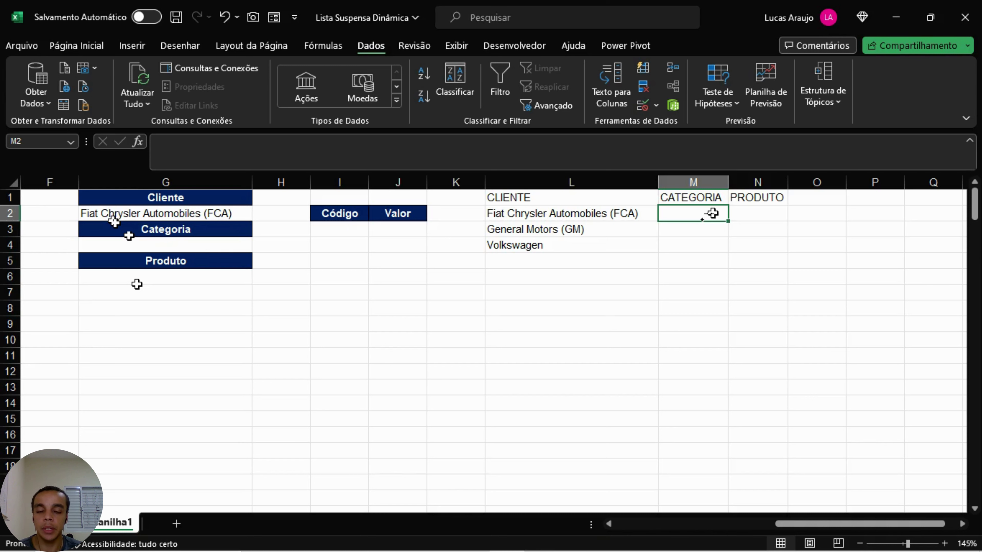
pyautogui.write('=')
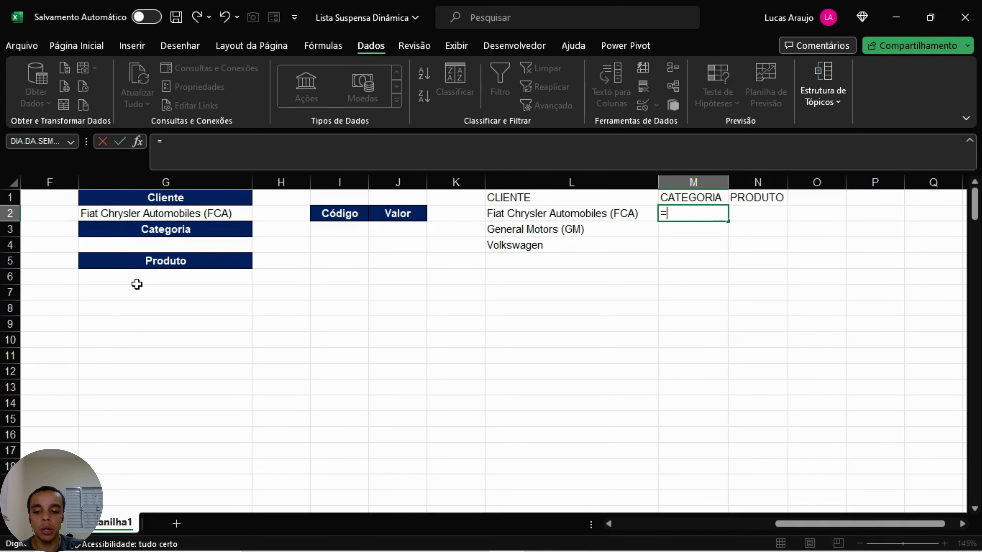
pyautogui.write('FILTRO(')
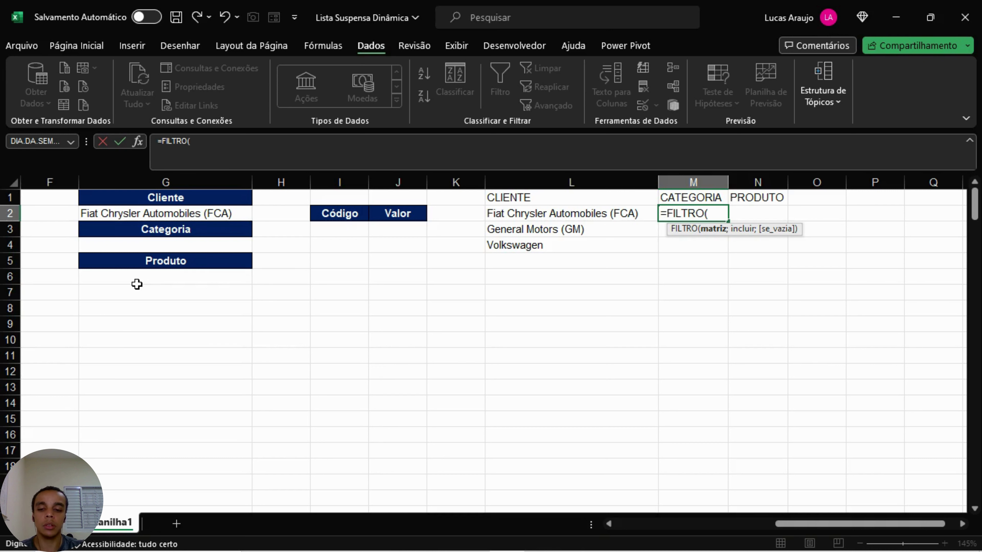
pyautogui.write('TAB_BD')
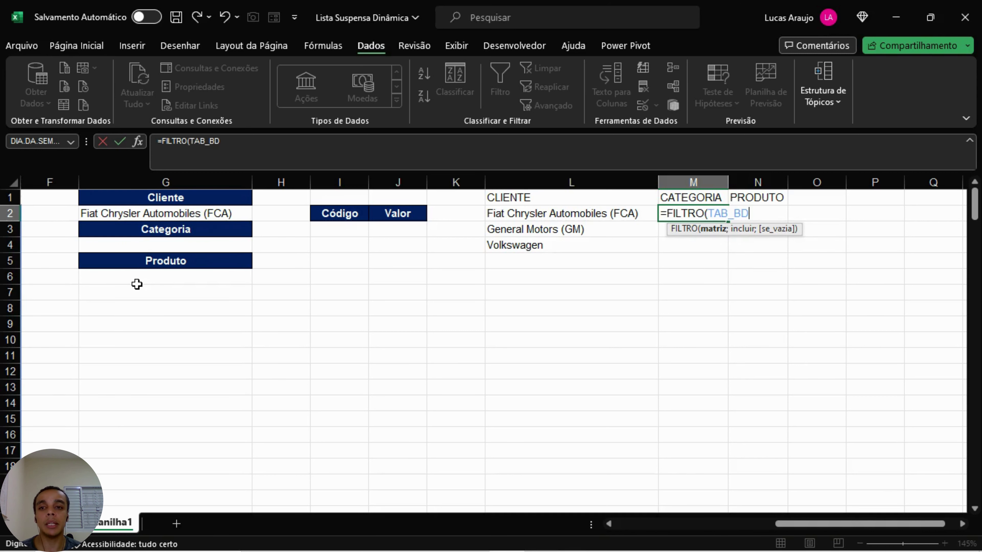
pyautogui.write('[')
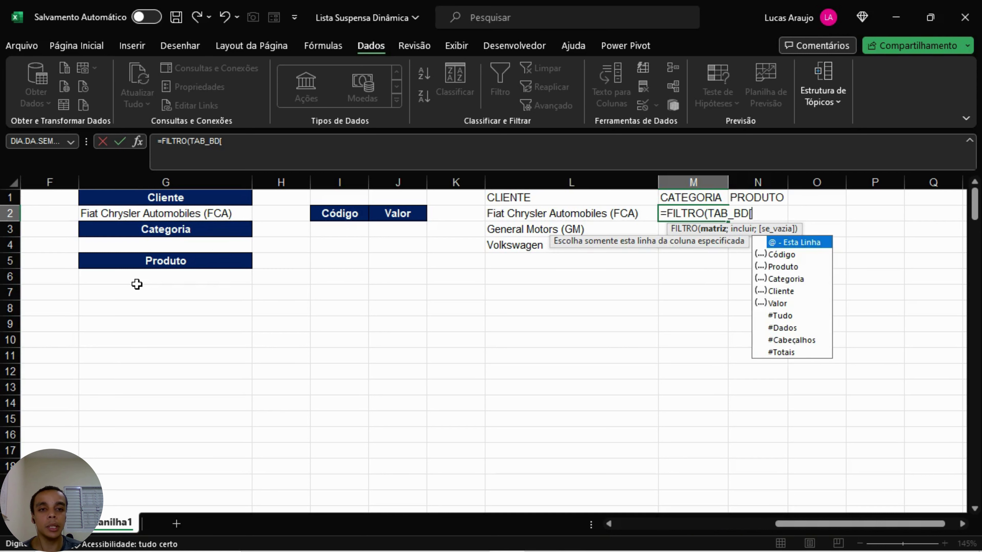
pyautogui.write('Cat')
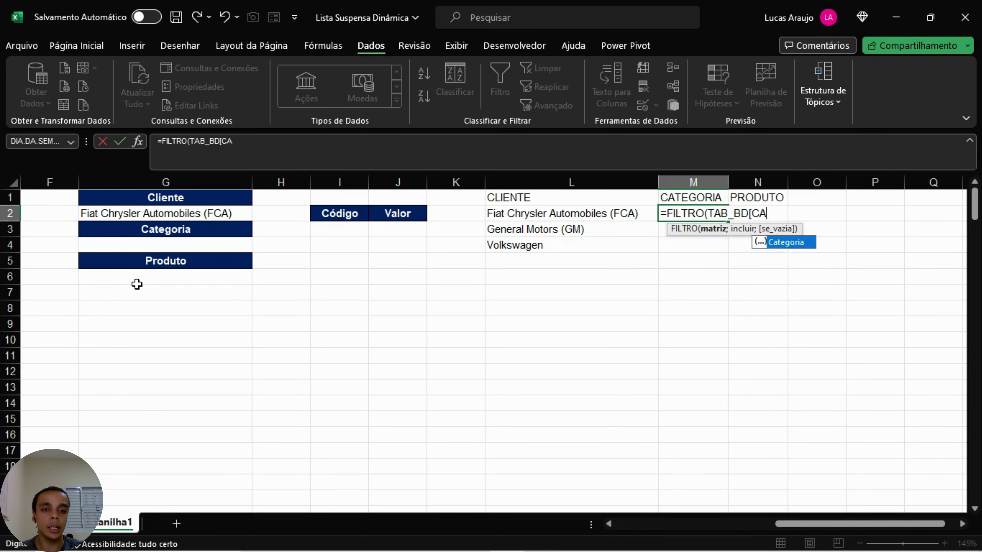
pyautogui.press('Tab')
pyautogui.write(']')
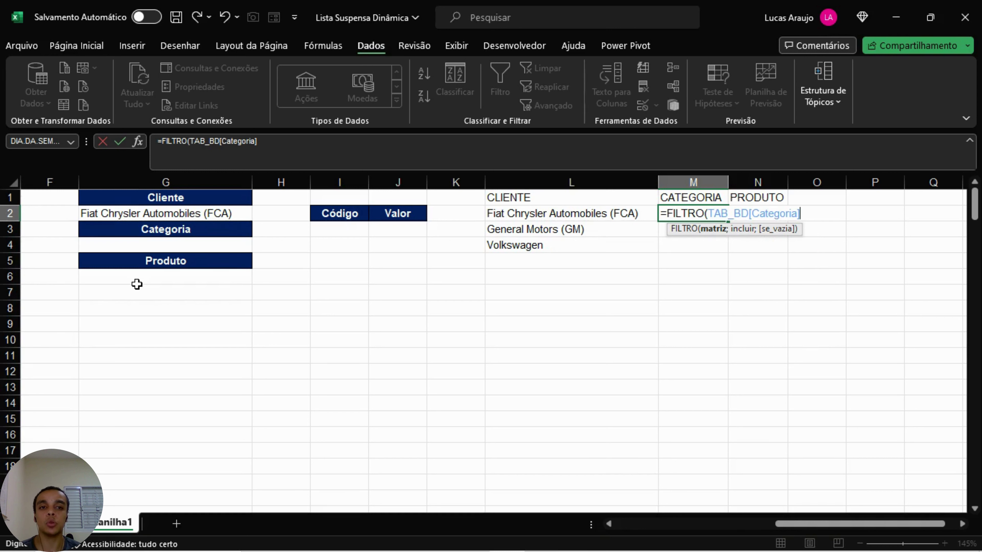
# Step: Add the include condition TAB_BD[Cliente]=G2 to the FILTRO formula in M2
pyautogui.write(';')
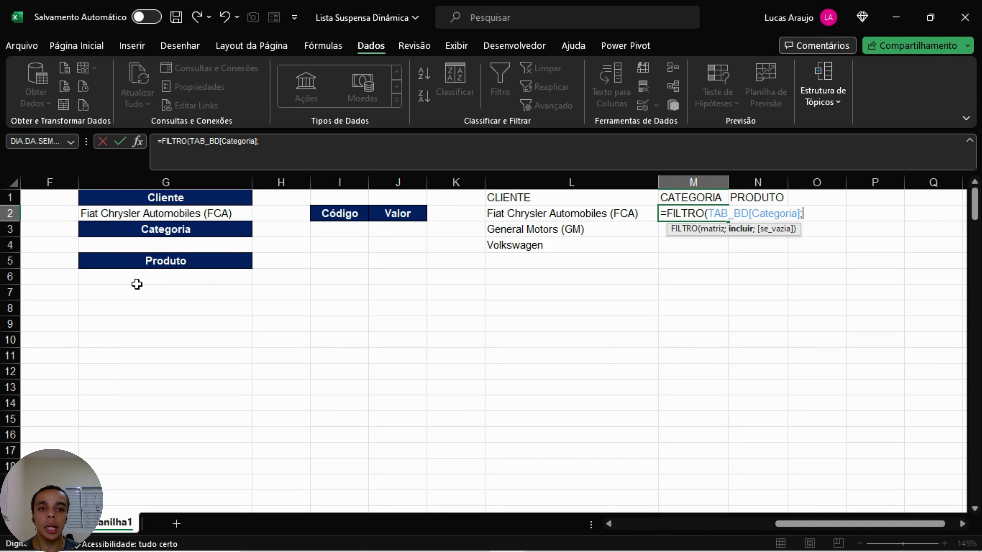
pyautogui.write('TAB_BD')
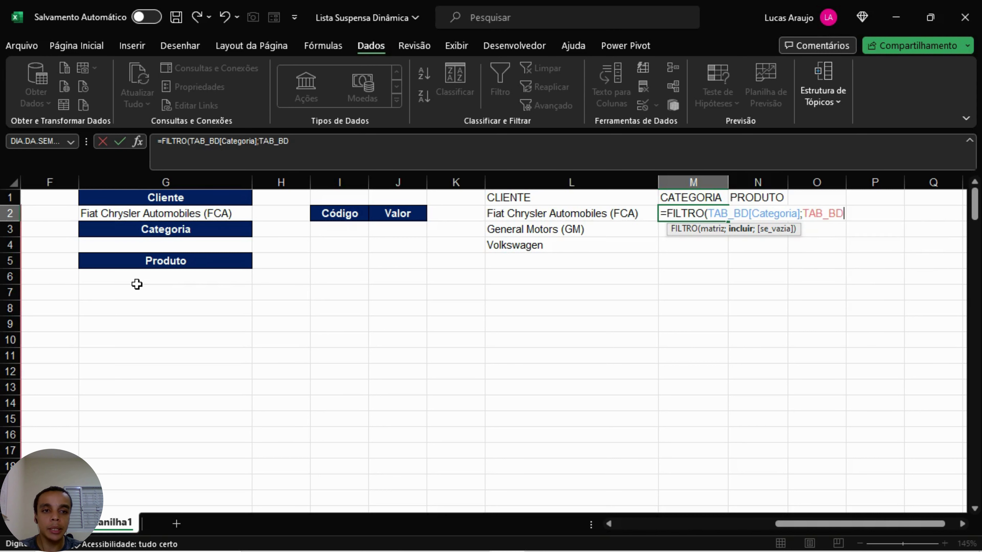
pyautogui.write('[')
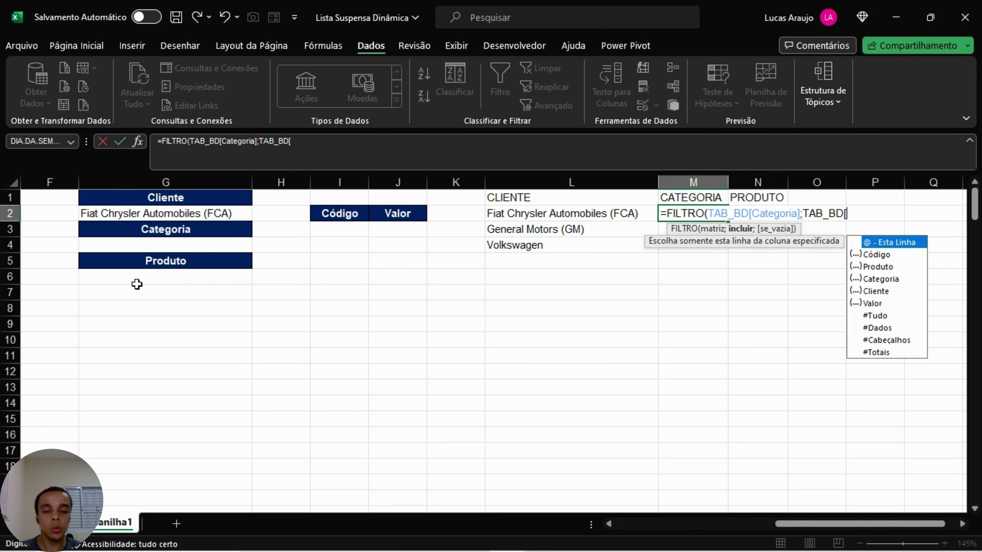
pyautogui.write('Cliente')
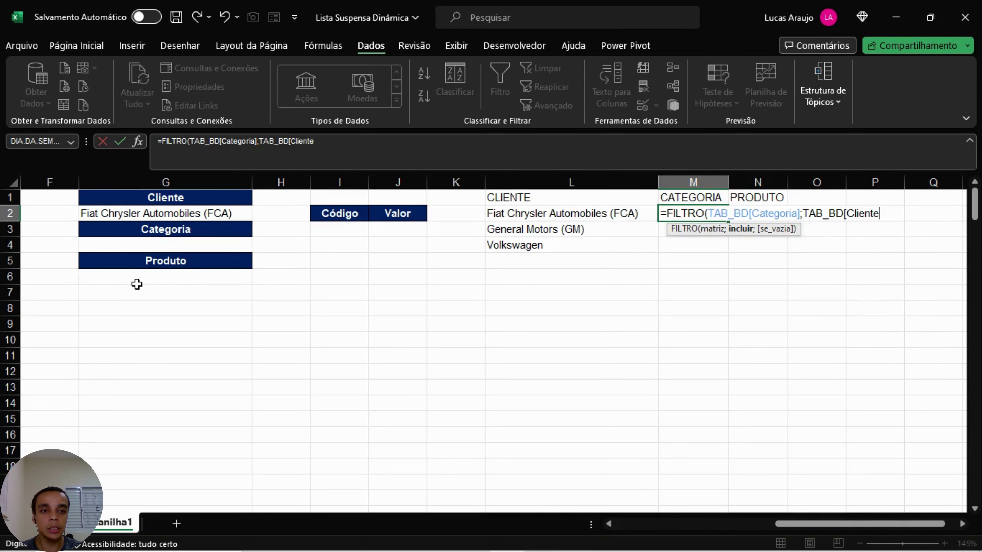
pyautogui.write(']=')
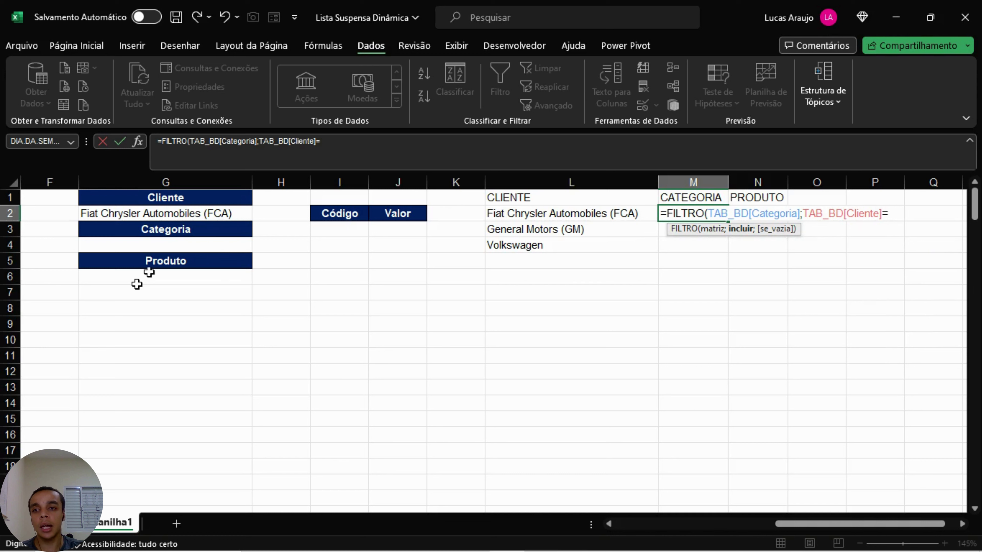
pyautogui.click(190, 215)
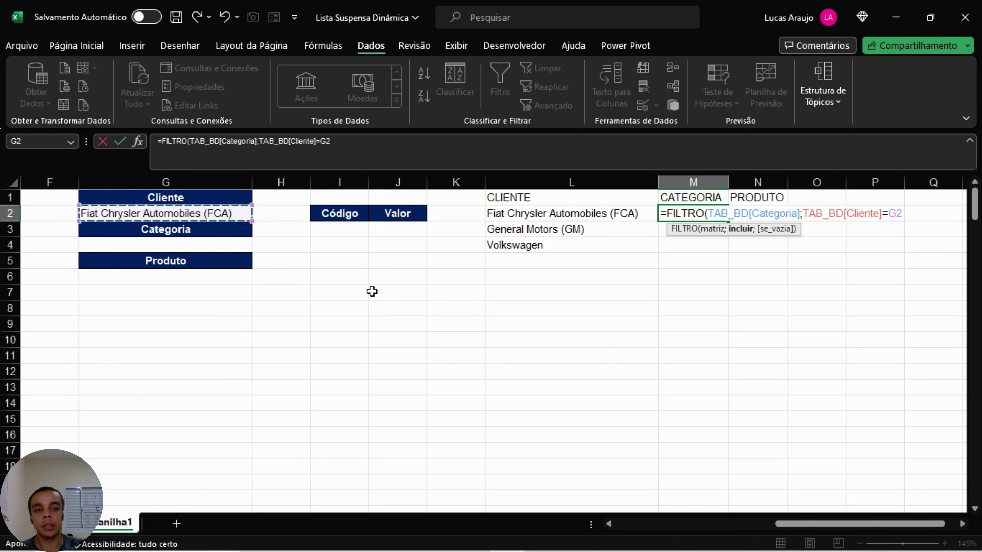
# Step: Set "" as the FILTRO value for an empty result and commit the formula in M2
pyautogui.write(';')
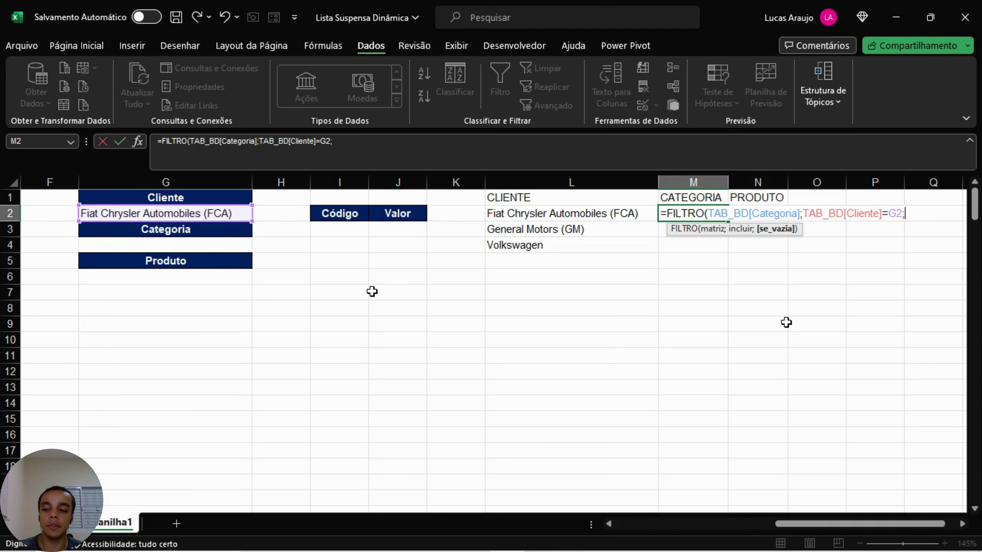
pyautogui.write('""')
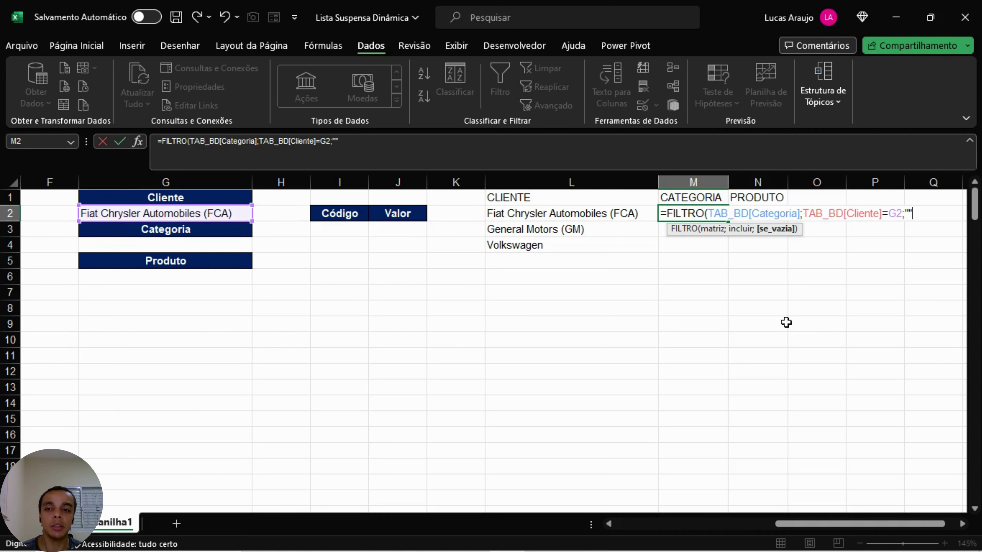
pyautogui.write(')')
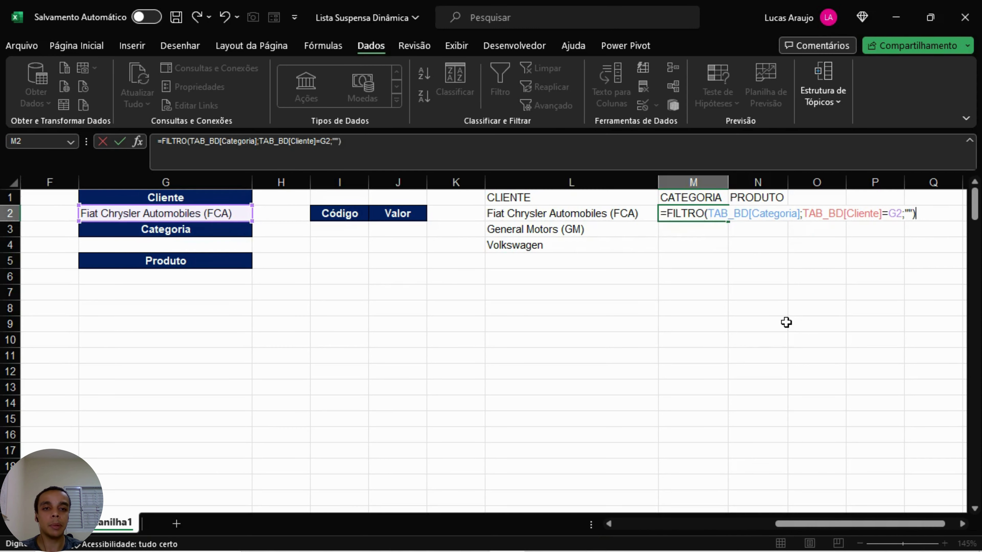
pyautogui.press('Return')
pyautogui.press('Up')
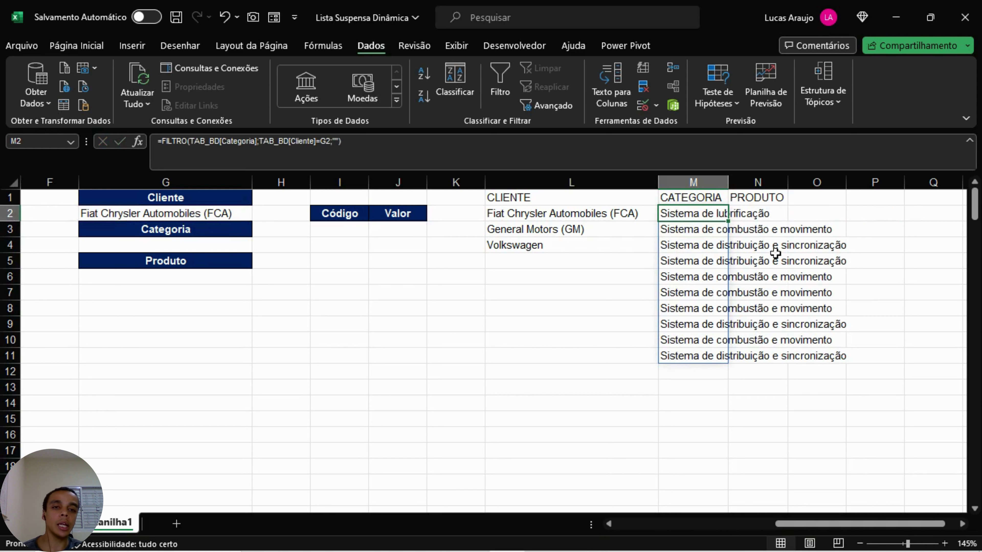
# Step: Widen column M to fit the category names and check the spilled list for repeated entries
pyautogui.moveTo(724, 180); pyautogui.dragTo(869, 181)
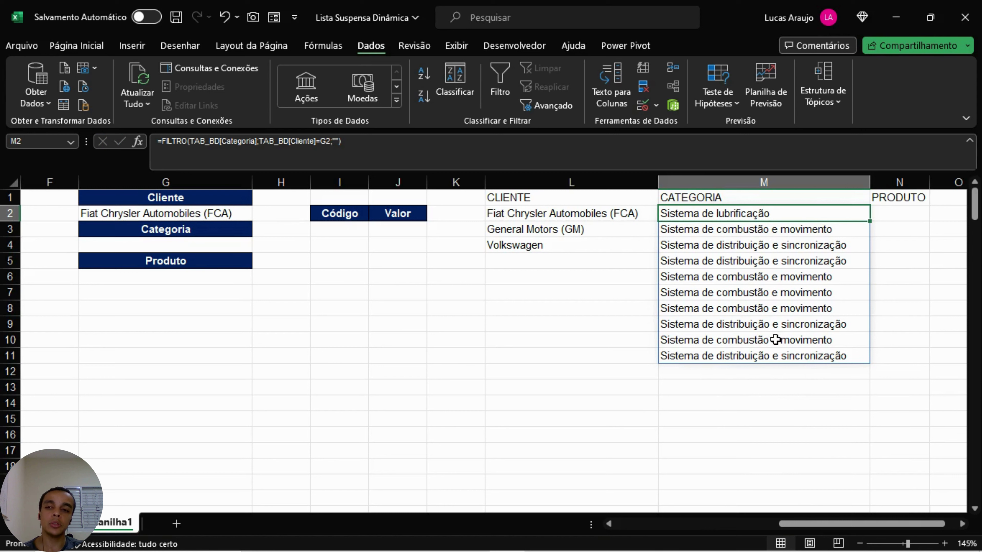
pyautogui.click(799, 247)
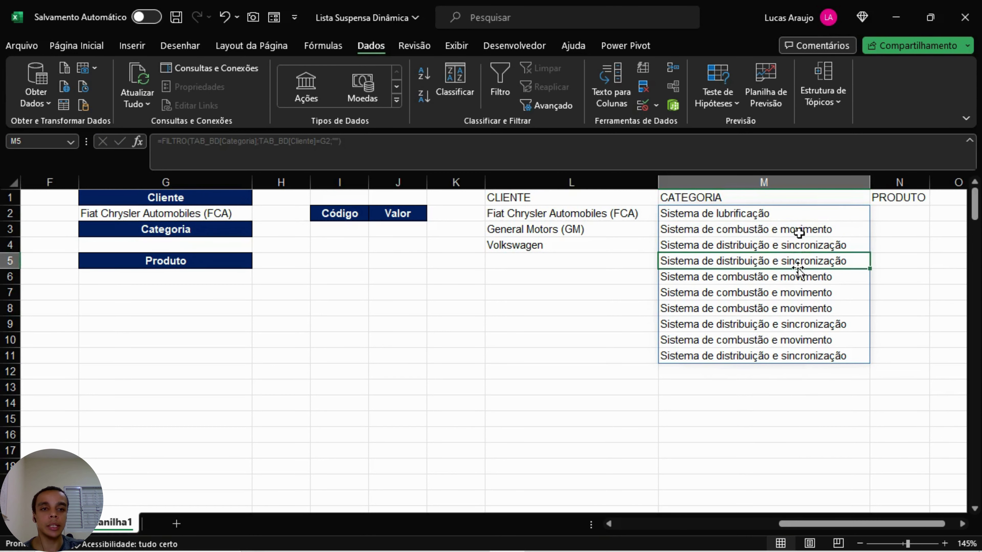
pyautogui.click(799, 232)
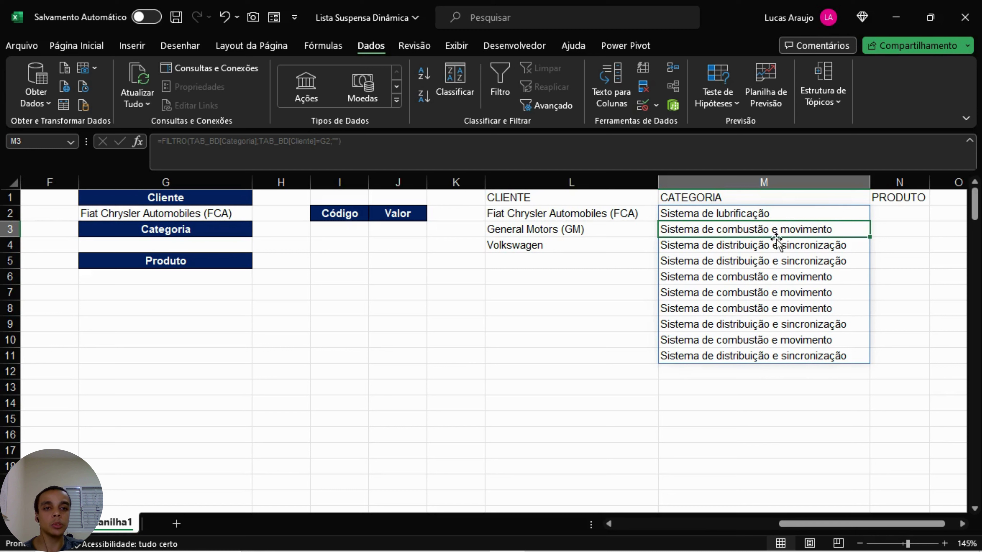
pyautogui.click(800, 279)
pyautogui.click(813, 310)
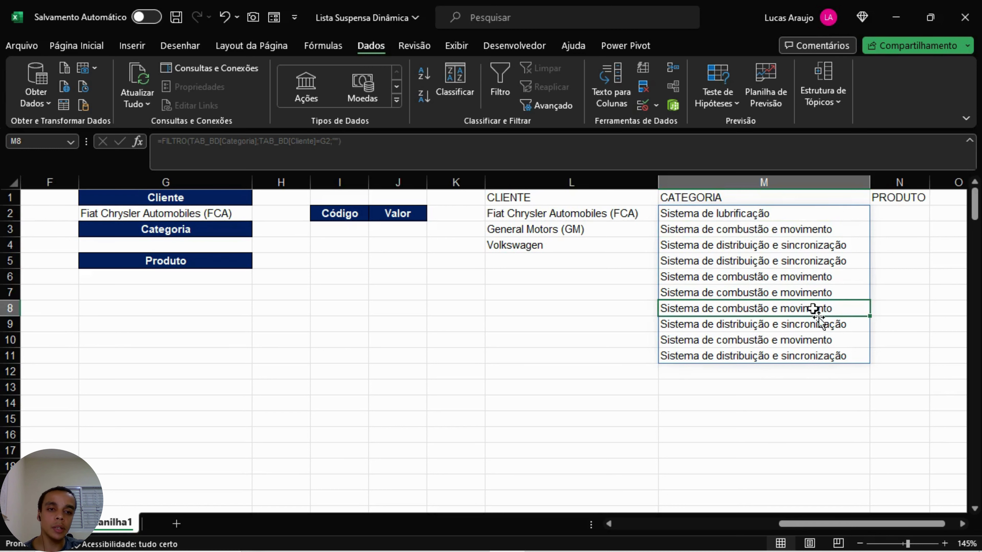
pyautogui.click(834, 246)
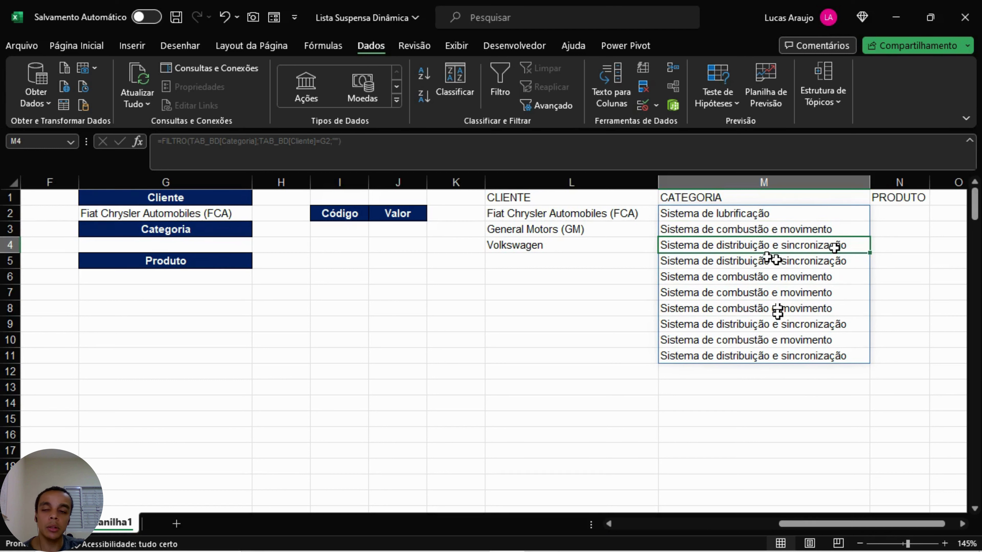
pyautogui.click(584, 234)
# Step: Nest the FILTRO formula in M2 inside an ÚNICO function as its matrix argument
pyautogui.click(753, 210)
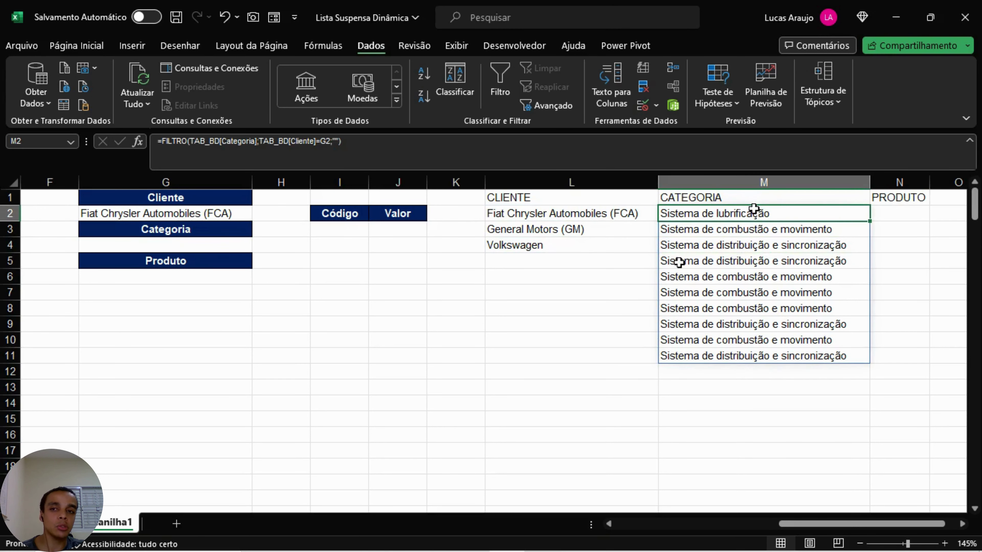
pyautogui.press('F2')
pyautogui.click(163, 140)
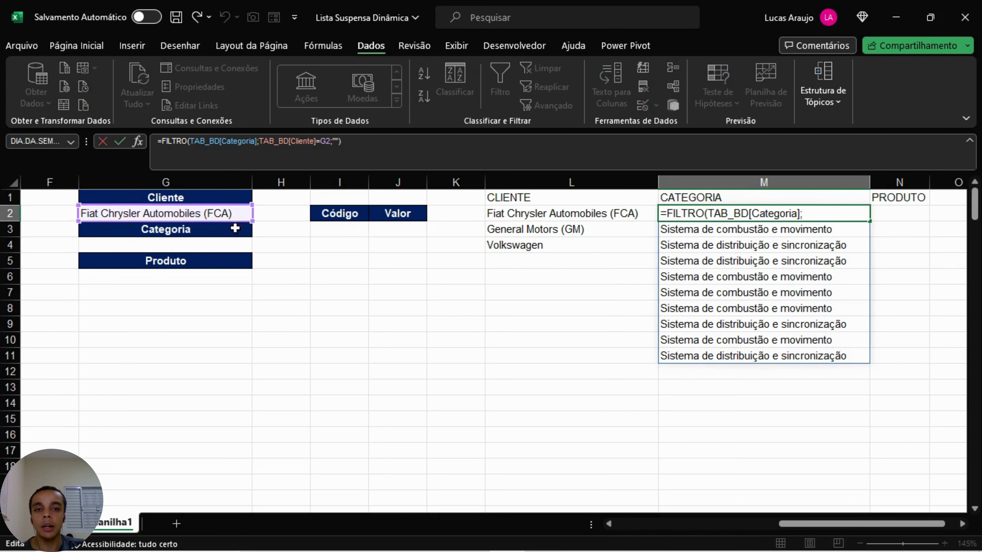
pyautogui.write('UNIC')
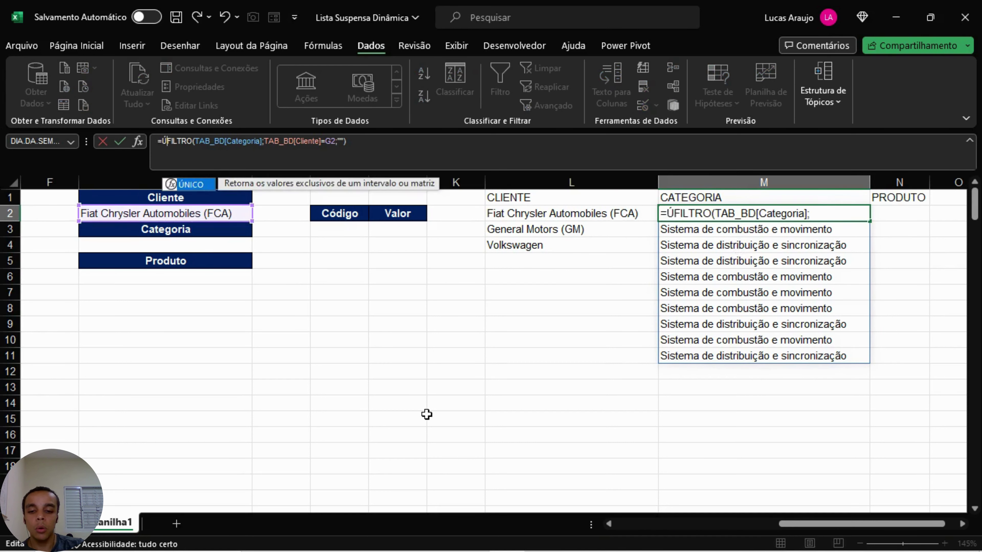
pyautogui.press('Tab')
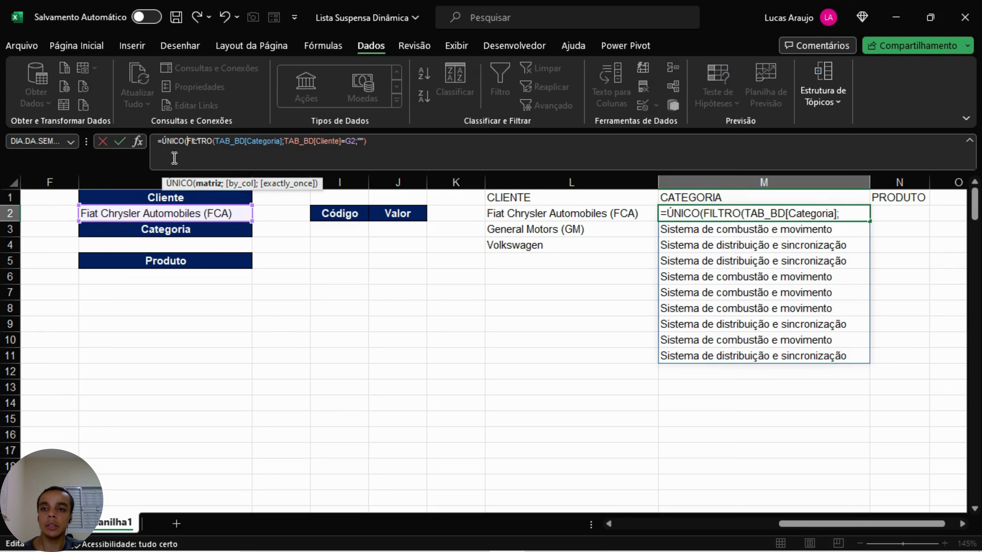
# Step: Set ÚNICO's by_col and exactly_once arguments to 0, commit the M2 formula and check the category list for duplicates
pyautogui.moveTo(190, 140); pyautogui.dragTo(371, 139)
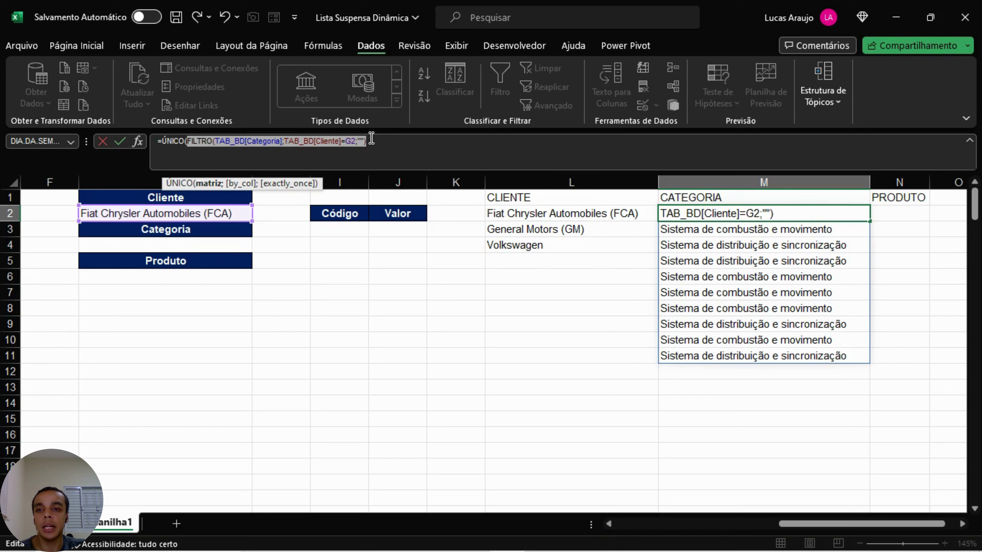
pyautogui.click(389, 141)
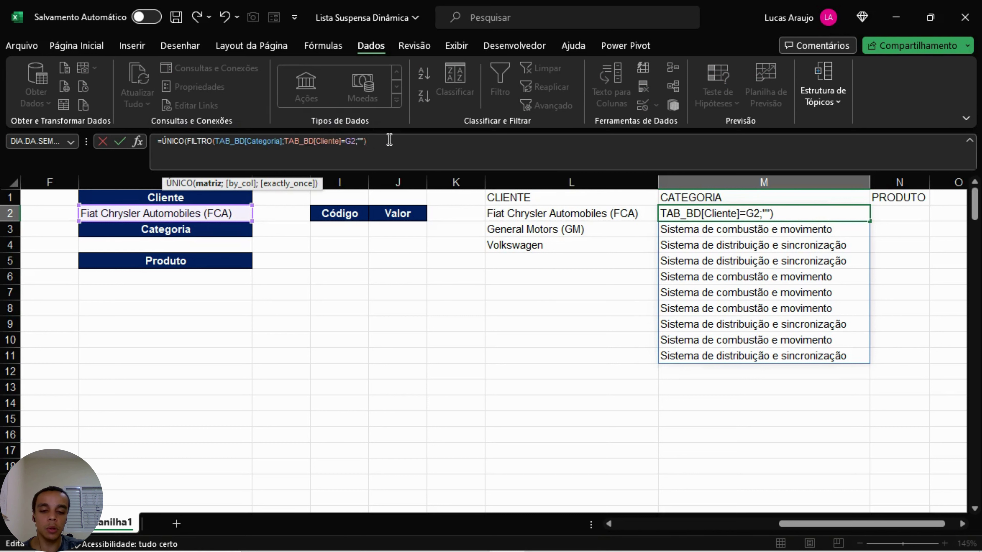
pyautogui.write(';0;0')
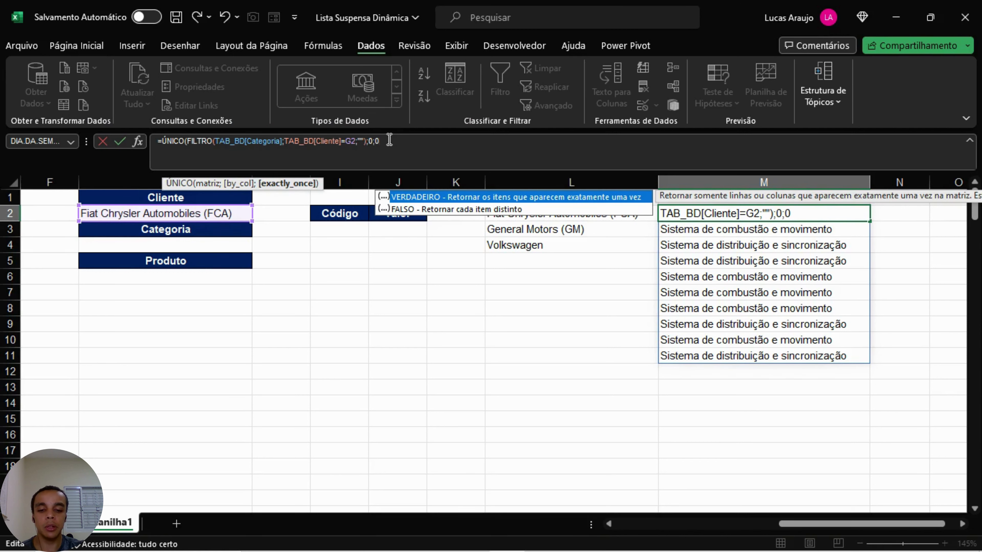
pyautogui.write(')')
pyautogui.press('Return')
pyautogui.click(764, 403)
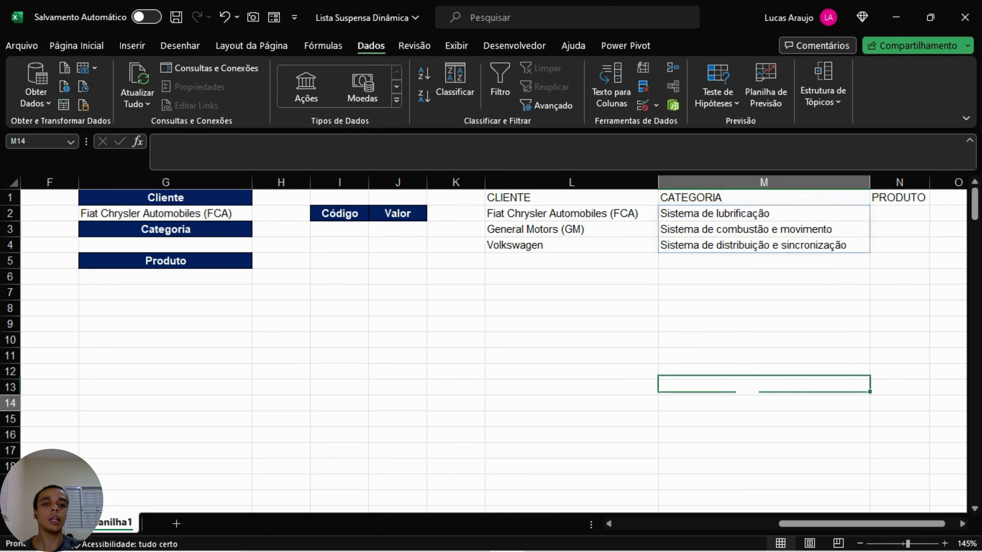
pyautogui.moveTo(778, 217); pyautogui.dragTo(780, 234)
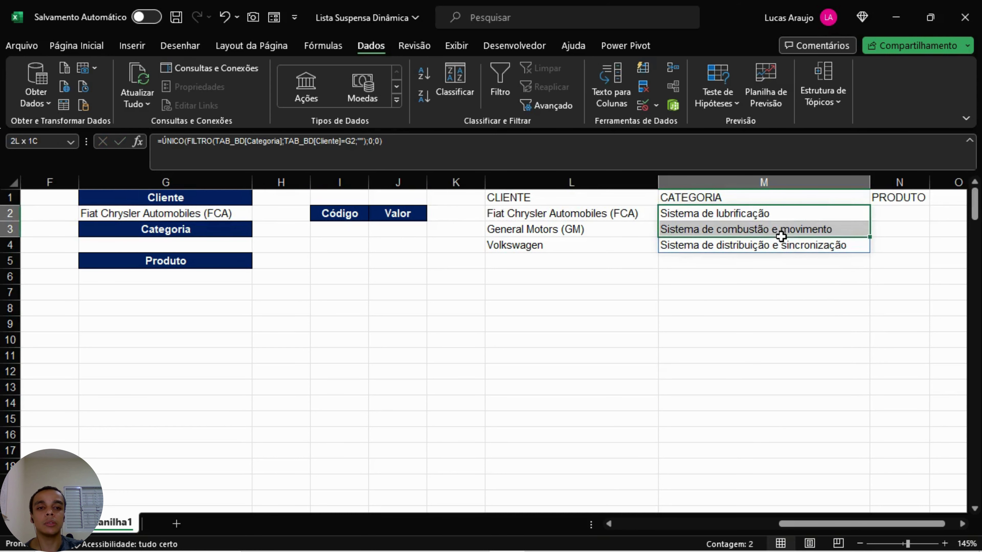
pyautogui.click(787, 272)
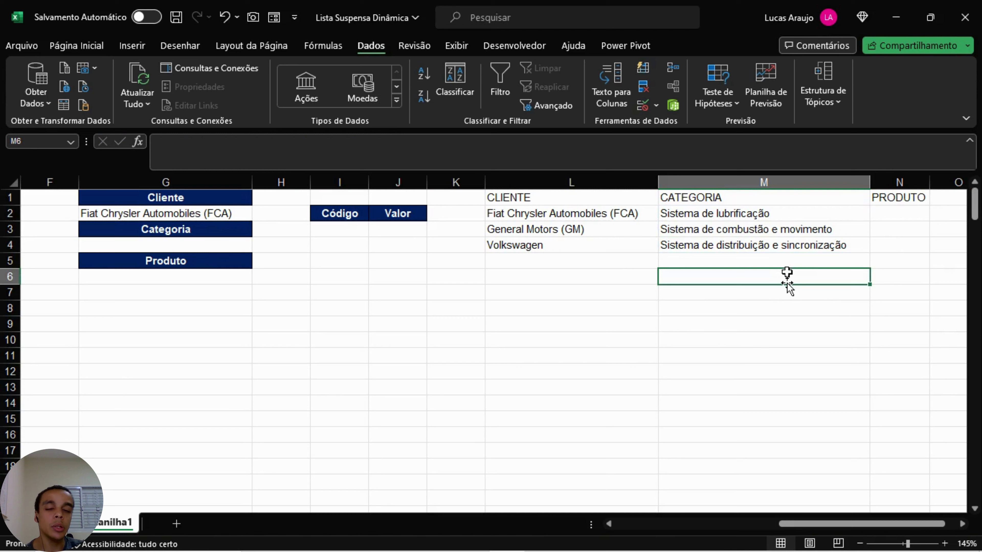
# Step: Wrap the ÚNICO formula in M2 in a CLASSIFICAR function, using the whole ÚNICO expression as the matrix
pyautogui.click(789, 210)
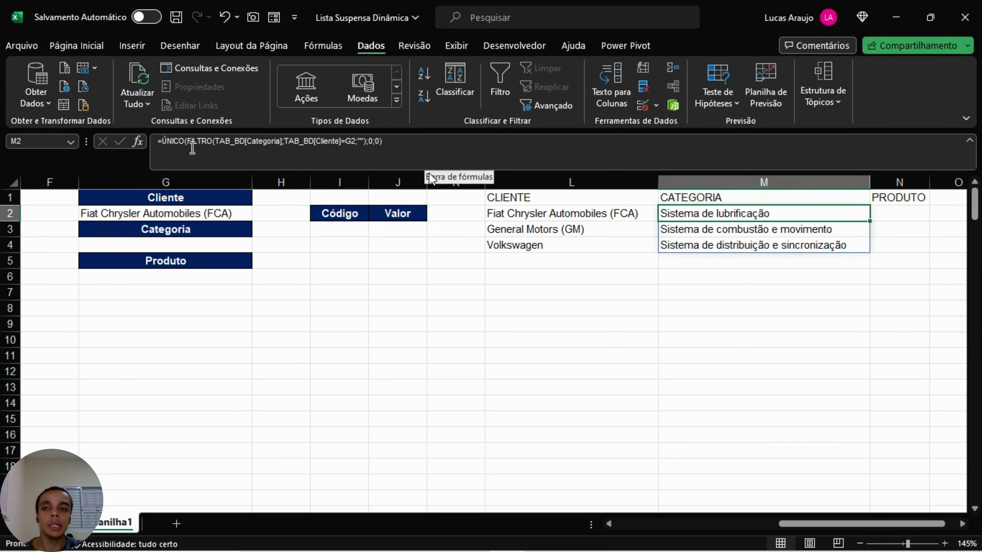
pyautogui.press('F2')
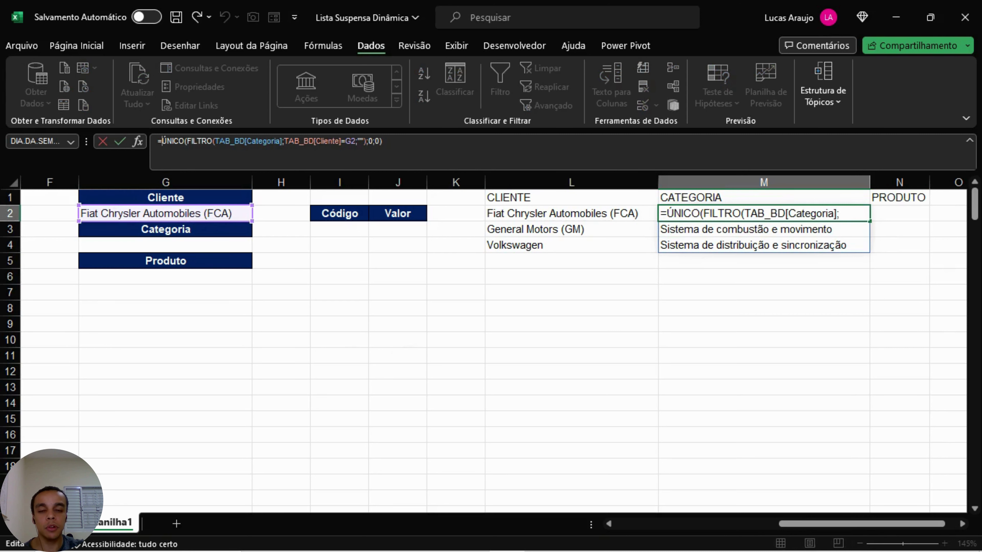
pyautogui.write('CLASSIFICAR')
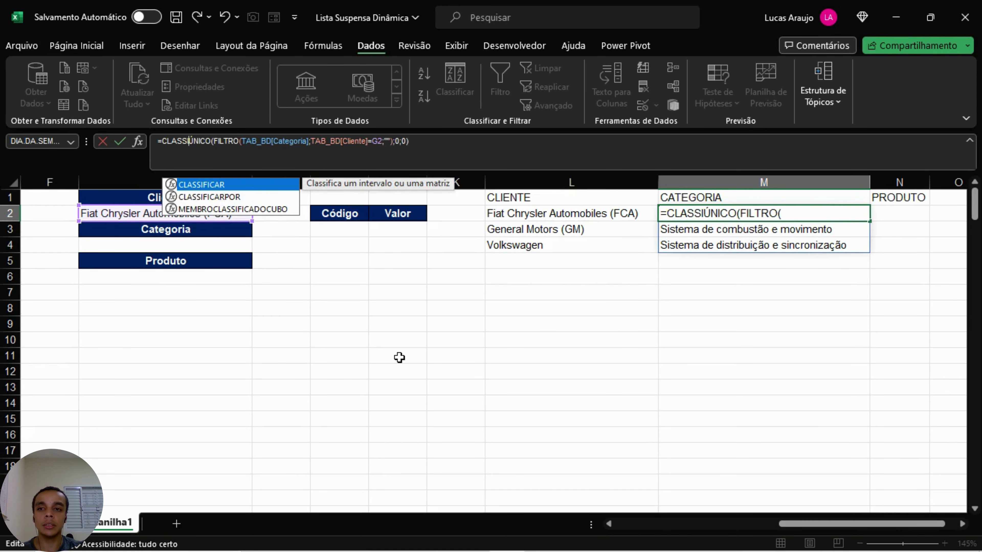
pyautogui.write('(')
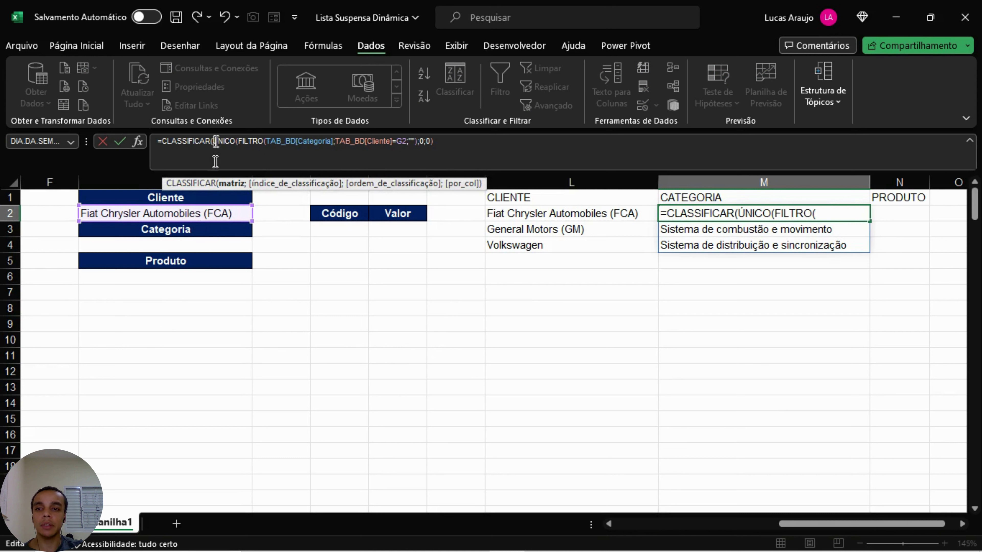
pyautogui.moveTo(214, 142); pyautogui.dragTo(447, 152)
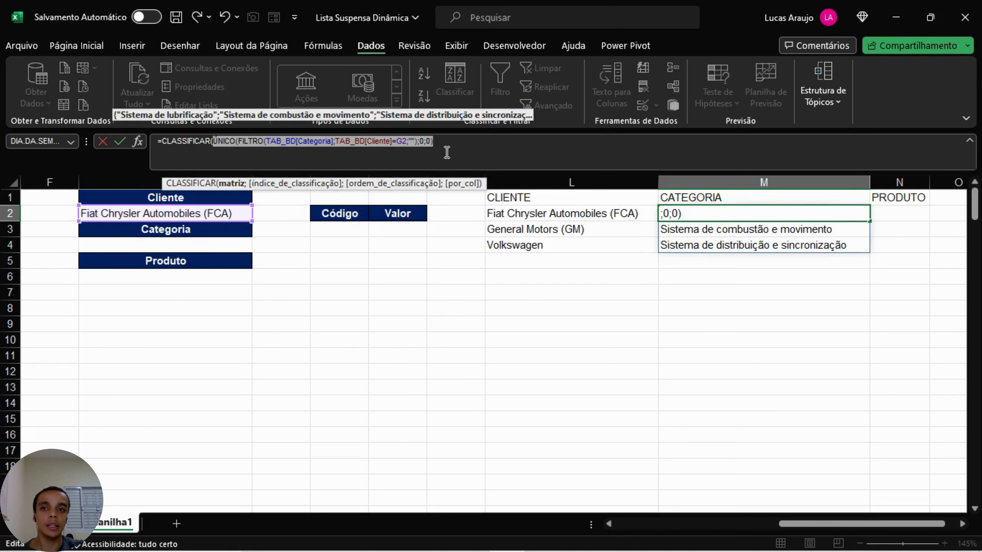
pyautogui.click(460, 142)
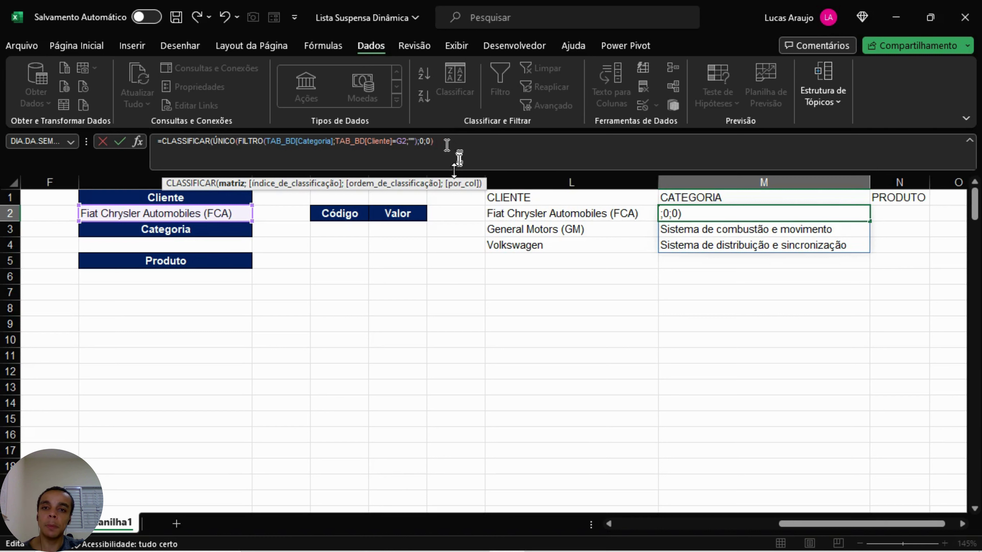
# Step: Set CLASSIFICAR's sort index to 1 and order to 1 (ascending), commit the formula and check the category order
pyautogui.write(';')
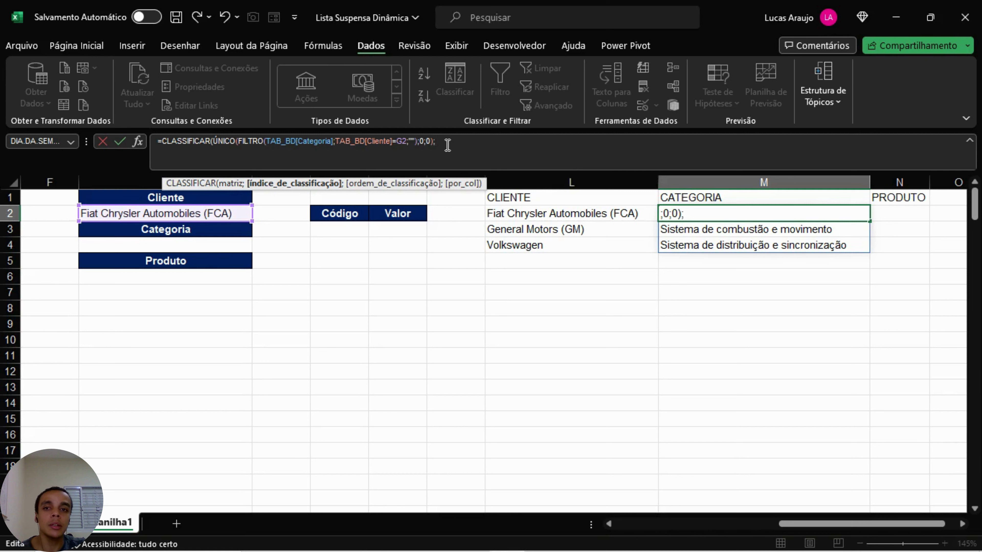
pyautogui.write('1;')
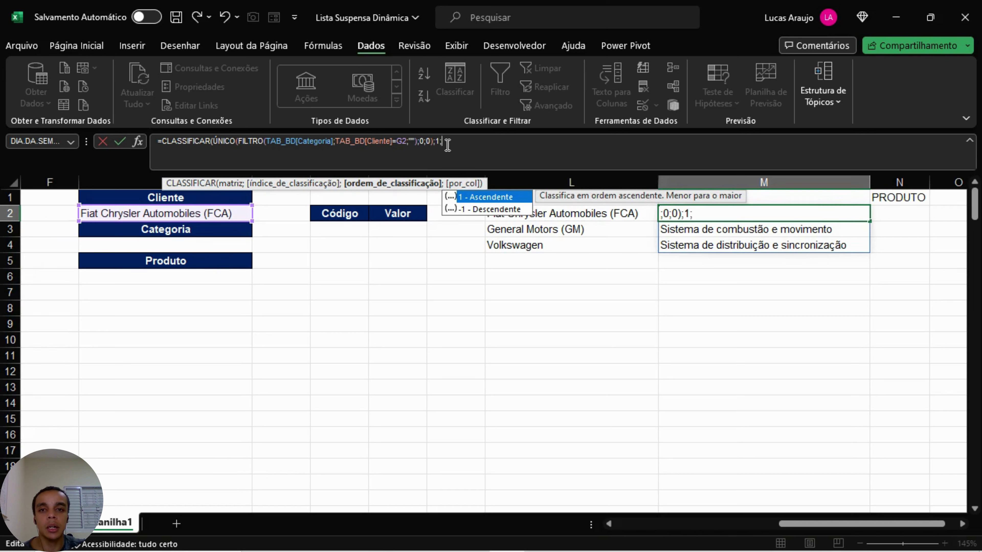
pyautogui.write('1)')
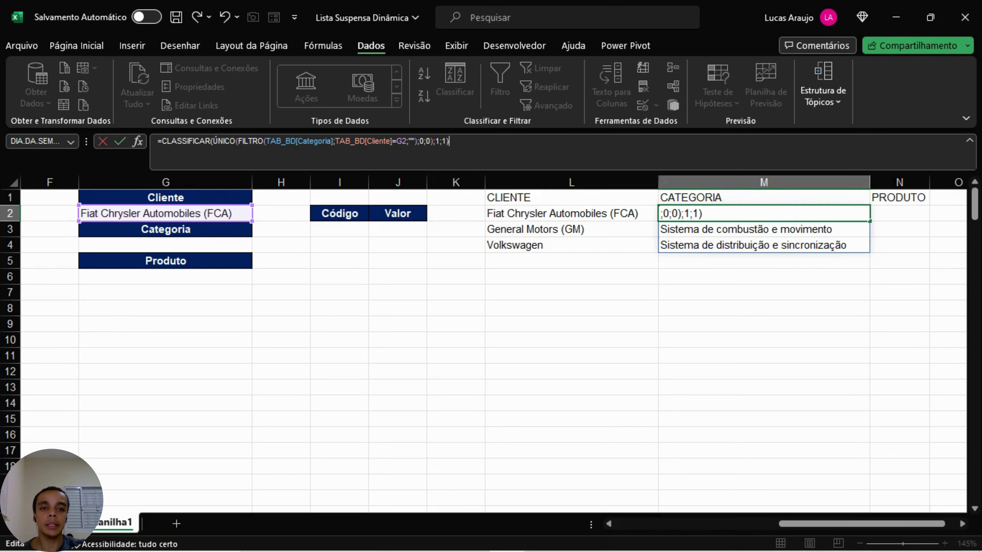
pyautogui.press('Return')
pyautogui.click(743, 339)
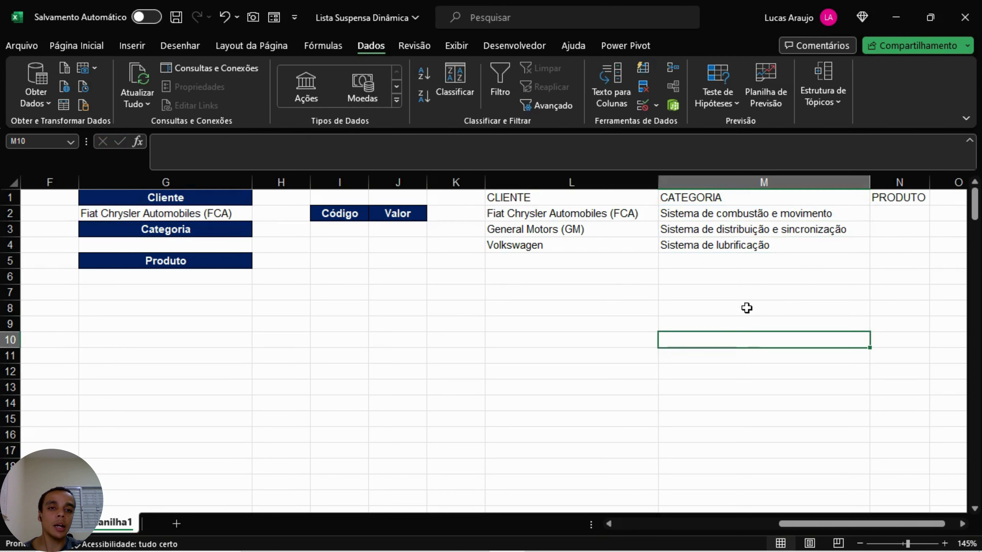
pyautogui.click(716, 216)
pyautogui.click(728, 231)
pyautogui.click(740, 249)
pyautogui.click(751, 293)
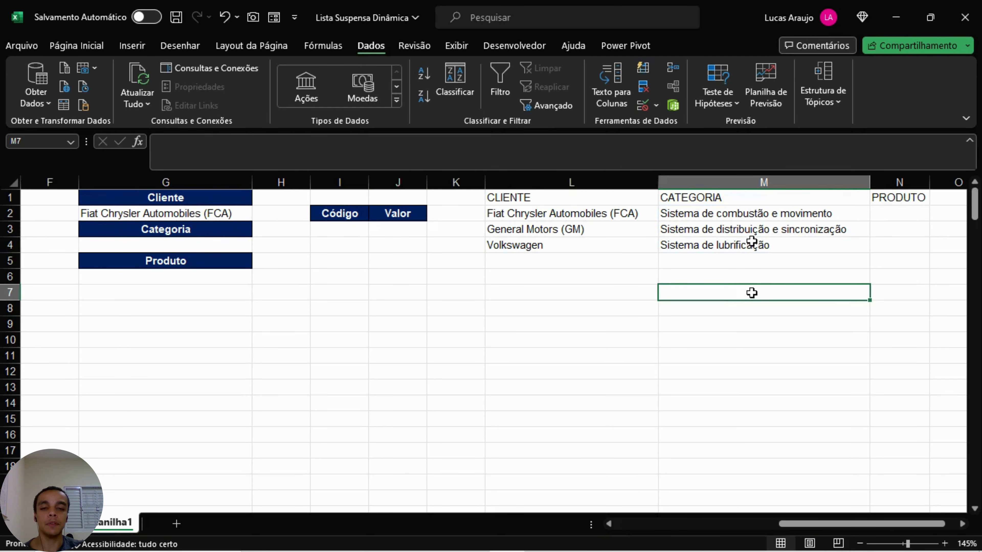
# Step: Open data validation for cell G4 below Categoria and allow Lista as the criterion
pyautogui.click(162, 248)
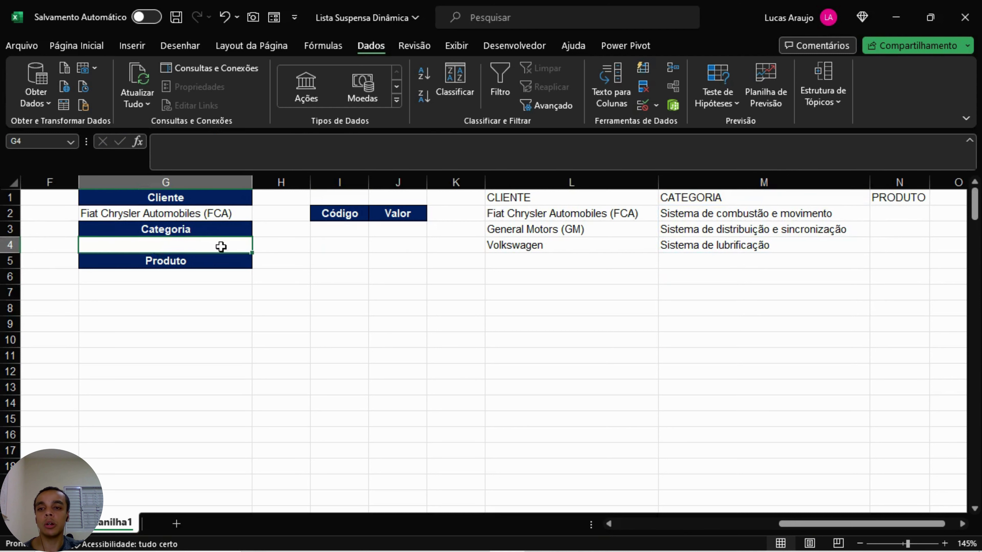
pyautogui.click(709, 213)
pyautogui.click(671, 288)
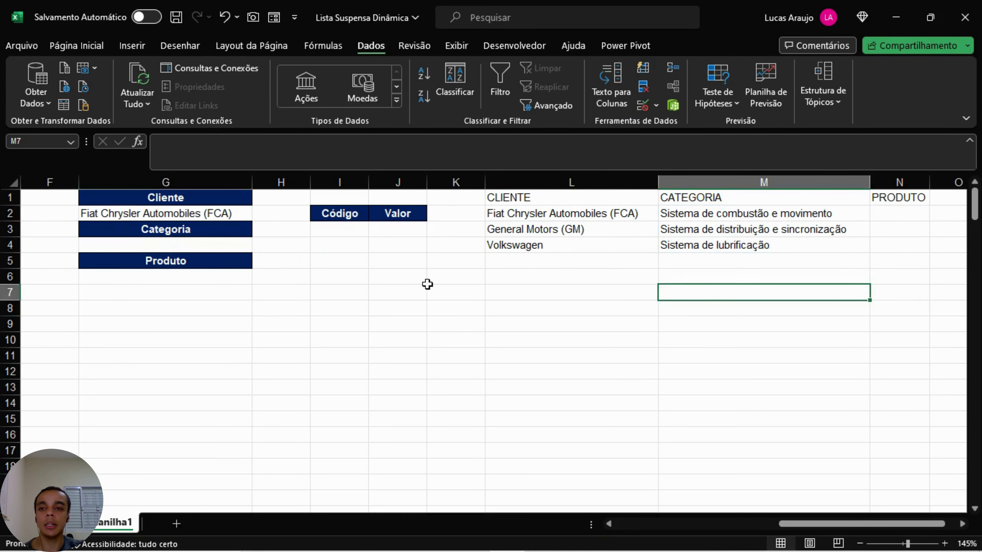
pyautogui.click(185, 248)
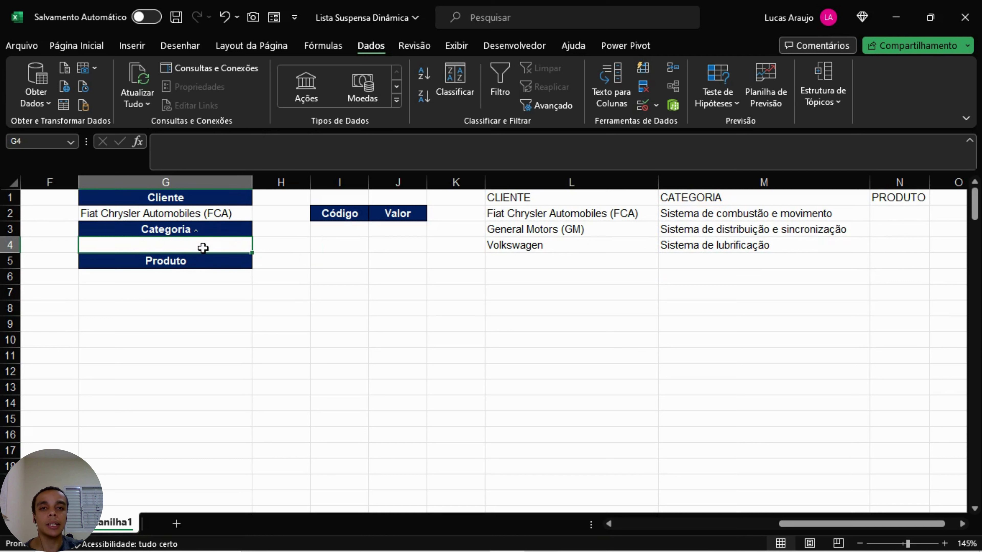
pyautogui.click(657, 105)
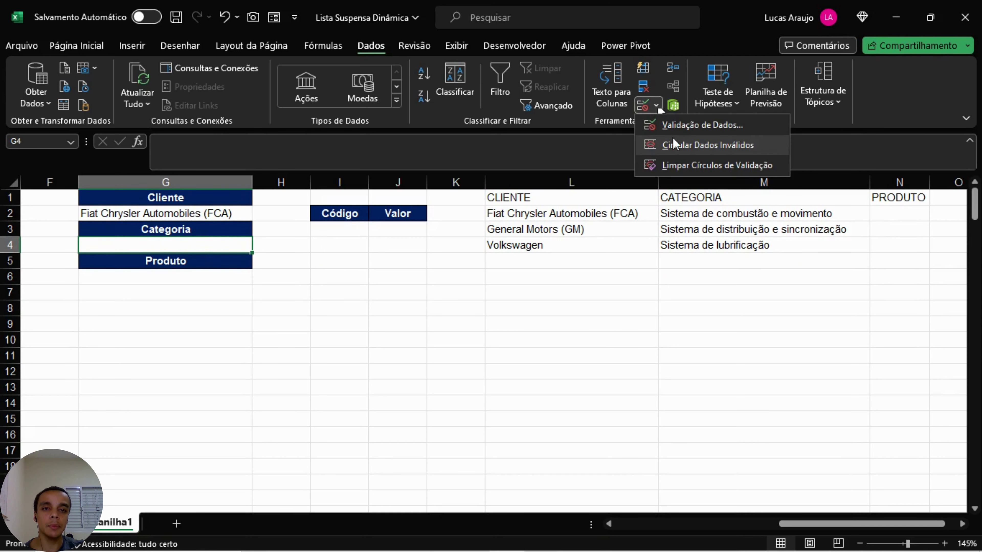
pyautogui.click(678, 128)
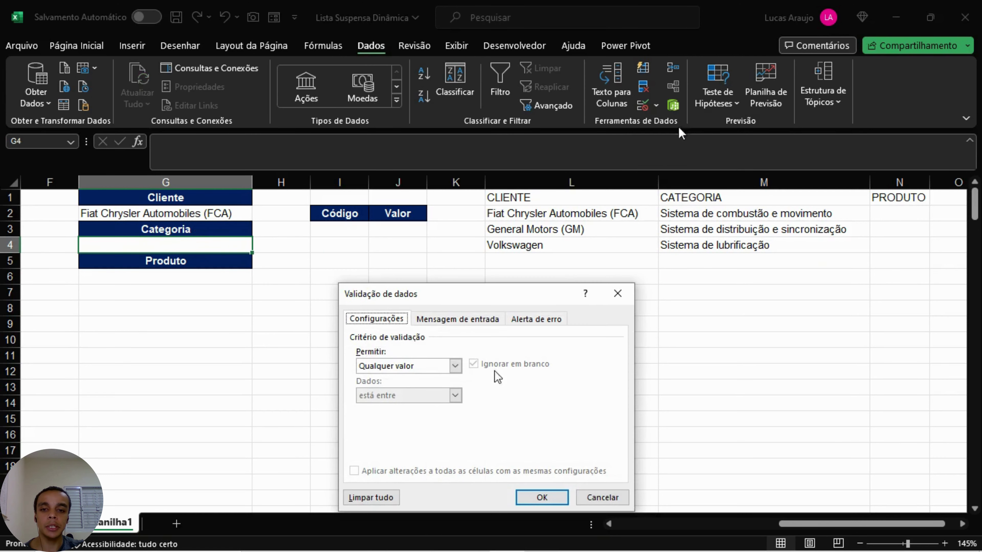
pyautogui.click(398, 369)
pyautogui.click(386, 406)
# Step: Set the validation source for G4 to the spilled category list =$M$2# and apply it
pyautogui.click(389, 424)
pyautogui.click(699, 217)
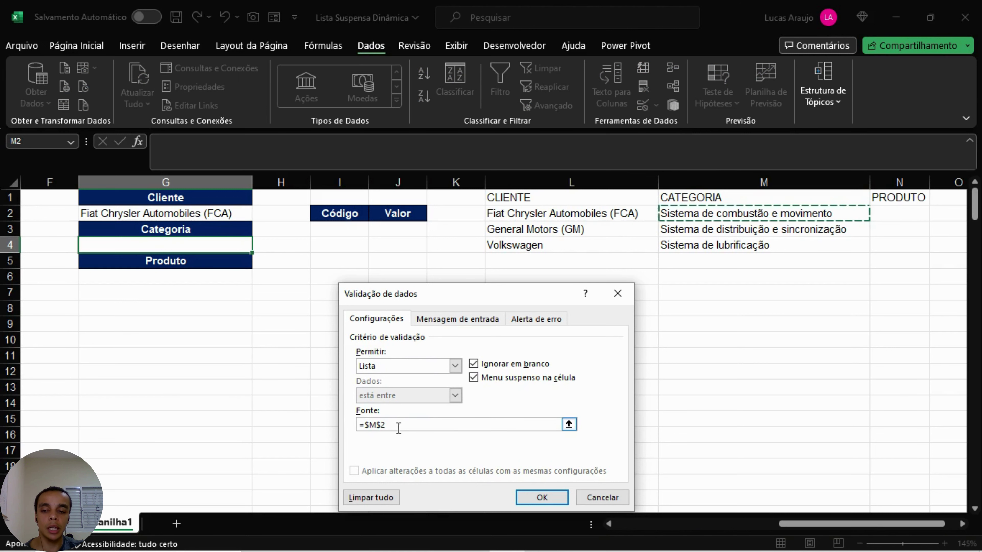
pyautogui.write('#')
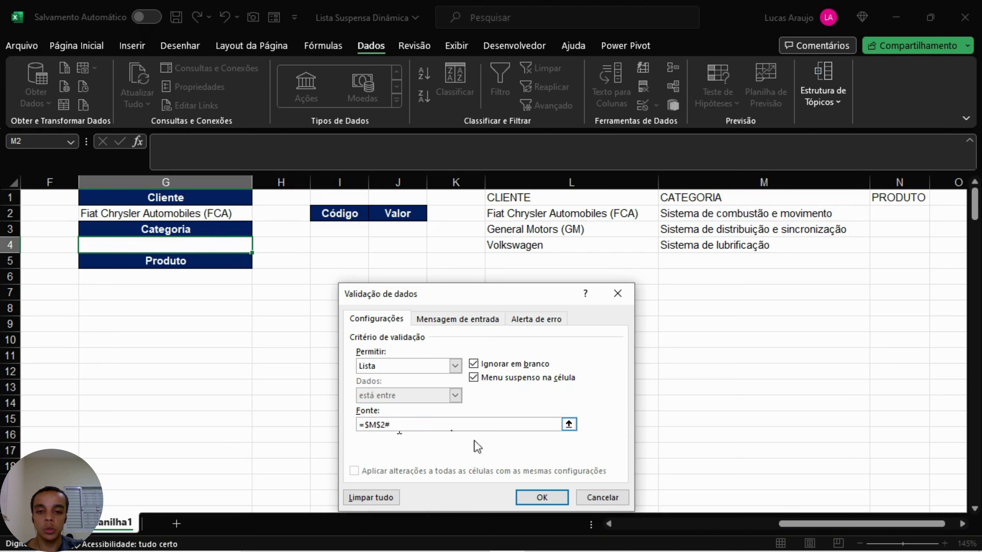
pyautogui.click(553, 493)
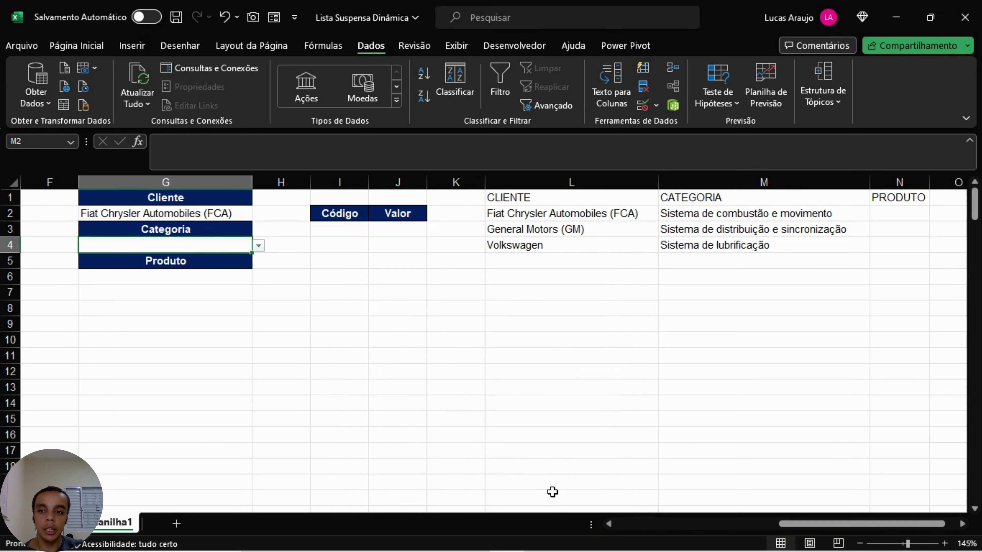
# Step: Choose Sistema de distribuição e sincronização as the category in G4 and widen column G to fit the text
pyautogui.click(259, 246)
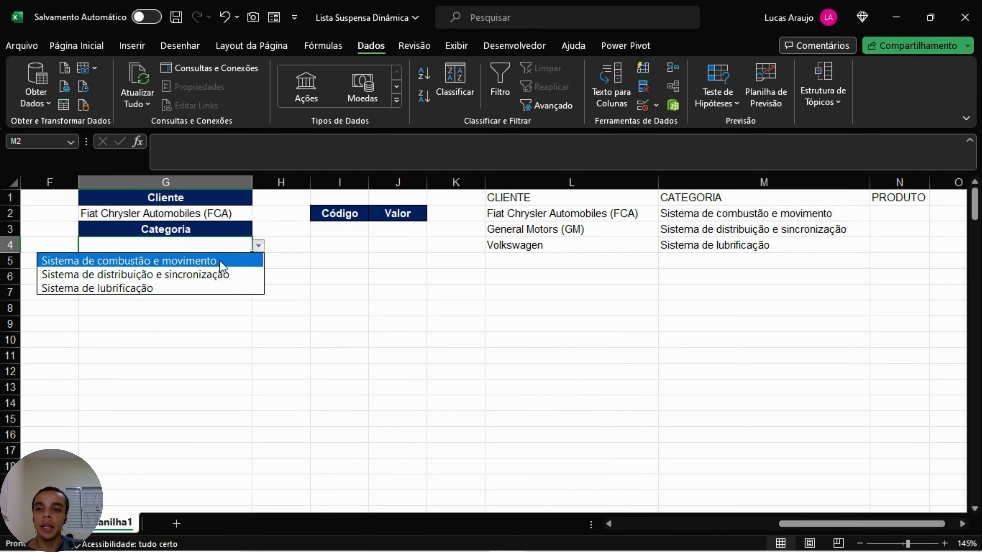
pyautogui.click(219, 275)
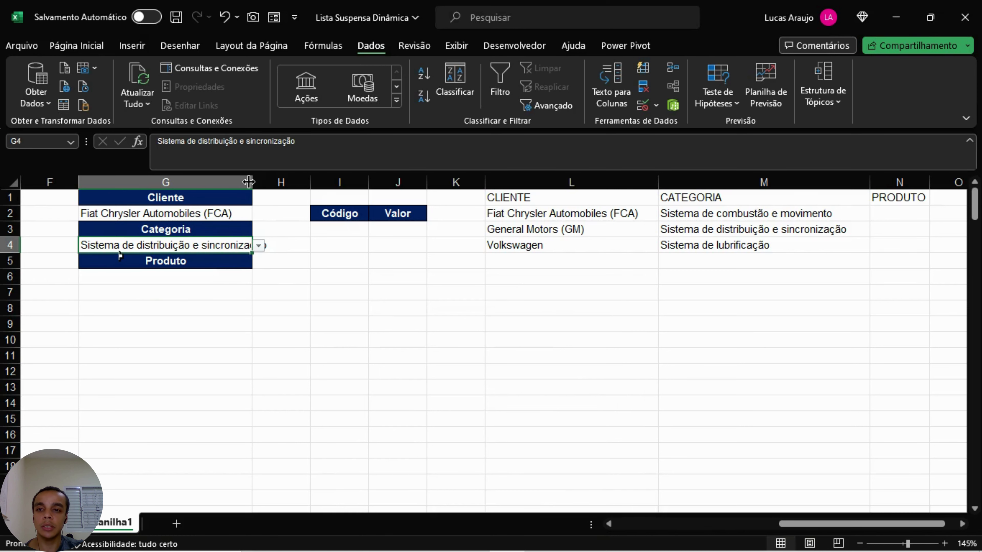
pyautogui.moveTo(252, 182); pyautogui.dragTo(290, 182)
# Step: Test the client drop-down in G2 by choosing General Motors (GM) and finally Volkswagen
pyautogui.click(252, 215)
pyautogui.click(297, 213)
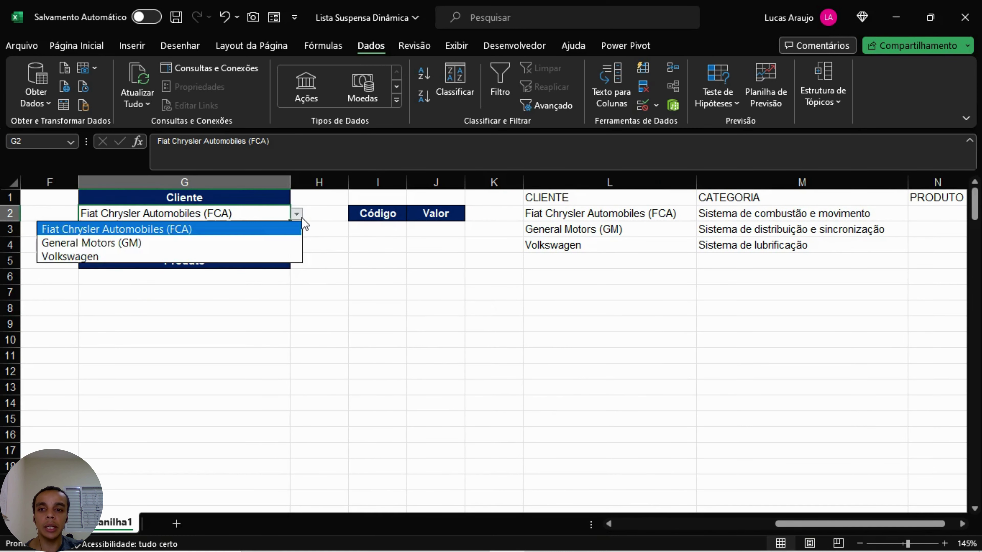
pyautogui.click(216, 242)
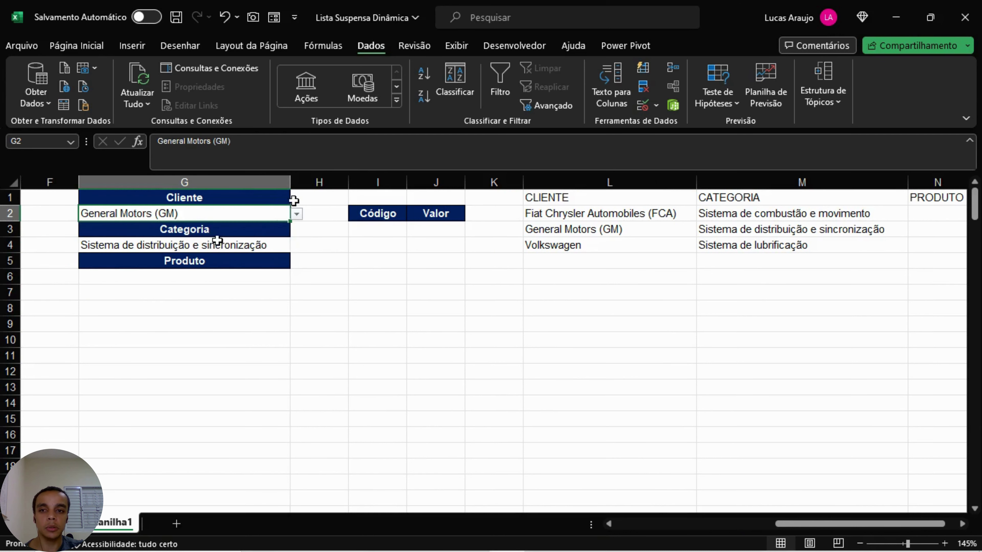
pyautogui.click(334, 254)
pyautogui.click(268, 213)
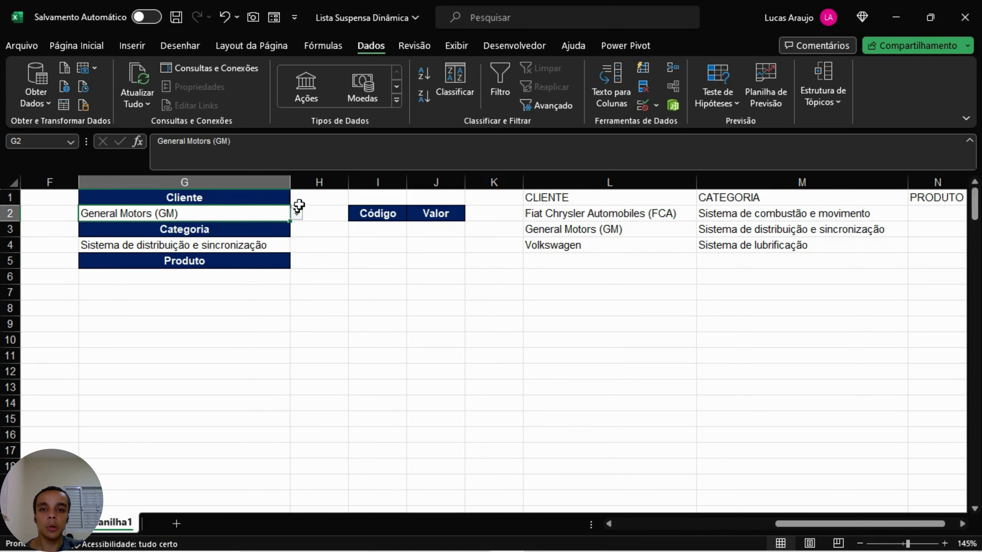
pyautogui.click(296, 214)
pyautogui.click(198, 256)
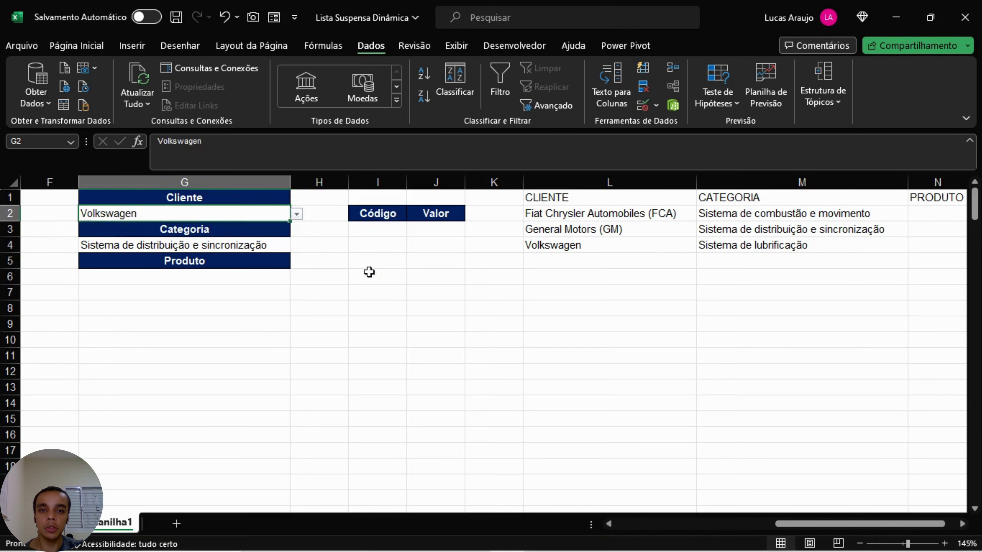
pyautogui.click(376, 275)
pyautogui.click(572, 231)
pyautogui.click(778, 217)
pyautogui.click(619, 356)
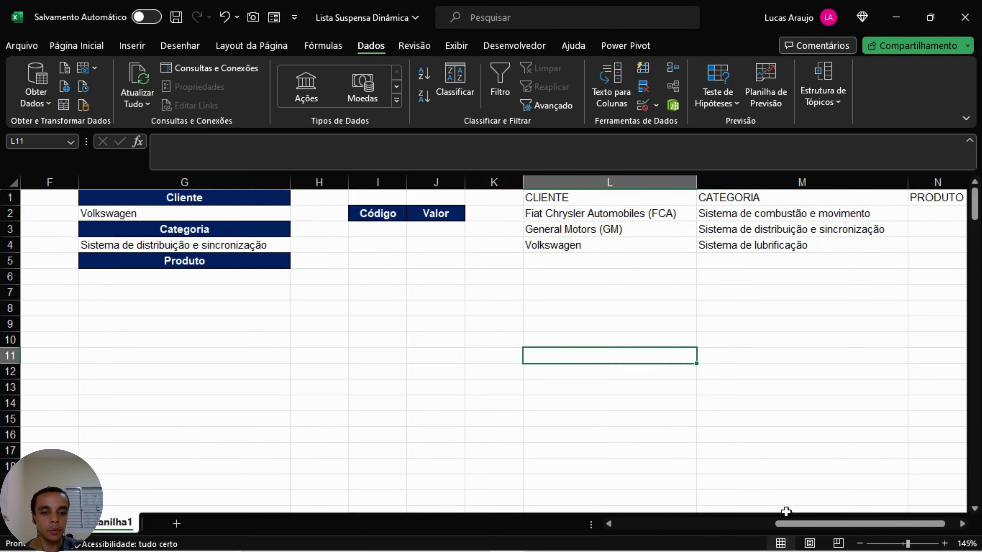
# Step: Delete the table row for Volkswagen's Bomba de óleo in Sistema de lubrificação, code 079711
pyautogui.moveTo(788, 524); pyautogui.dragTo(628, 524)
pyautogui.click(233, 323)
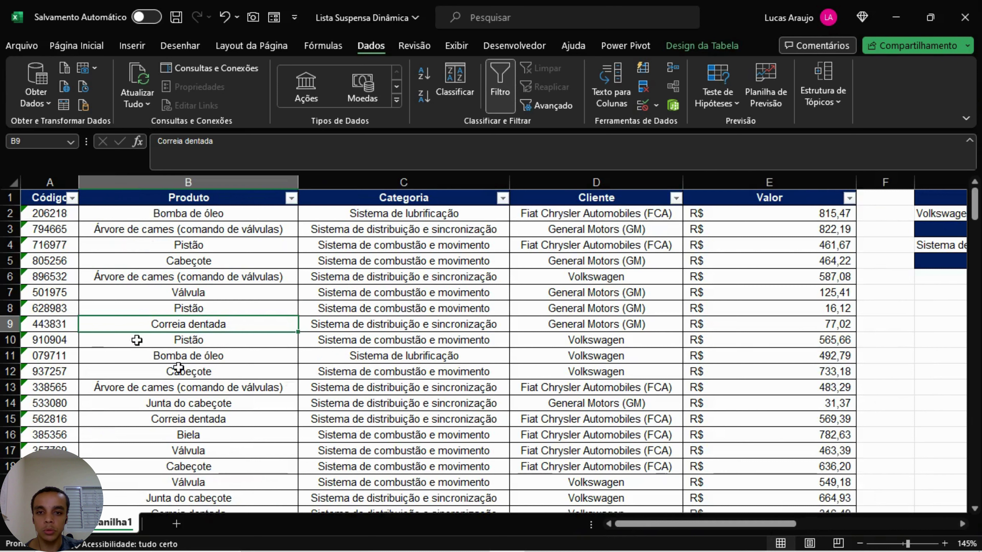
pyautogui.moveTo(74, 356); pyautogui.dragTo(723, 358)
pyautogui.moveTo(798, 358); pyautogui.dragTo(798, 358)
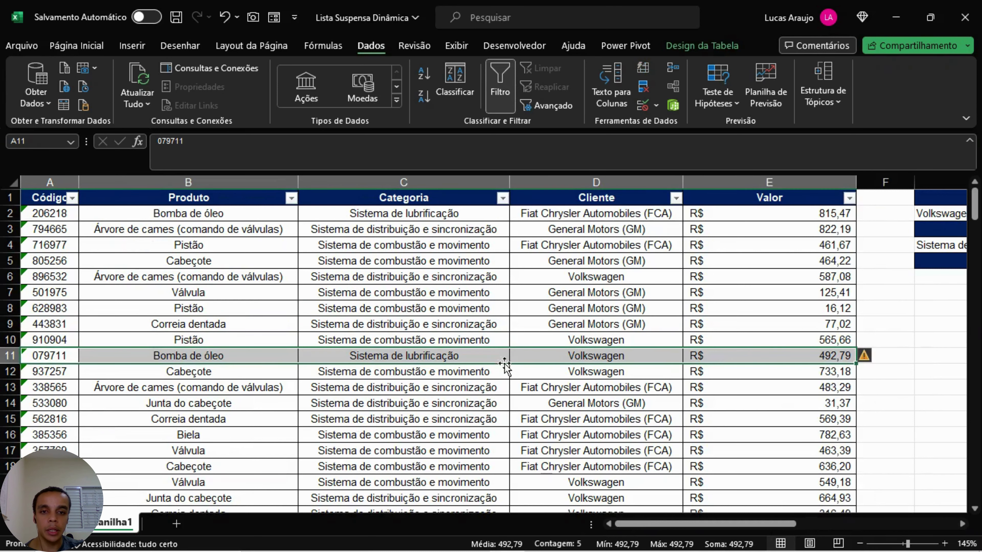
pyautogui.rightClick(385, 355)
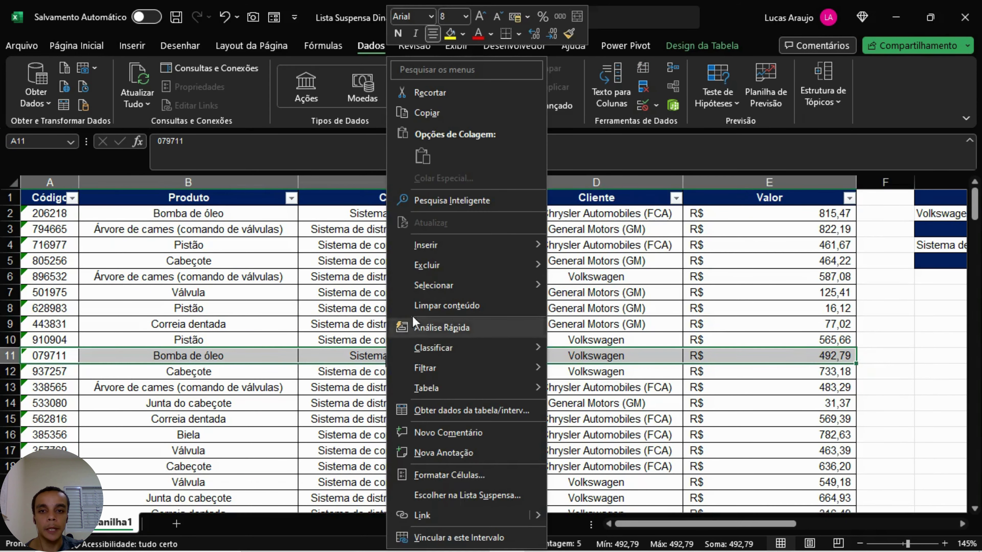
pyautogui.moveTo(472, 266)
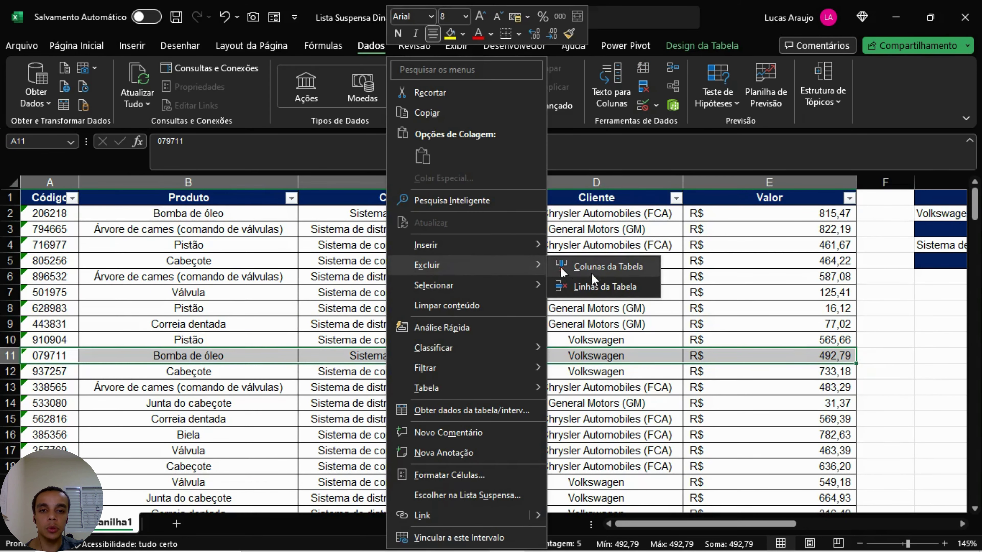
pyautogui.click(591, 286)
pyautogui.click(453, 306)
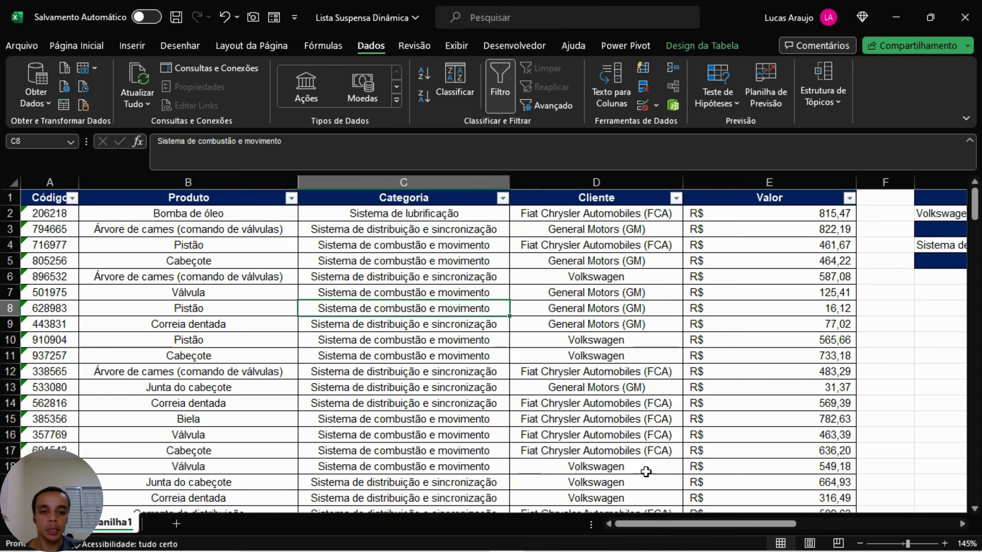
# Step: Check the spilled category list in column M and the options offered by the category drop-down in G4 for Volkswagen
pyautogui.hscroll(5, 445, 309)
pyautogui.click(812, 377)
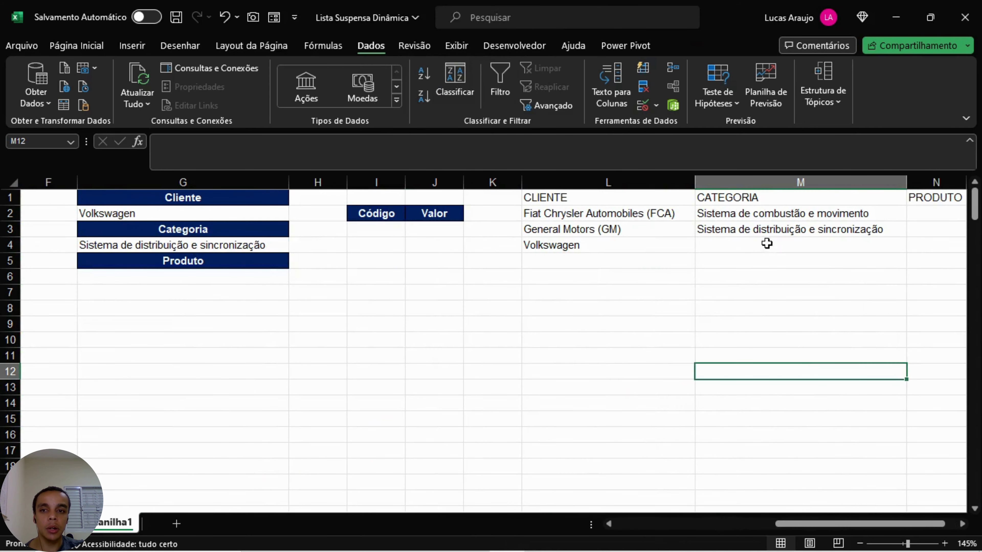
pyautogui.click(766, 243)
pyautogui.click(782, 213)
pyautogui.click(788, 232)
pyautogui.click(767, 256)
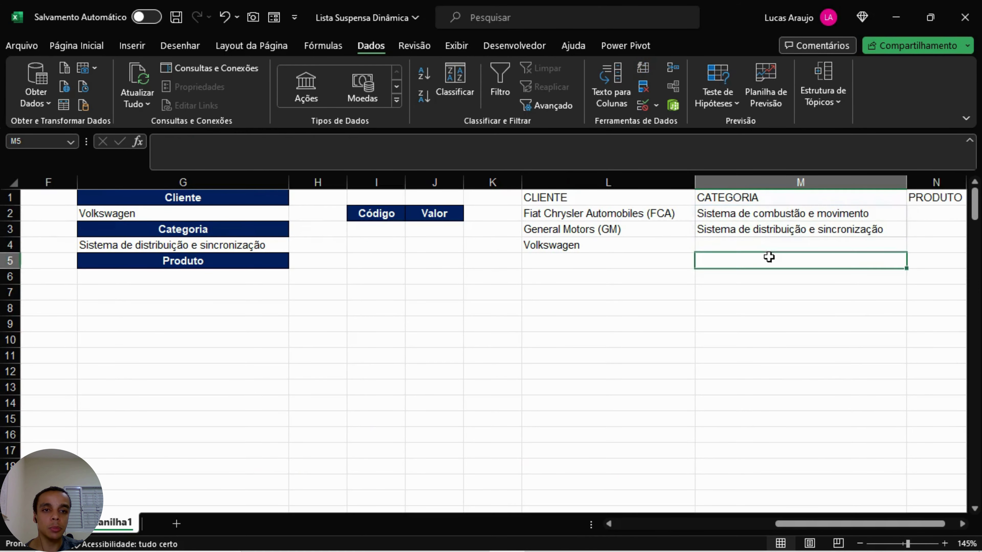
pyautogui.click(246, 215)
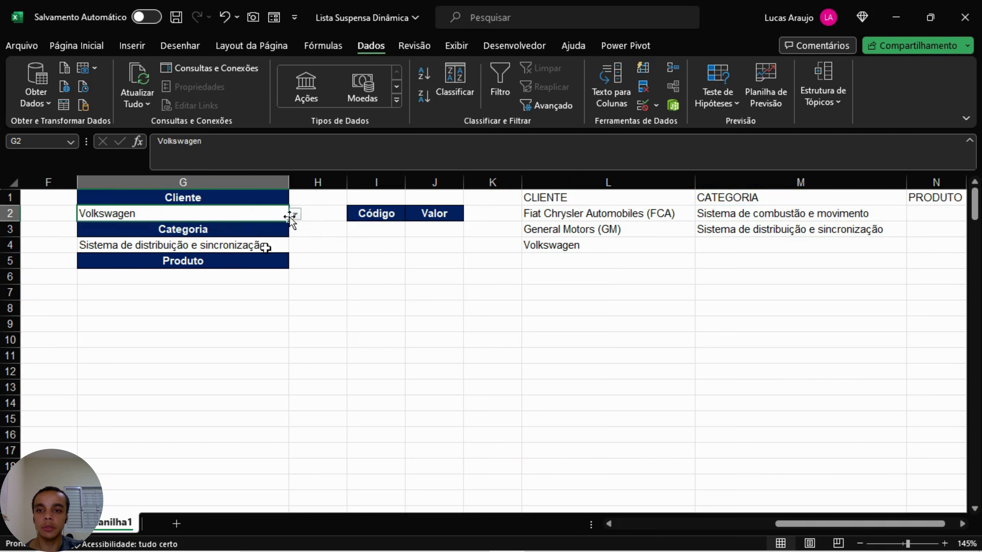
pyautogui.click(285, 245)
pyautogui.click(296, 246)
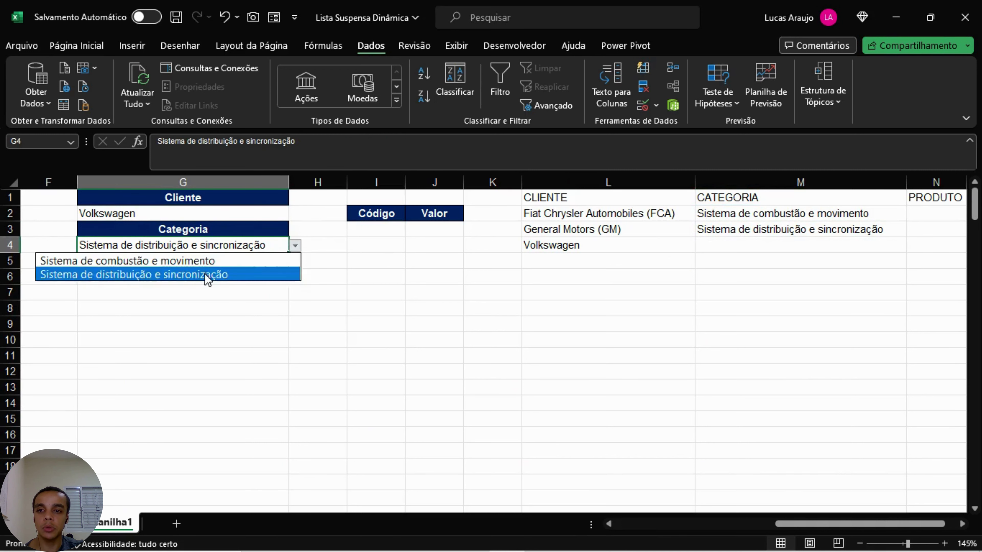
pyautogui.press('Escape')
# Step: Choose General Motors (GM) as the client in G2 and check the categories listed in column M and in the G4 drop-down
pyautogui.click(285, 212)
pyautogui.click(296, 213)
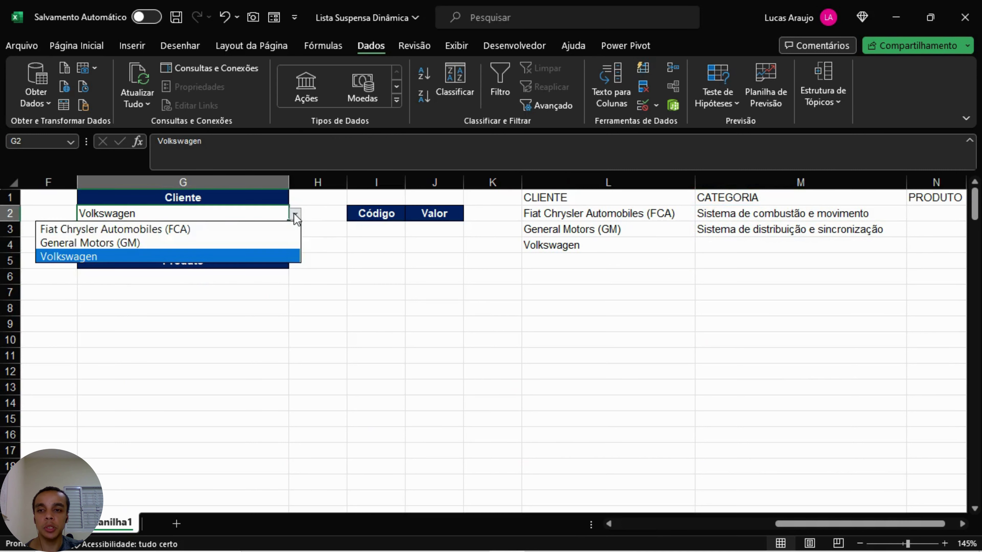
pyautogui.click(164, 242)
pyautogui.click(792, 244)
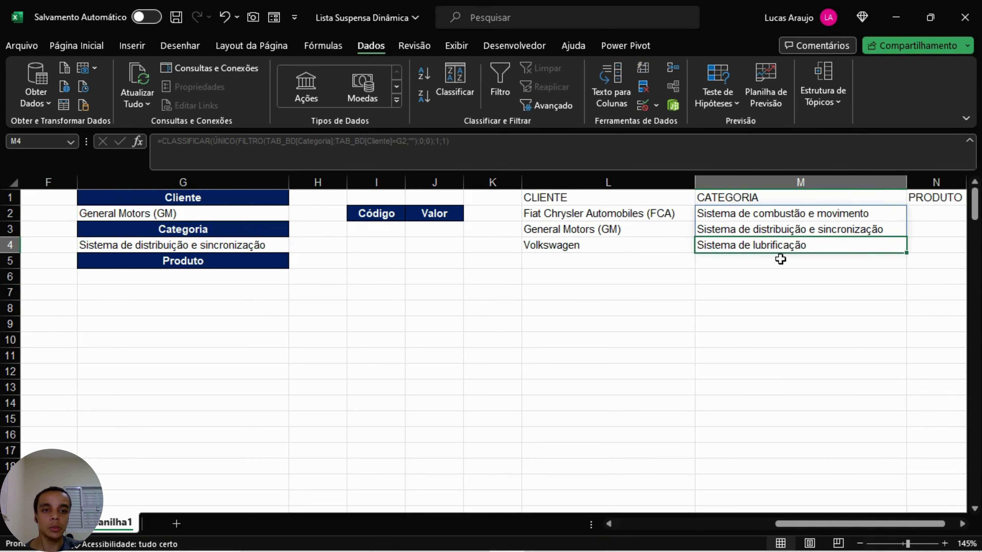
pyautogui.click(269, 246)
pyautogui.click(294, 246)
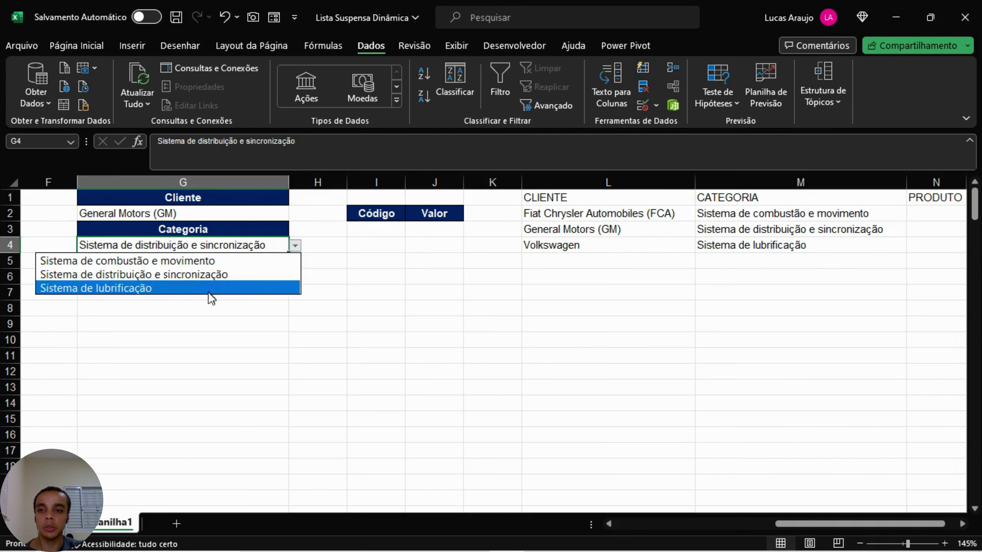
pyautogui.click(248, 248)
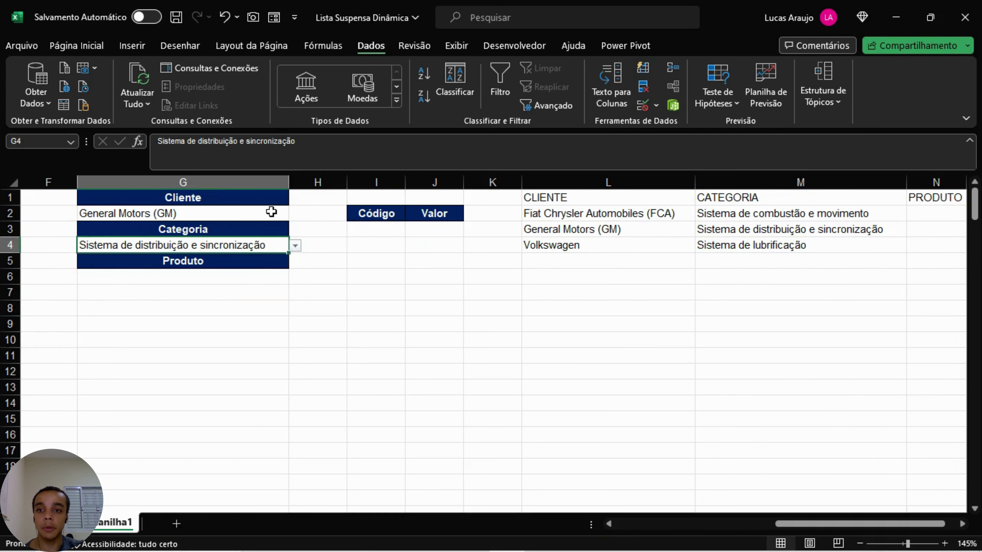
# Step: Choose Volkswagen in G2, check the end of the category list, and pick Sistema de distribuição e sincronização in G4
pyautogui.click(276, 213)
pyautogui.click(295, 214)
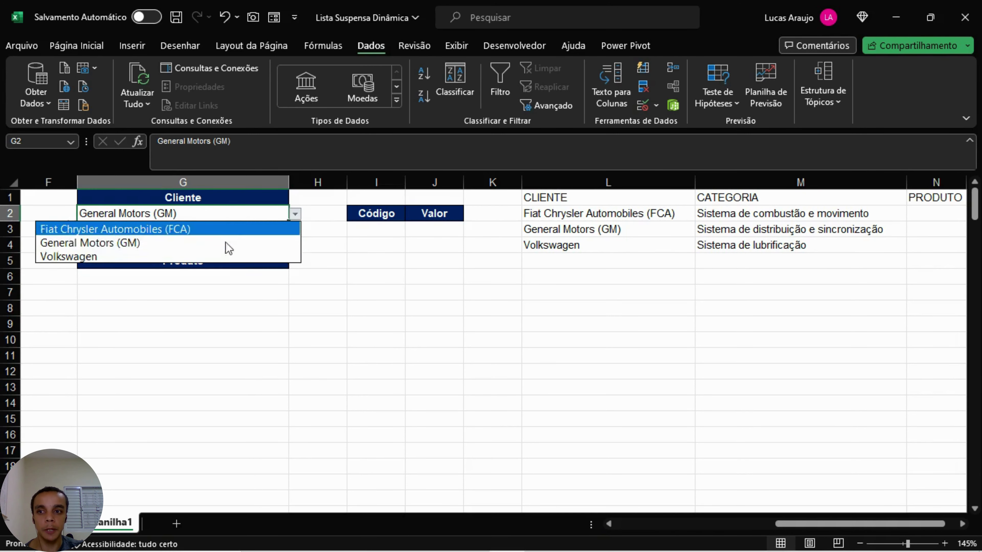
pyautogui.click(211, 250)
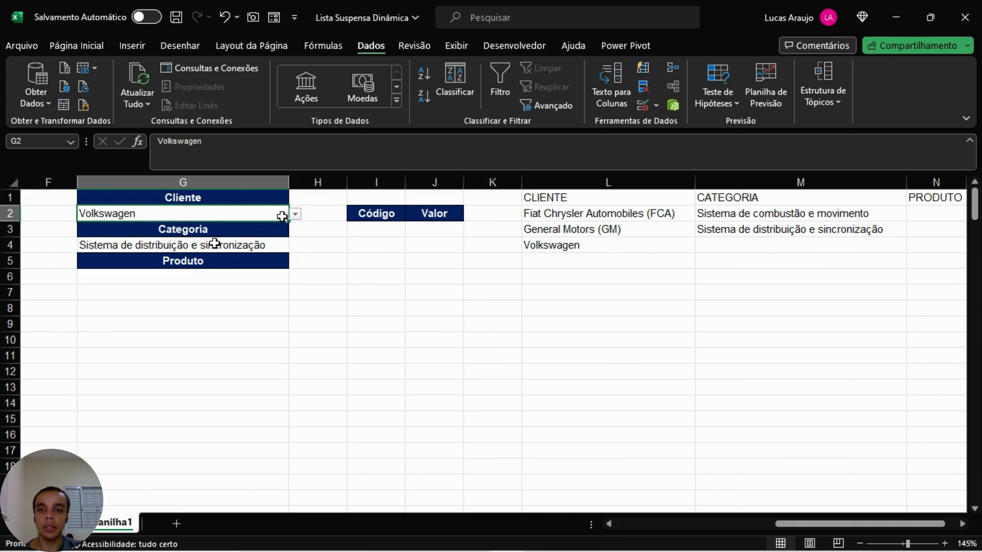
pyautogui.click(773, 245)
pyautogui.click(256, 248)
pyautogui.click(295, 246)
pyautogui.click(238, 270)
# Step: Switch the client in G2 to General Motors (GM) and finally Fiat Chrysler Automobiles (FCA), with Sistema de distribuição e sincronização as the category in G4
pyautogui.click(270, 212)
pyautogui.click(295, 214)
pyautogui.click(228, 241)
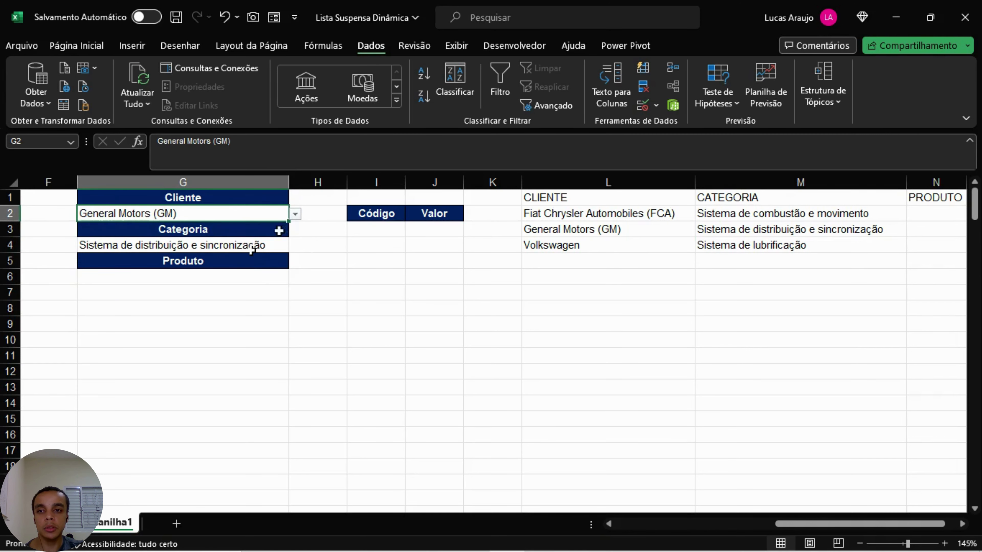
pyautogui.click(295, 213)
pyautogui.click(224, 228)
pyautogui.click(228, 240)
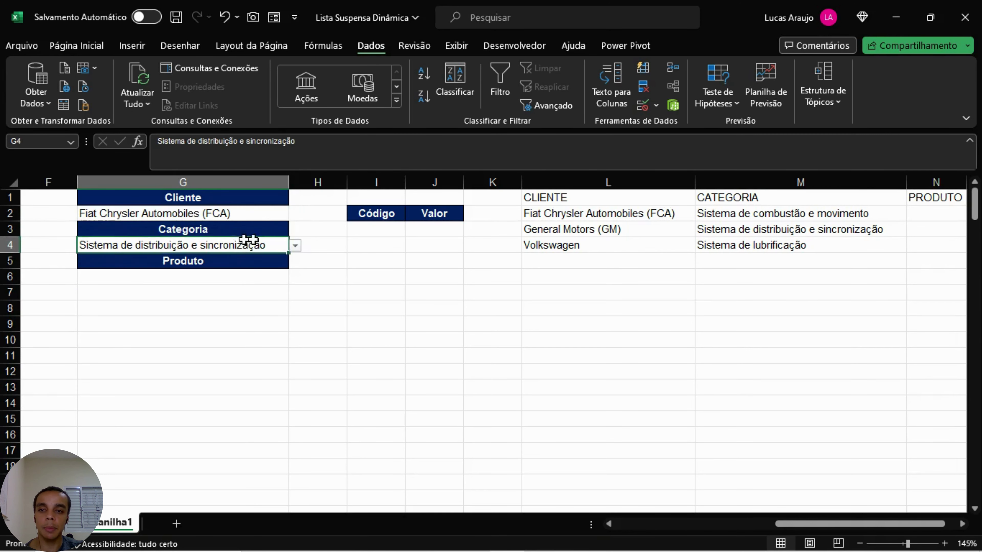
pyautogui.click(295, 246)
pyautogui.click(249, 273)
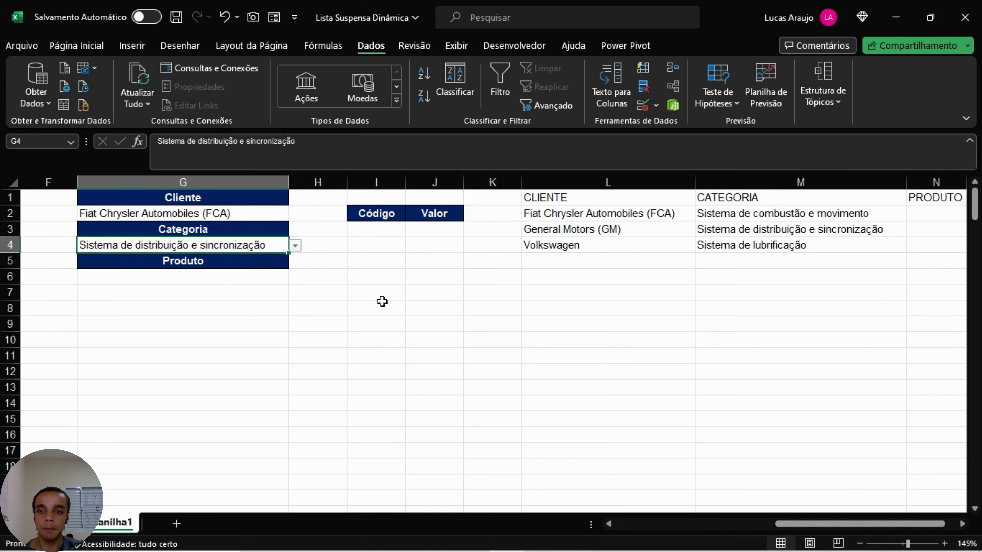
# Step: Review the empty product cell G6, the table's Produto column, the client and category choices, and the category formula in M2
pyautogui.click(220, 275)
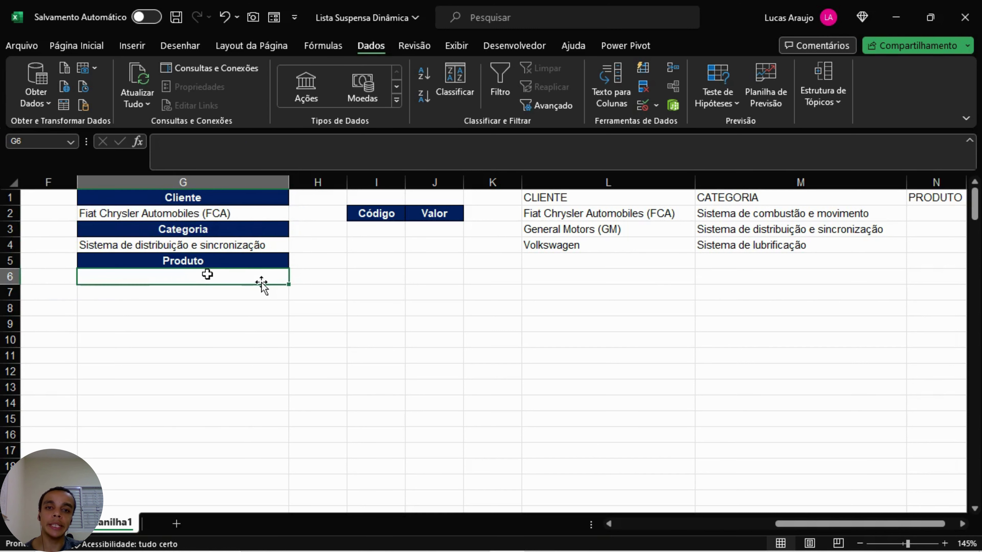
pyautogui.moveTo(884, 524); pyautogui.dragTo(720, 522)
pyautogui.click(103, 216)
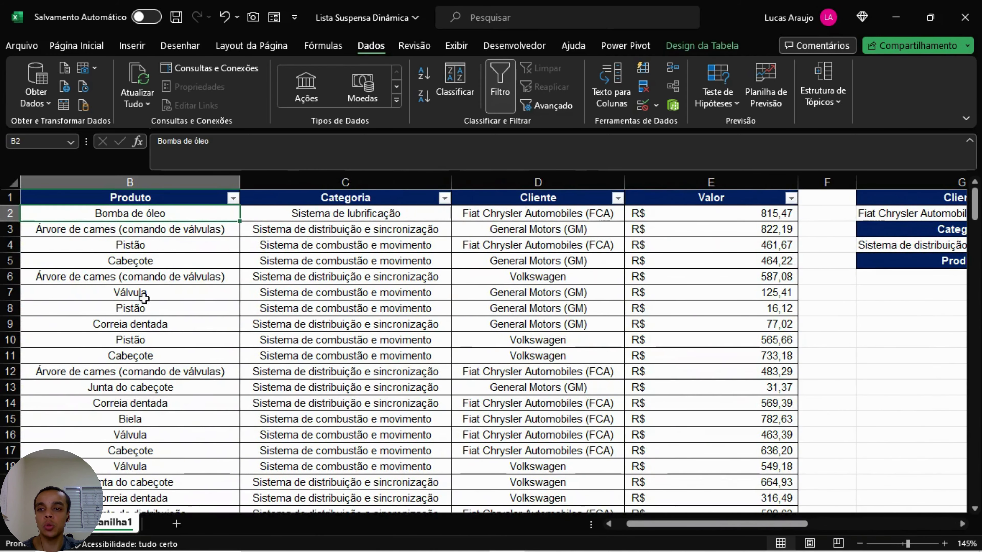
pyautogui.moveTo(703, 524); pyautogui.dragTo(852, 524)
pyautogui.click(249, 217)
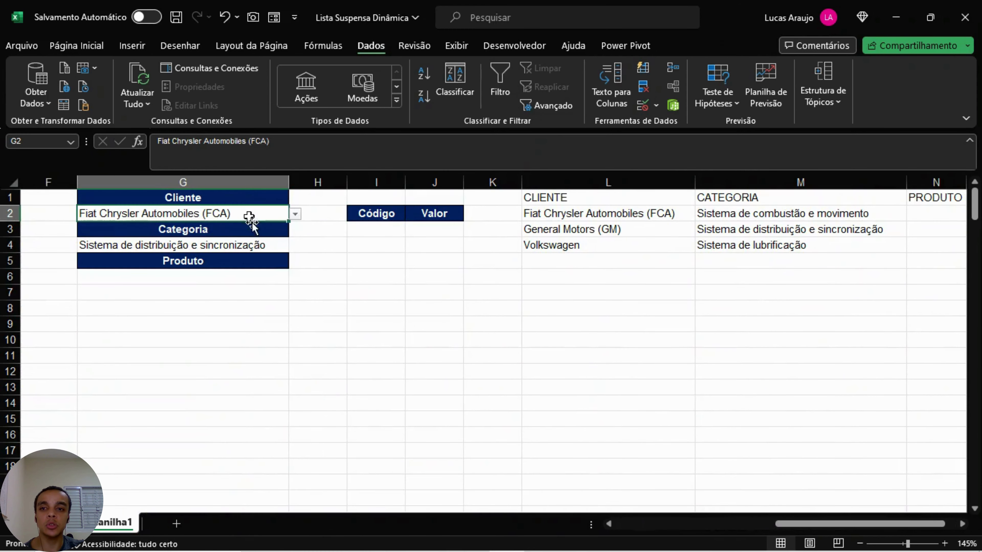
pyautogui.click(250, 247)
pyautogui.click(252, 217)
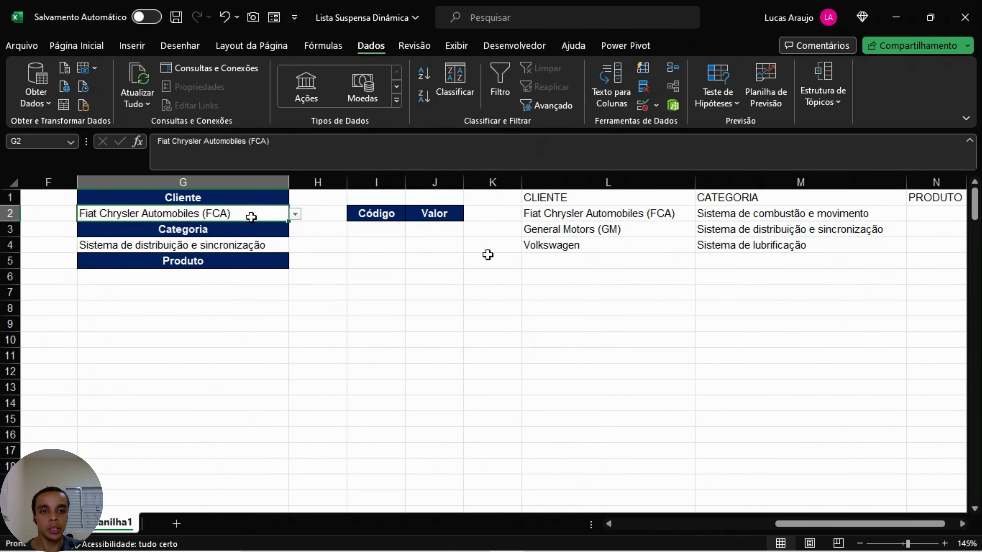
pyautogui.click(743, 218)
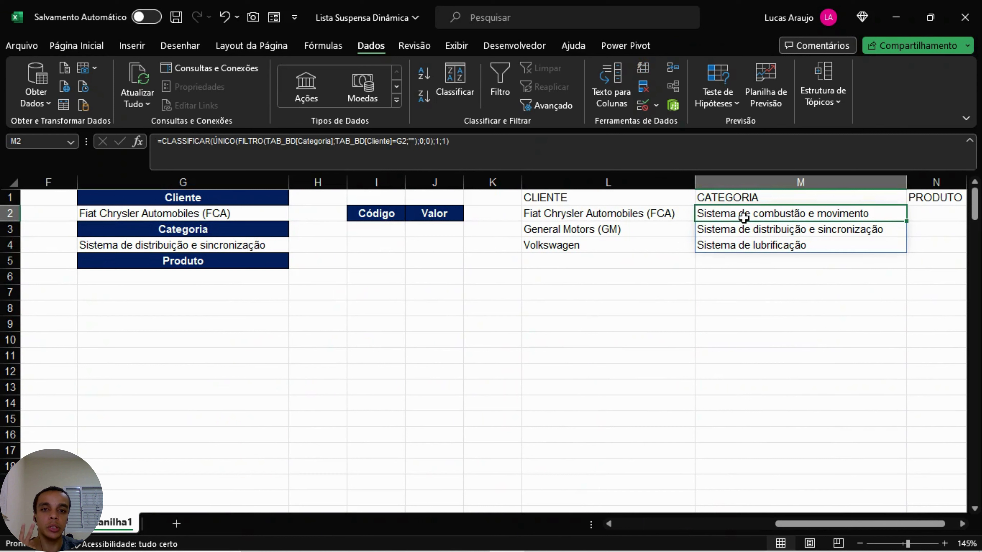
# Step: Start a FILTRO formula in N2 under PRODUTO, with TAB_BD[PRODUTO] as the array to filter
pyautogui.click(924, 217)
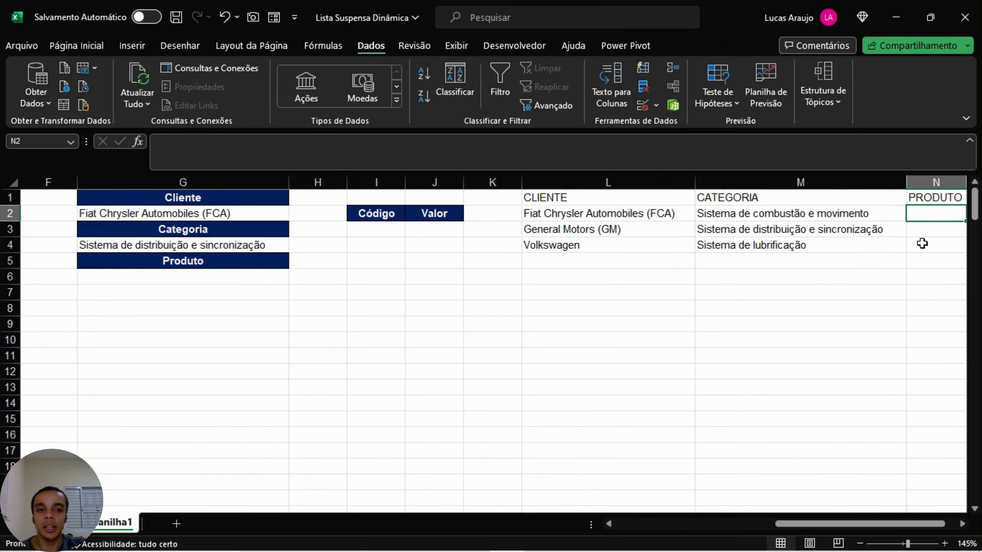
pyautogui.click(962, 523)
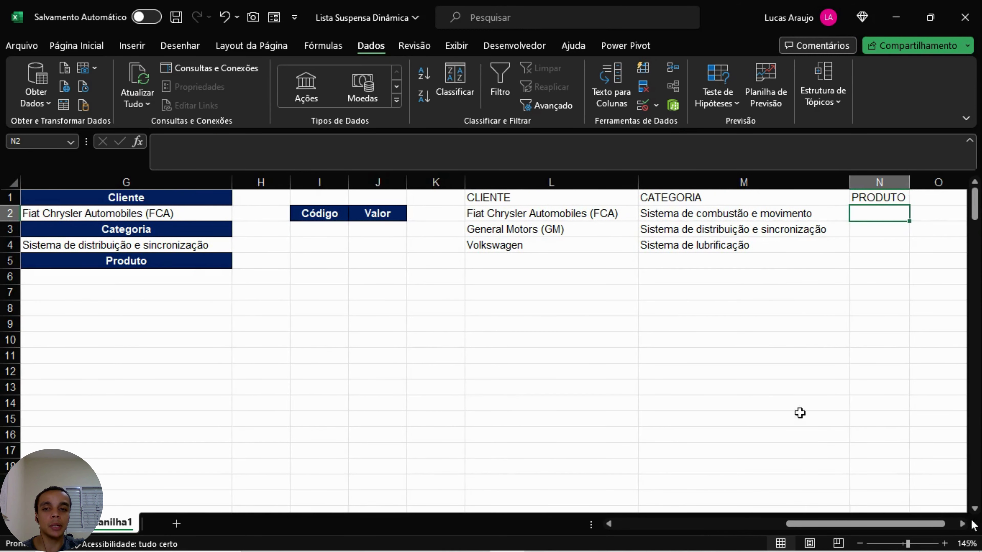
pyautogui.scroll(-1, 653, 325)
pyautogui.moveTo(846, 522); pyautogui.dragTo(904, 522)
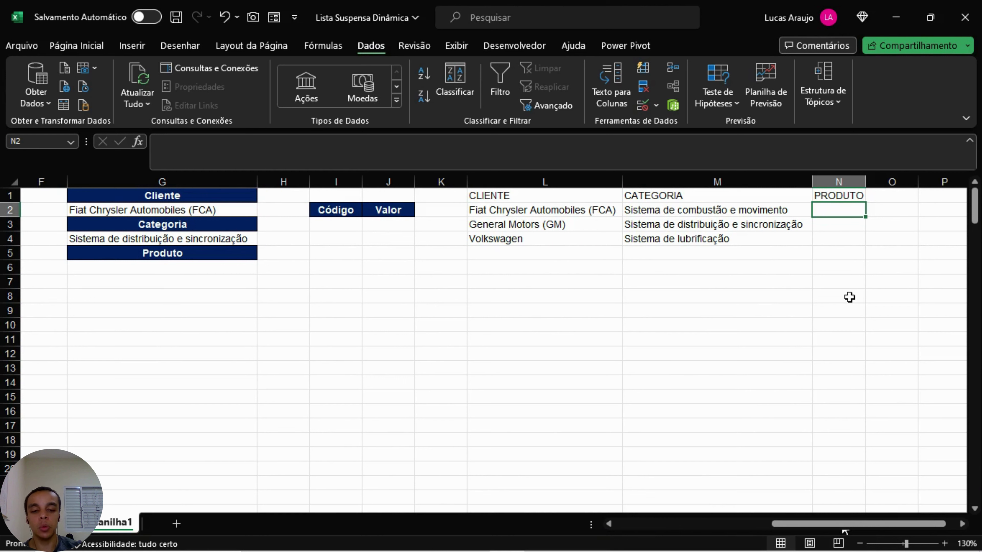
pyautogui.write('=FILTRO')
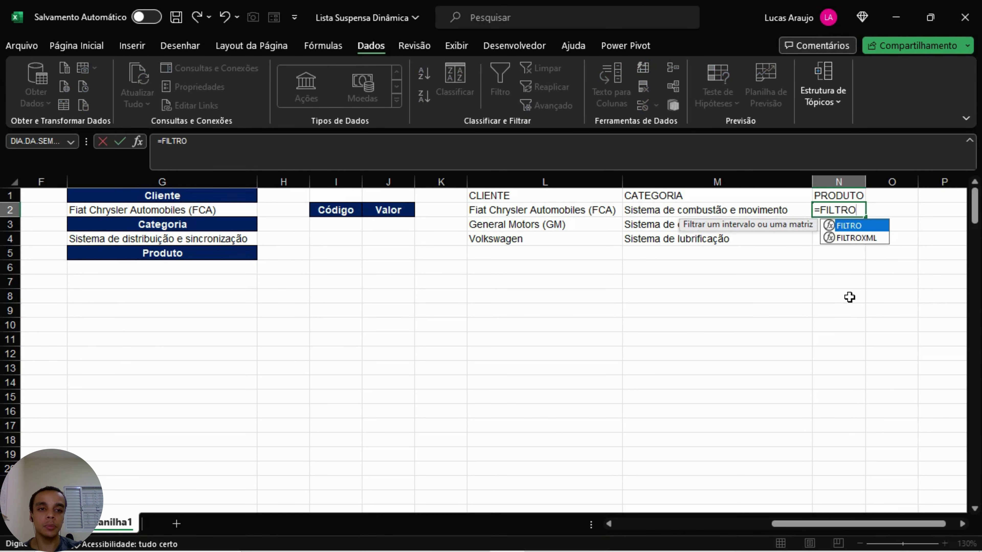
pyautogui.write('(')
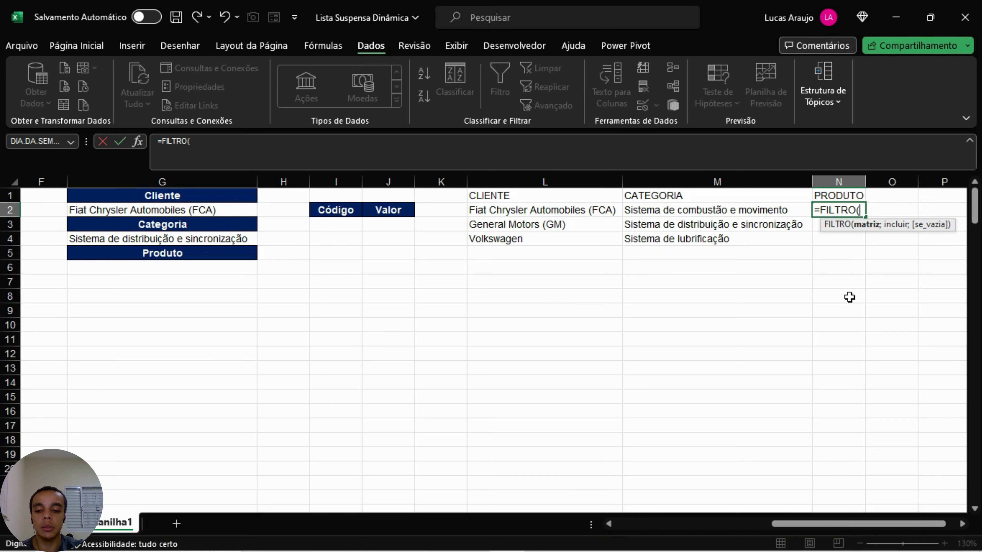
pyautogui.write('TAB_BD')
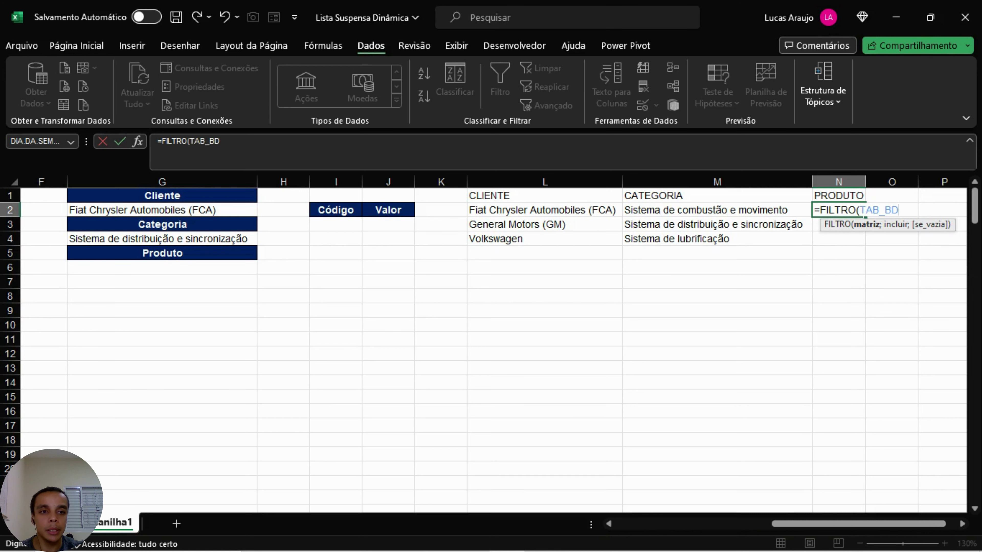
pyautogui.write('[P')
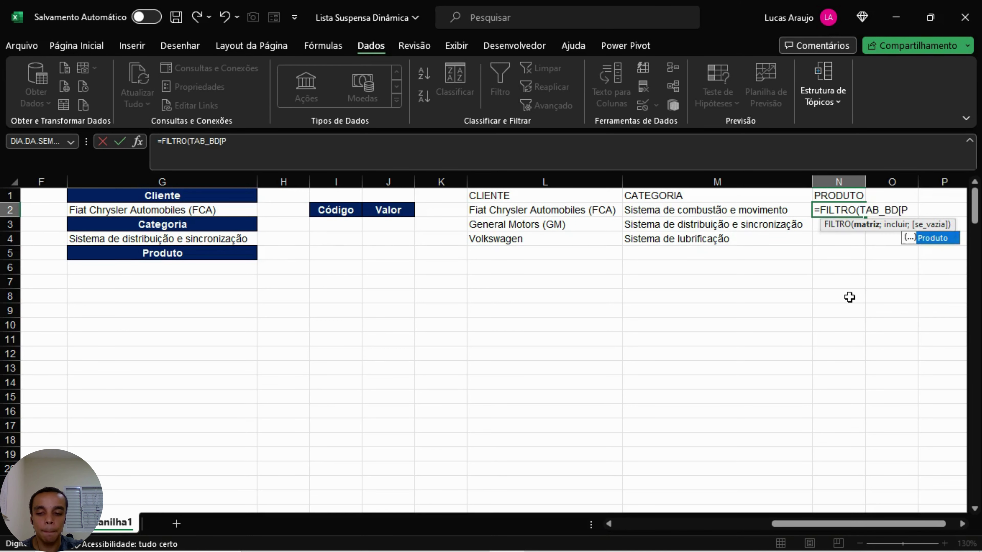
pyautogui.write('RODUTOS')
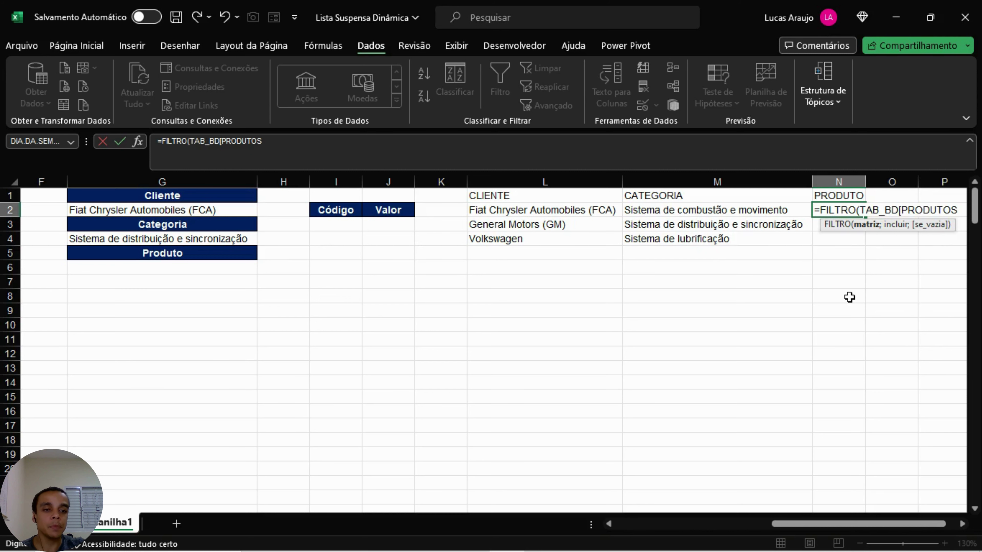
pyautogui.click(962, 524)
pyautogui.click(962, 524)
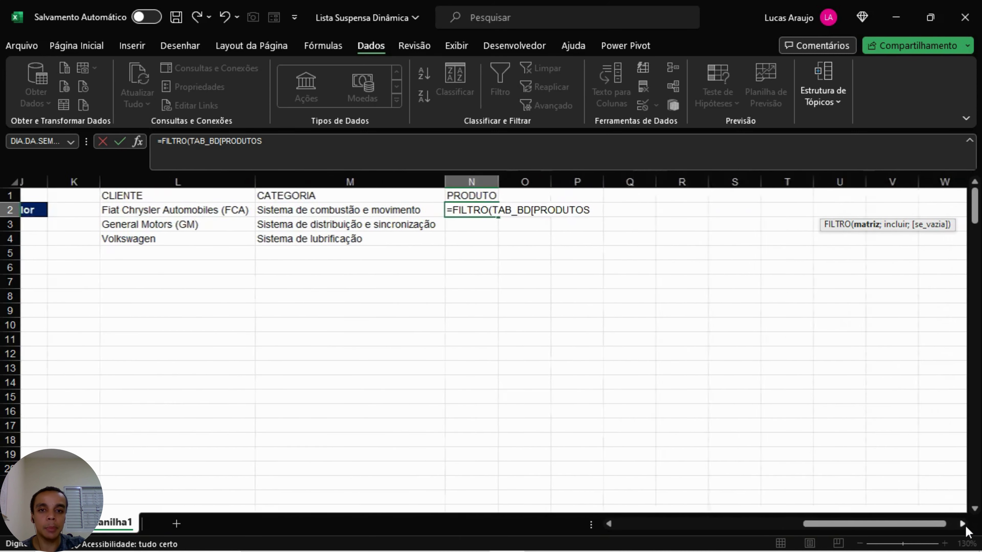
pyautogui.click(962, 524)
pyautogui.click(962, 524)
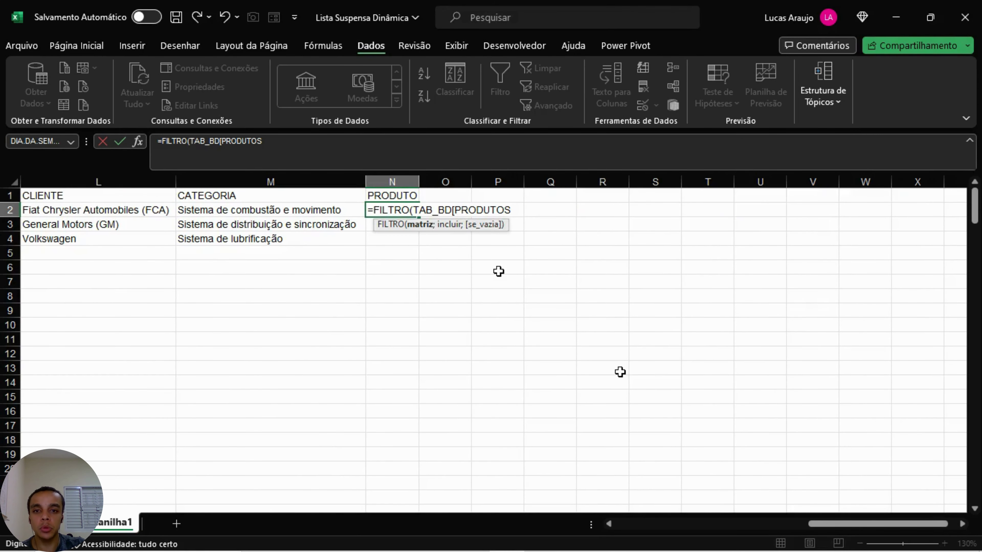
pyautogui.press('BackSpace')
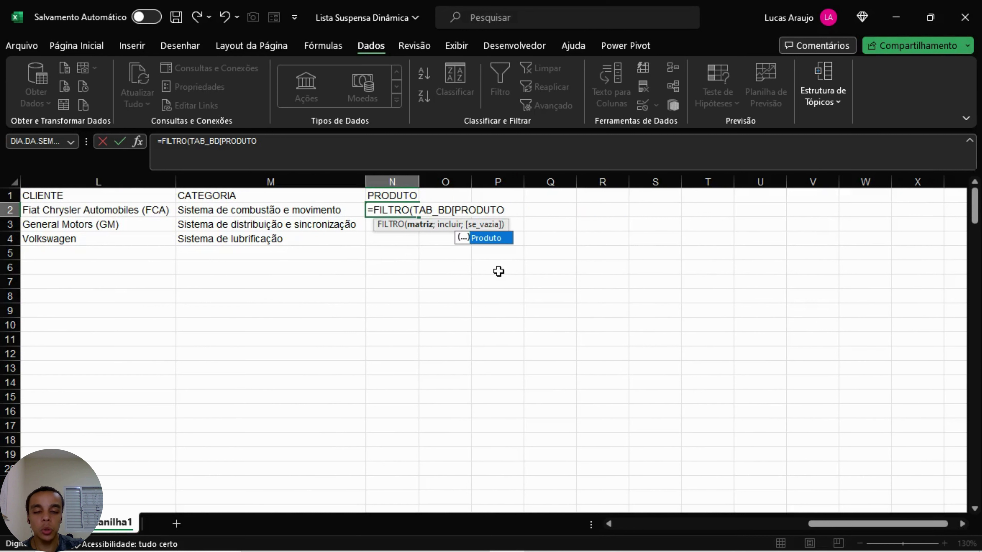
pyautogui.write(']')
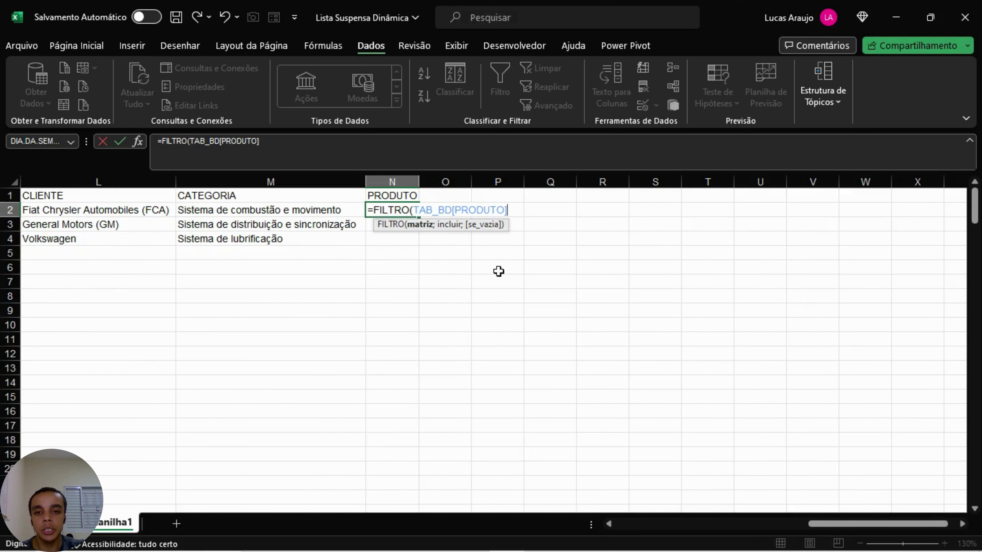
# Step: Add the first filter condition (TAB_BD[CLIENTE]=G2), in parentheses, to the N2 formula
pyautogui.write(';(')
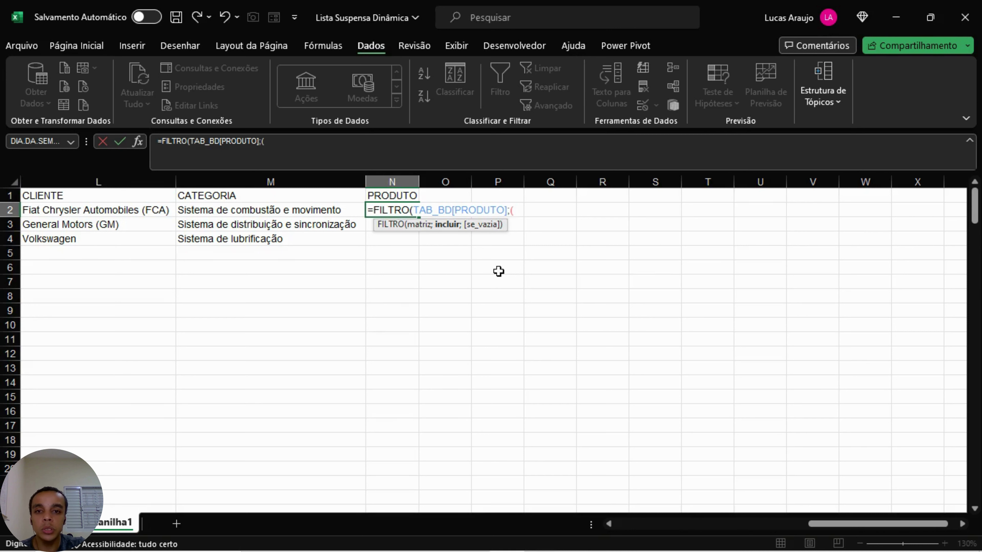
pyautogui.write('TAB')
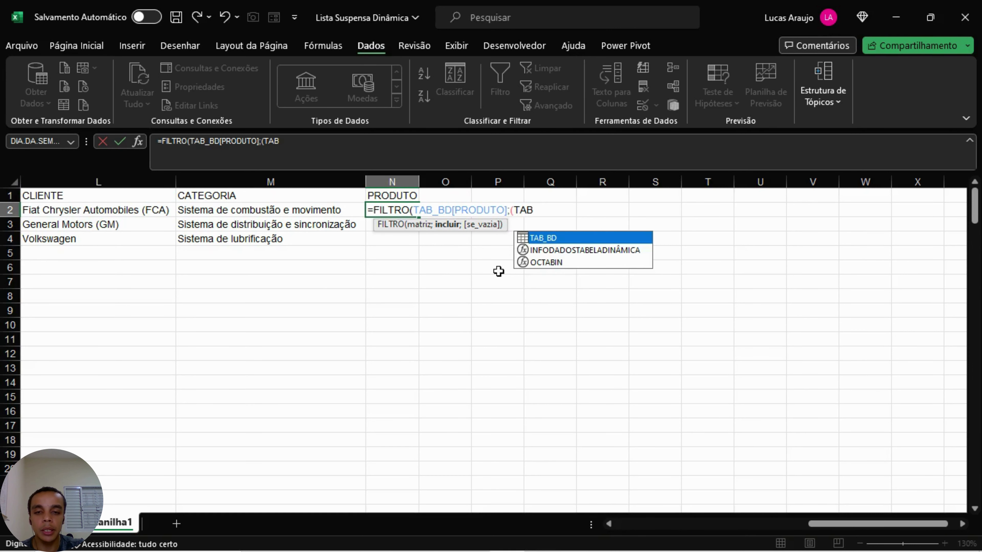
pyautogui.press('Tab')
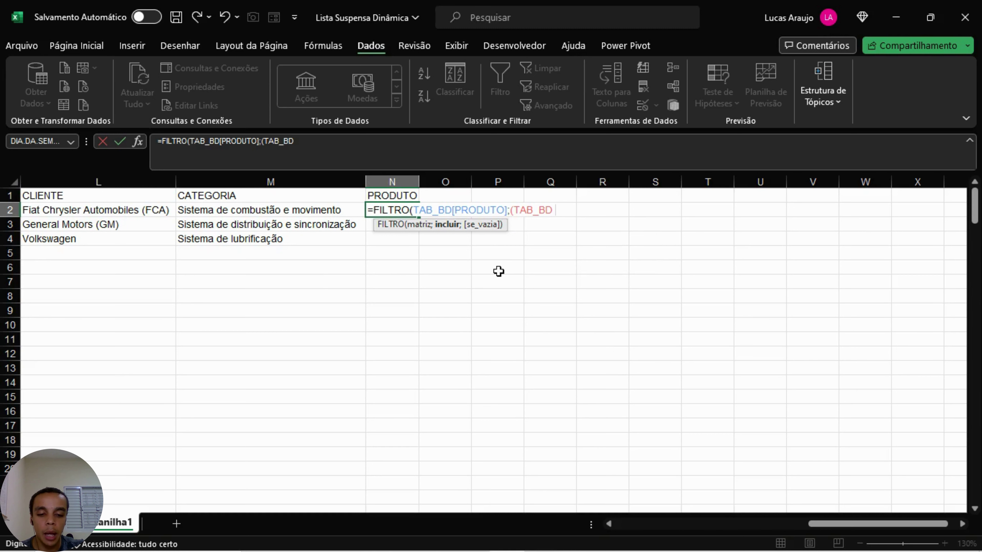
pyautogui.write('[')
pyautogui.write('CL')
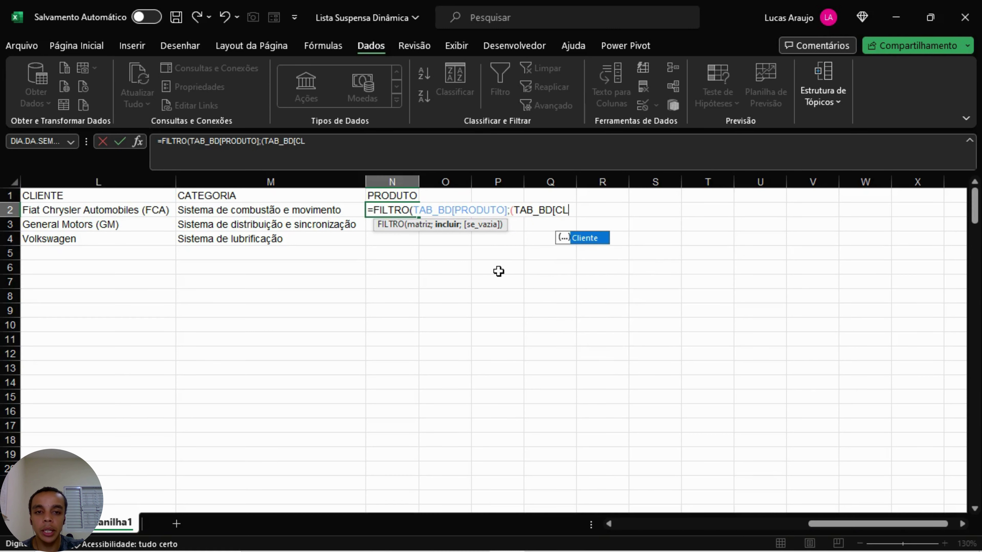
pyautogui.write('IENTE]=')
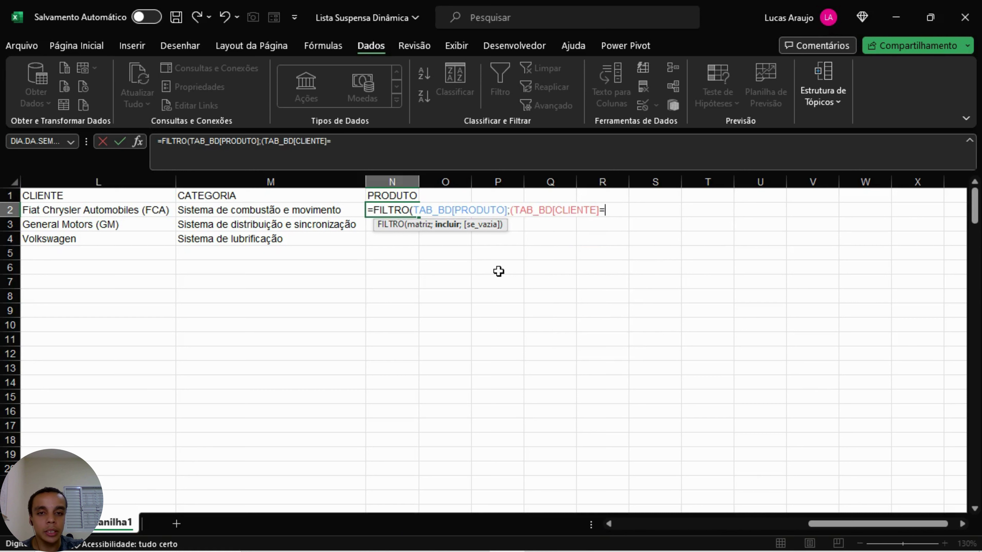
pyautogui.moveTo(856, 522); pyautogui.dragTo(807, 523)
pyautogui.click(79, 210)
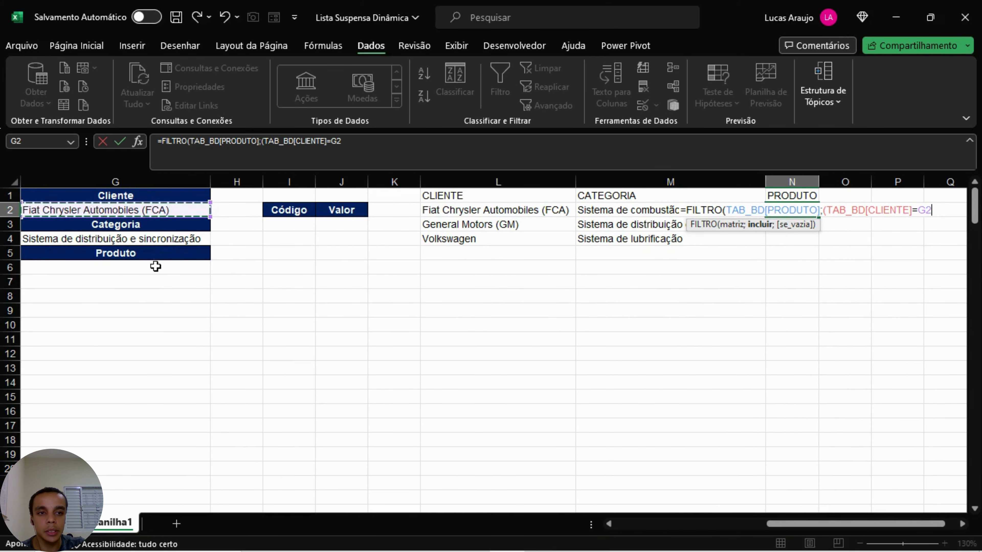
pyautogui.write(')')
# Step: Multiply the client condition in the N2 formula by a second condition, (TAB_BD[Categoria]=G4)
pyautogui.moveTo(831, 525); pyautogui.dragTo(889, 514)
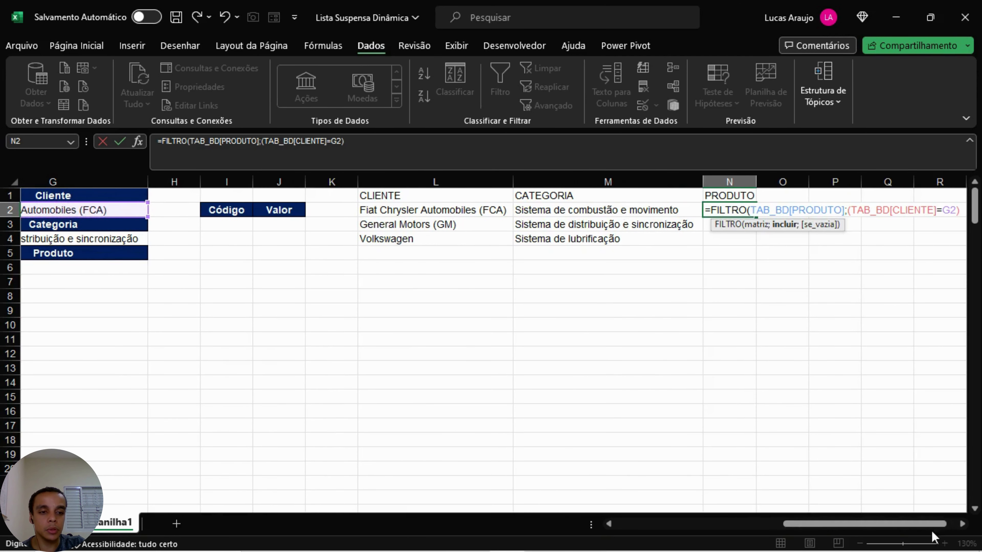
pyautogui.click(958, 526)
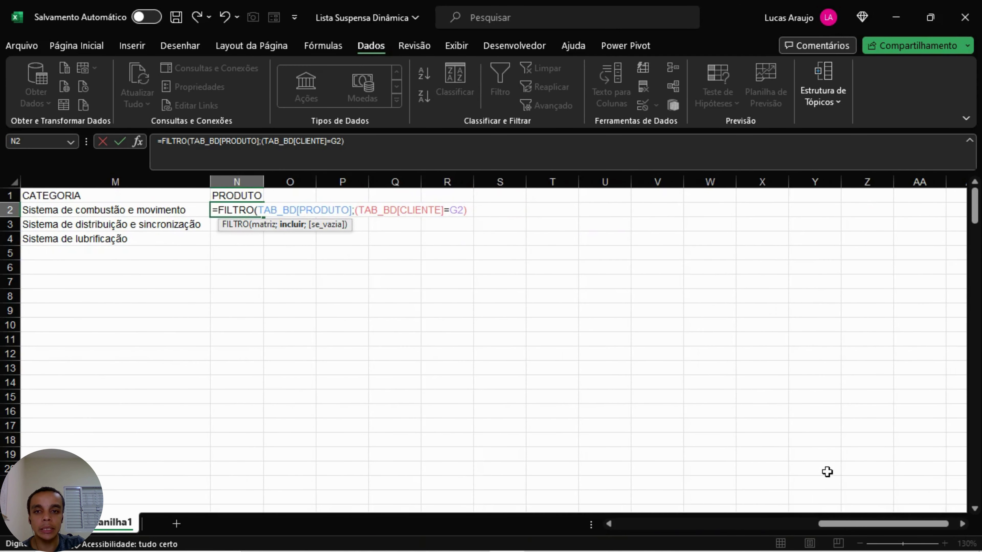
pyautogui.write('*')
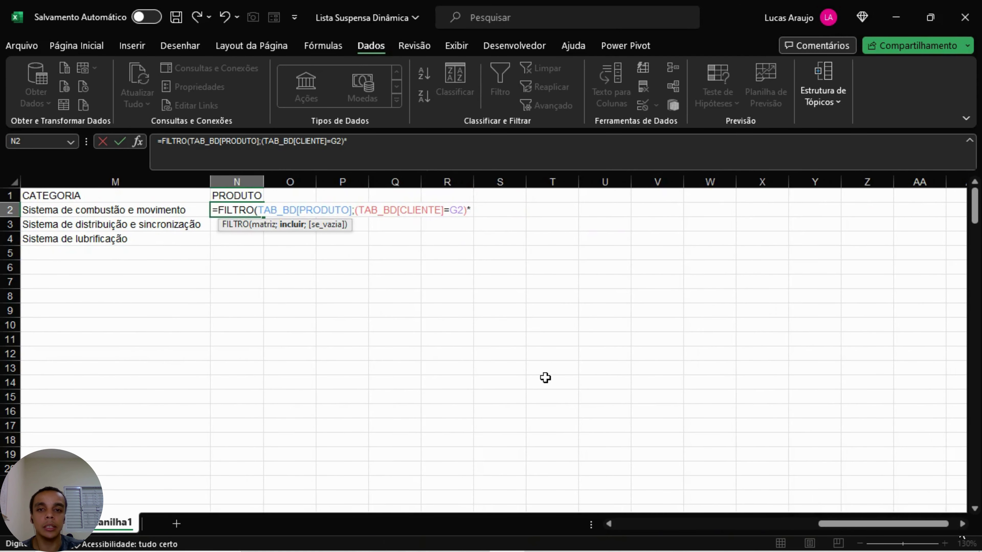
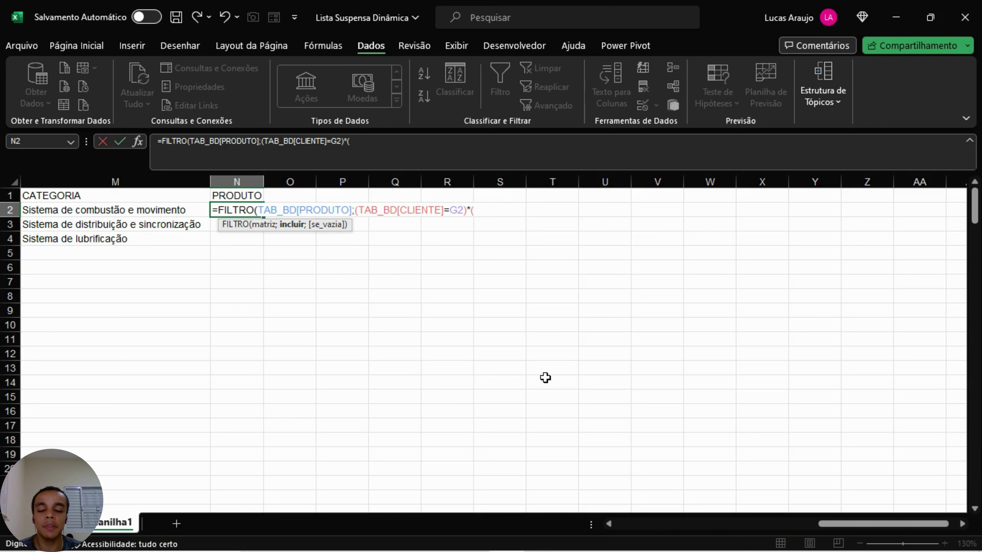
pyautogui.write('TAB')
pyautogui.press('Tab')
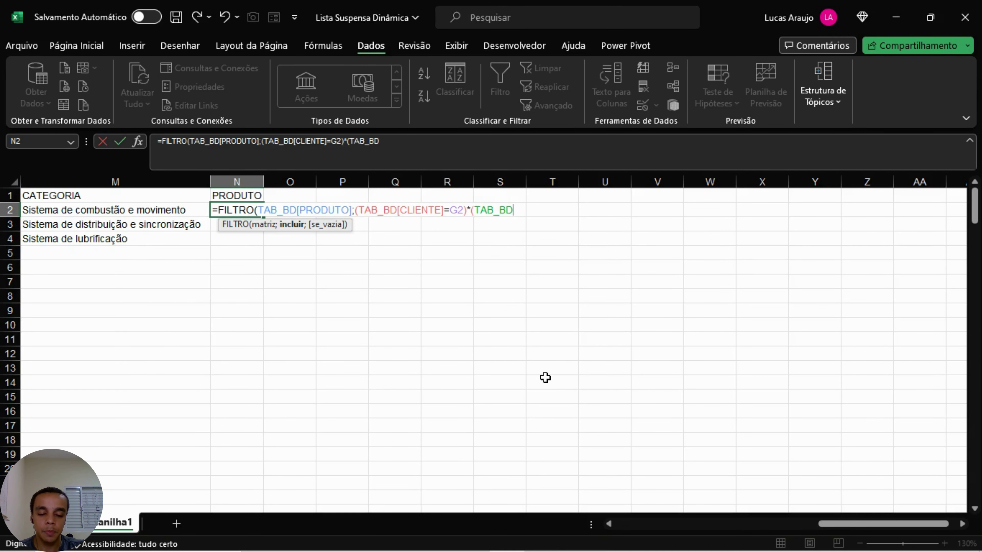
pyautogui.write('[CATE')
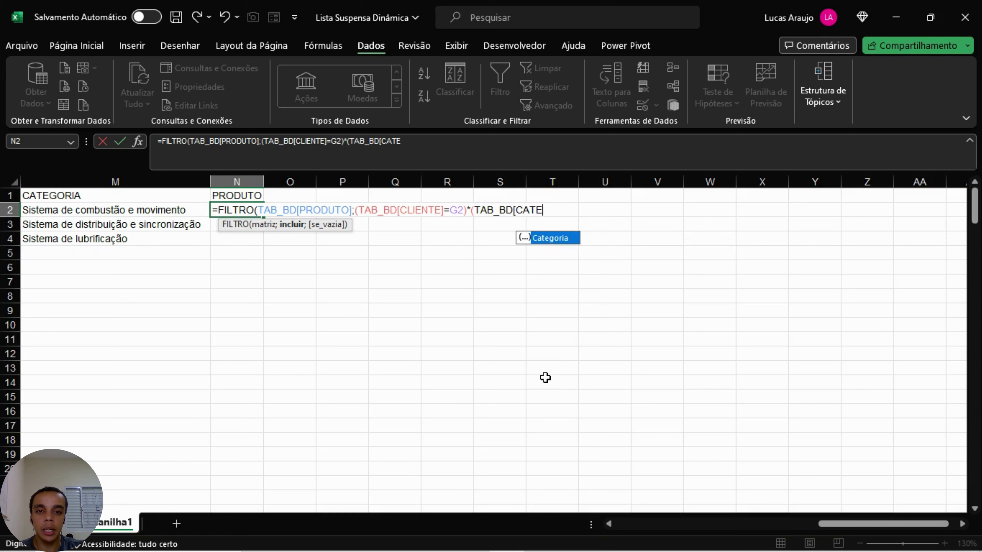
pyautogui.press('Tab')
pyautogui.write(']')
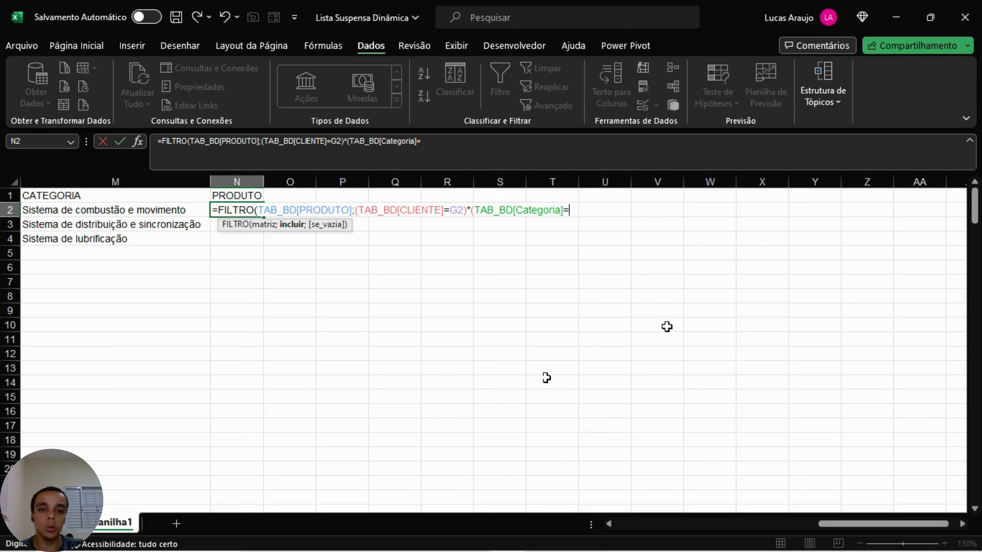
pyautogui.moveTo(870, 522); pyautogui.dragTo(757, 526)
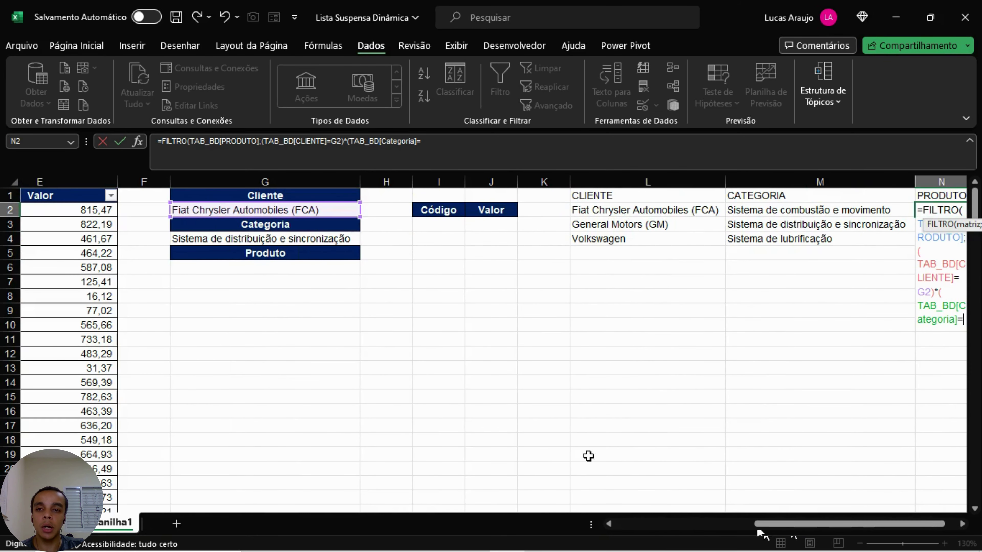
pyautogui.click(332, 239)
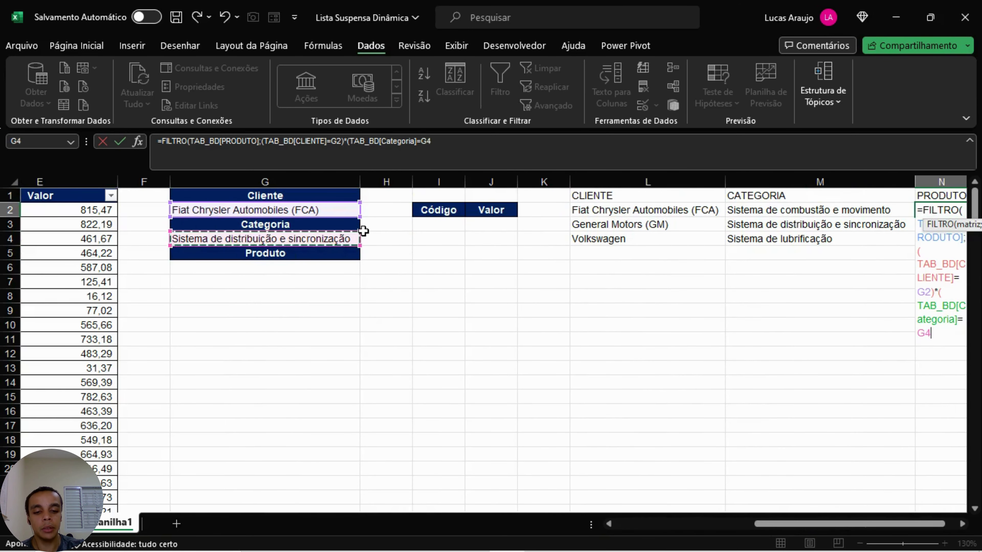
pyautogui.write(')')
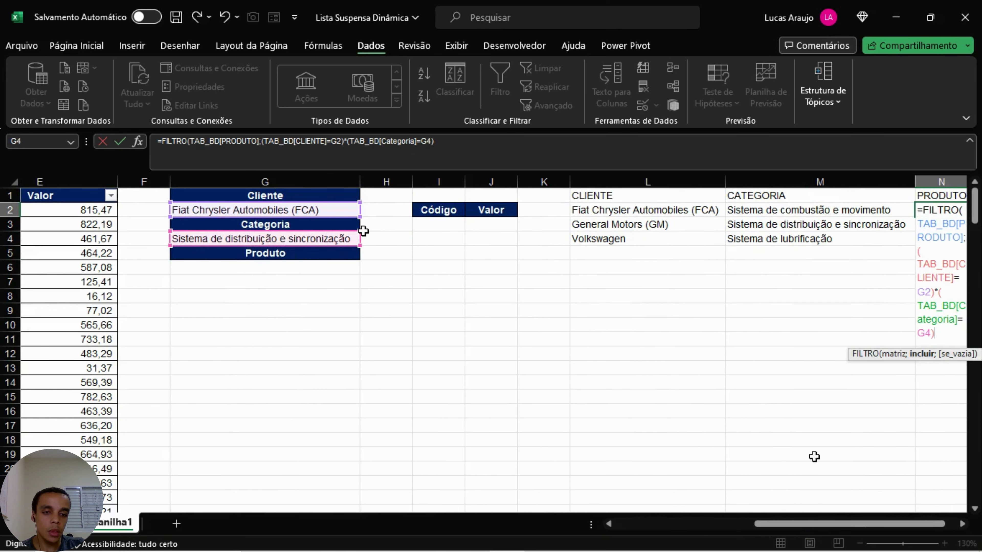
# Step: Set "" as the FILTRO formula's if-empty result in N2, close the function and enter the formula
pyautogui.moveTo(821, 523); pyautogui.dragTo(882, 523)
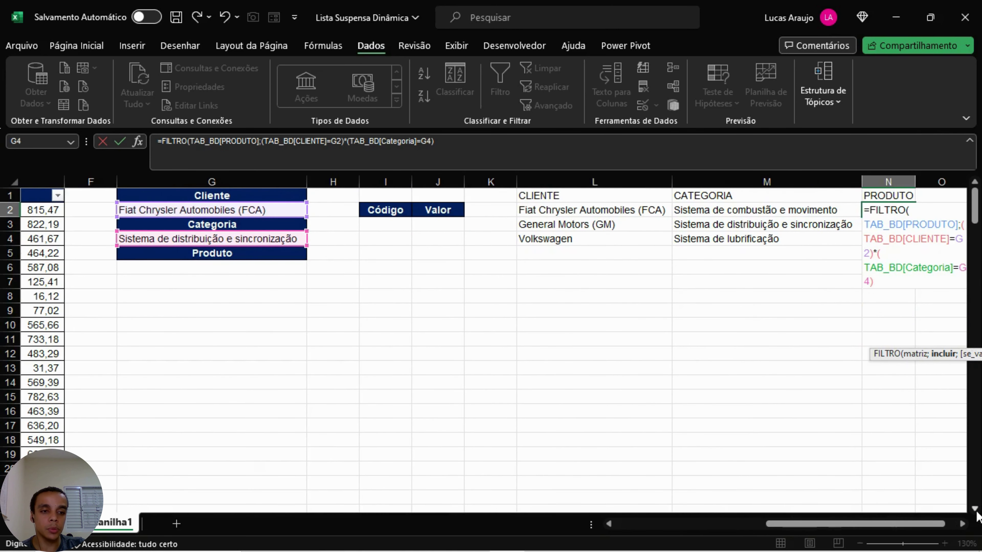
pyautogui.click(962, 524)
pyautogui.click(962, 524)
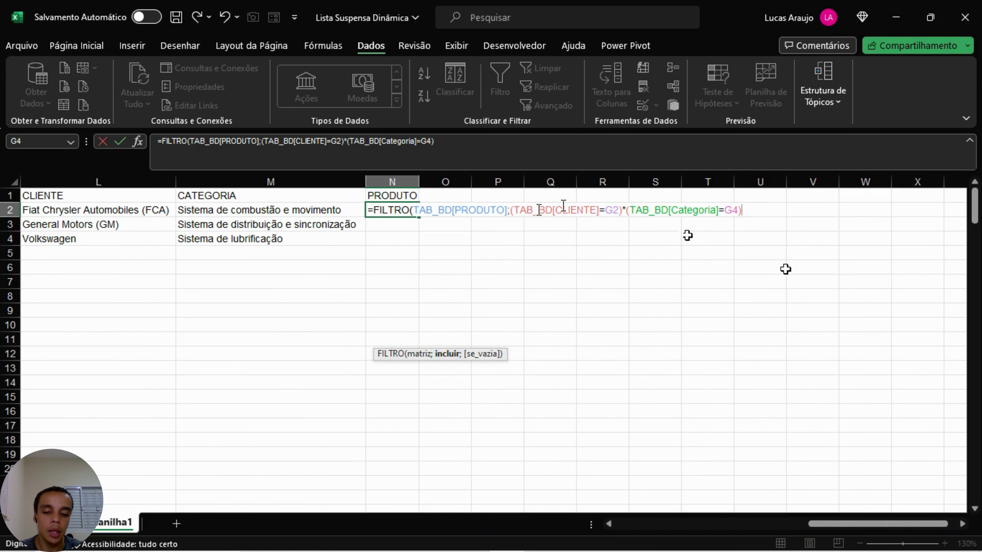
pyautogui.write(';')
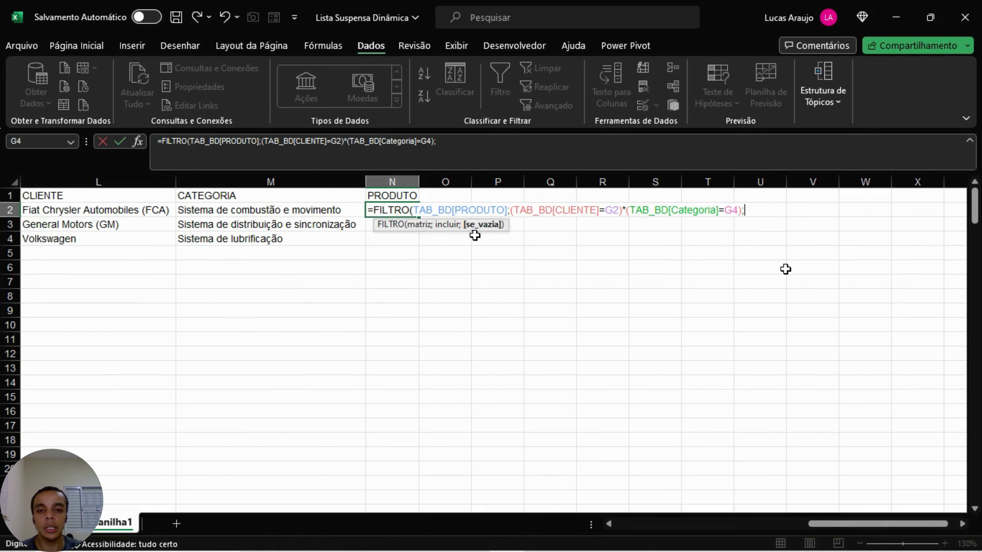
pyautogui.write('""')
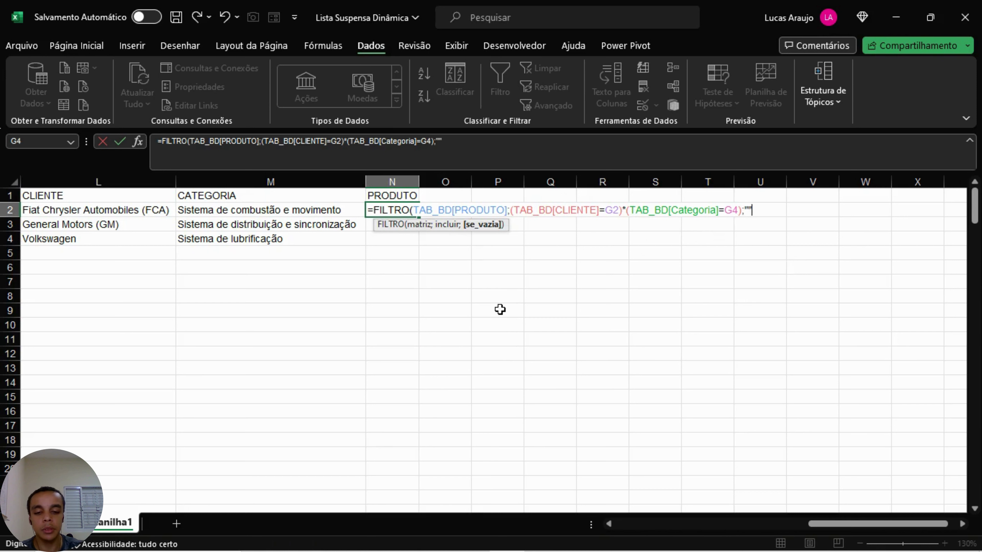
pyautogui.write(')')
pyautogui.press('Return')
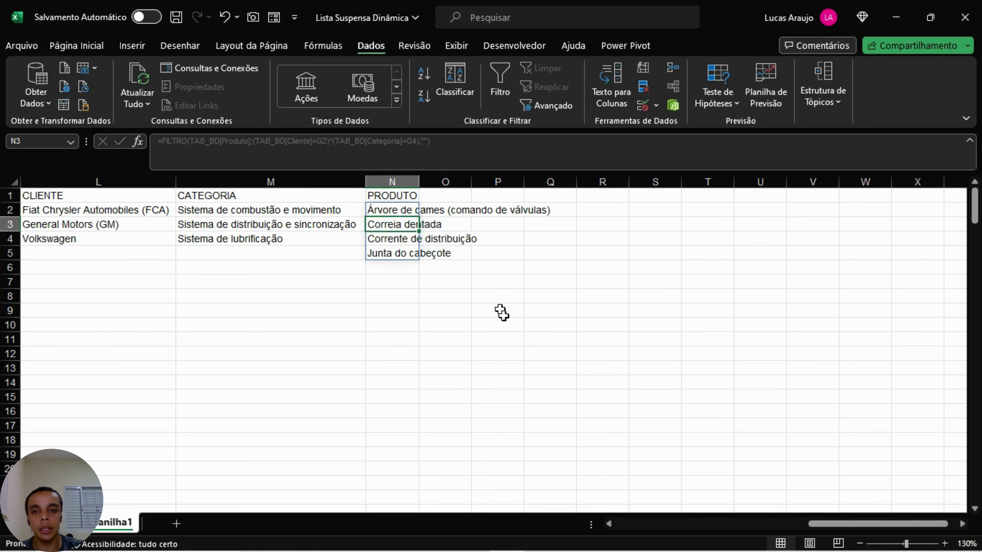
# Step: Fit column N's width to the product names and check the list in N2:N5
pyautogui.click(500, 309)
pyautogui.doubleClick(415, 187)
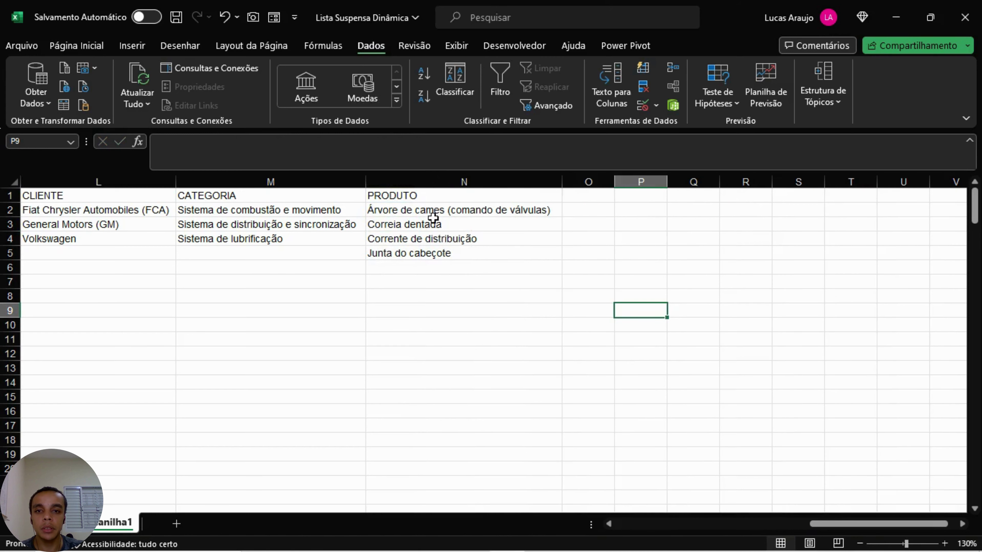
pyautogui.moveTo(436, 211); pyautogui.dragTo(445, 256)
pyautogui.click(424, 295)
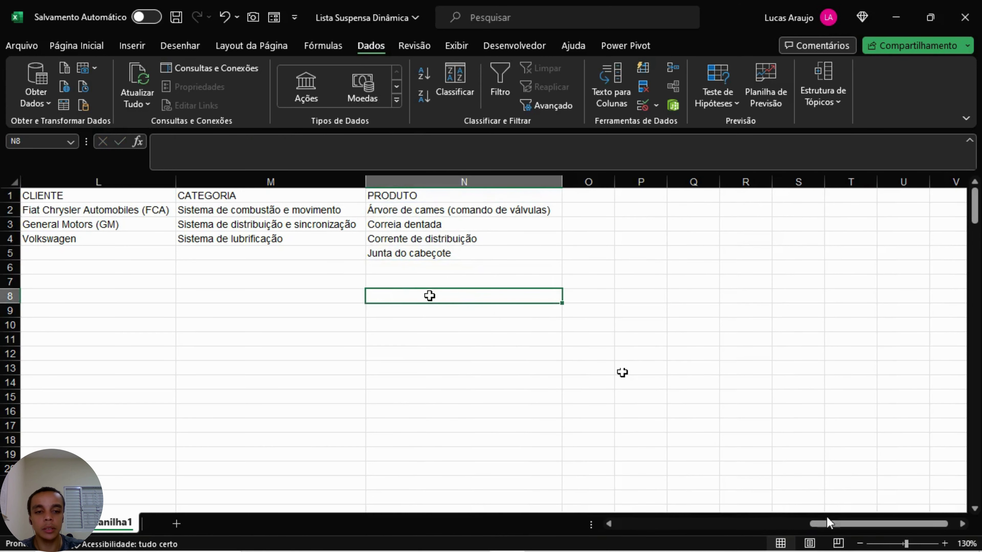
# Step: Choose General Motors (GM) as the client in G2
pyautogui.moveTo(827, 524); pyautogui.dragTo(748, 531)
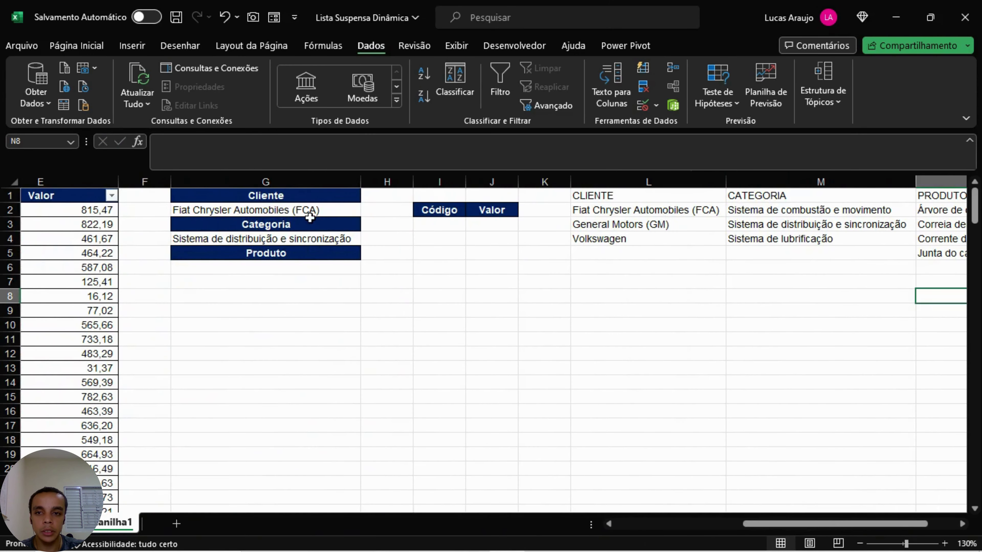
pyautogui.click(318, 239)
pyautogui.click(422, 274)
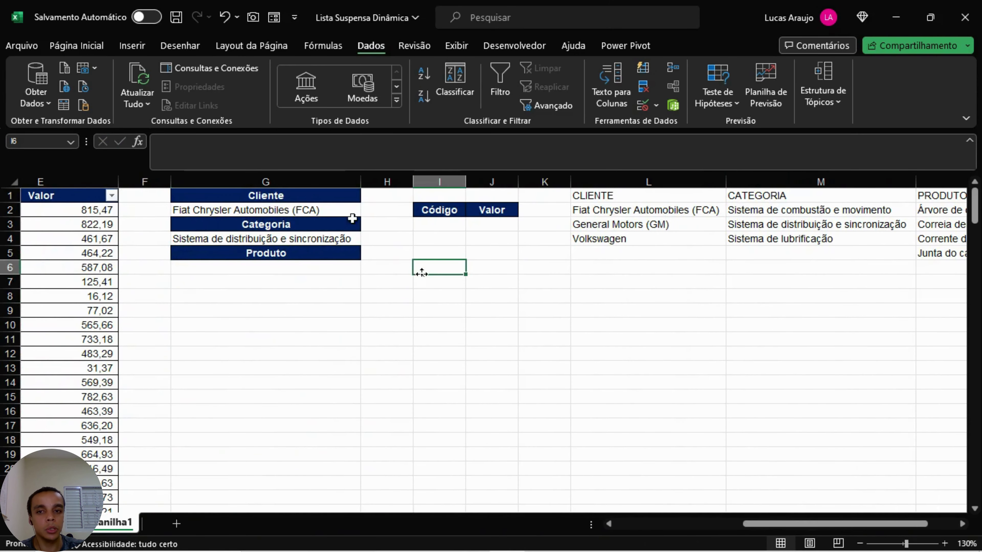
pyautogui.click(349, 212)
pyautogui.click(366, 210)
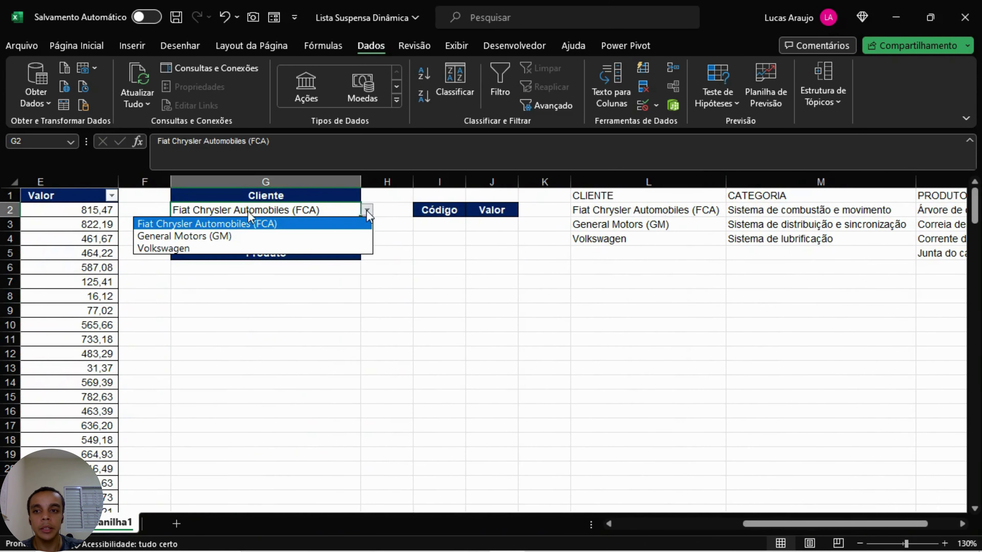
pyautogui.click(219, 236)
# Step: Check the order of the products listed under PRODUTO in column N for the chosen client
pyautogui.click(679, 288)
pyautogui.moveTo(895, 525); pyautogui.dragTo(924, 528)
pyautogui.click(846, 254)
pyautogui.click(859, 242)
pyautogui.click(850, 282)
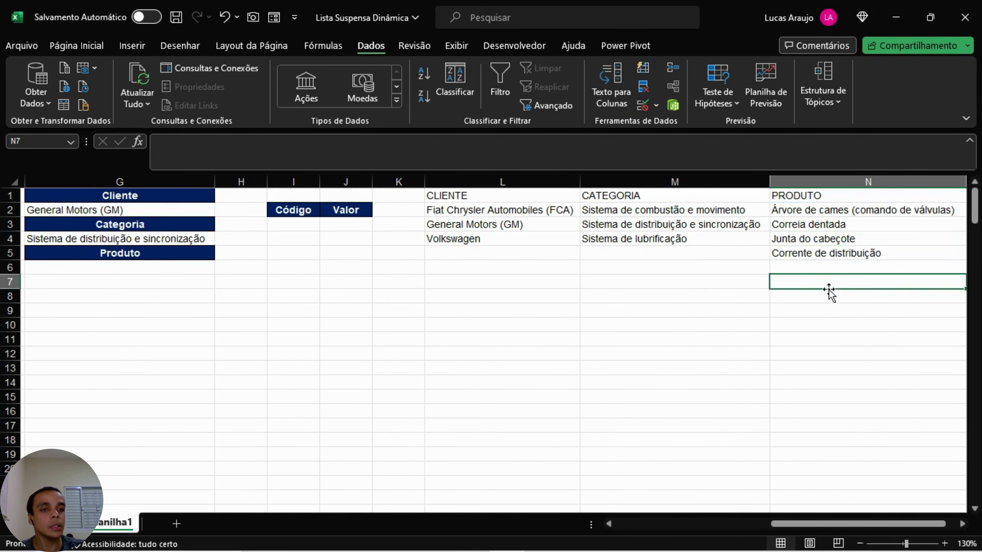
pyautogui.click(896, 344)
pyautogui.click(866, 250)
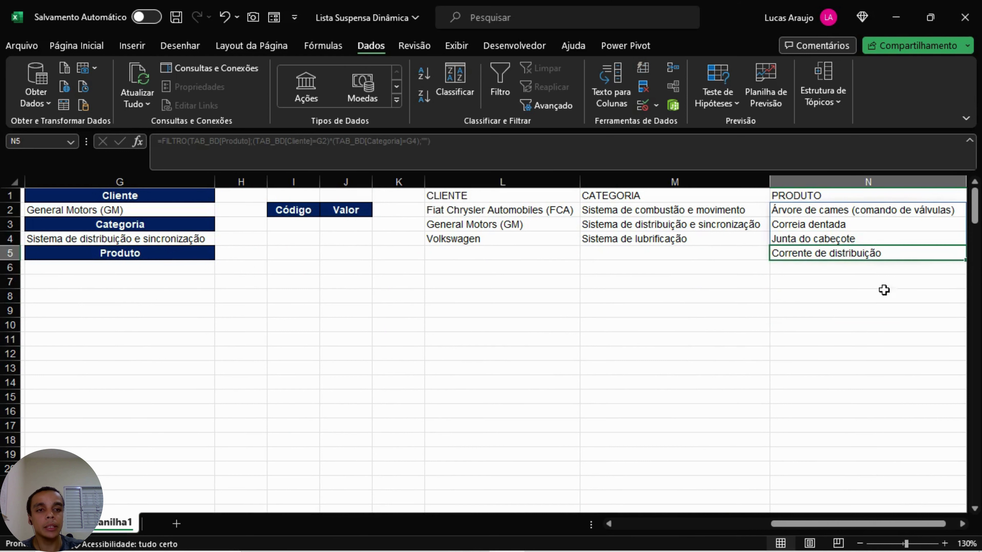
# Step: Wrap the FILTRO formula in N2 in ÚNICO, with 0 for both by_col and exactly_once, and enter it
pyautogui.click(962, 524)
pyautogui.click(962, 526)
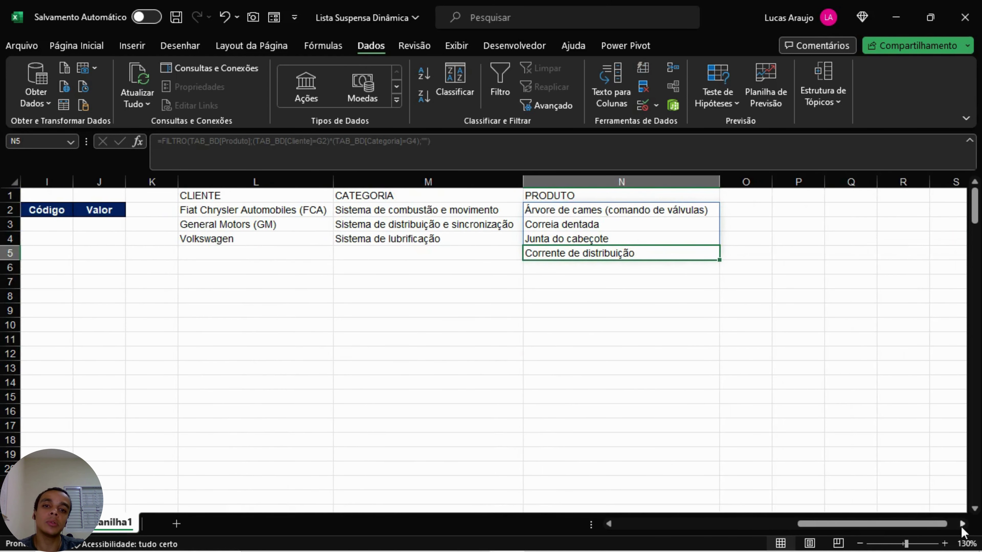
pyautogui.click(653, 218)
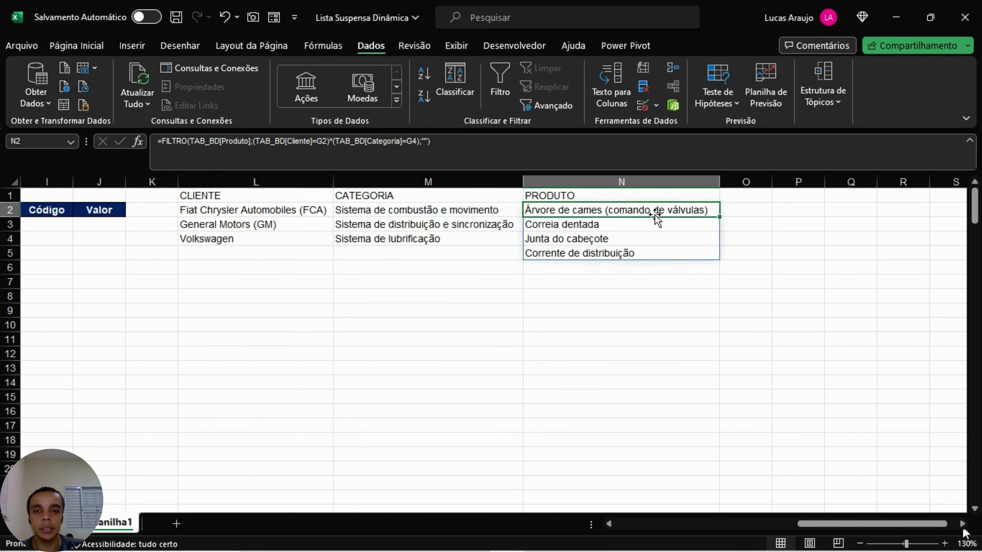
pyautogui.click(162, 141)
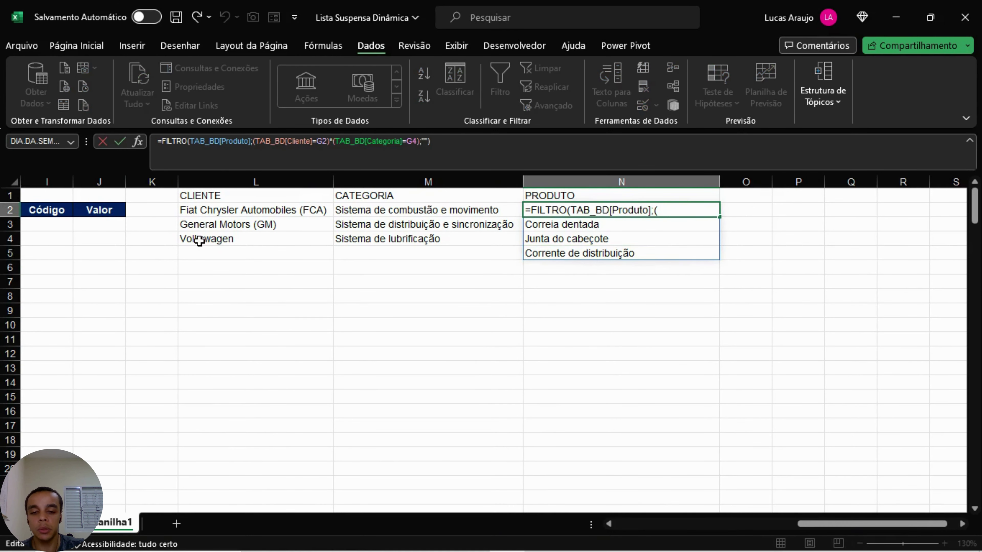
pyautogui.write('ÚNICO(')
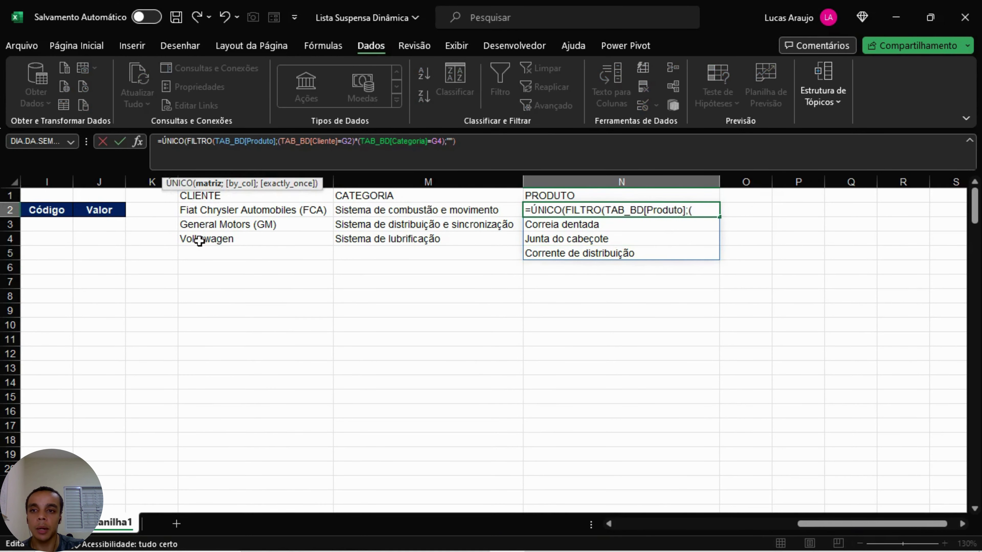
pyautogui.click(497, 144)
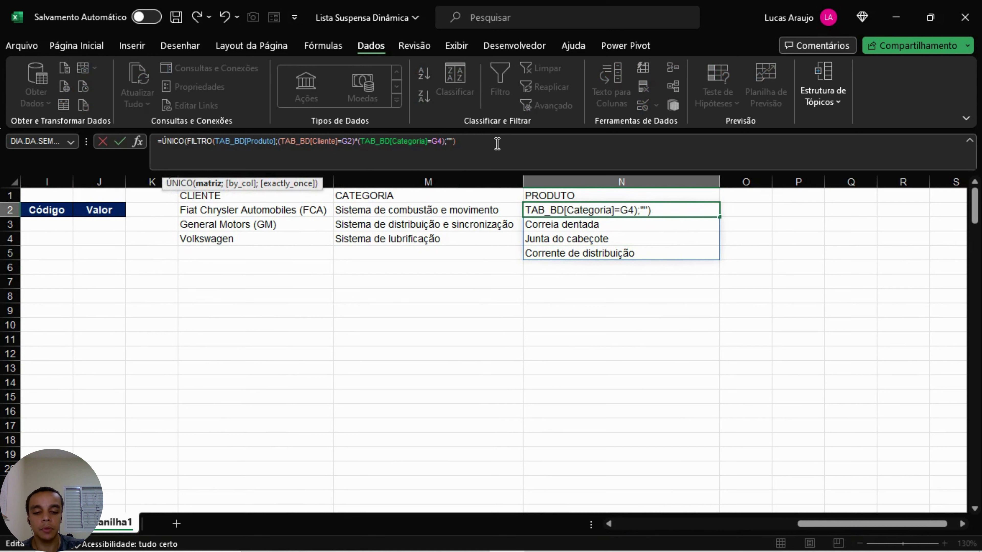
pyautogui.write(';')
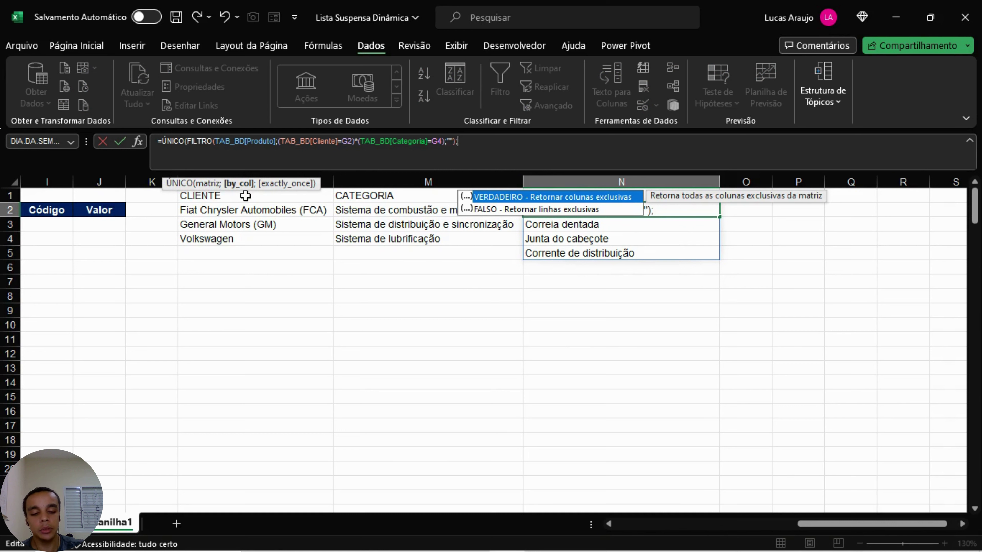
pyautogui.write('0;0')
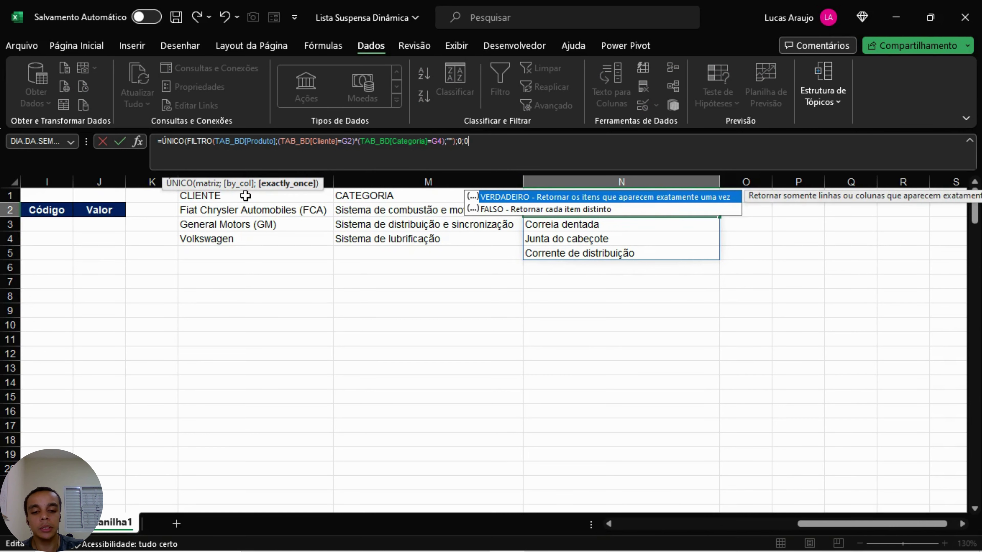
pyautogui.write(')')
pyautogui.hotkey('ctrl', 'Return')
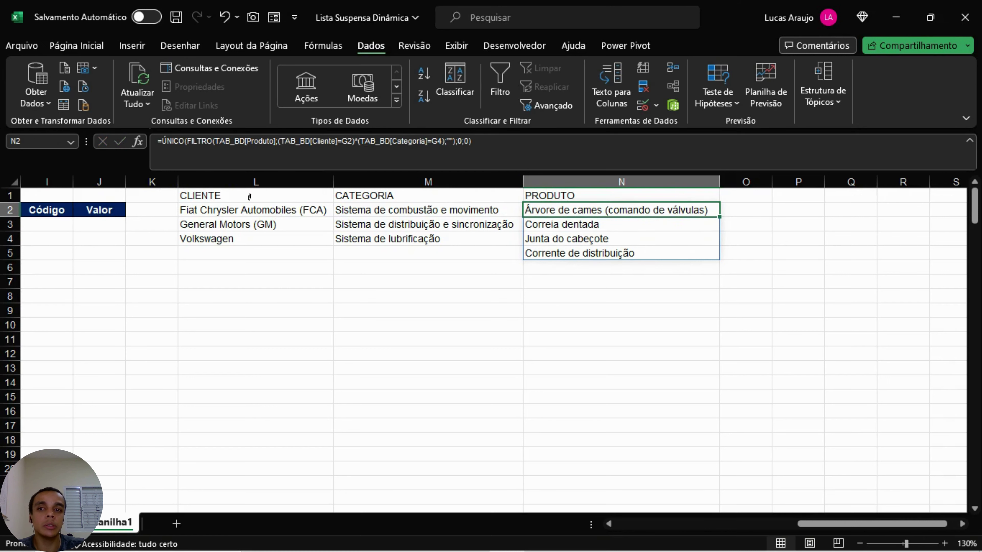
# Step: Wrap the N2 formula in CLASSIFICAR with sort index 1 and ascending order 1, and enter it
pyautogui.click(164, 140)
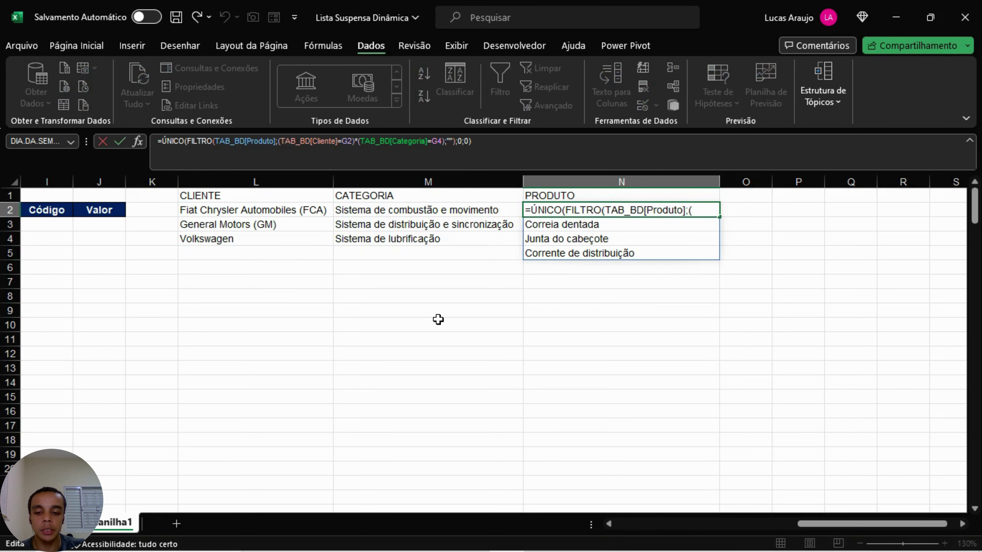
pyautogui.write('CLASSIFICAR')
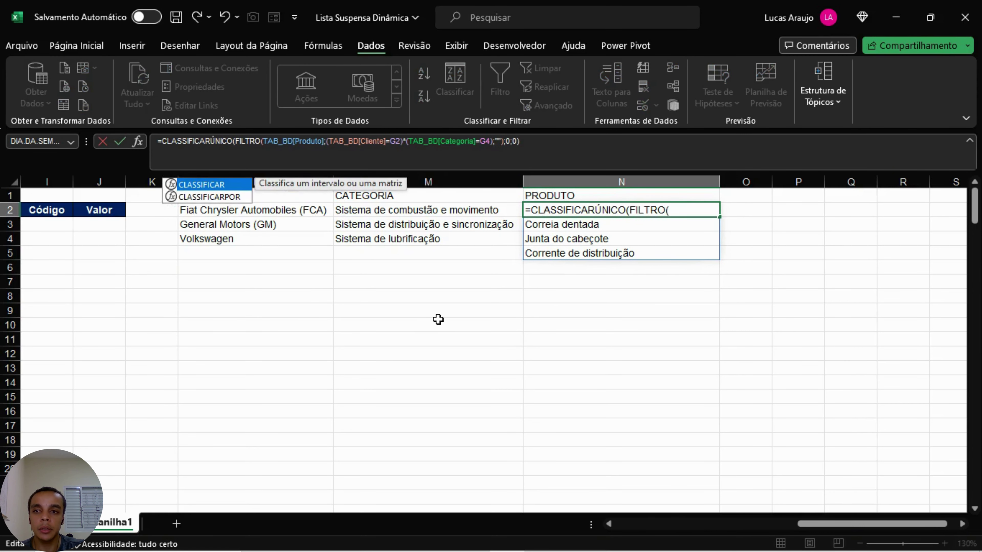
pyautogui.write('(')
pyautogui.click(585, 145)
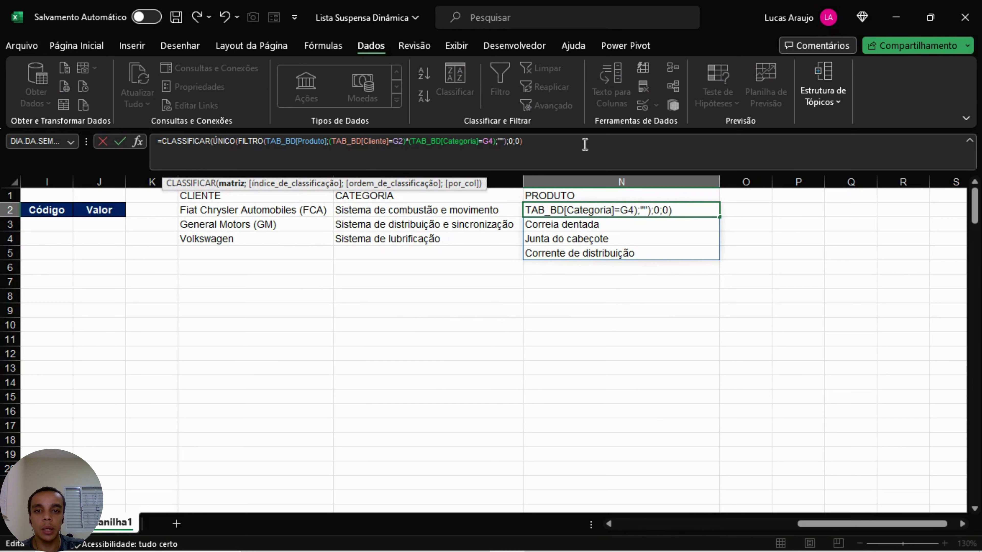
pyautogui.write(';')
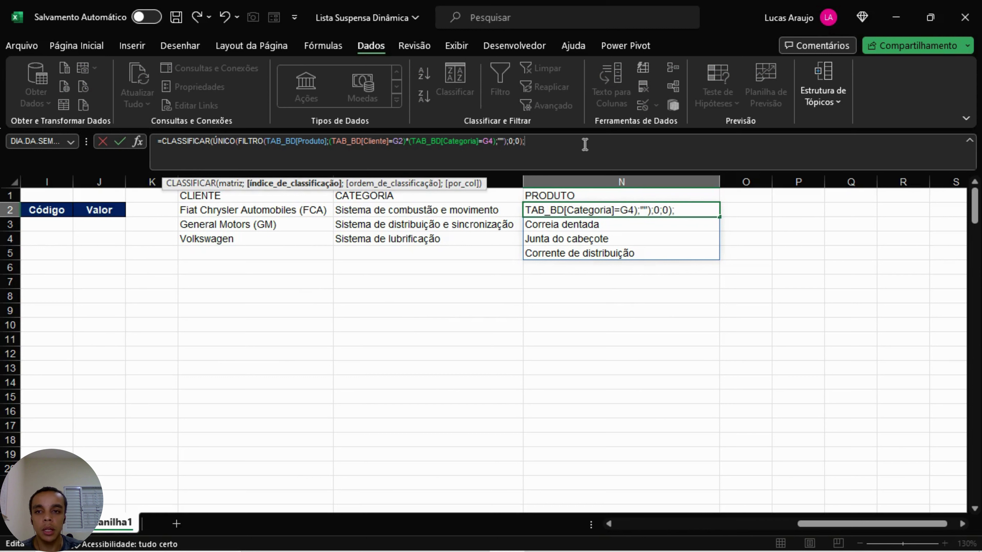
pyautogui.write('1')
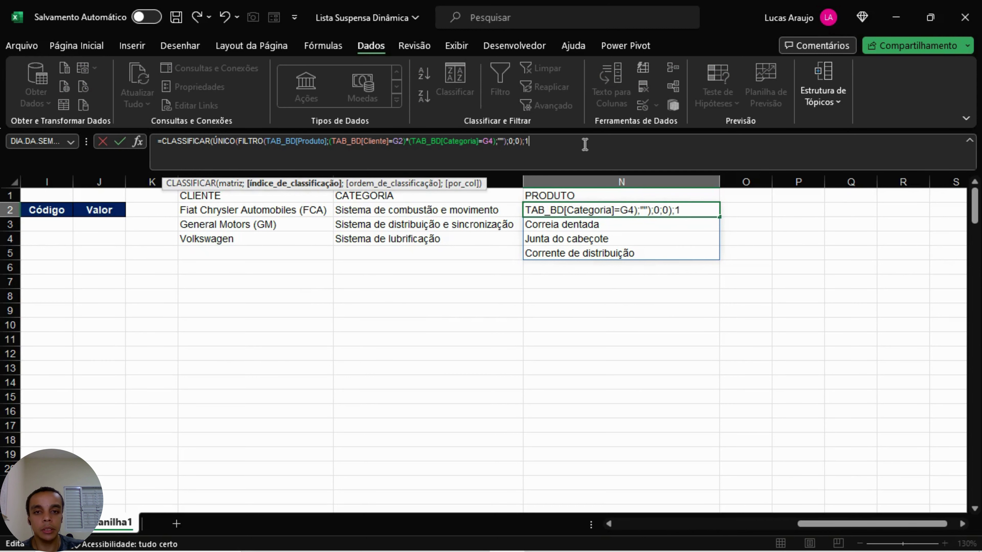
pyautogui.write(';1')
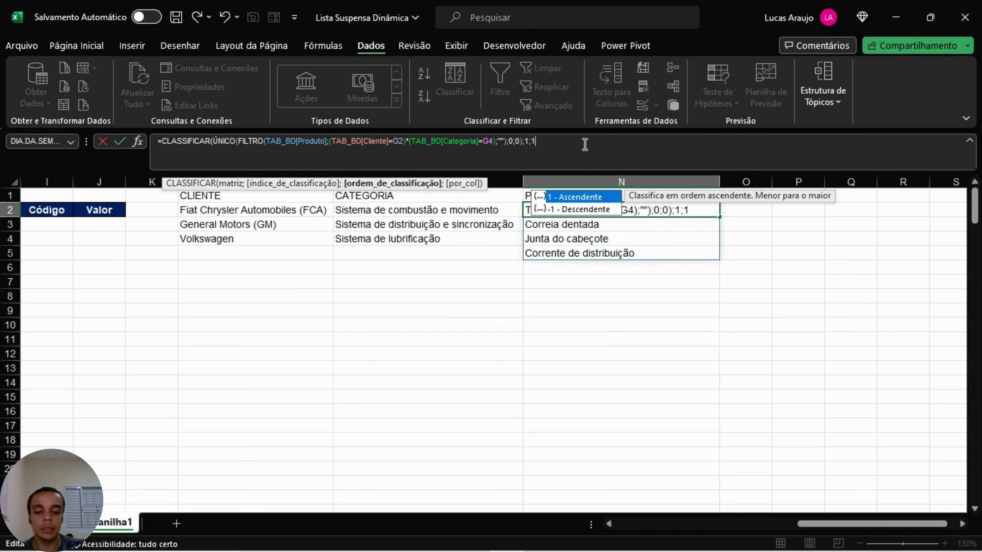
pyautogui.write(')')
pyautogui.hotkey('ctrl', 'Return')
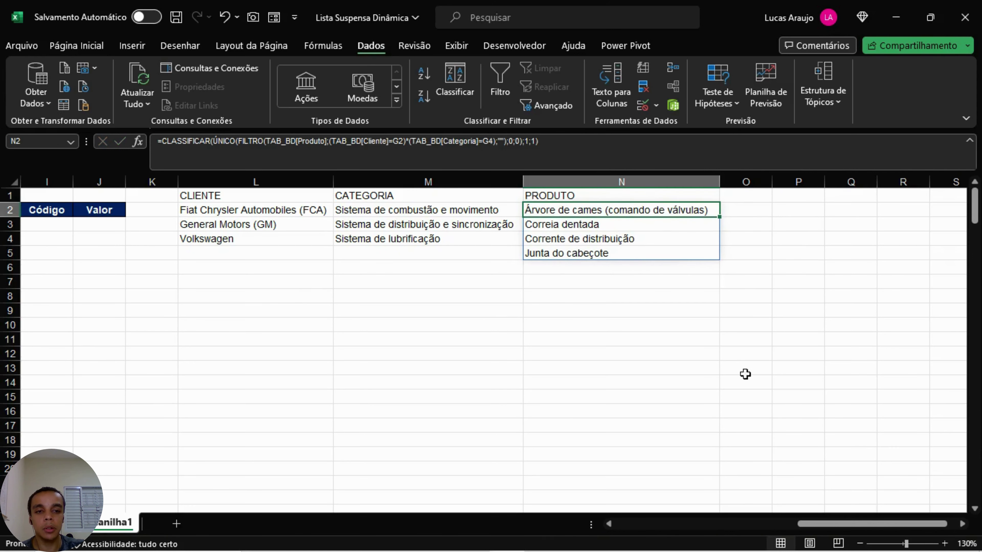
# Step: Choose Sistema de lubrificação as the category in G4 and check the product list in N2
pyautogui.moveTo(815, 522); pyautogui.dragTo(695, 526)
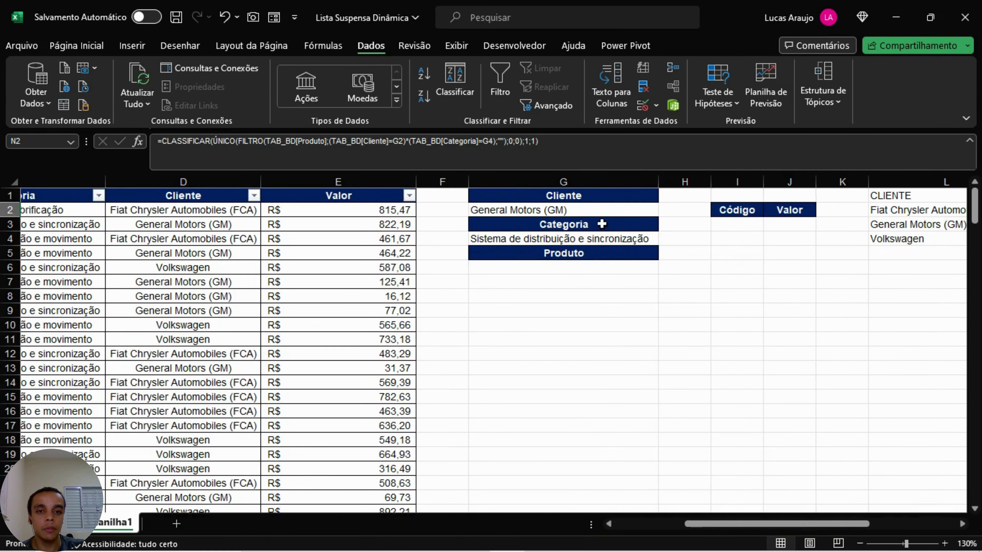
pyautogui.click(618, 237)
pyautogui.click(664, 238)
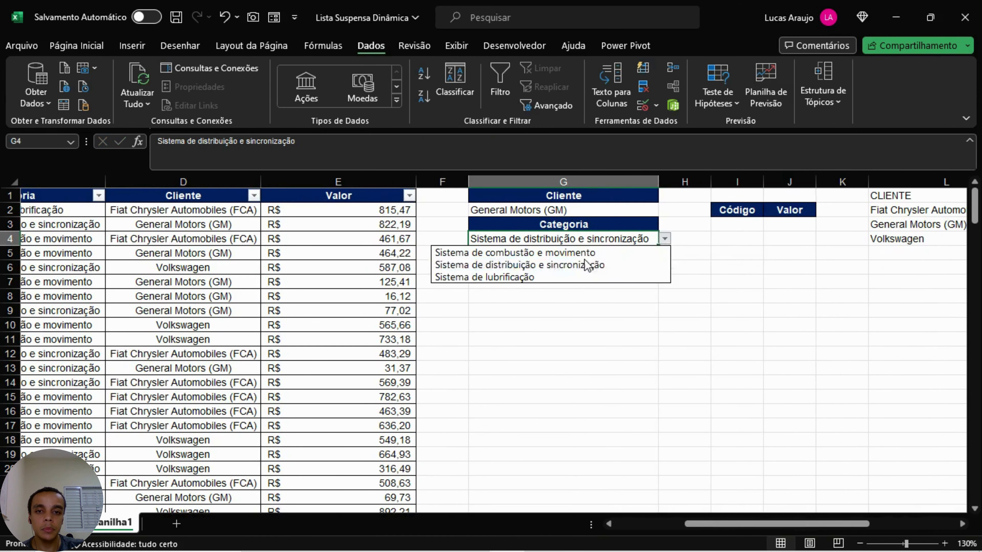
pyautogui.click(537, 277)
pyautogui.moveTo(797, 531); pyautogui.dragTo(874, 524)
pyautogui.click(808, 210)
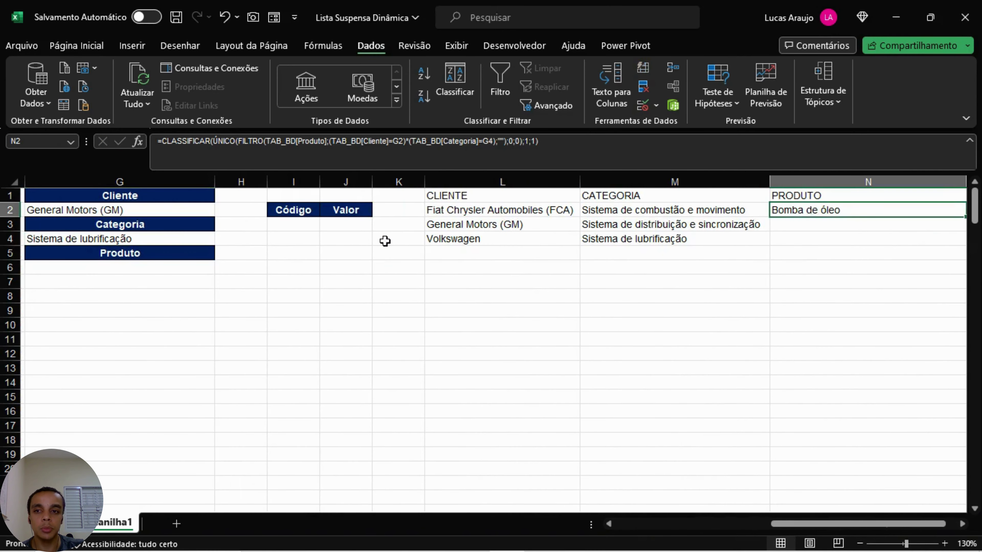
pyautogui.click(149, 267)
pyautogui.click(826, 214)
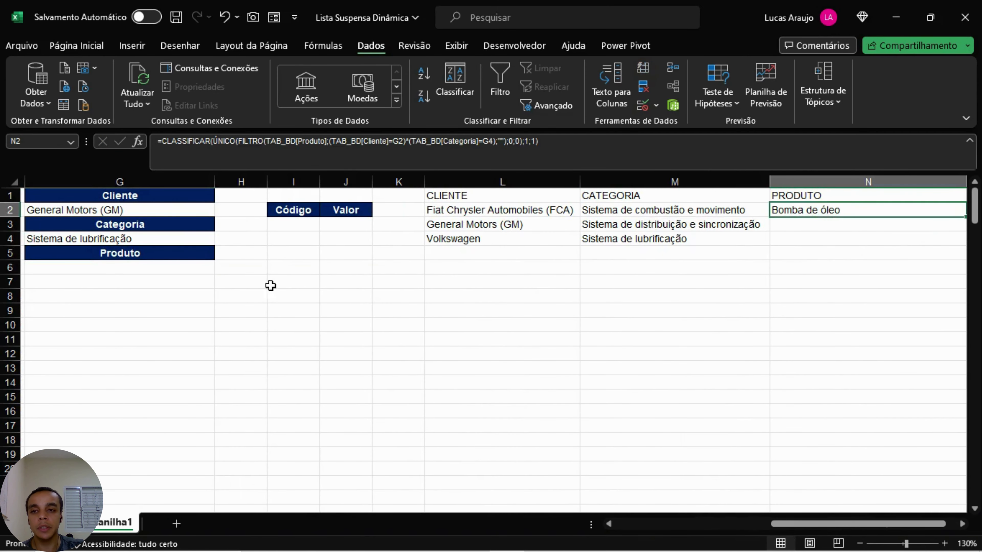
# Step: Add list data validation to the Produto cell G6 with the source =$N$2#
pyautogui.click(166, 267)
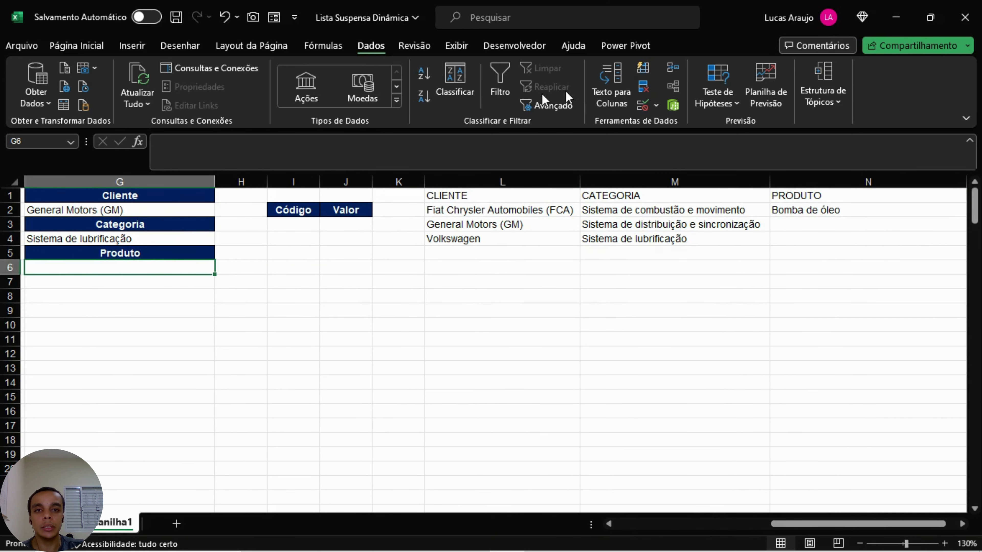
pyautogui.click(643, 110)
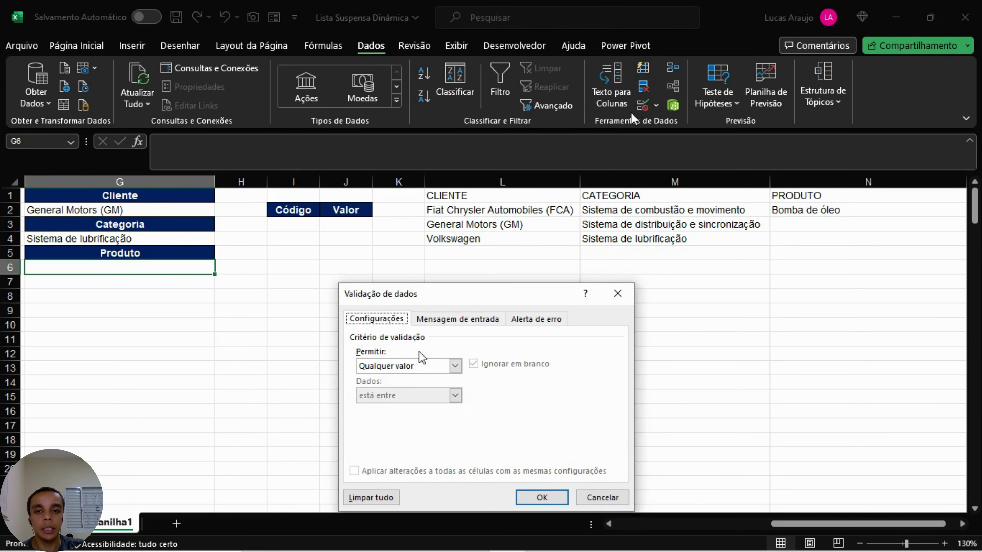
pyautogui.click(455, 365)
pyautogui.click(373, 407)
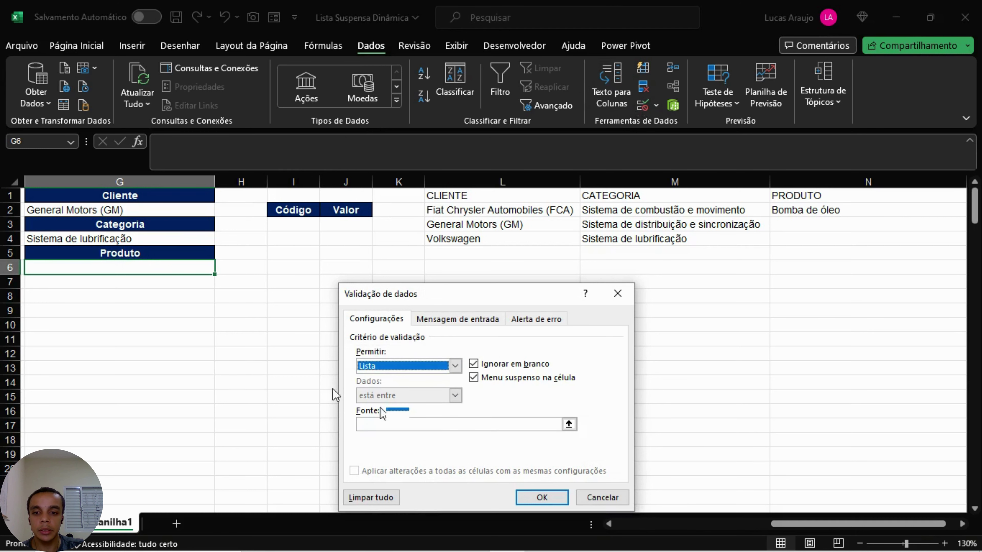
pyautogui.click(406, 424)
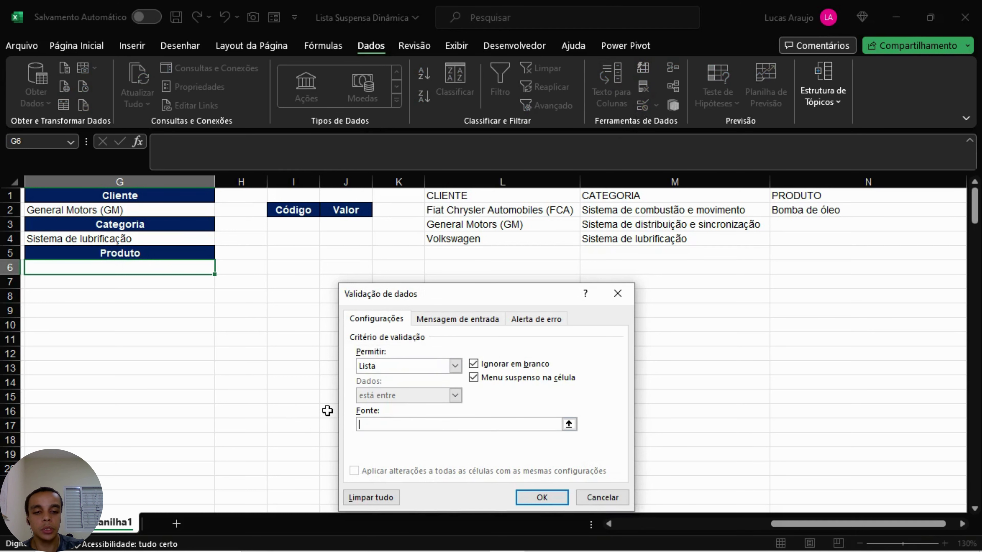
pyautogui.click(384, 425)
pyautogui.write('#')
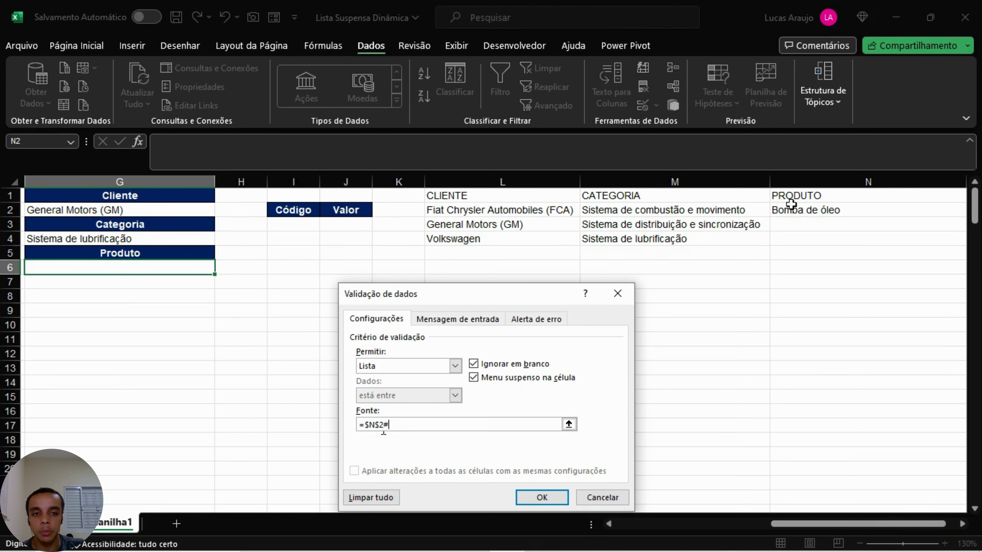
pyautogui.click(549, 499)
# Step: Choose Bomba de óleo from the product drop-down in G6
pyautogui.click(116, 324)
pyautogui.click(212, 271)
pyautogui.click(221, 268)
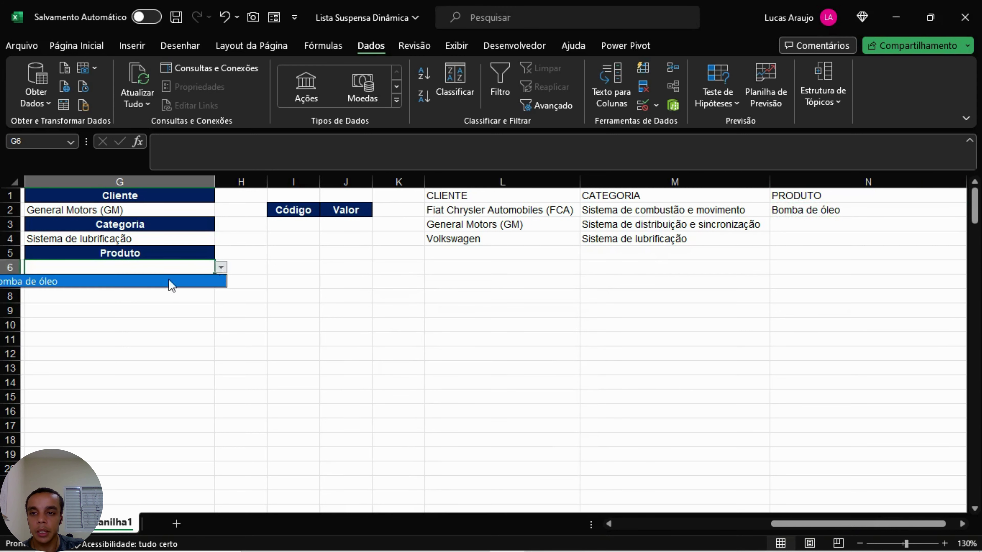
pyautogui.click(73, 288)
pyautogui.click(173, 308)
# Step: Set the category in G4 to Sistema de distribuição e sincronização
pyautogui.moveTo(850, 524); pyautogui.dragTo(771, 524)
pyautogui.click(602, 381)
pyautogui.click(549, 240)
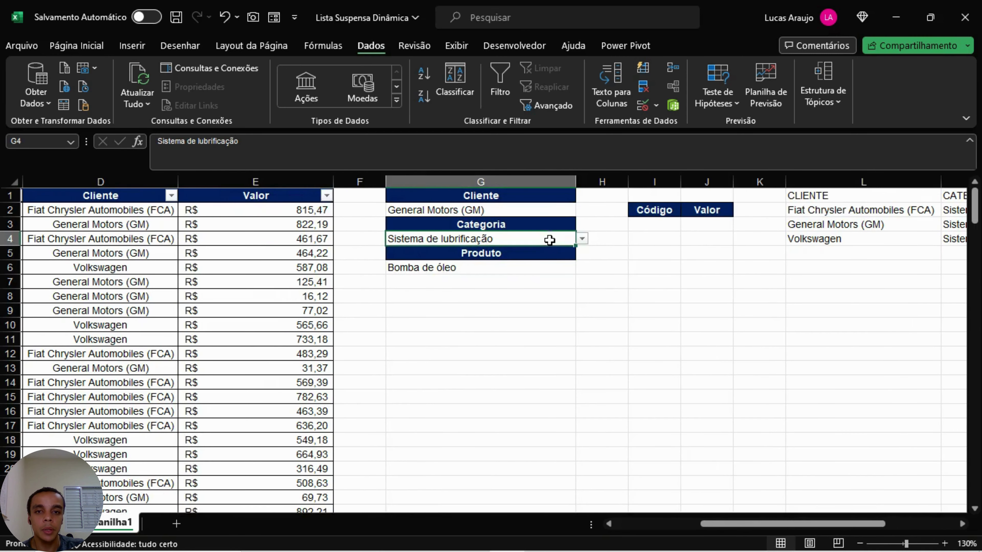
pyautogui.click(582, 239)
pyautogui.click(484, 265)
# Step: Test the product drop-down in G6 with Árvore de cames (comando de válvulas), finally choosing Corrente de distribuição
pyautogui.click(511, 267)
pyautogui.click(582, 267)
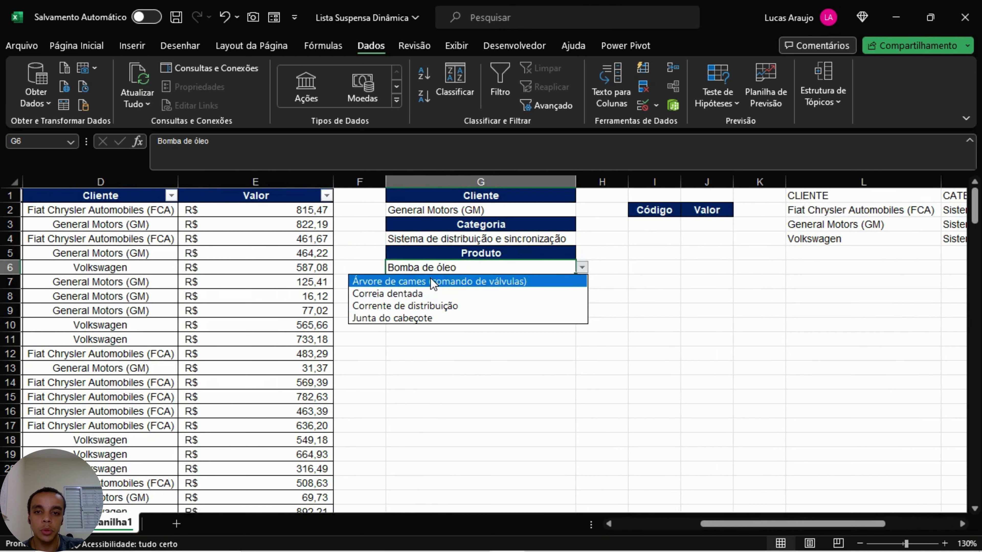
pyautogui.click(430, 280)
pyautogui.click(581, 267)
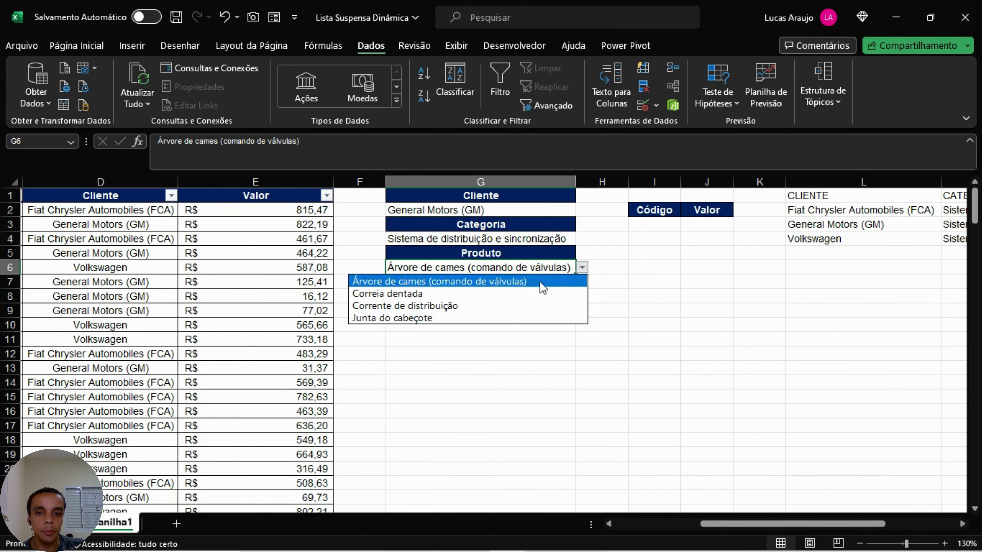
pyautogui.click(467, 306)
pyautogui.click(498, 310)
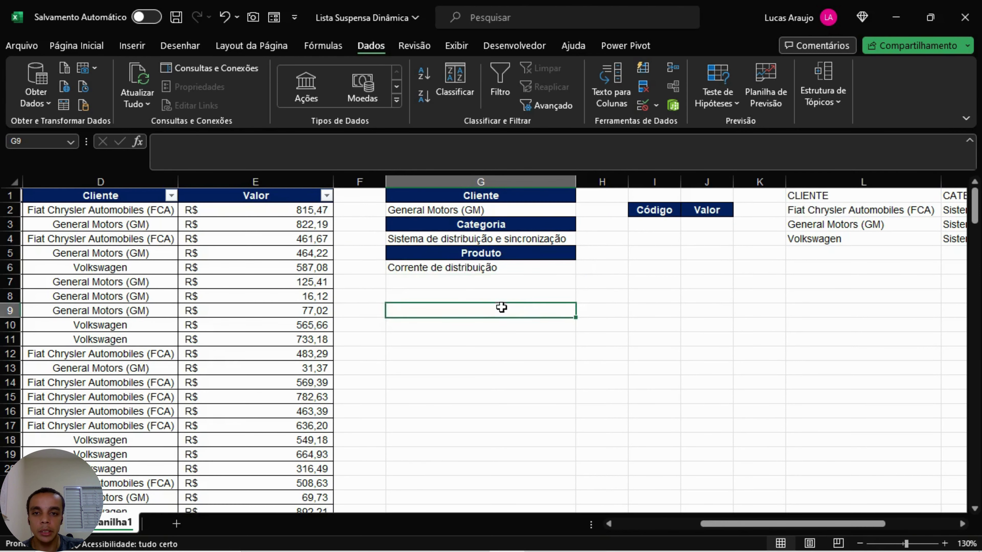
pyautogui.click(622, 327)
pyautogui.click(666, 219)
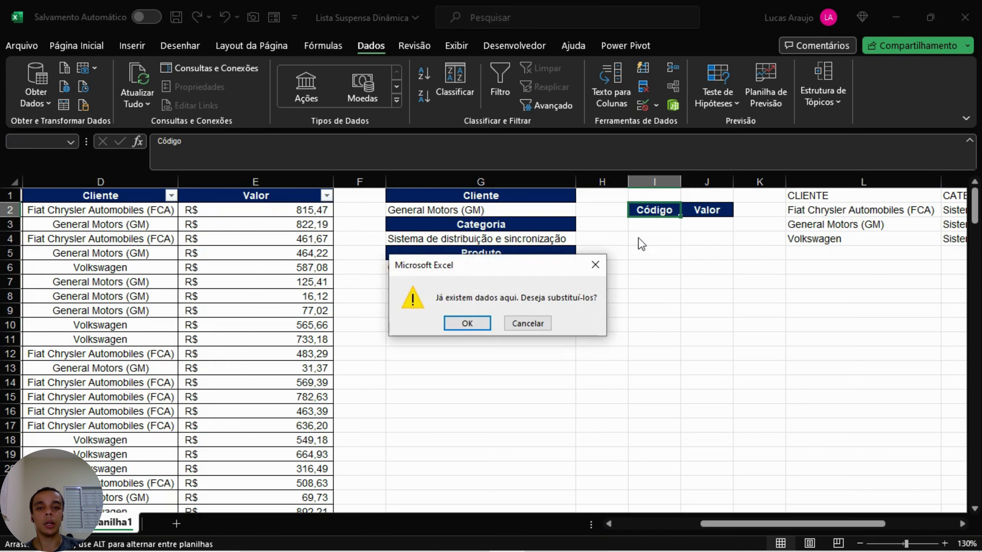
pyautogui.click(595, 265)
pyautogui.click(641, 224)
pyautogui.click(665, 208)
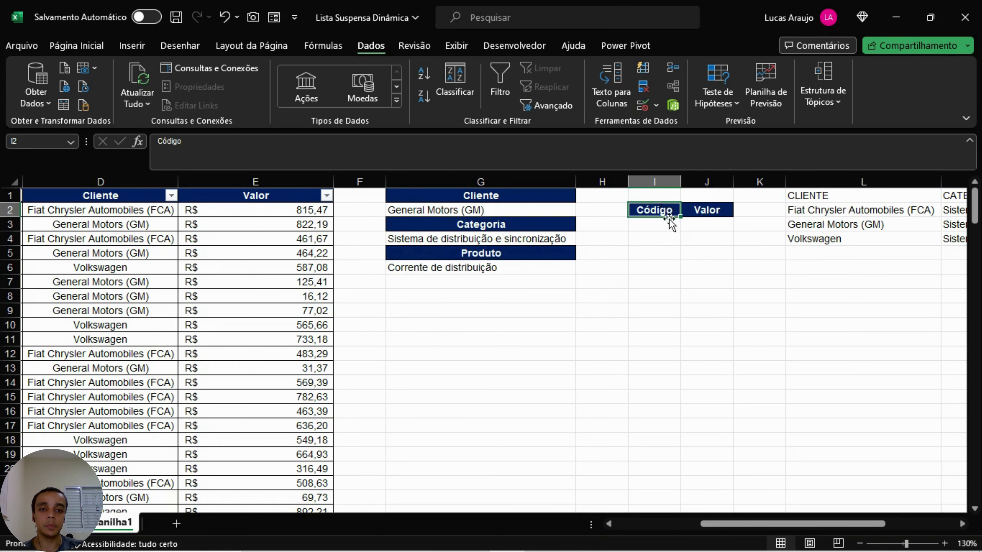
pyautogui.click(648, 226)
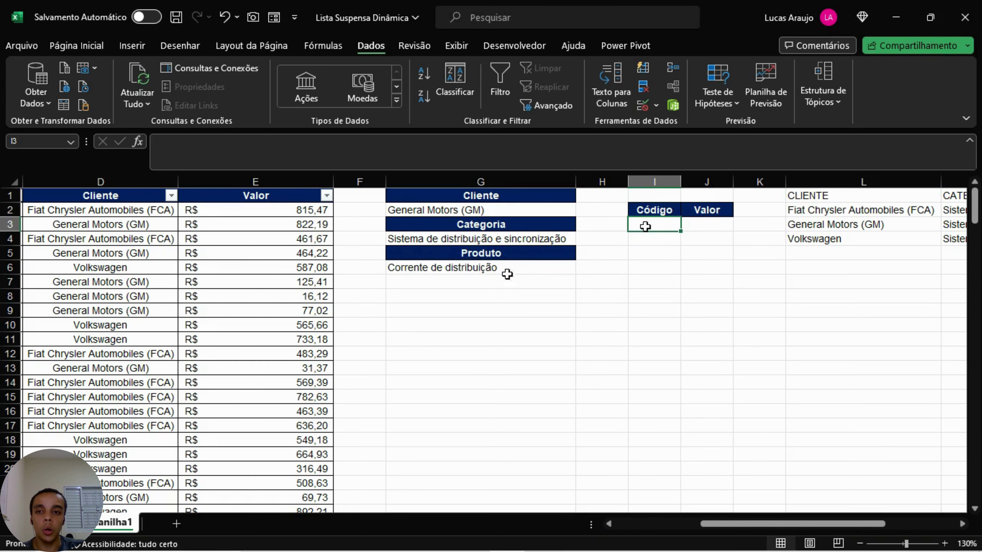
pyautogui.moveTo(784, 524); pyautogui.dragTo(771, 524)
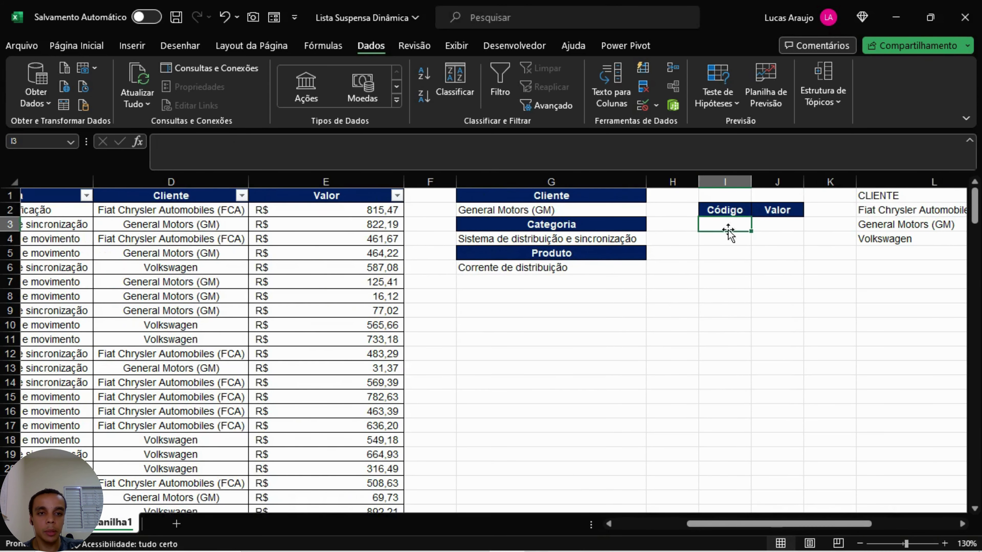
pyautogui.click(770, 226)
pyautogui.click(317, 245)
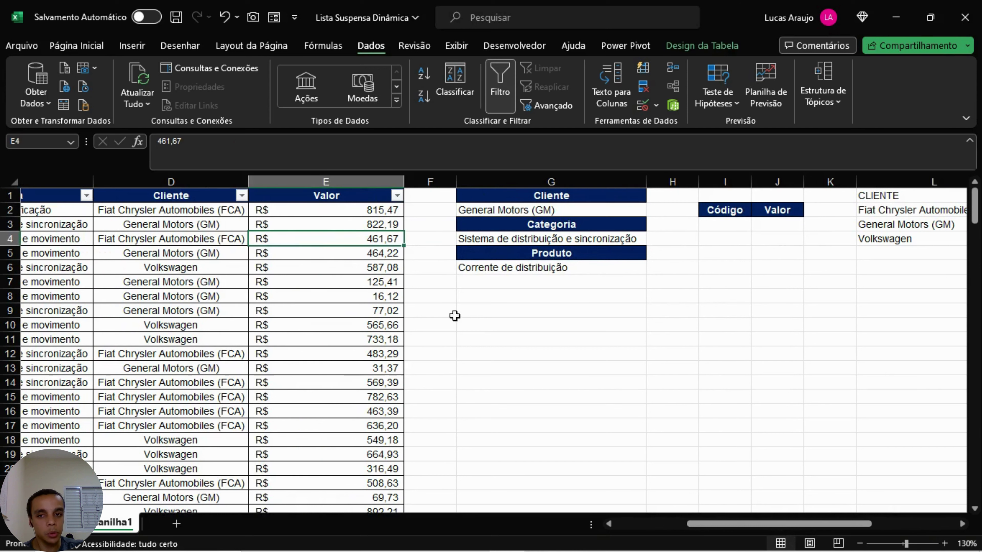
pyautogui.click(386, 326)
# Step: Insert a blank column at F, directly after the Valor column of the table
pyautogui.moveTo(718, 522); pyautogui.dragTo(696, 522)
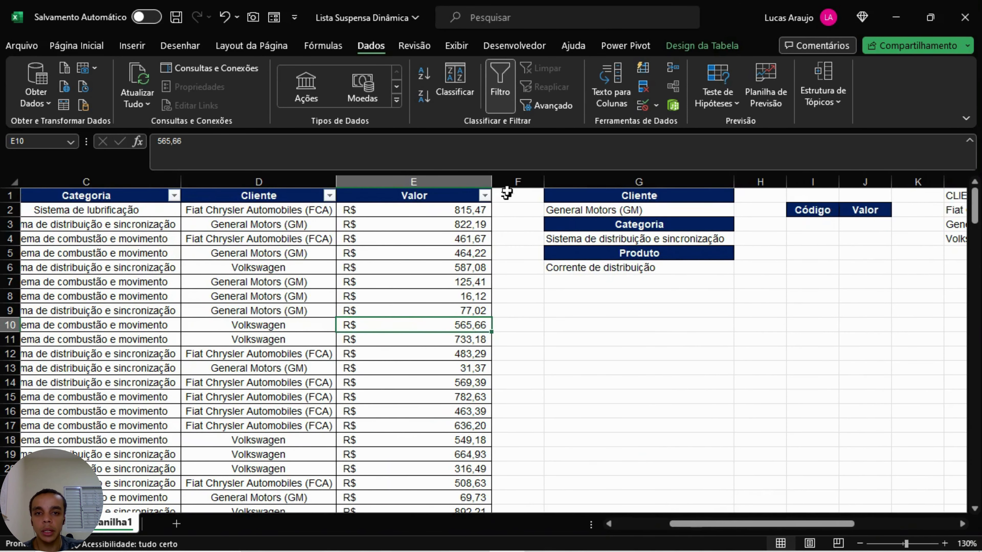
pyautogui.rightClick(508, 182)
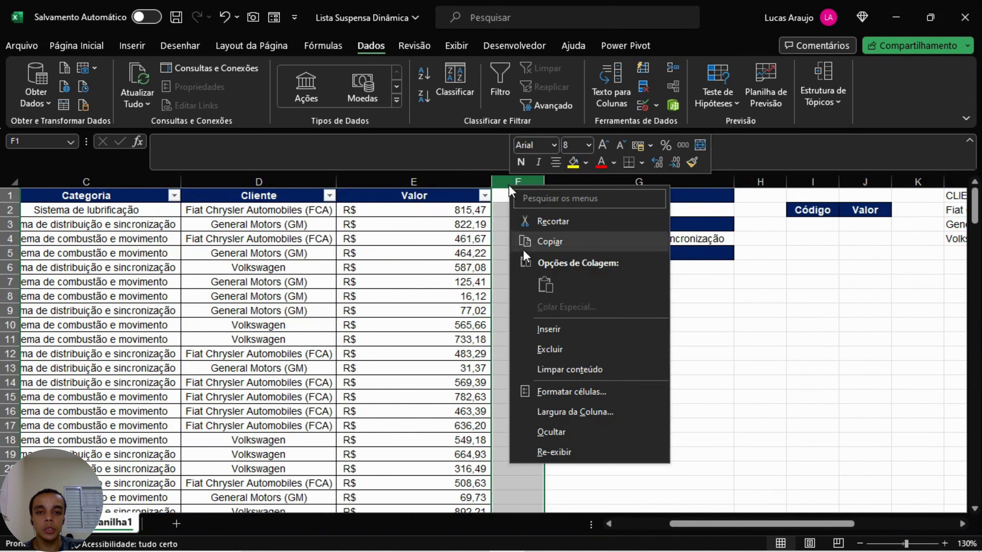
pyautogui.rightClick(500, 178)
pyautogui.rightClick(500, 183)
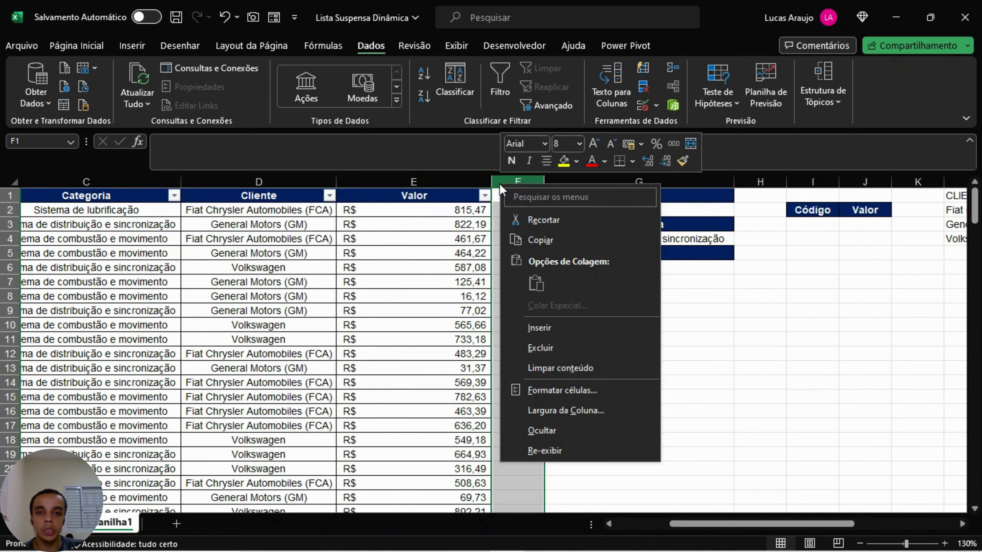
pyautogui.click(541, 328)
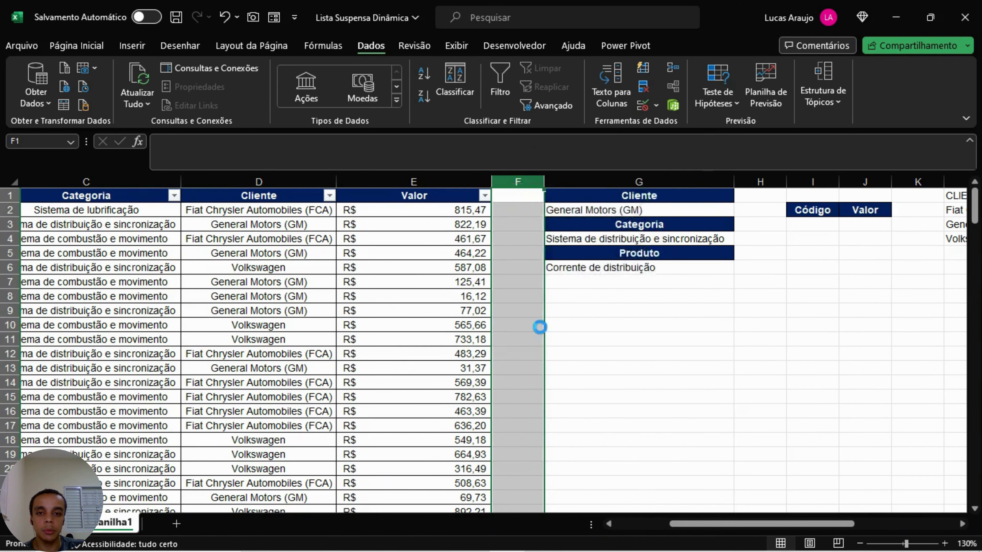
# Step: Enter the header SELECIONADO in F1 to add a new column to the table
pyautogui.click(555, 195)
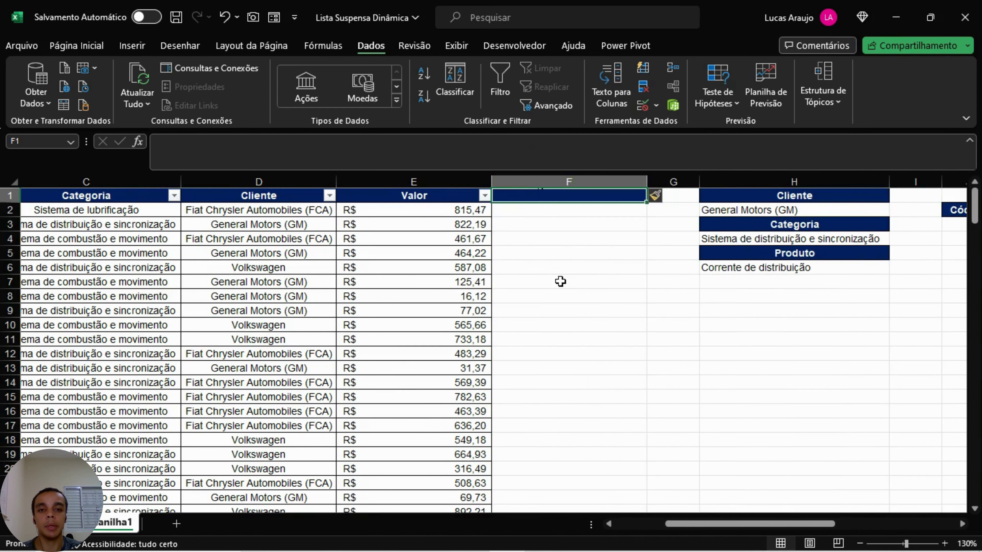
pyautogui.write('SE')
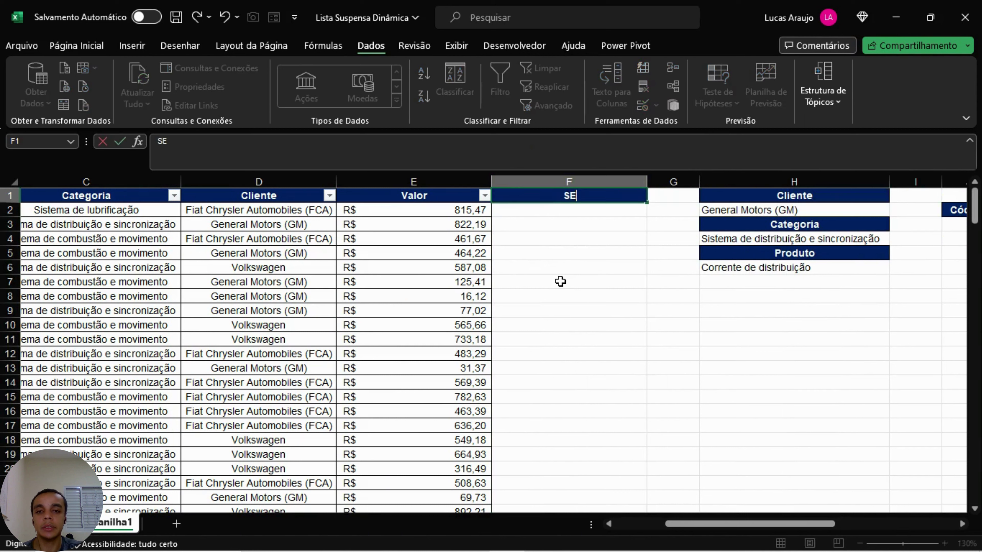
pyautogui.write('LECIONADO')
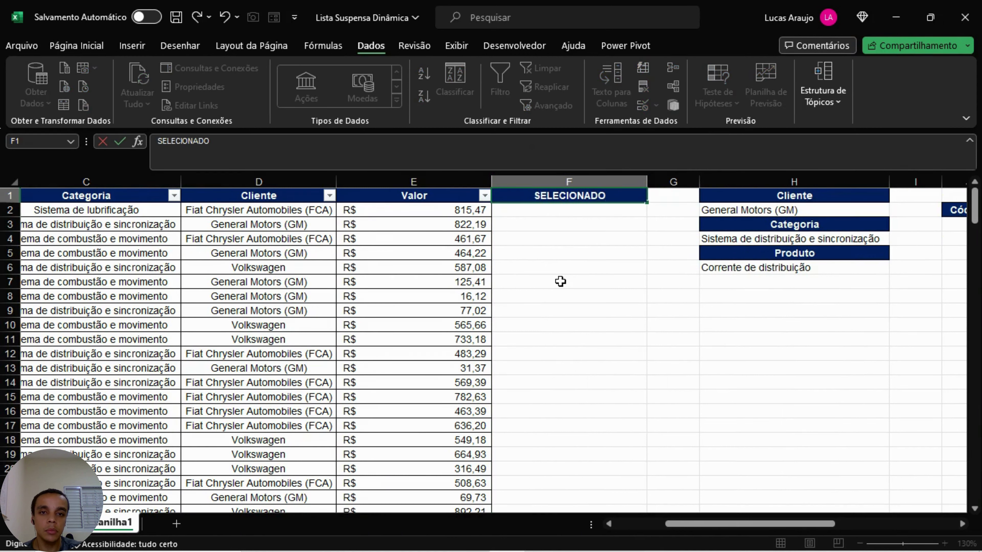
pyautogui.press('Return')
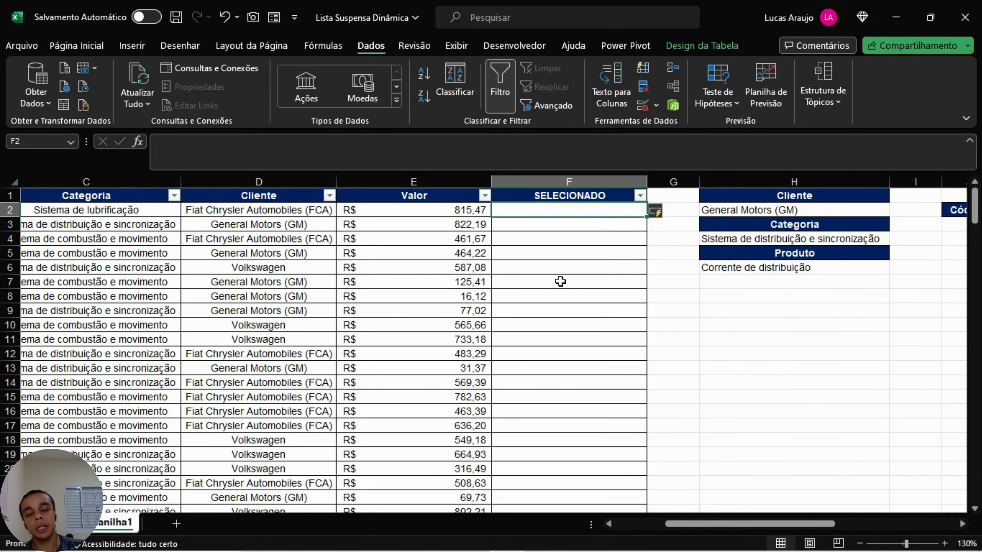
pyautogui.write('=SE(E')
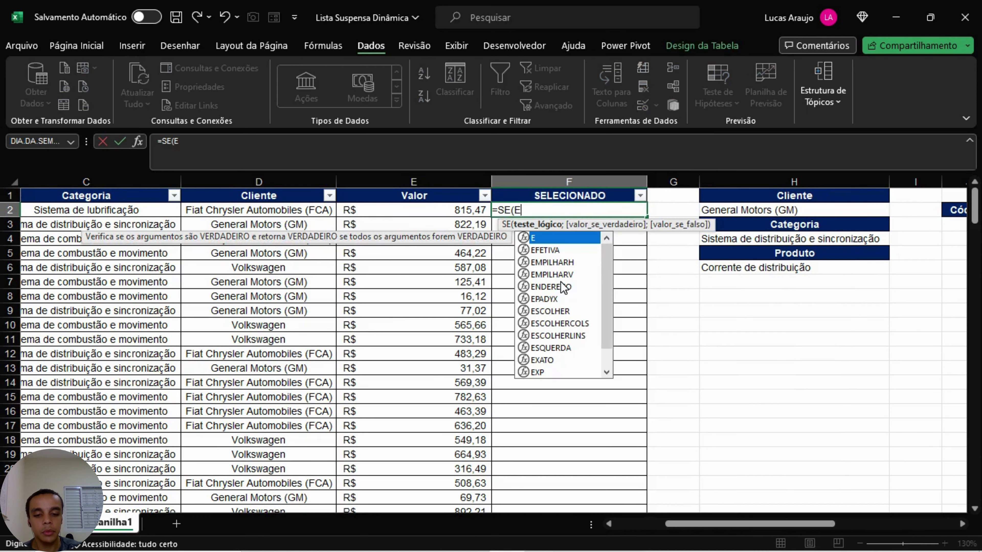
pyautogui.write('(')
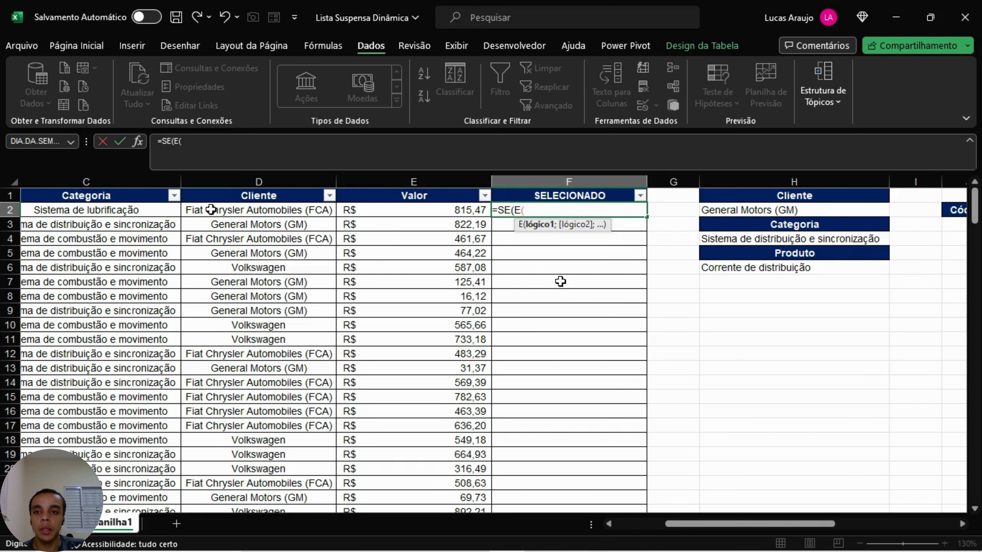
pyautogui.click(227, 209)
pyautogui.write('=')
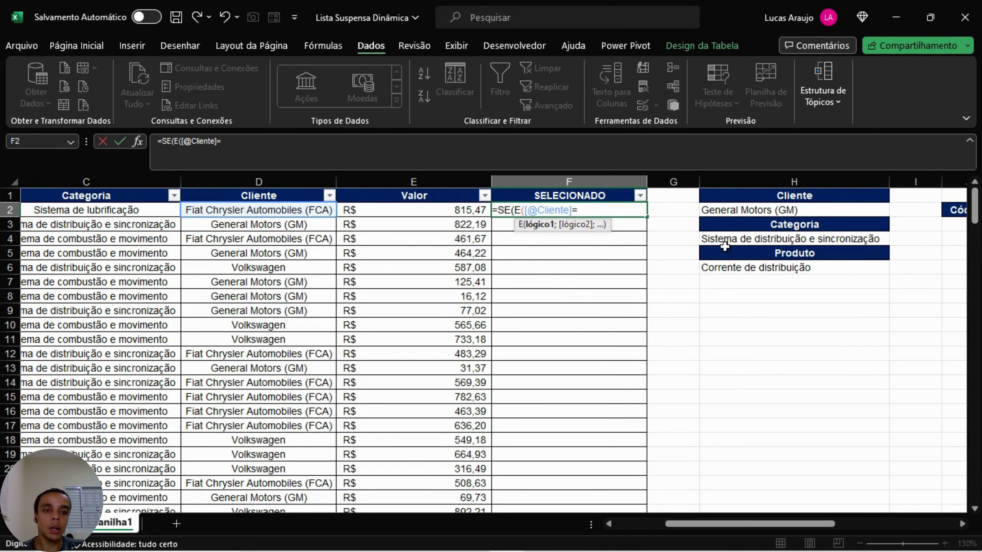
pyautogui.click(767, 210)
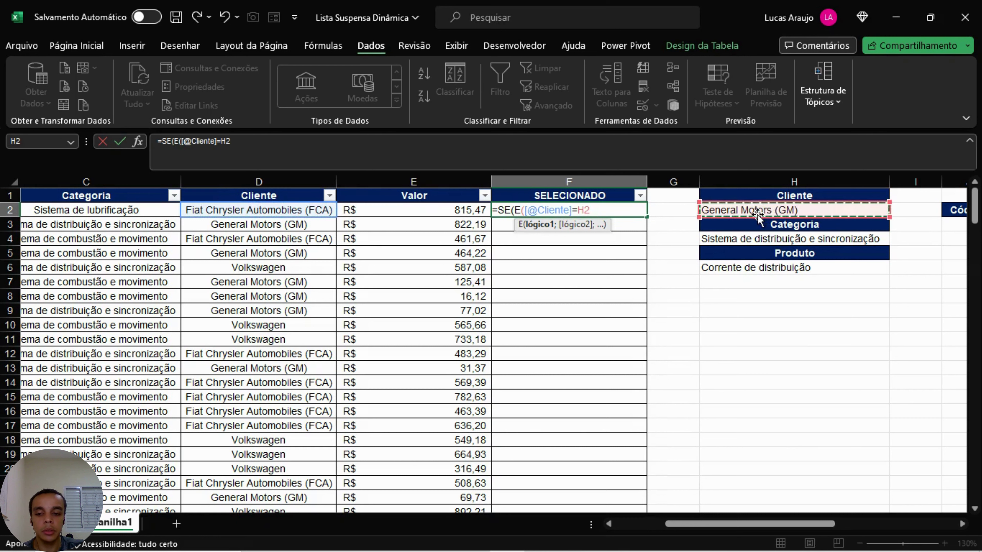
pyautogui.press('F4')
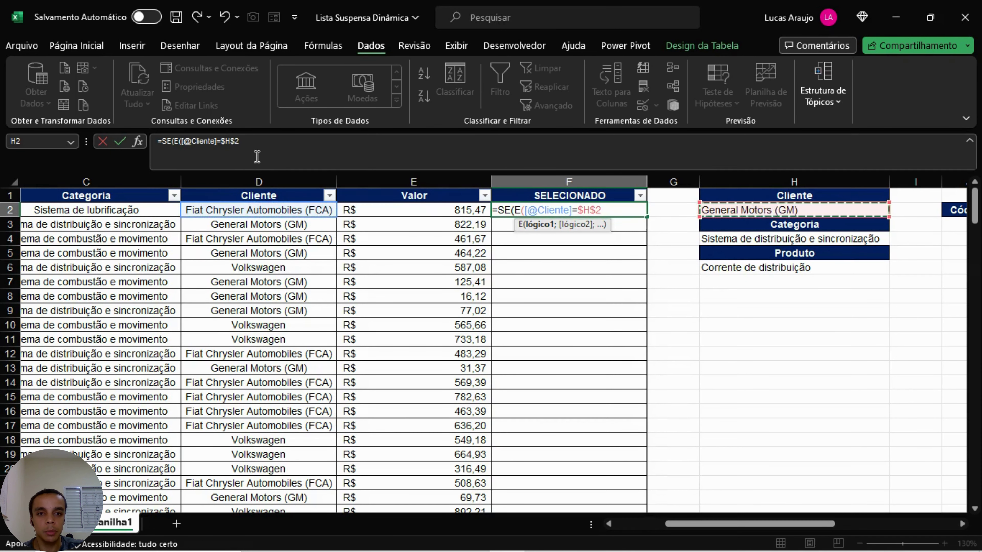
pyautogui.write(';')
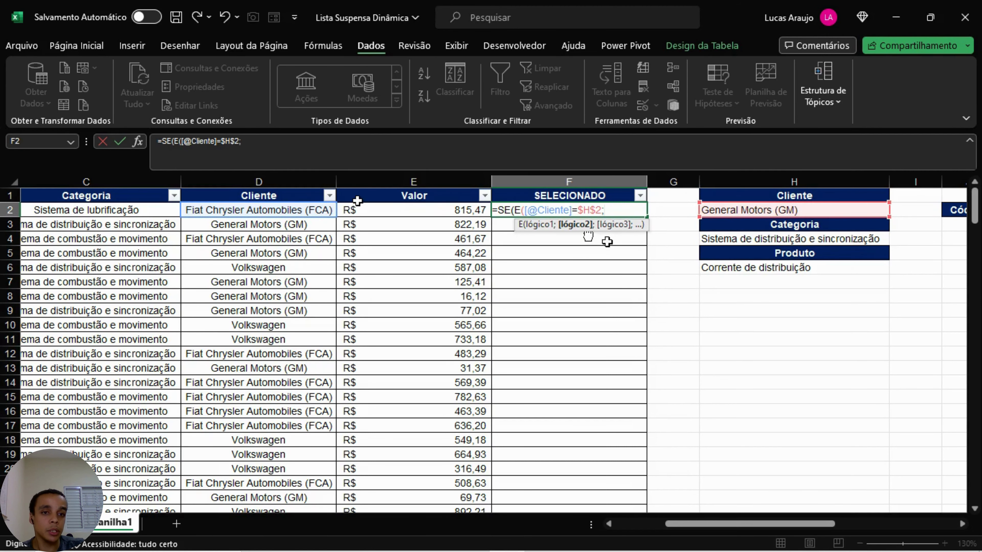
pyautogui.click(130, 212)
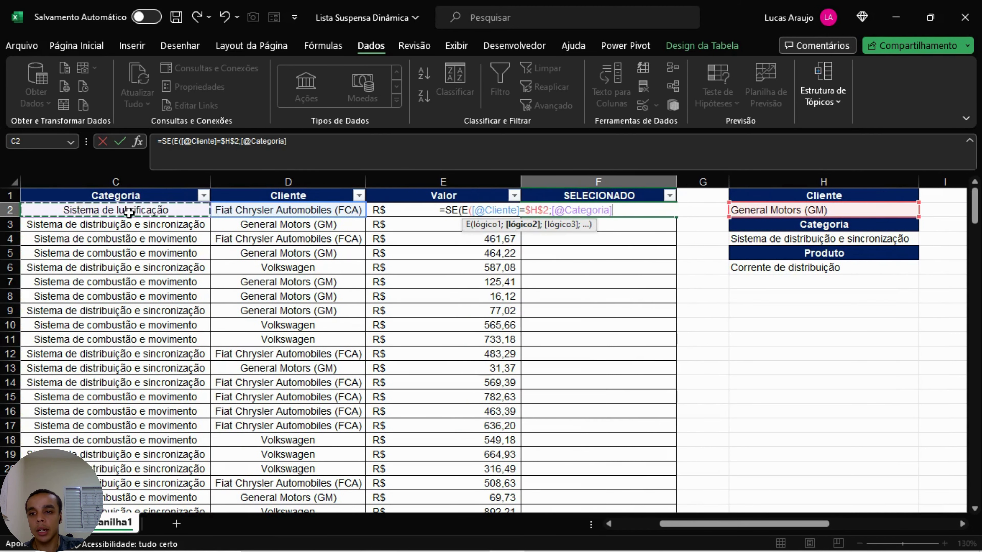
pyautogui.write('=')
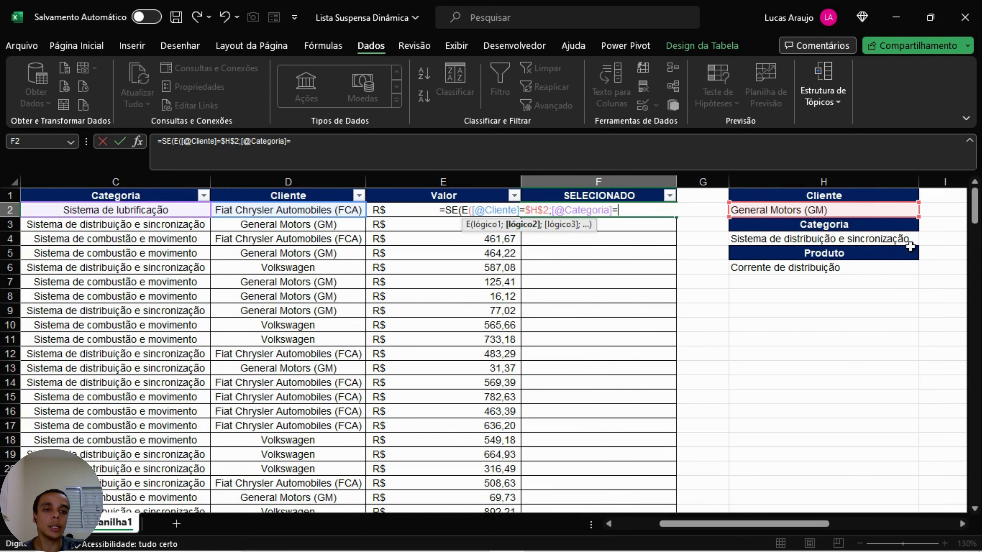
pyautogui.click(906, 241)
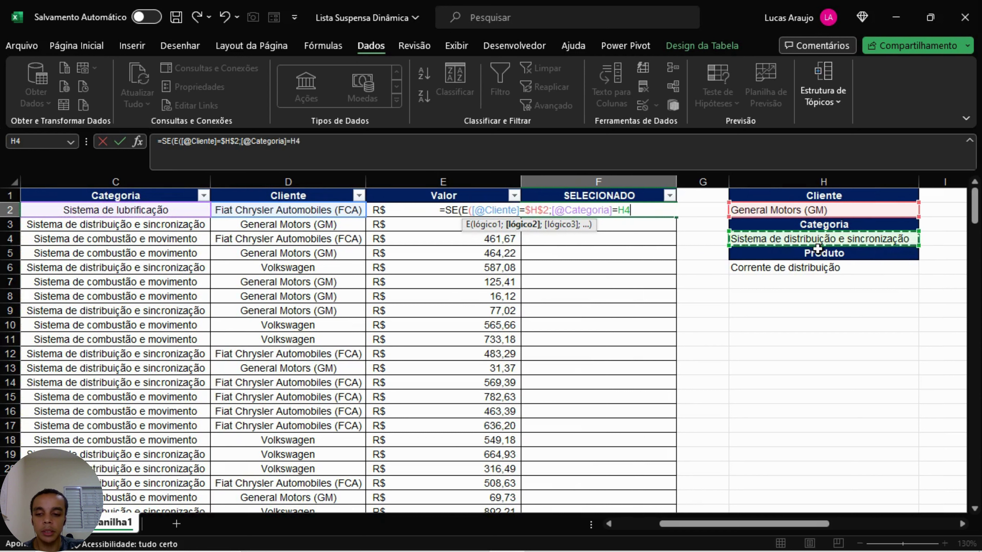
pyautogui.press('F4')
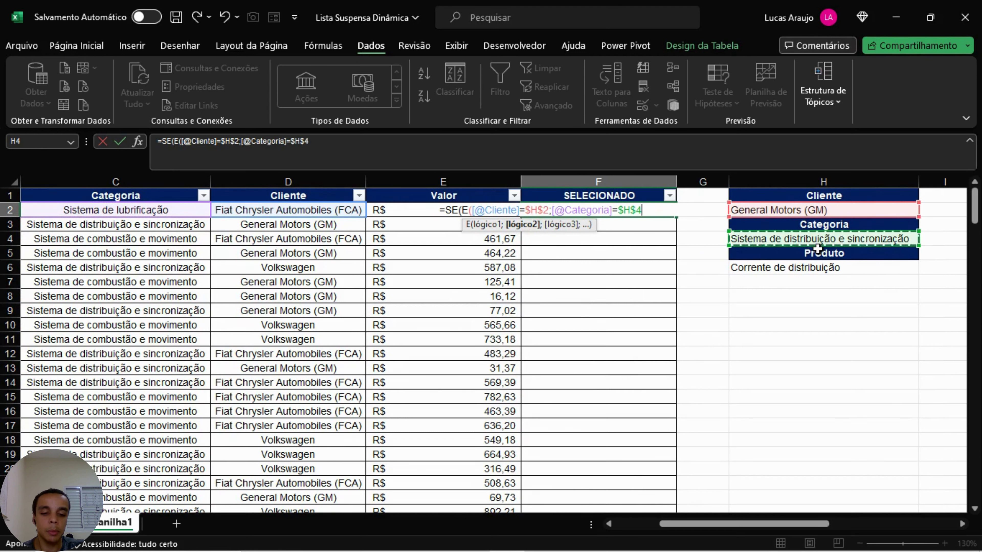
pyautogui.write(';')
pyautogui.moveTo(742, 524); pyautogui.dragTo(706, 524)
pyautogui.click(180, 214)
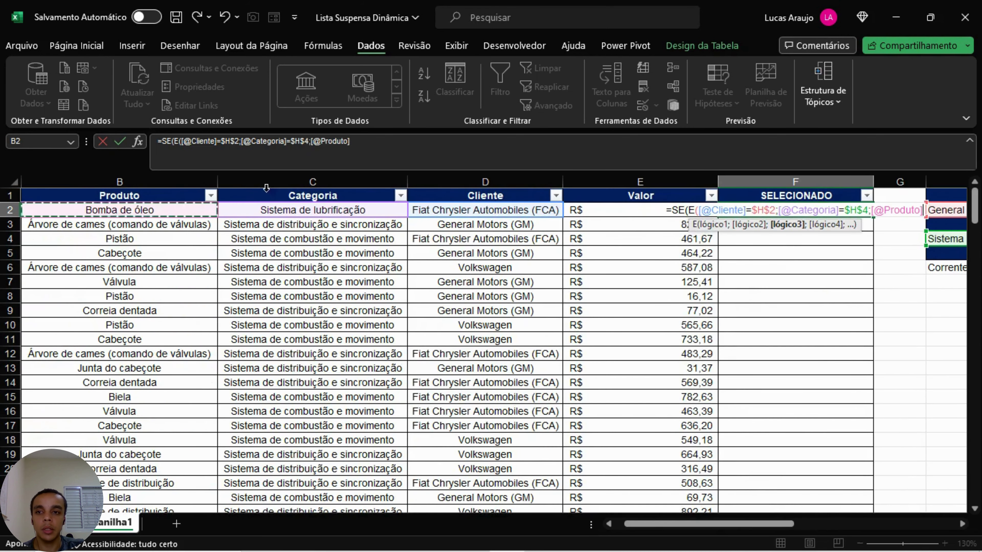
pyautogui.write('=')
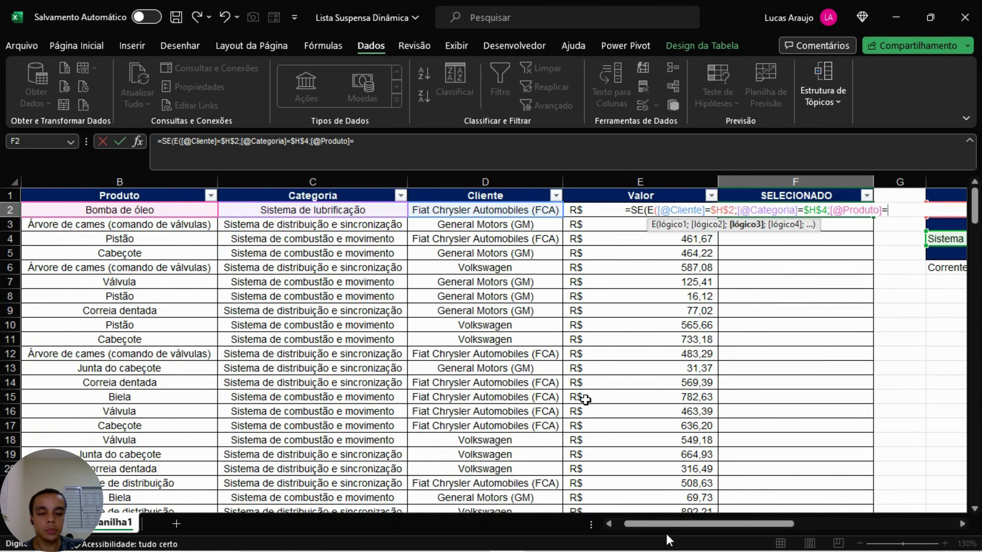
pyautogui.moveTo(689, 524); pyautogui.dragTo(739, 524)
pyautogui.click(739, 268)
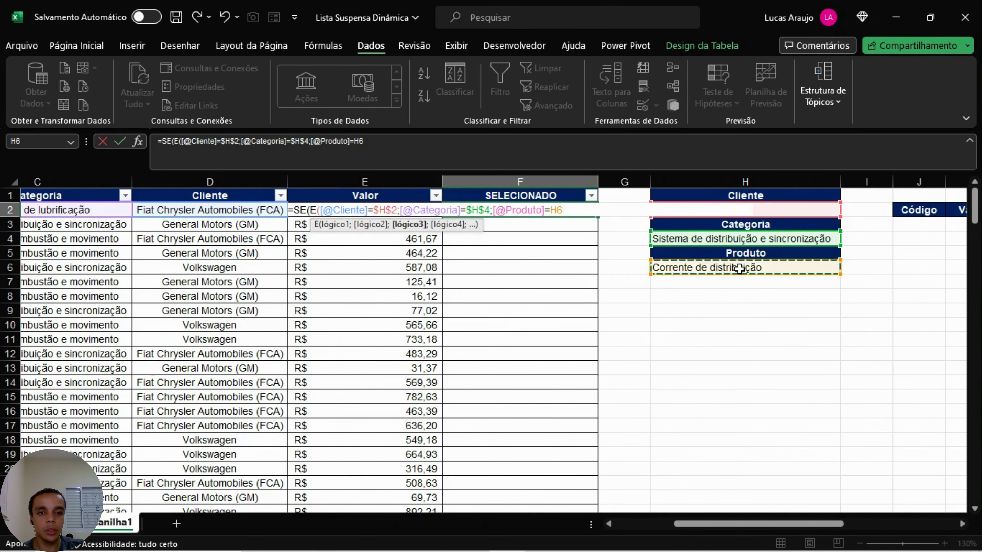
pyautogui.press('F4')
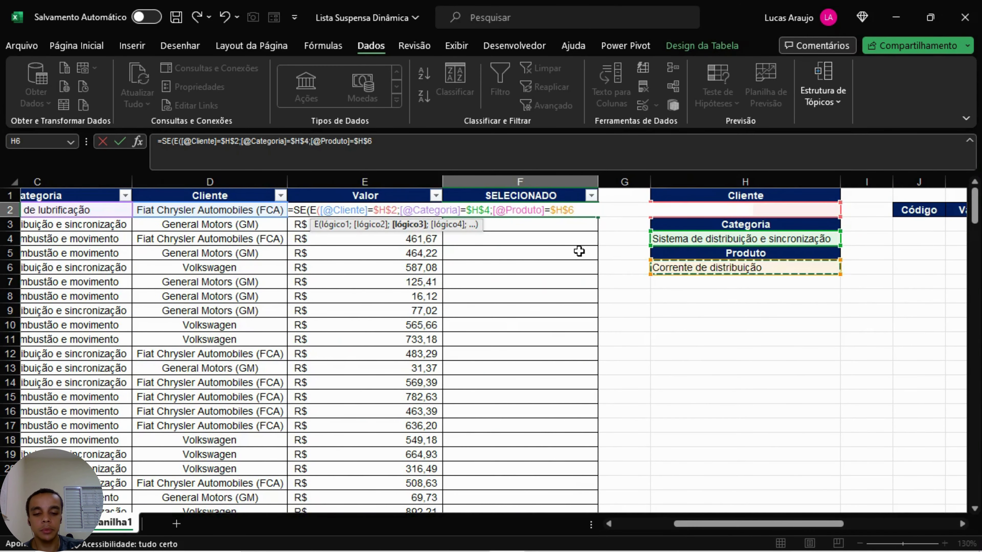
pyautogui.write(')')
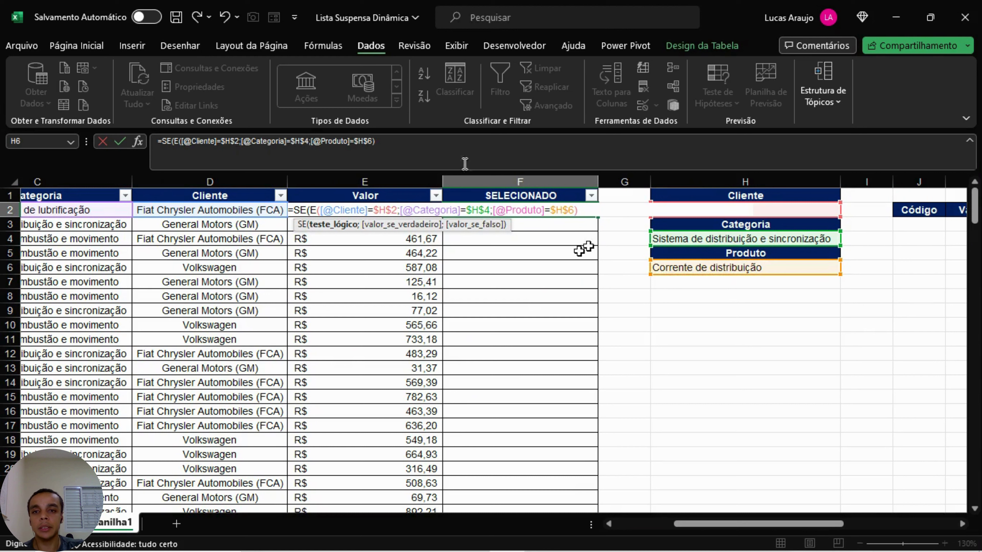
# Step: Complete the F2 SE formula with 1 for a true result and 0 for a false one, and enter it
pyautogui.press('F2')
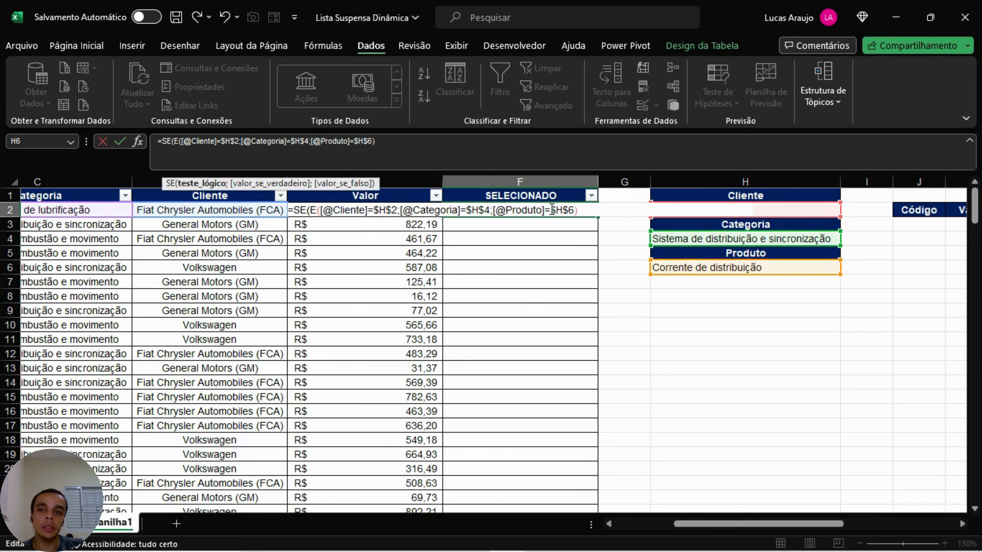
pyautogui.write(';')
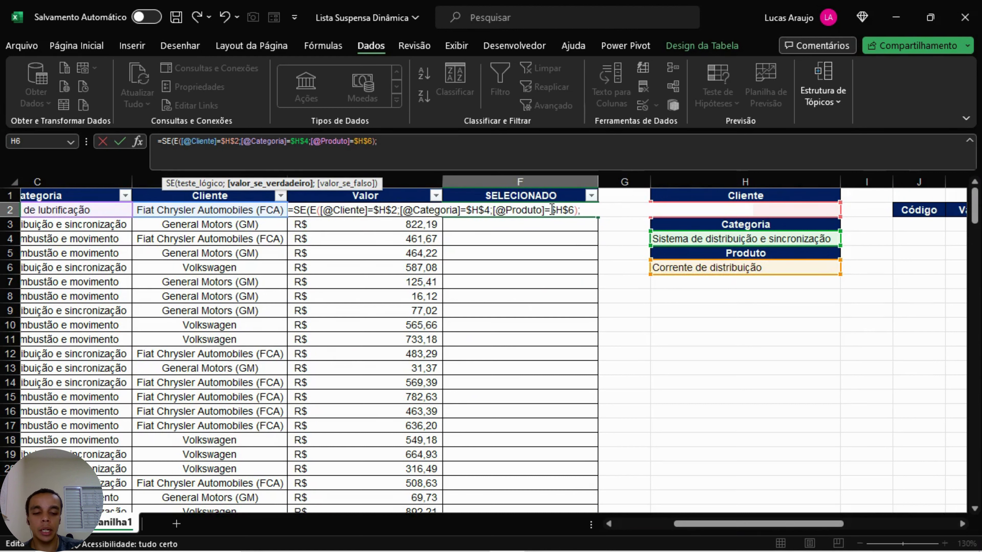
pyautogui.write('1')
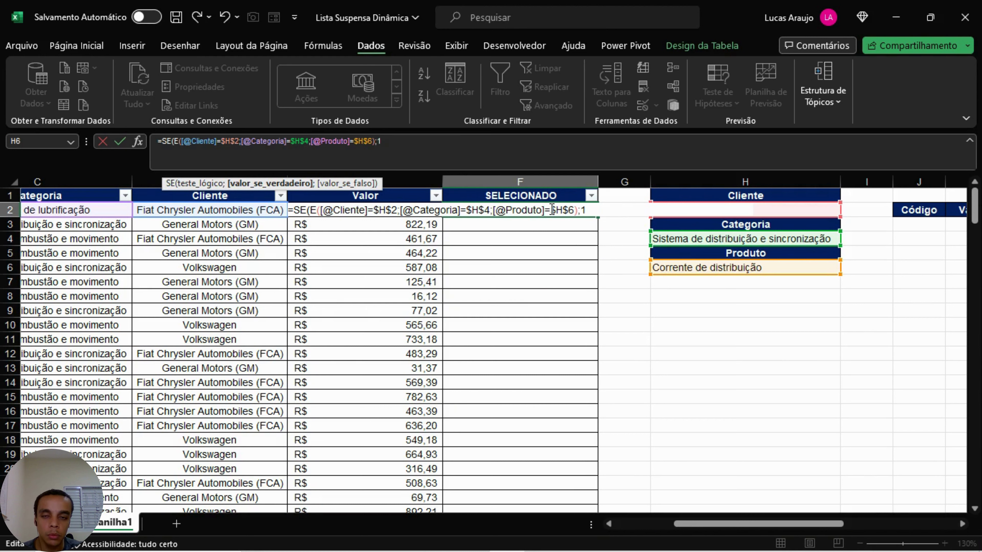
pyautogui.write(';0')
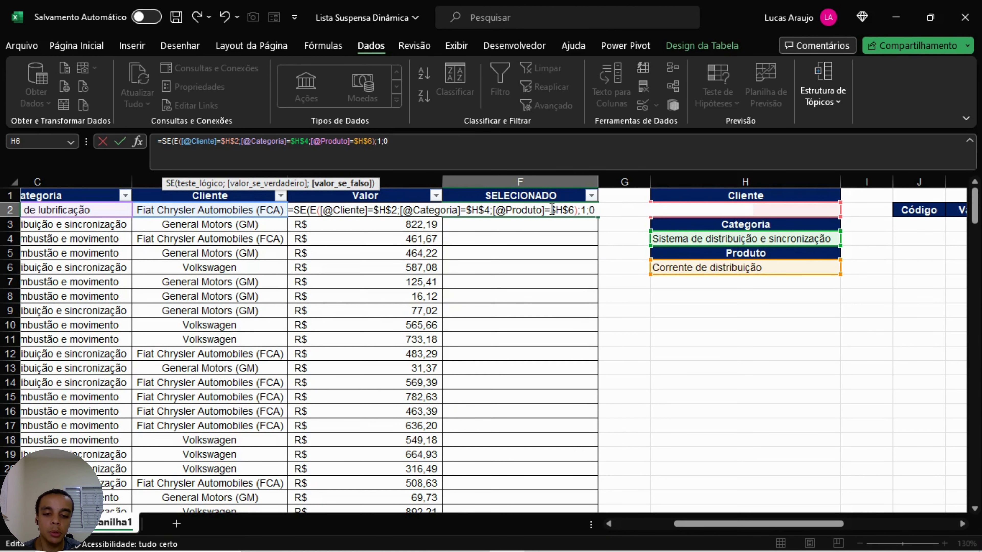
pyautogui.write(')')
pyautogui.press('Return')
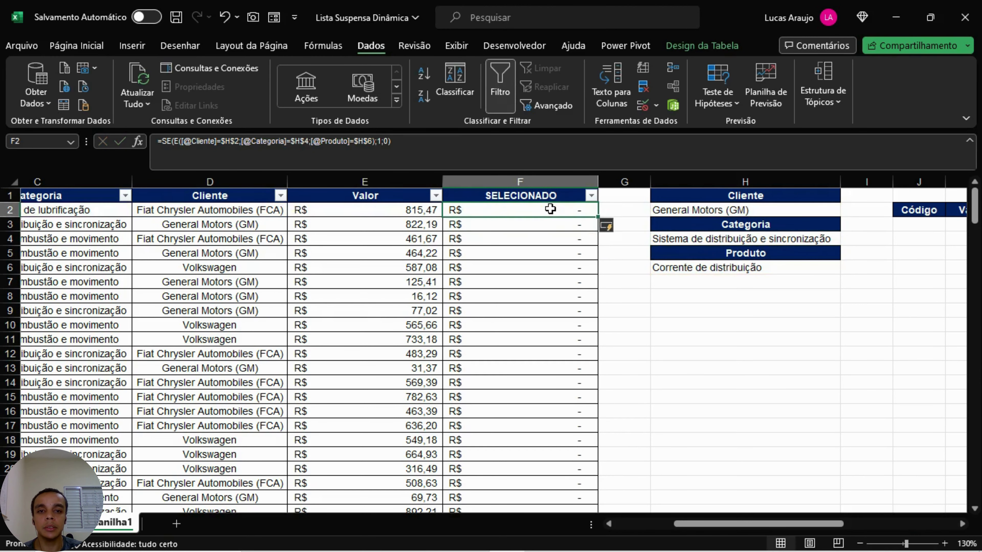
# Step: Set the SELECIONADO column's number format to Geral and autofit the column width
pyautogui.scroll(-5, 560, 232)
pyautogui.scroll(5, 567, 367)
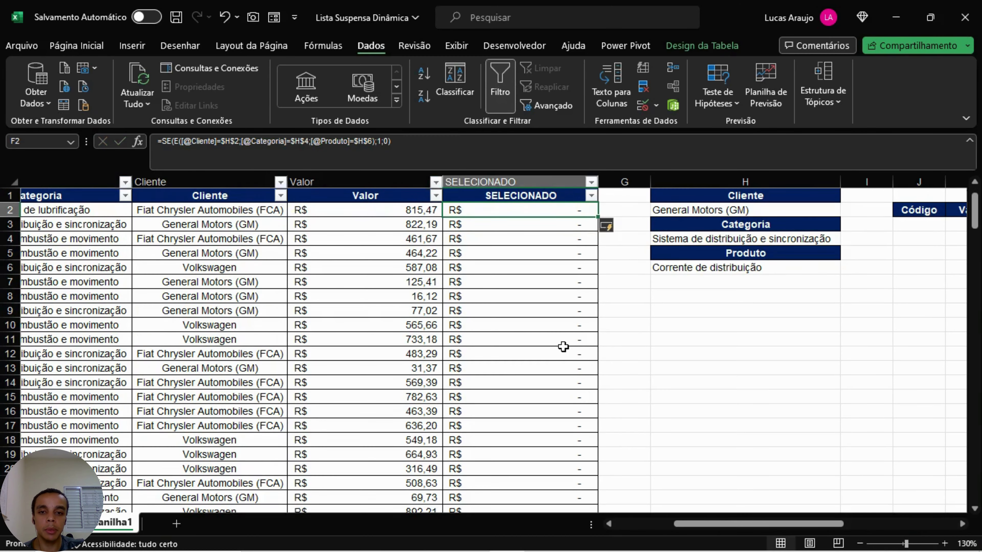
pyautogui.click(546, 179)
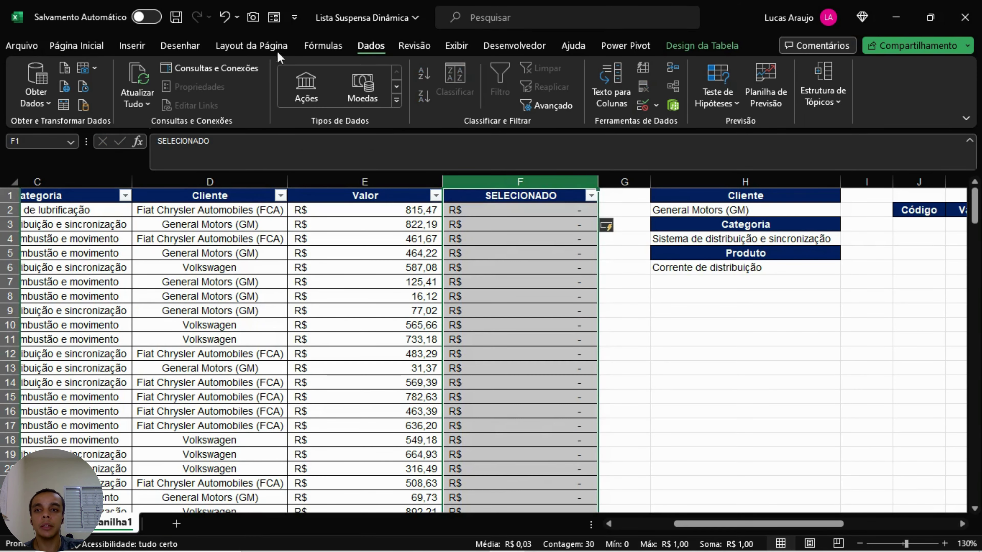
pyautogui.click(80, 45)
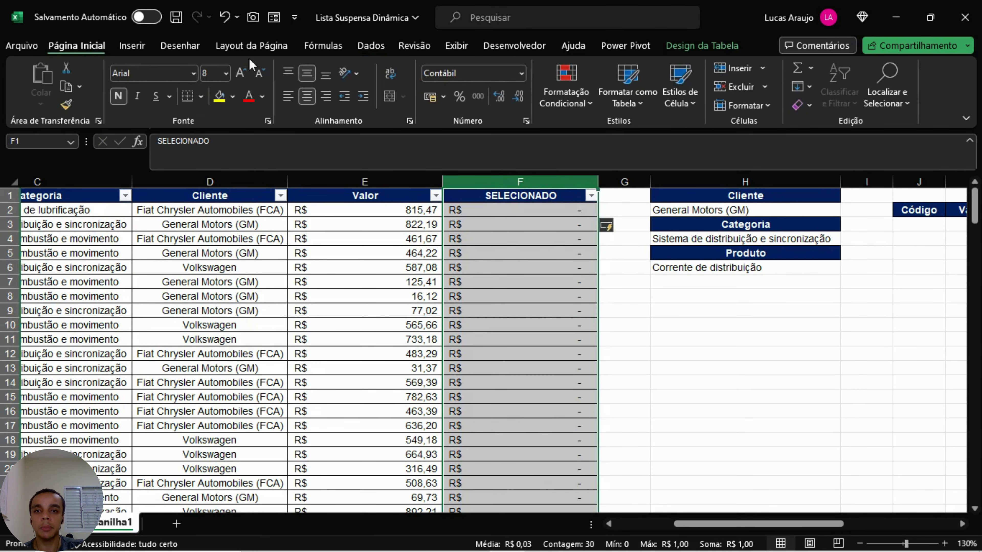
pyautogui.click(520, 73)
pyautogui.click(499, 101)
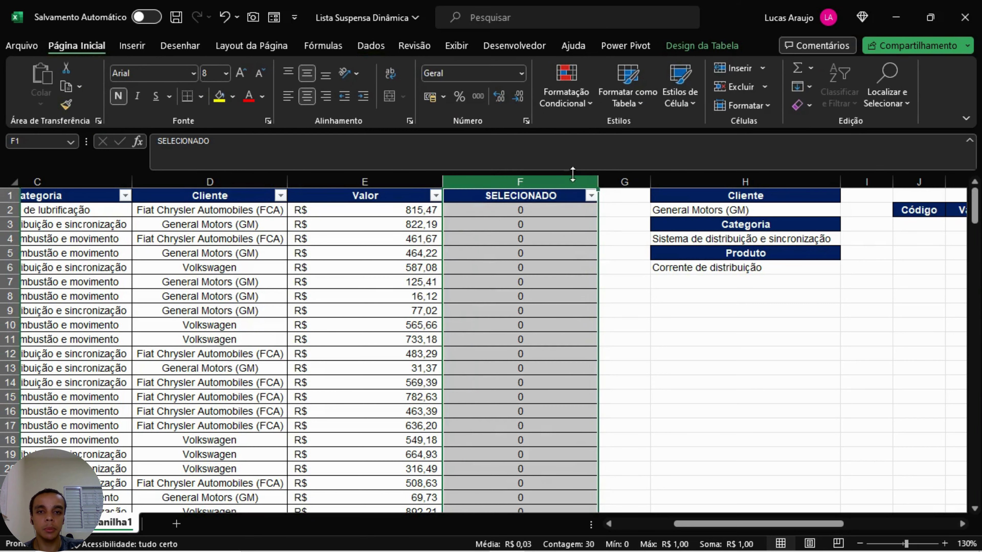
pyautogui.doubleClick(598, 182)
# Step: Check the marked row in SELECIONADO, change the Produto selection in H6 to Correia dentada, and check the marks again
pyautogui.scroll(-5, 514, 205)
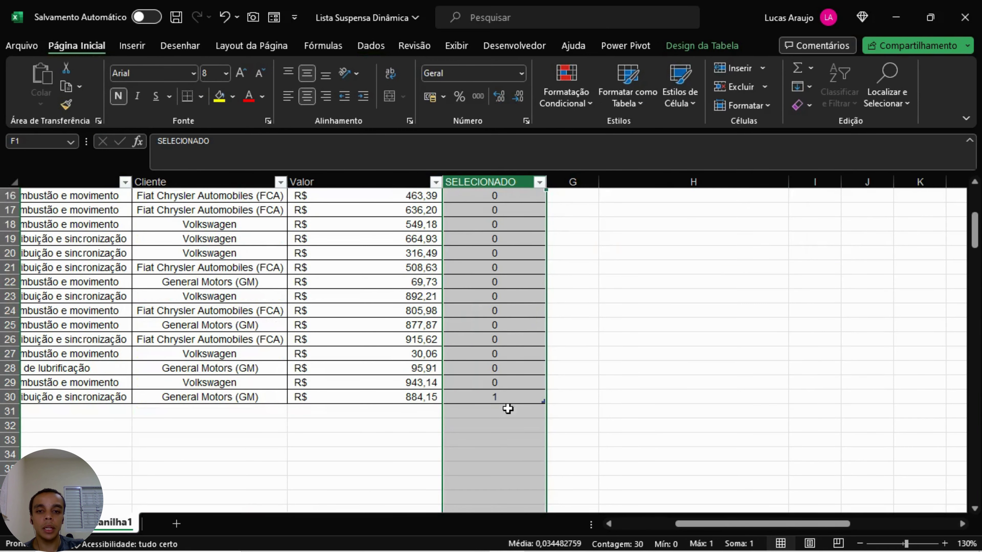
pyautogui.click(514, 397)
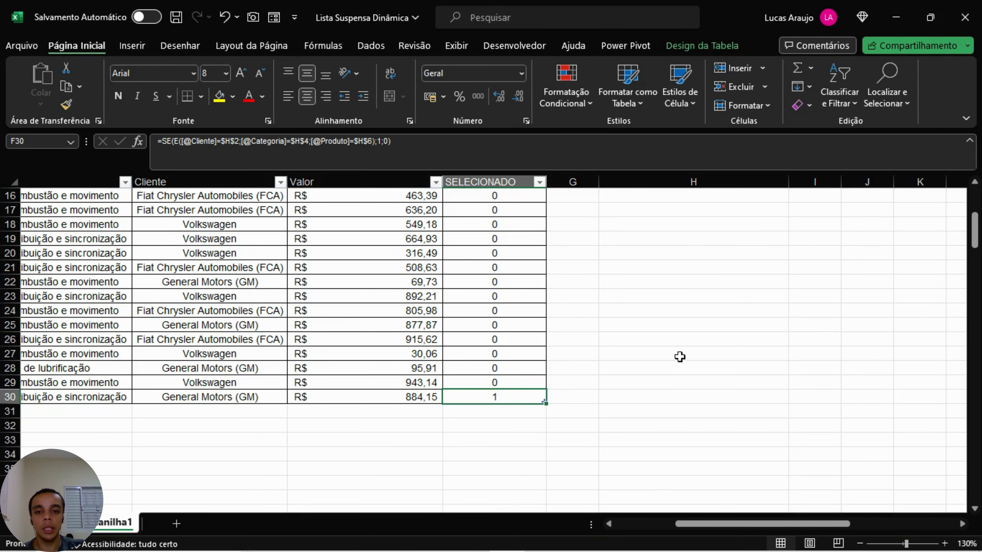
pyautogui.scroll(5, 713, 307)
pyautogui.click(755, 266)
pyautogui.click(794, 267)
pyautogui.click(685, 295)
pyautogui.scroll(-4, 539, 272)
pyautogui.scroll(4, 518, 294)
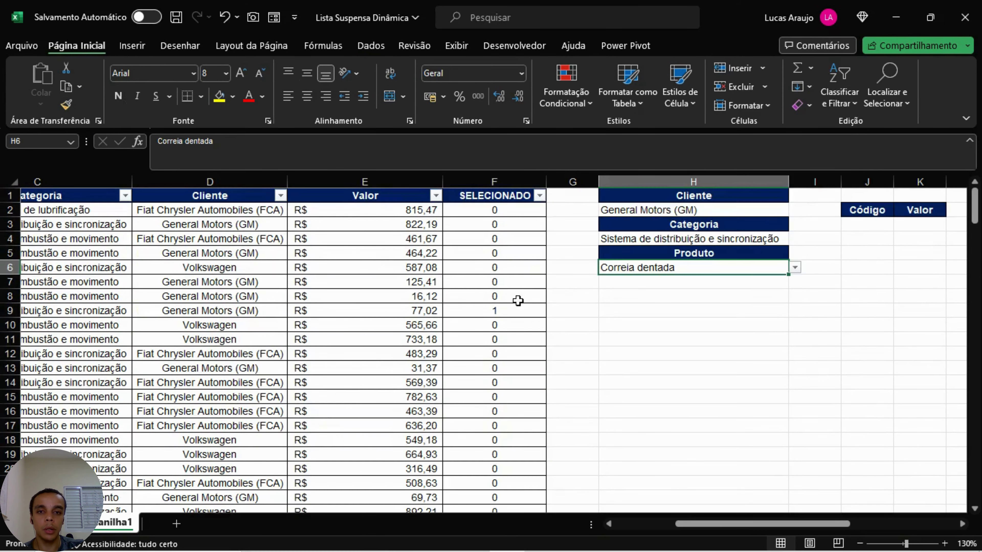
pyautogui.click(508, 308)
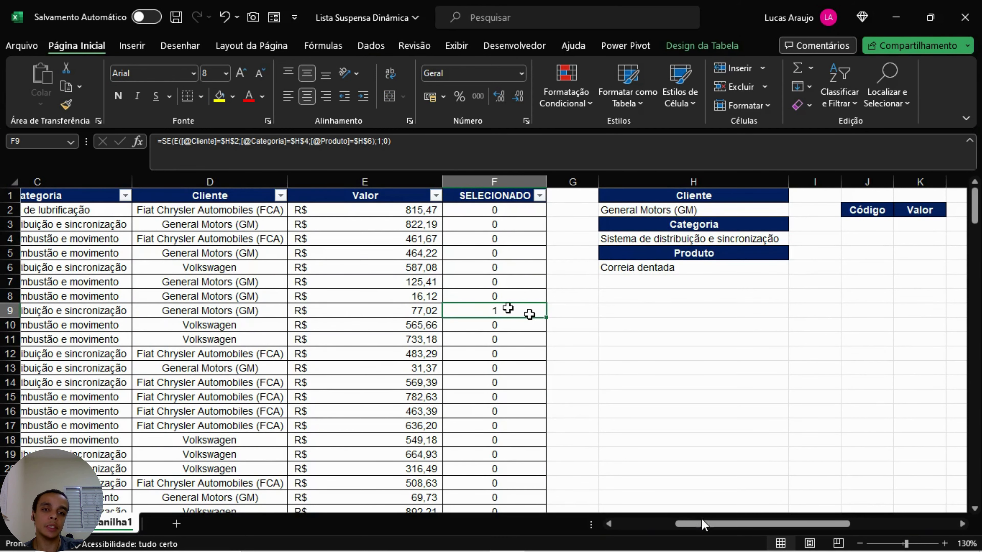
# Step: Start a PROCX formula in J3, under Código, with 1 as the lookup value
pyautogui.moveTo(732, 523); pyautogui.dragTo(766, 524)
pyautogui.click(680, 227)
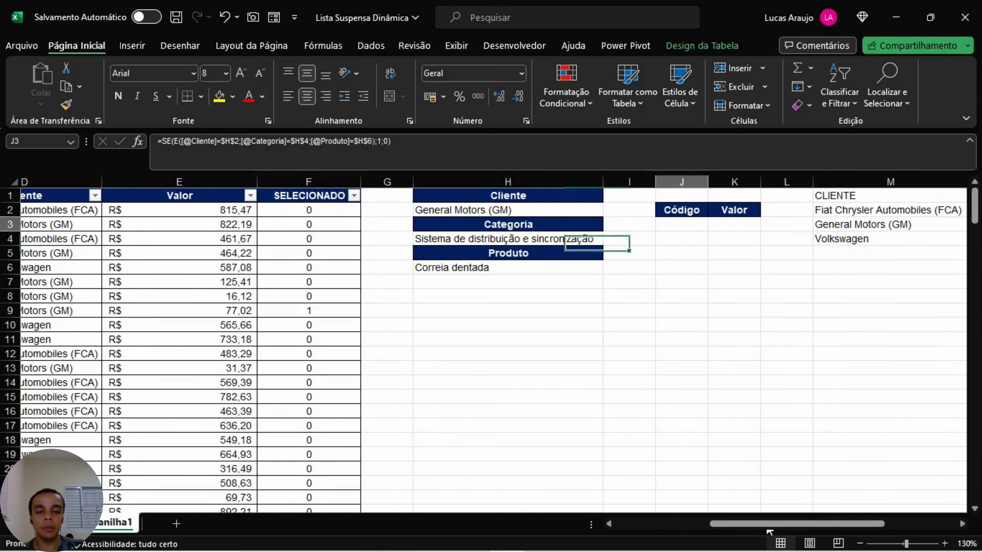
pyautogui.write('=')
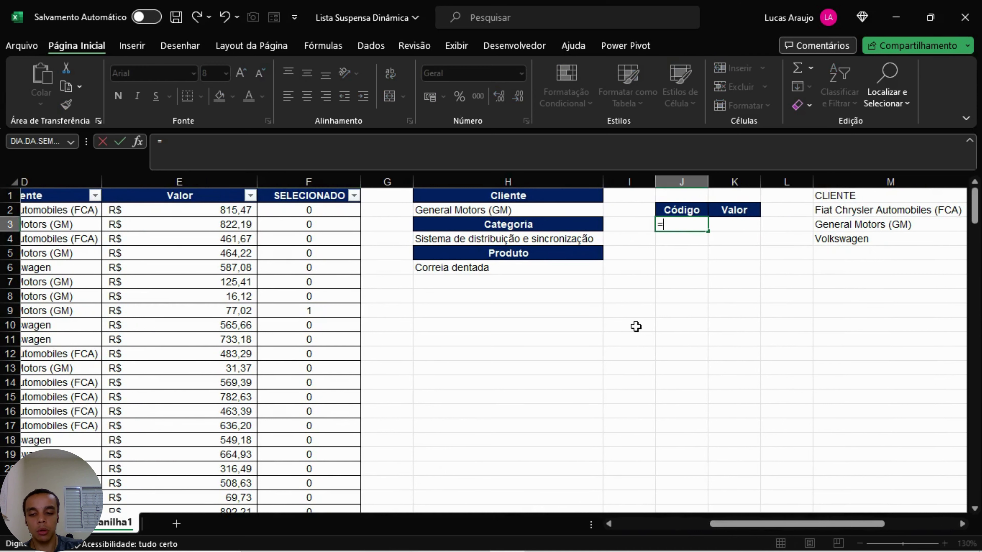
pyautogui.write('PROCX')
pyautogui.press('BackSpace')
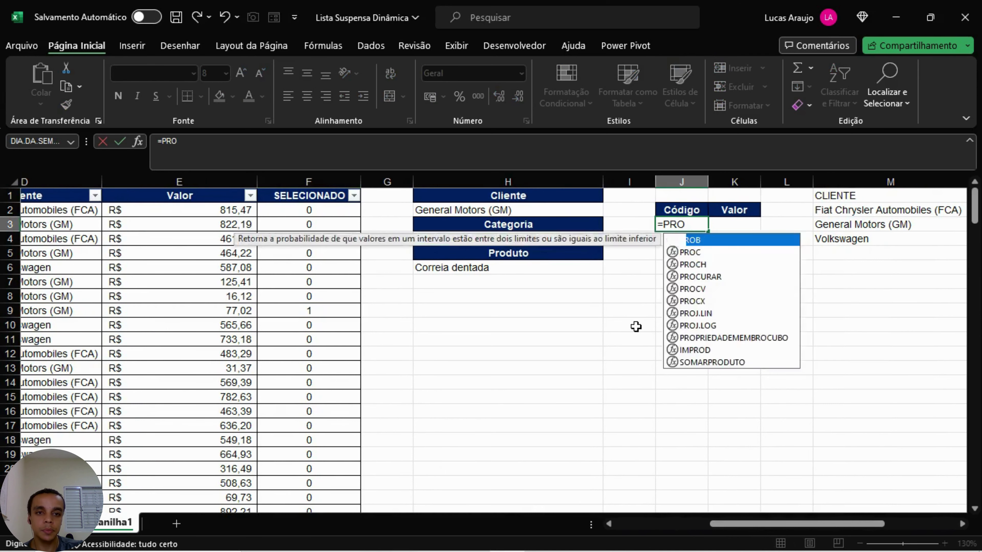
pyautogui.write('CX(')
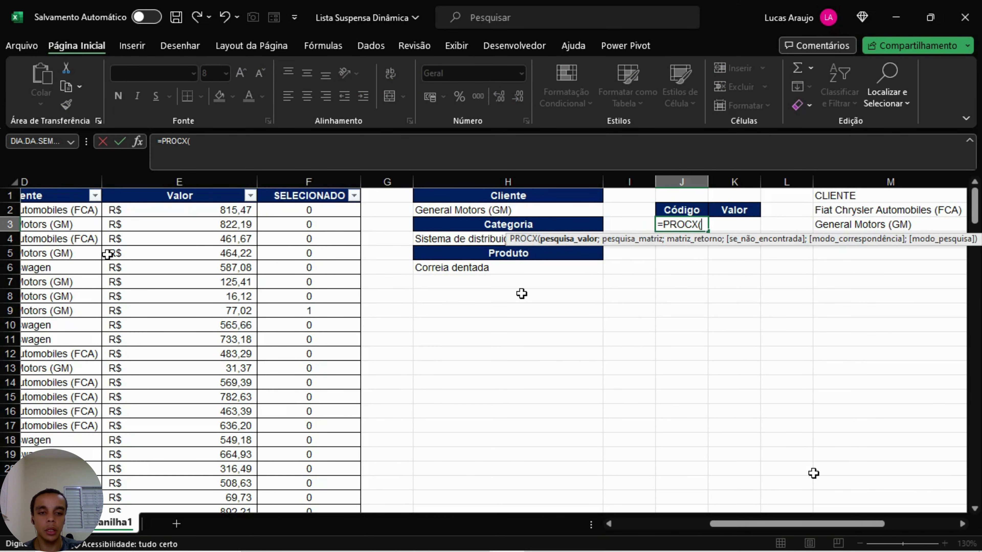
pyautogui.moveTo(826, 523)
pyautogui.mouseDown()
pyautogui.moveTo(726, 522)
pyautogui.moveTo(827, 503)
pyautogui.mouseUp()
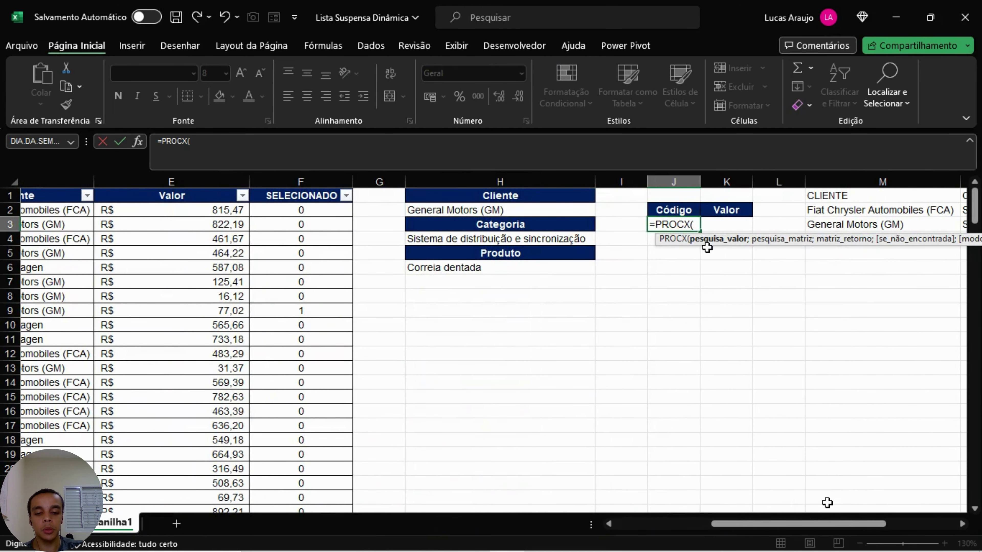
pyautogui.write('1')
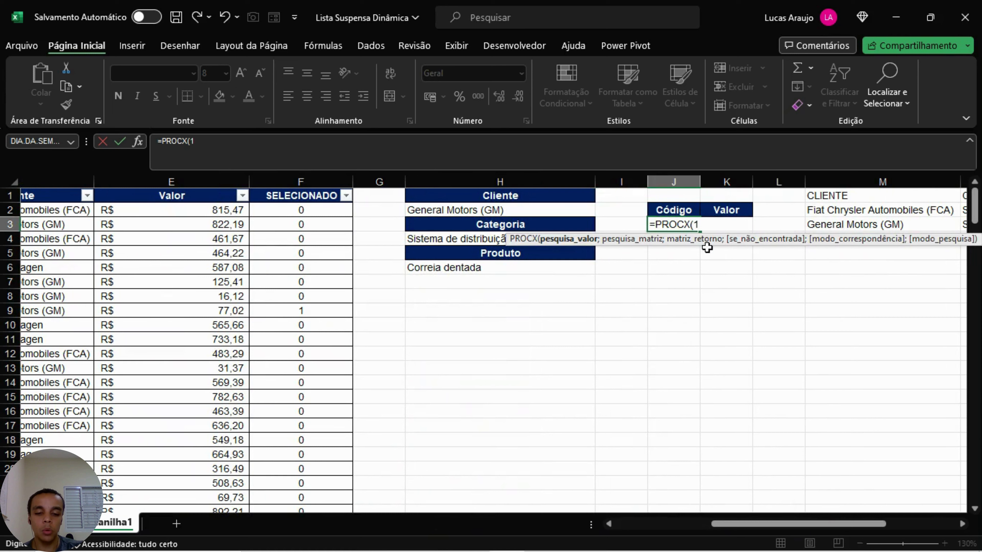
pyautogui.write(';')
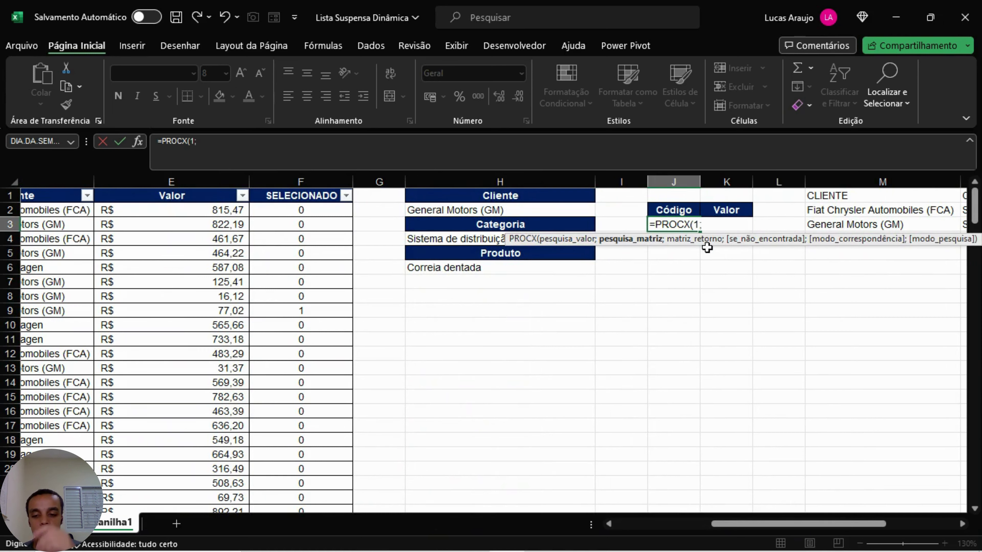
# Step: Add TAB_BD[SELECIONADO] as the lookup array of the J3 PROCX formula
pyautogui.write('TAB')
pyautogui.press('Tab')
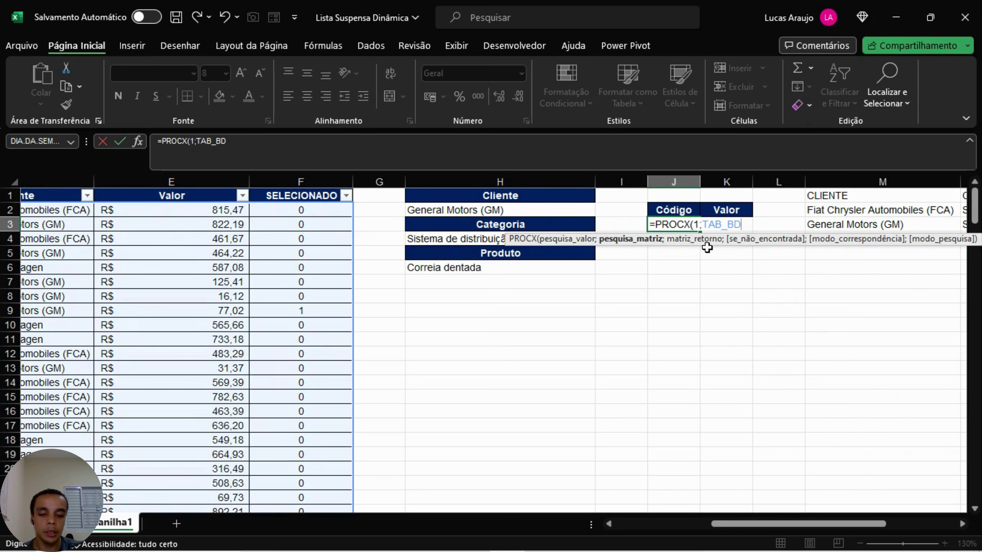
pyautogui.write('[')
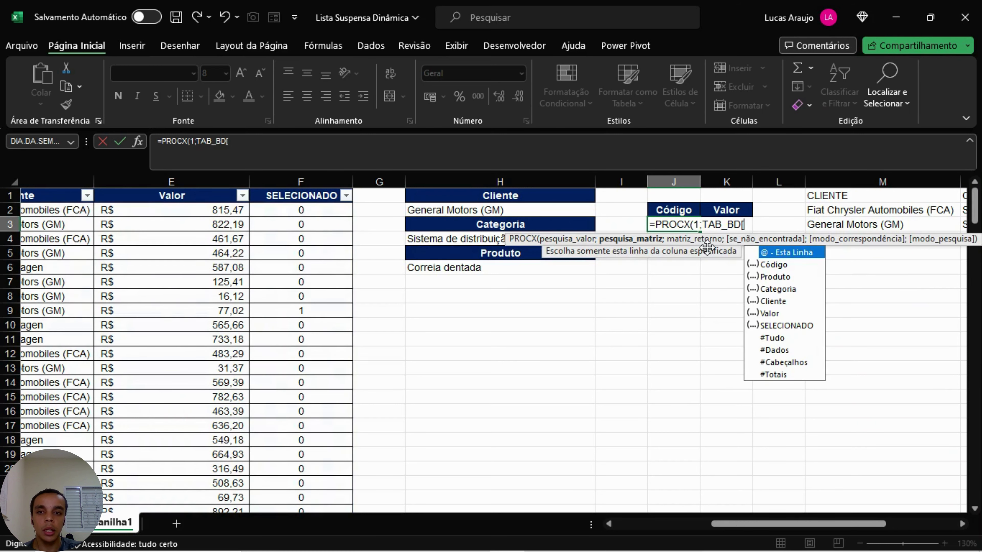
pyautogui.write('SE')
pyautogui.press('Tab')
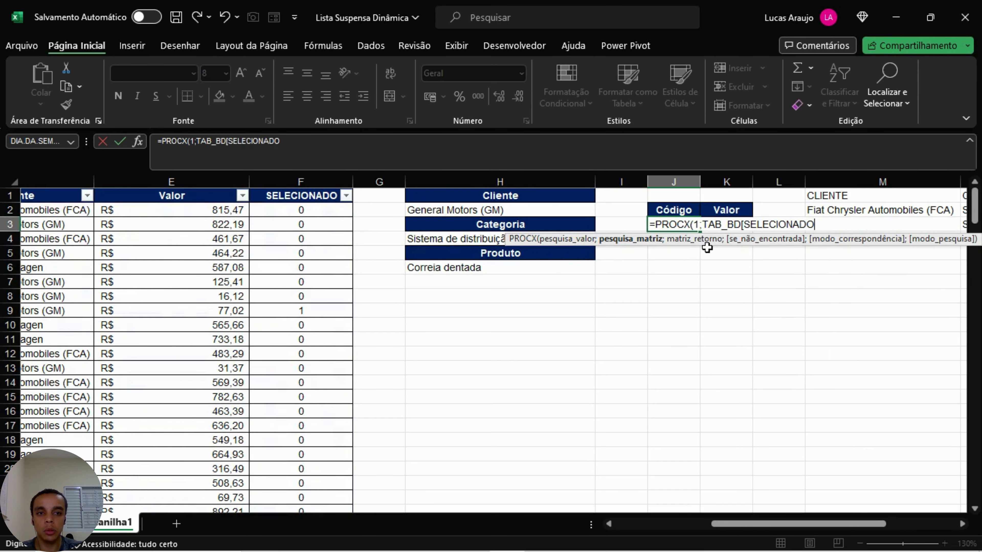
pyautogui.write(']')
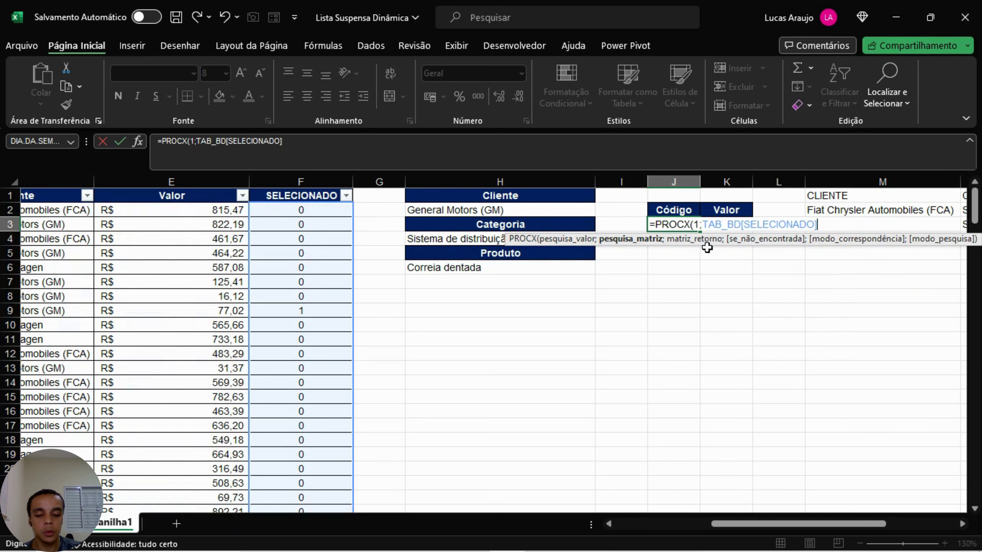
pyautogui.write(';')
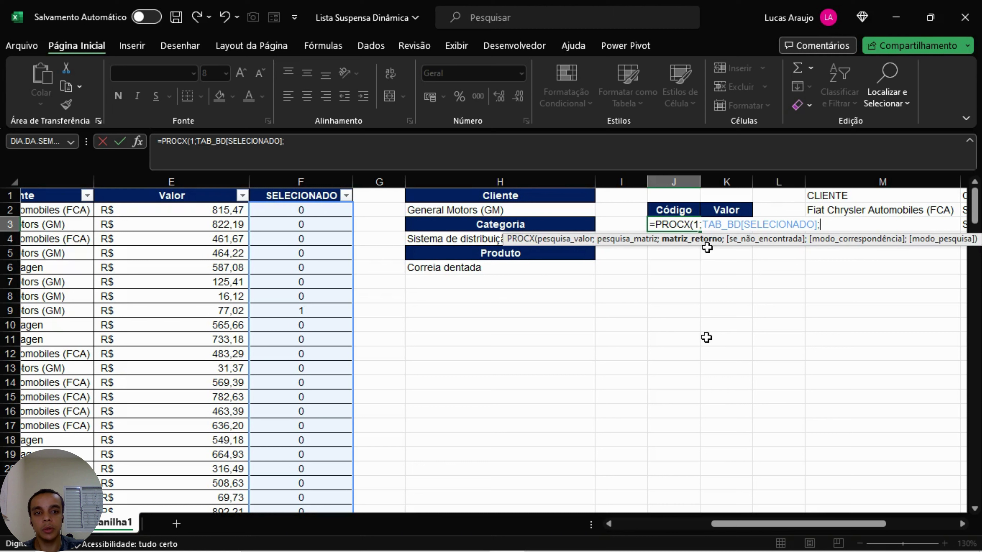
# Step: Complete the J3 PROCX formula with TAB_BD[Código] as the return array and "" when nothing is found, and enter it
pyautogui.write('T')
pyautogui.press('Tab')
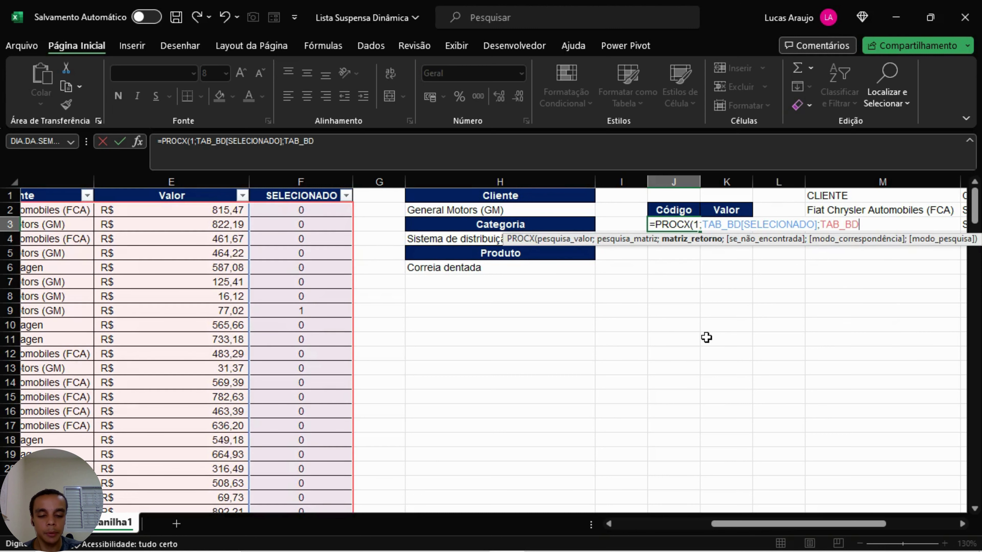
pyautogui.write('[C')
pyautogui.press('Tab')
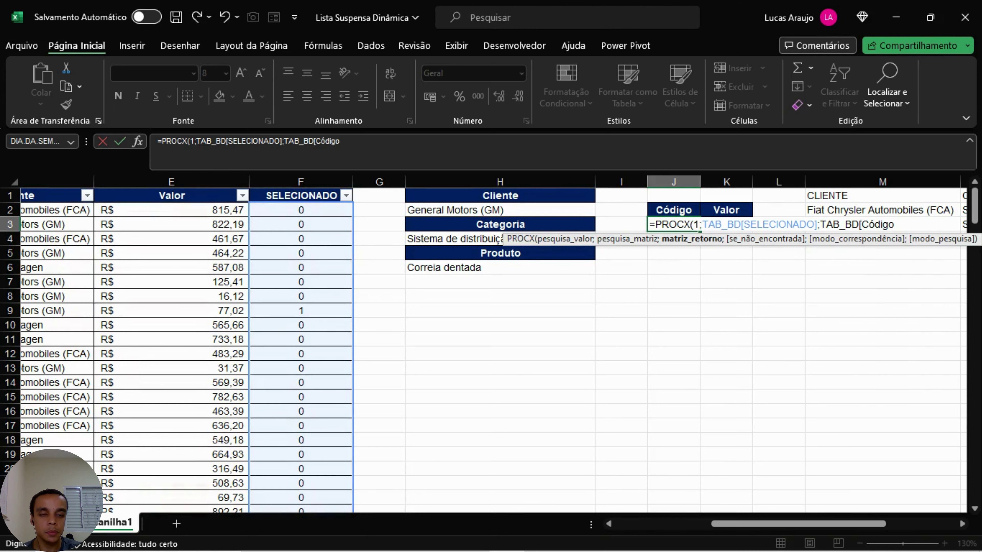
pyautogui.write('];')
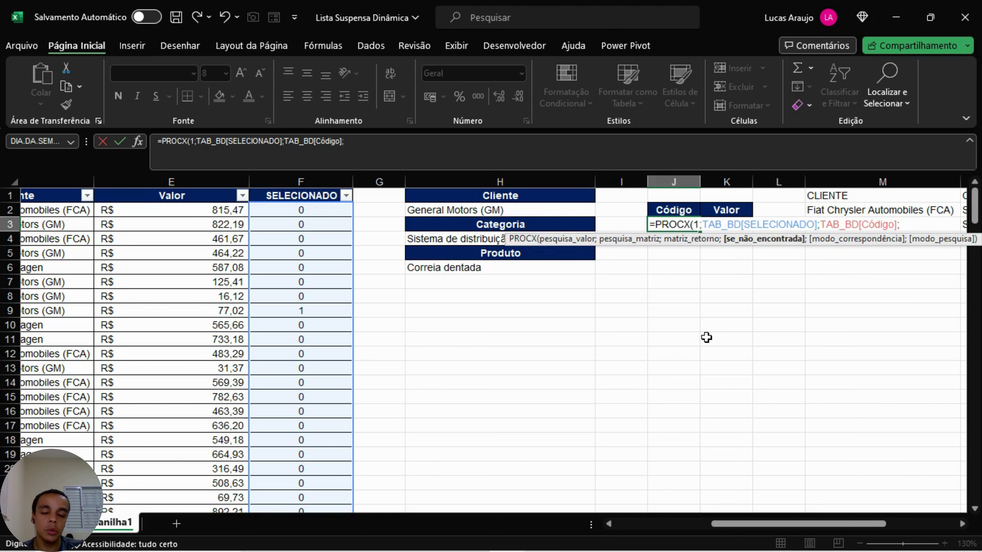
pyautogui.write('""')
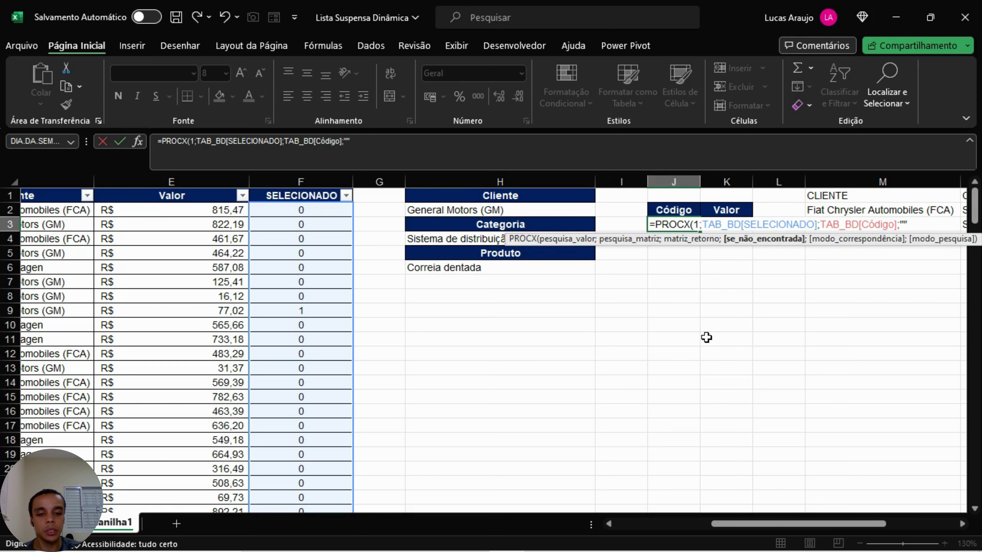
pyautogui.write(')')
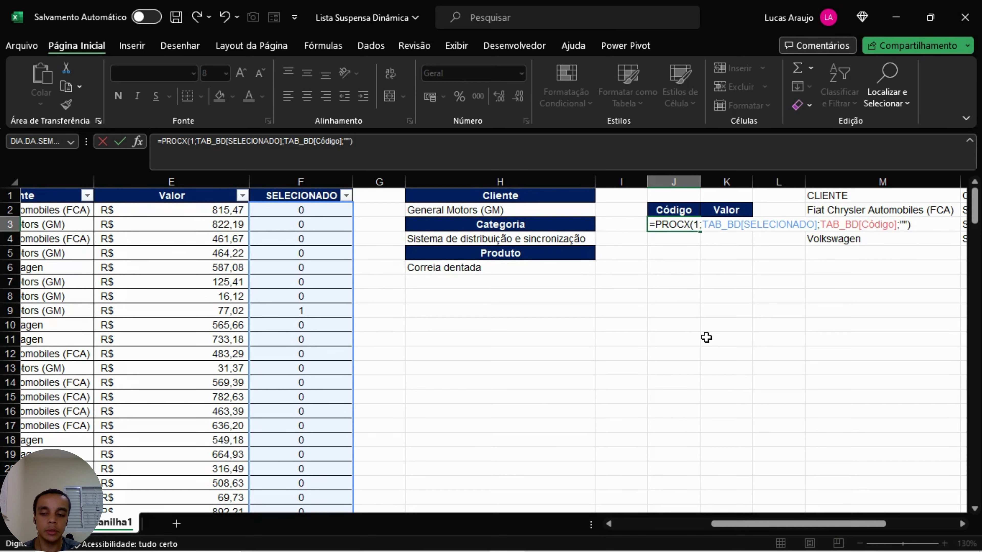
pyautogui.hotkey('ctrl', 'Return')
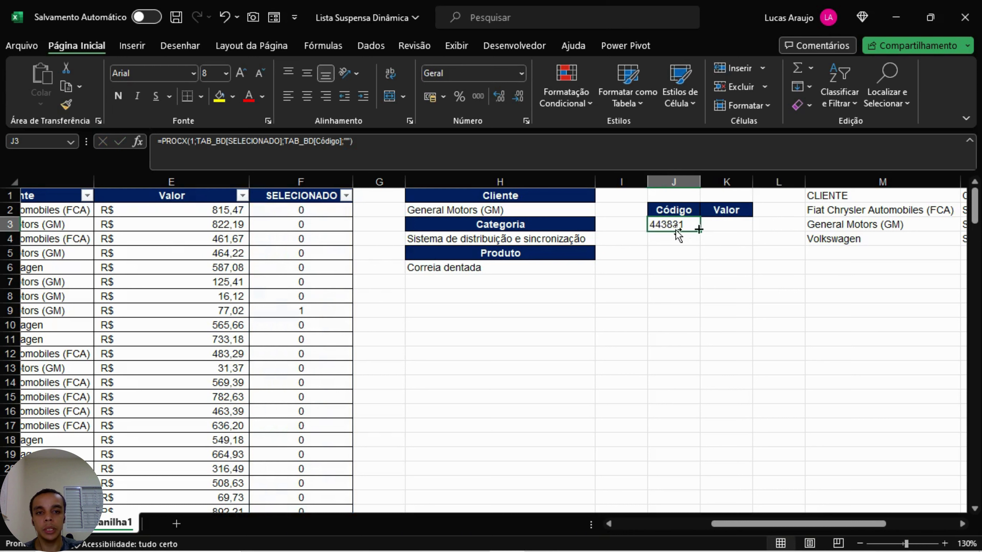
# Step: Start a PROCX formula in K3, under Valor, with 1 as lookup value and TAB_BD[SELECIONADO] as lookup array
pyautogui.click(728, 226)
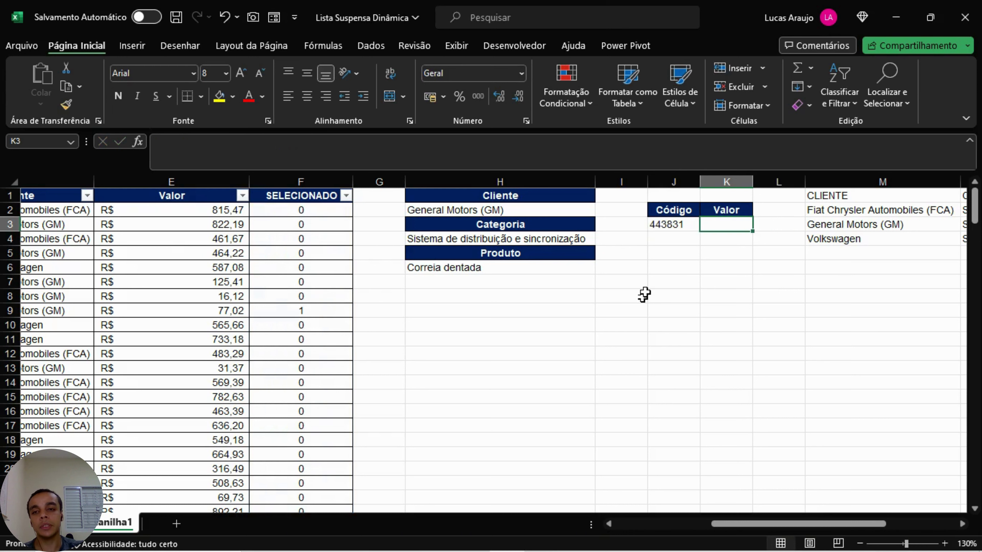
pyautogui.write('=')
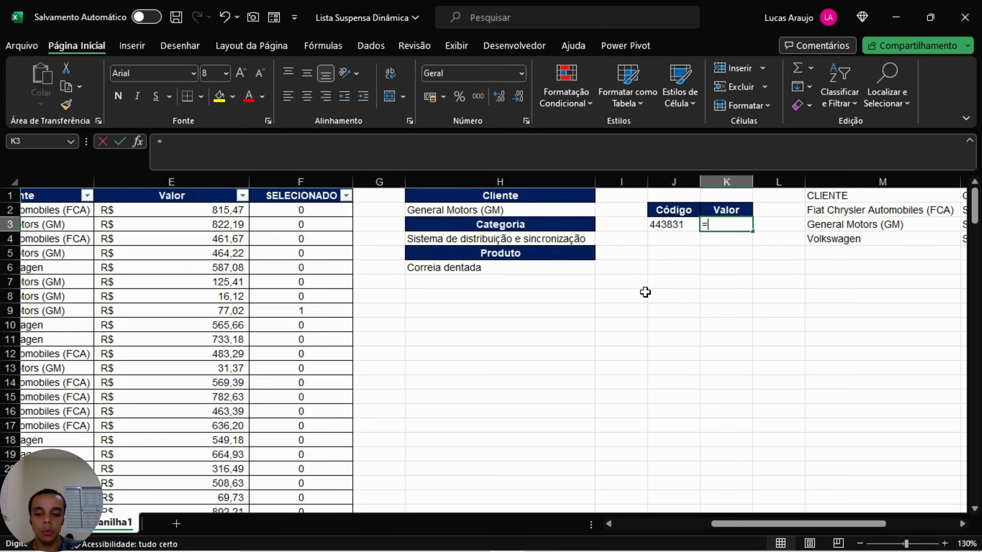
pyautogui.write('PROCX(')
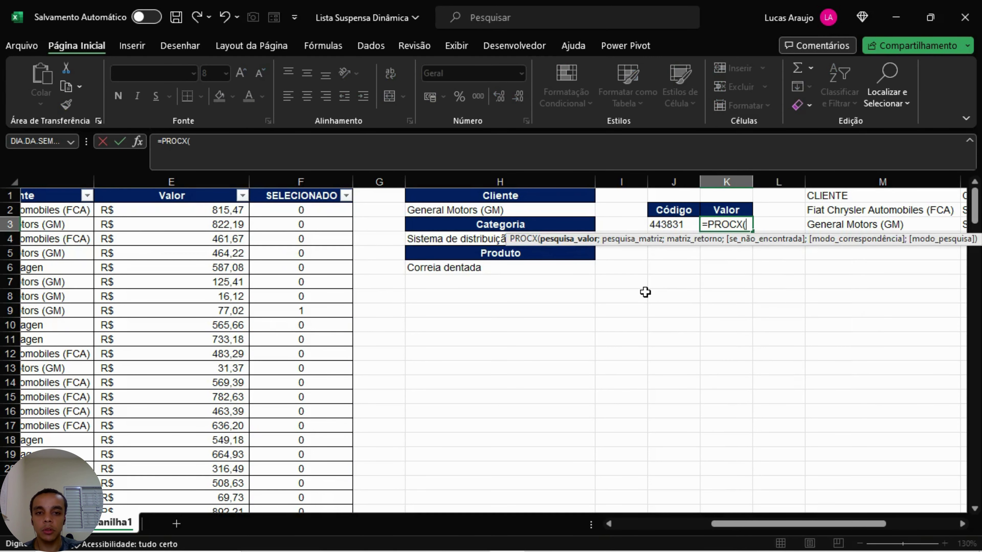
pyautogui.write('1;')
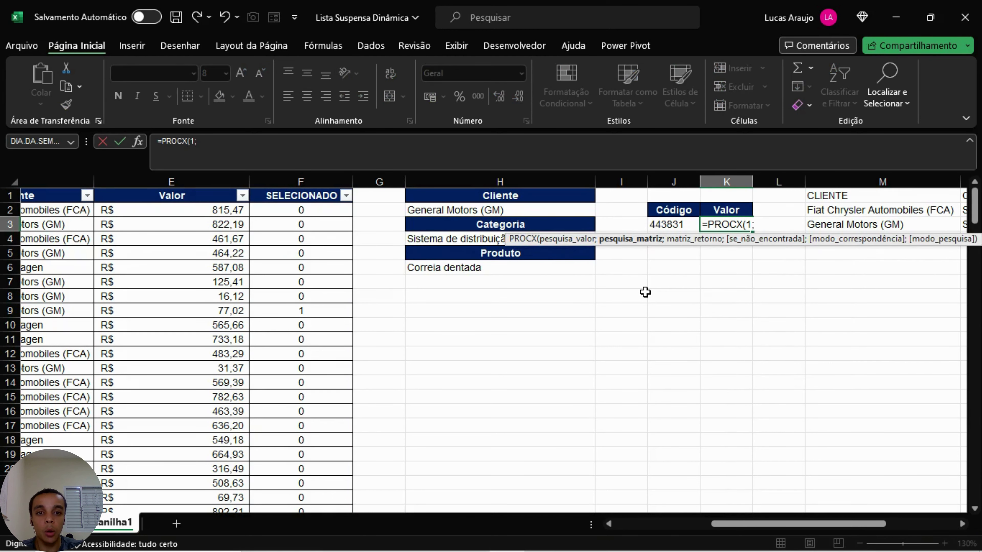
pyautogui.write('TAB')
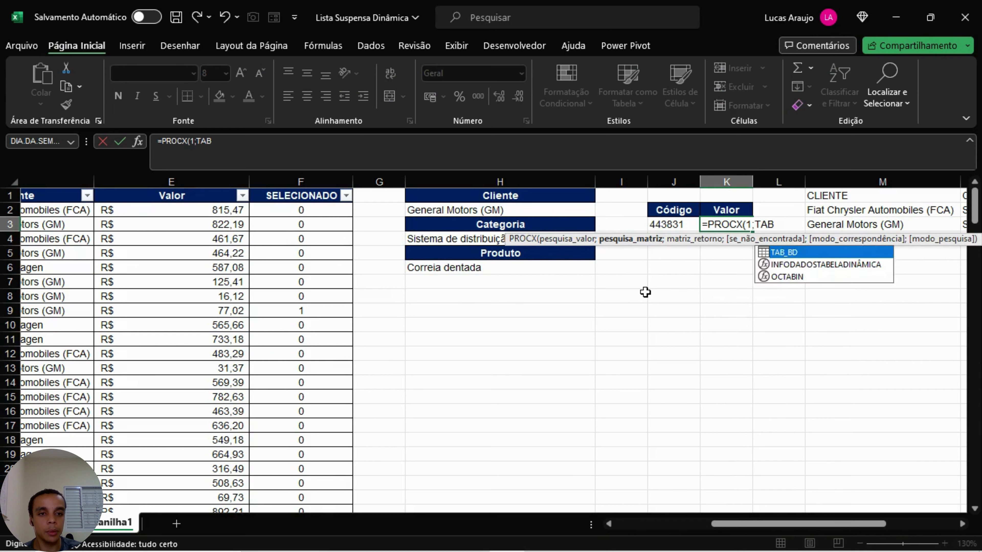
pyautogui.write('_BD[')
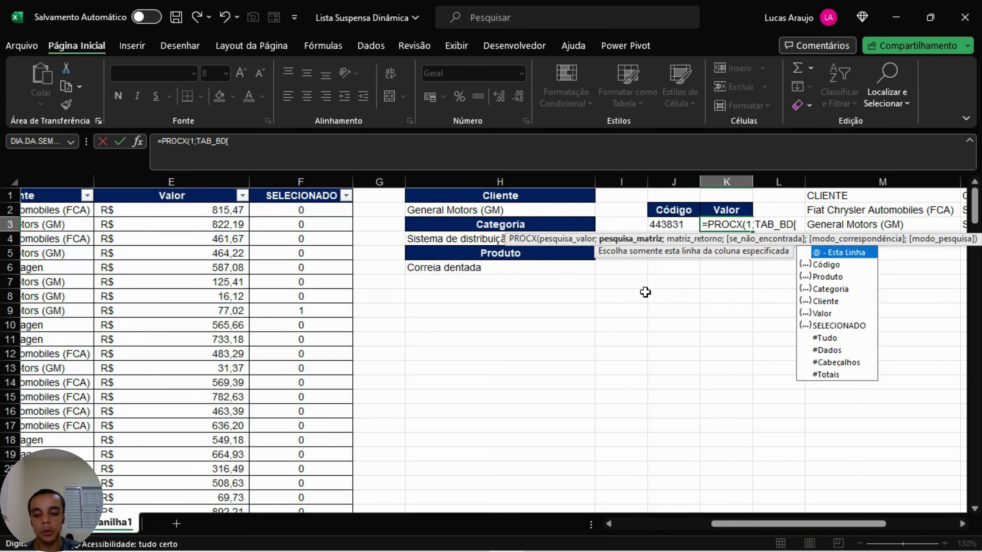
pyautogui.write('SELECIONADO')
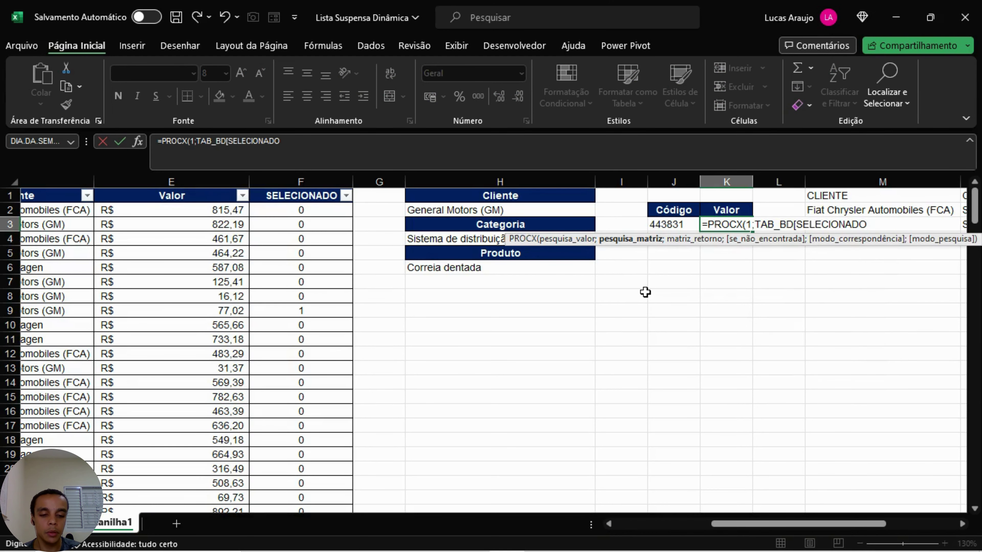
pyautogui.write('];')
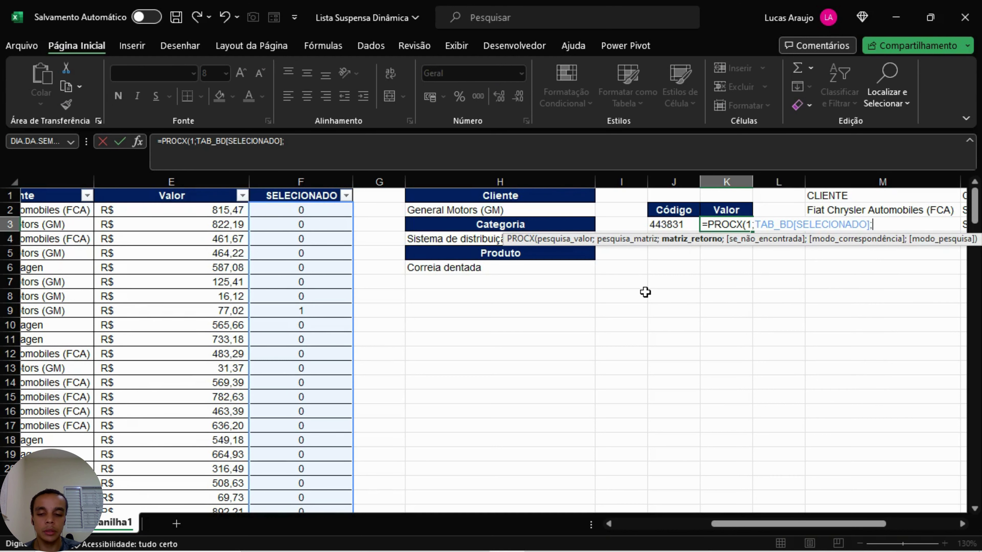
# Step: Complete the K3 PROCX formula with TAB_BD[VALOR] as the return array and "" when nothing is found, and enter it
pyautogui.write('TAB')
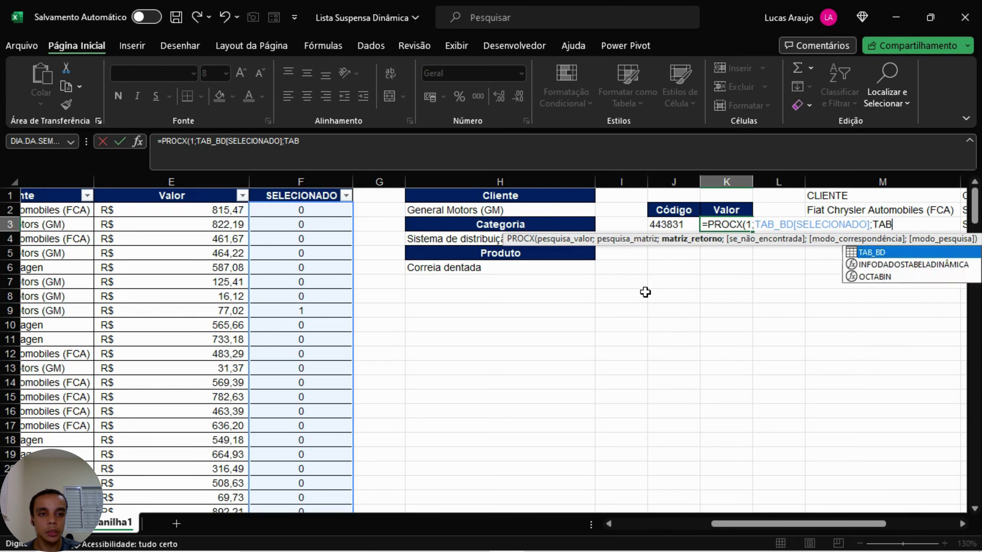
pyautogui.press('Tab')
pyautogui.write('[VALOR')
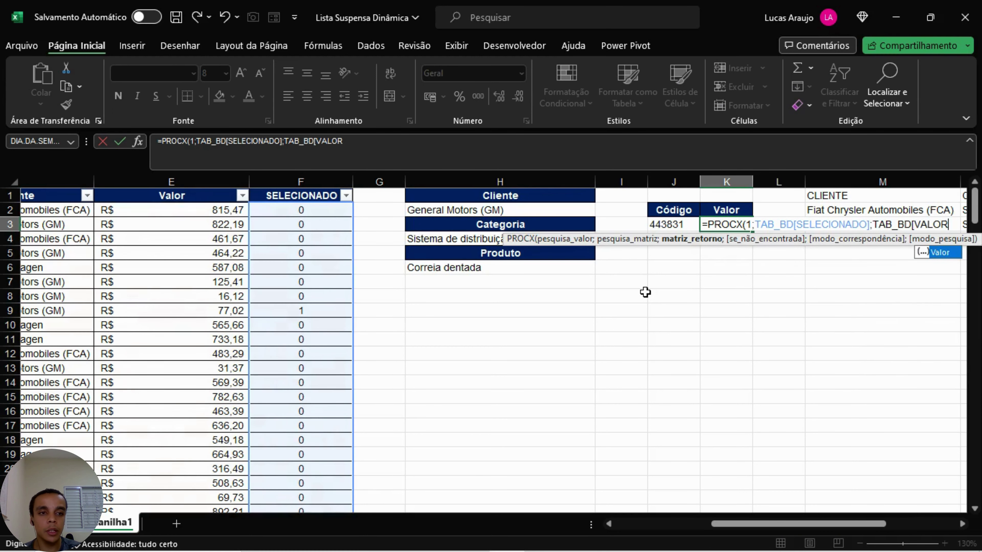
pyautogui.write(']')
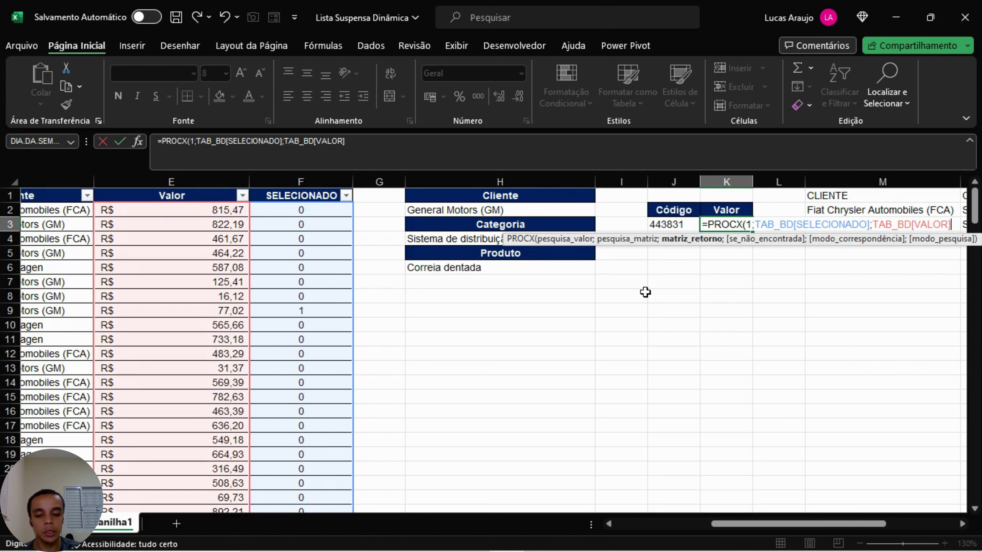
pyautogui.write(';')
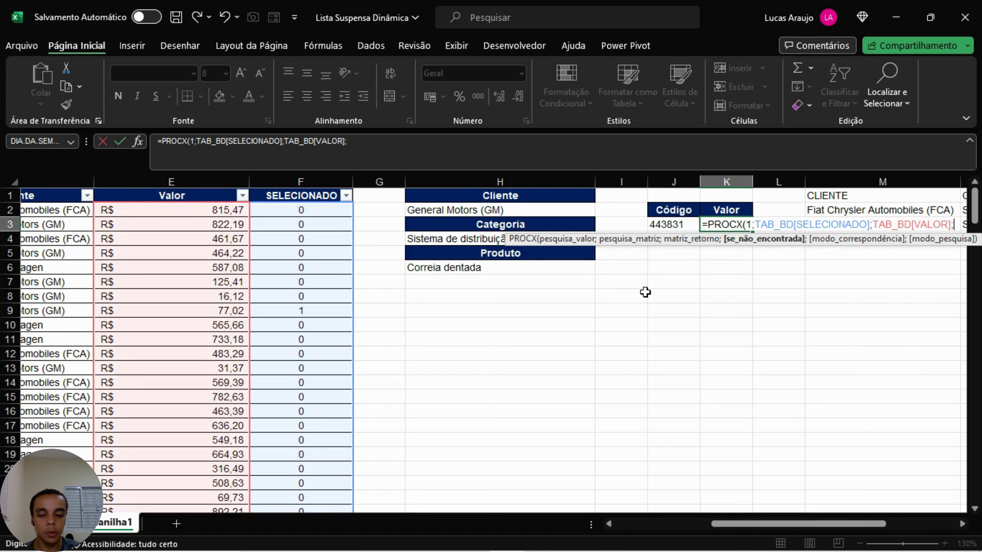
pyautogui.write('""')
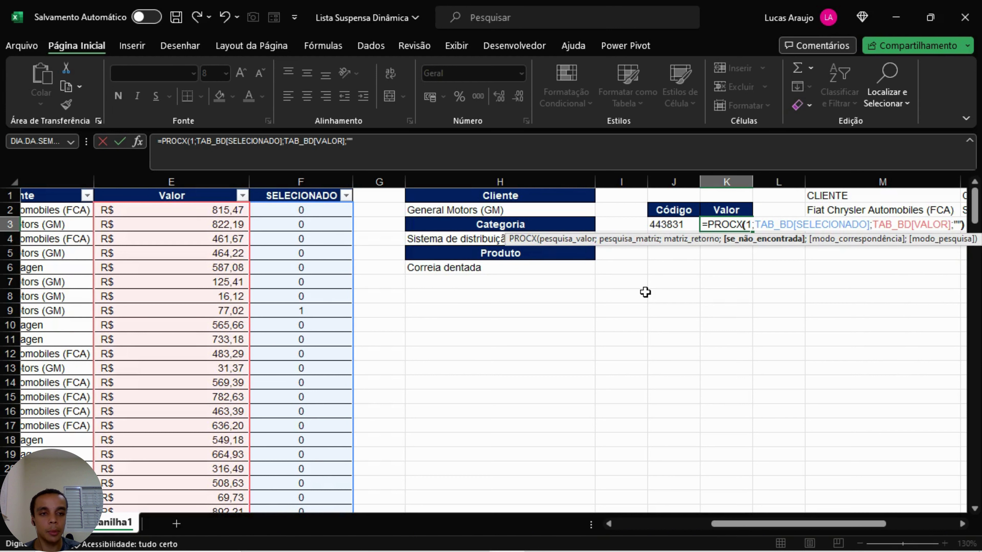
pyautogui.write(')')
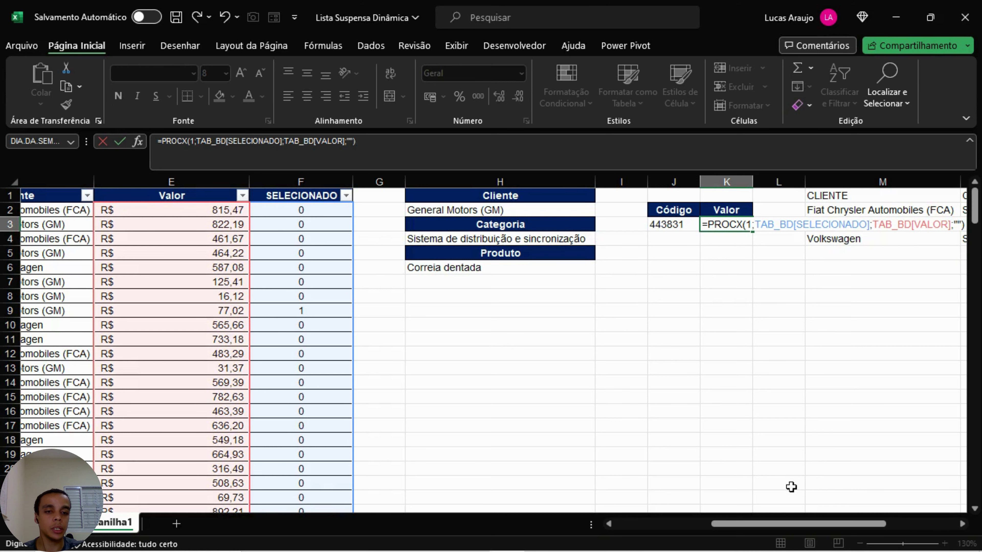
pyautogui.moveTo(777, 524); pyautogui.dragTo(819, 525)
pyautogui.press('Return')
# Step: Format K3 as R$ accounting currency and apply all borders to the J2:K3 and H1:H6 blocks
pyautogui.press('Up')
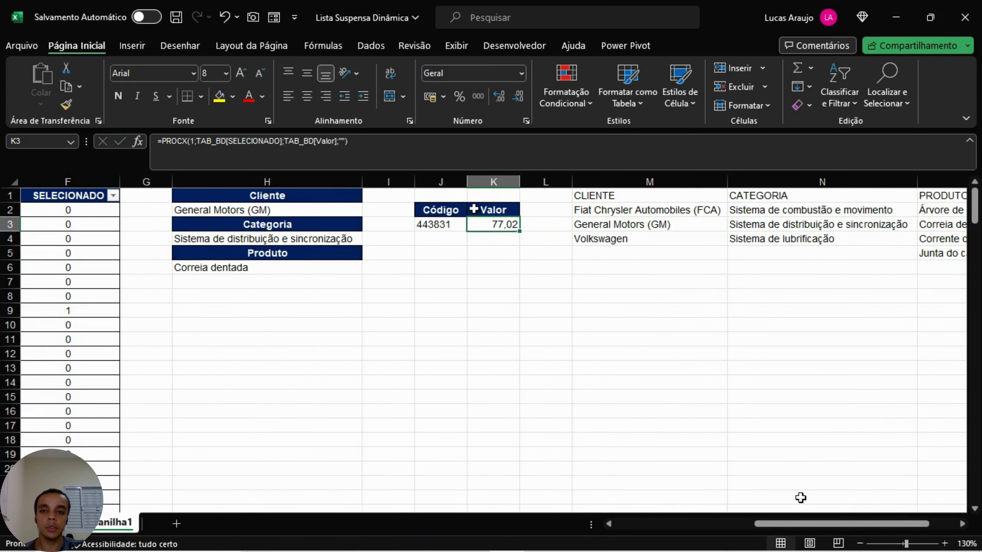
pyautogui.click(429, 97)
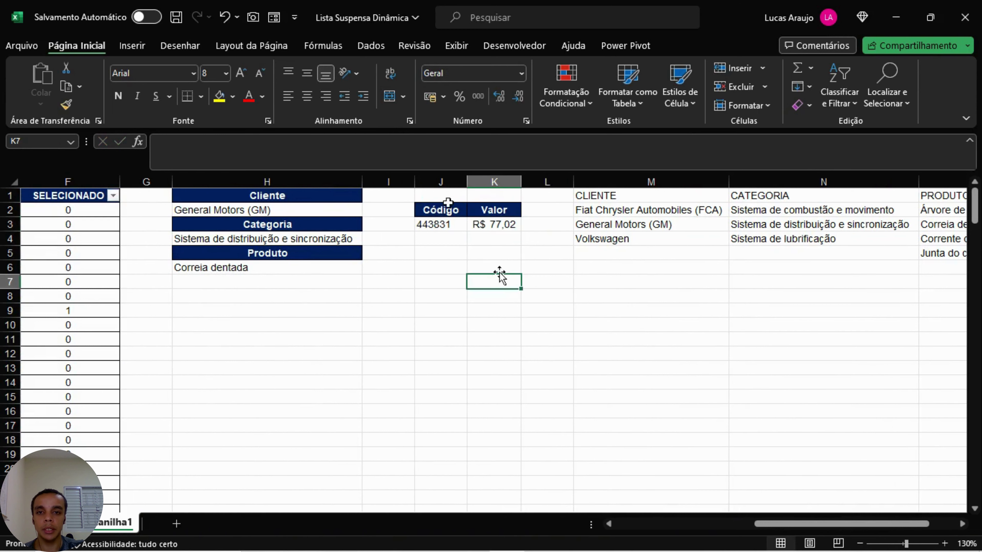
pyautogui.moveTo(440, 211); pyautogui.dragTo(477, 222)
pyautogui.moveTo(318, 197); pyautogui.dragTo(324, 266)
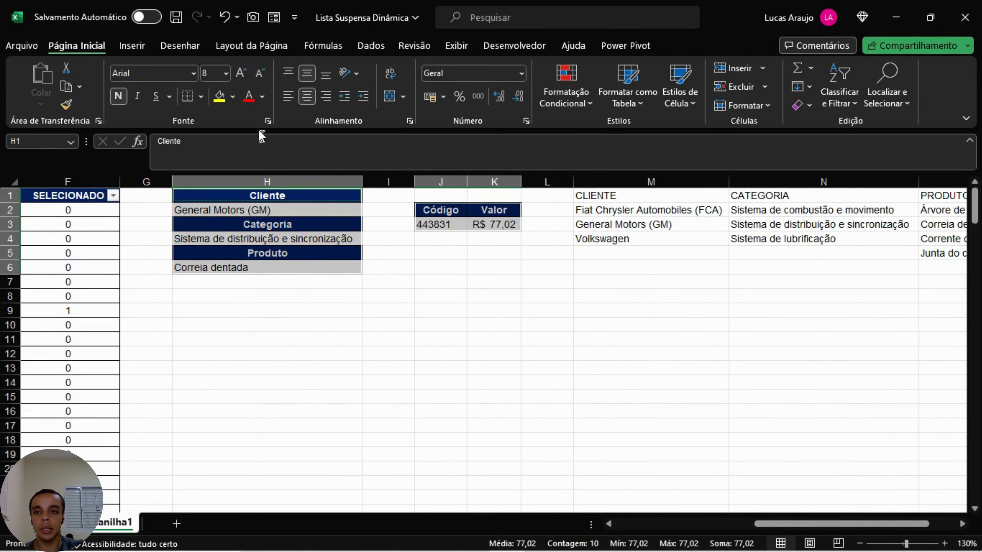
pyautogui.click(203, 99)
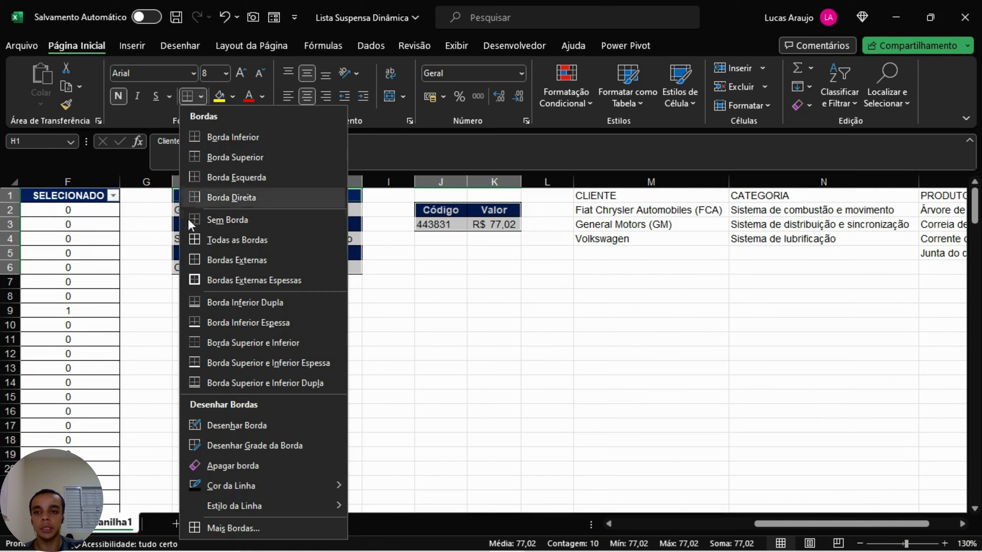
pyautogui.click(211, 240)
pyautogui.click(547, 367)
pyautogui.click(854, 460)
# Step: Change the Produto selection in H6 to Corrente de distribuição
pyautogui.moveTo(865, 526); pyautogui.dragTo(829, 524)
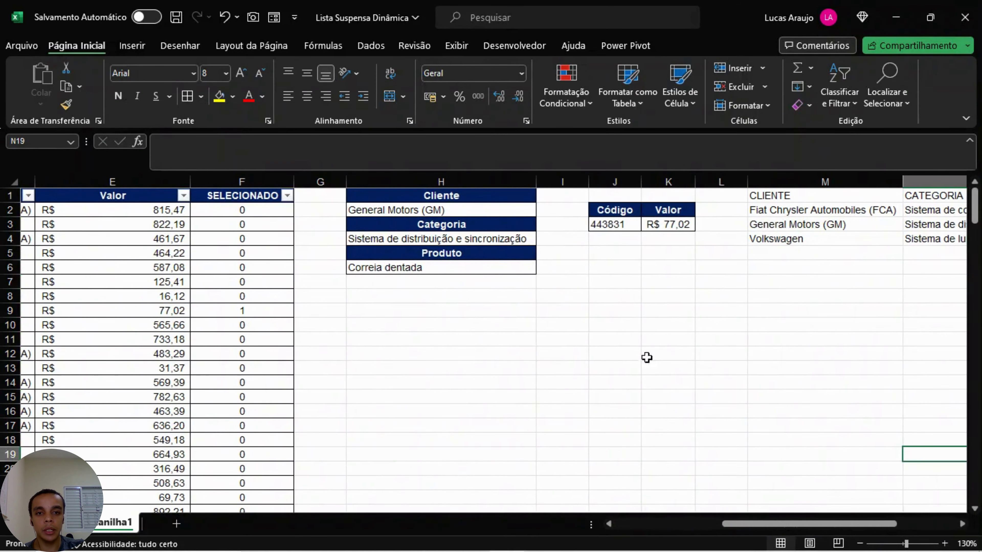
pyautogui.click(518, 237)
pyautogui.click(508, 267)
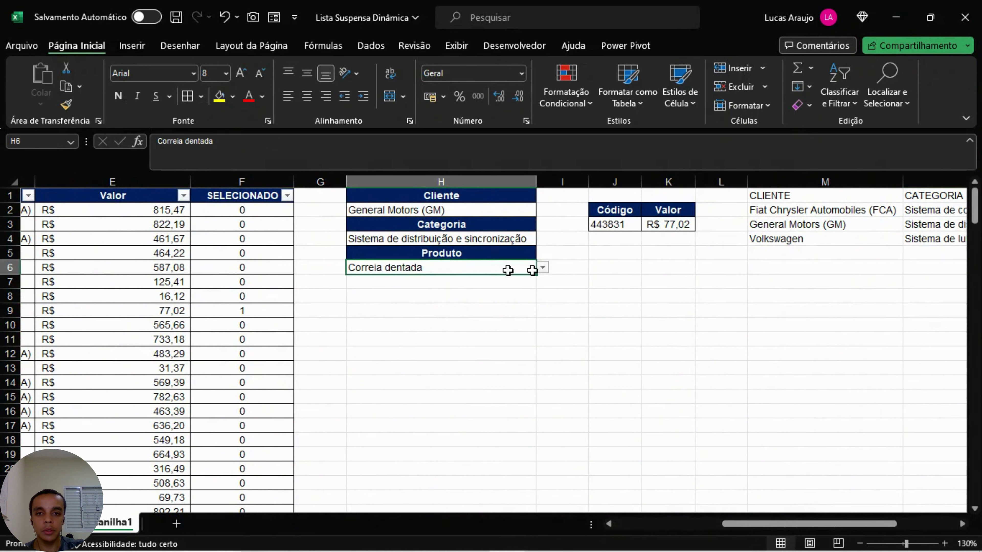
pyautogui.click(542, 267)
pyautogui.click(440, 307)
pyautogui.moveTo(614, 325); pyautogui.dragTo(671, 325)
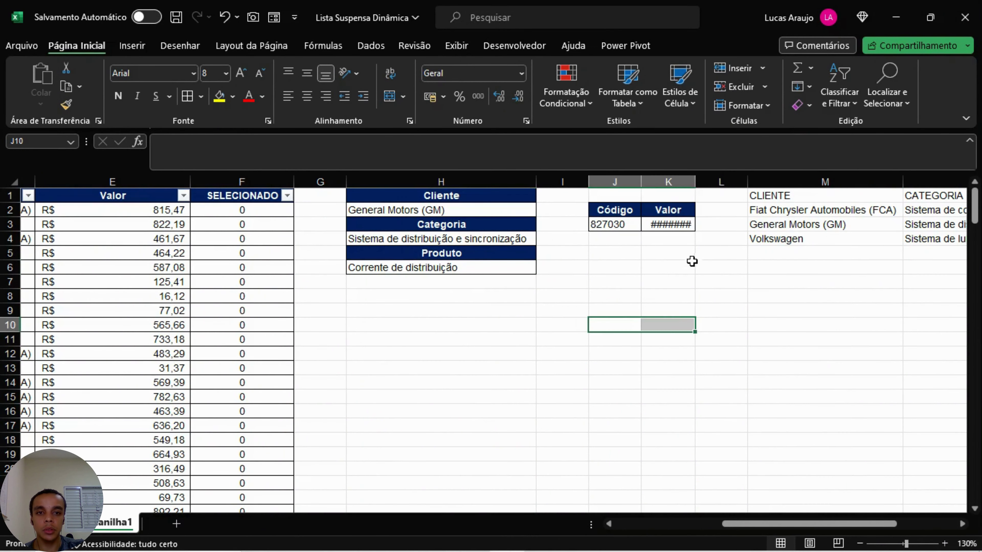
# Step: Autofit column K to its contents and check the Código and Valor results against the selections
pyautogui.doubleClick(695, 181)
pyautogui.click(664, 294)
pyautogui.click(482, 270)
pyautogui.click(513, 239)
pyautogui.click(634, 225)
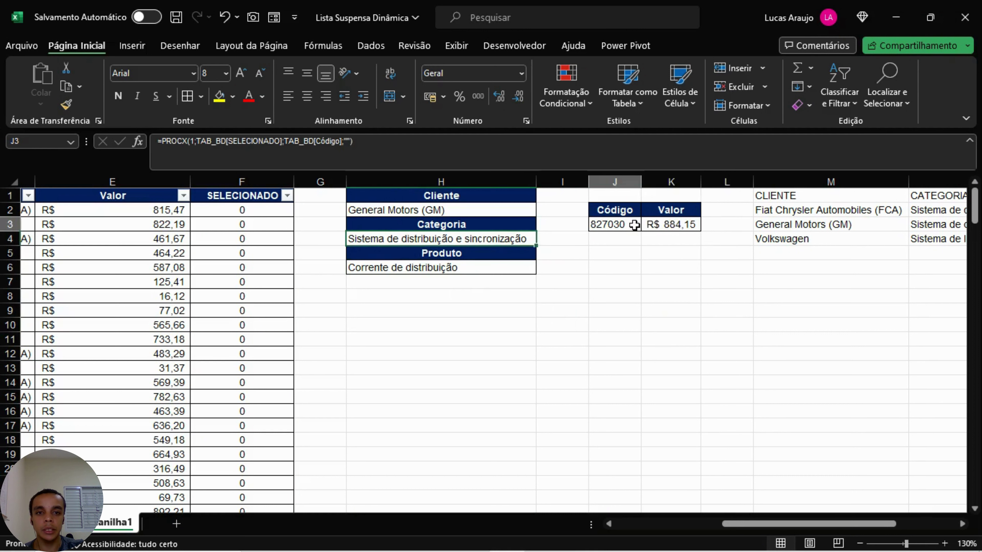
# Step: Change the Cliente selection in H2 to Volkswagen
pyautogui.click(500, 210)
pyautogui.click(542, 209)
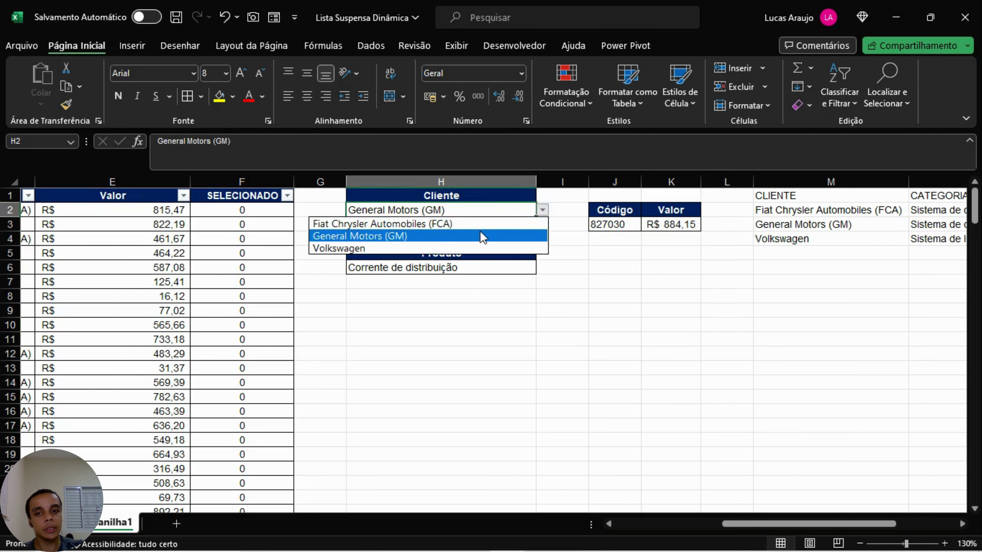
pyautogui.click(449, 248)
pyautogui.click(508, 238)
pyautogui.moveTo(537, 241); pyautogui.dragTo(540, 240)
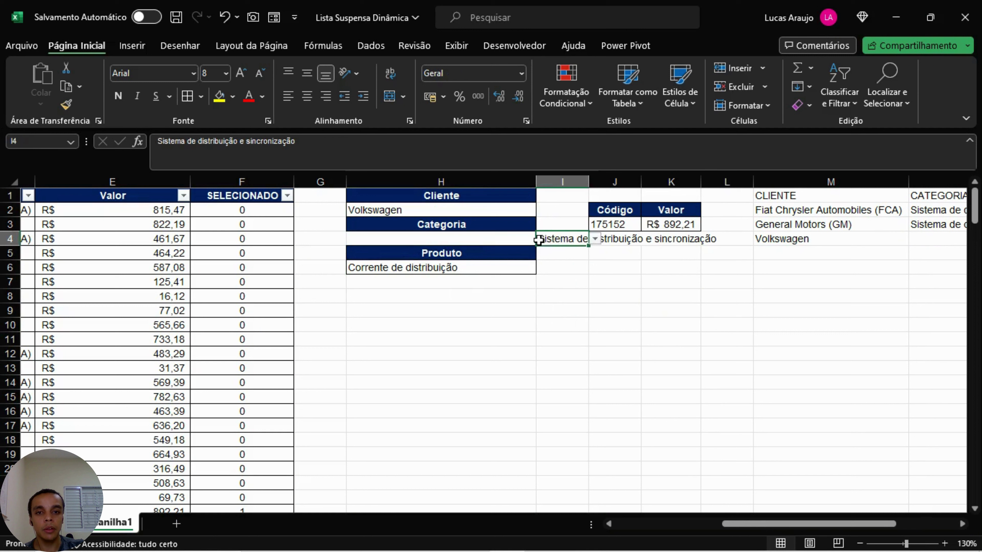
pyautogui.click(506, 241)
pyautogui.hotkey('ctrl', 'z')
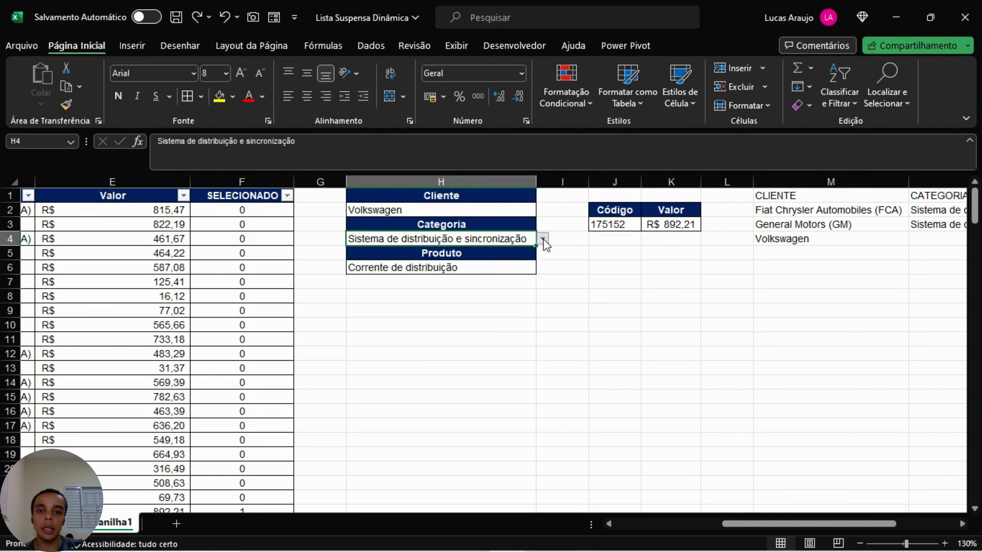
# Step: Set Categoria in H4 to Sistema de combustão e movimento and Produto in H6 to Cabeçote
pyautogui.click(543, 239)
pyautogui.click(519, 255)
pyautogui.click(518, 265)
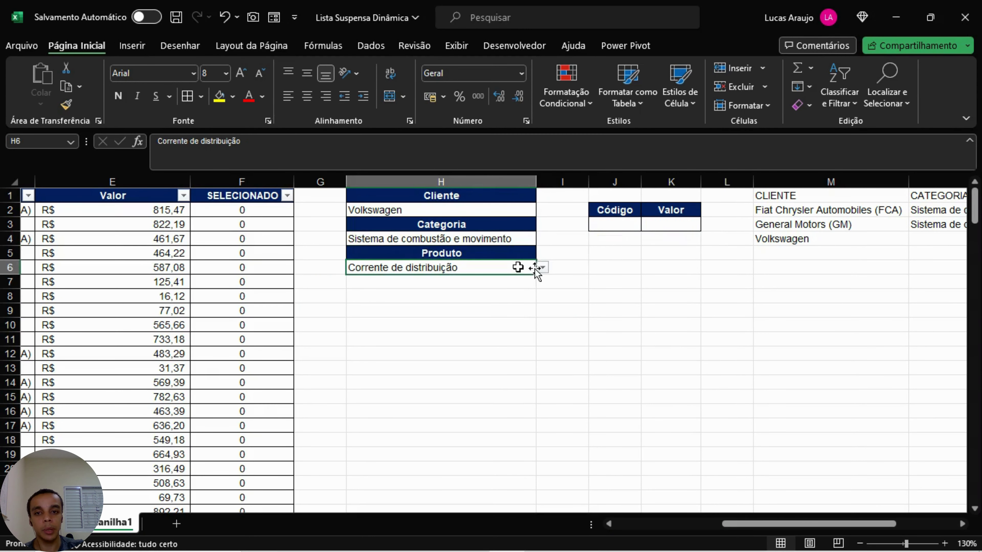
pyautogui.click(543, 267)
pyautogui.click(460, 295)
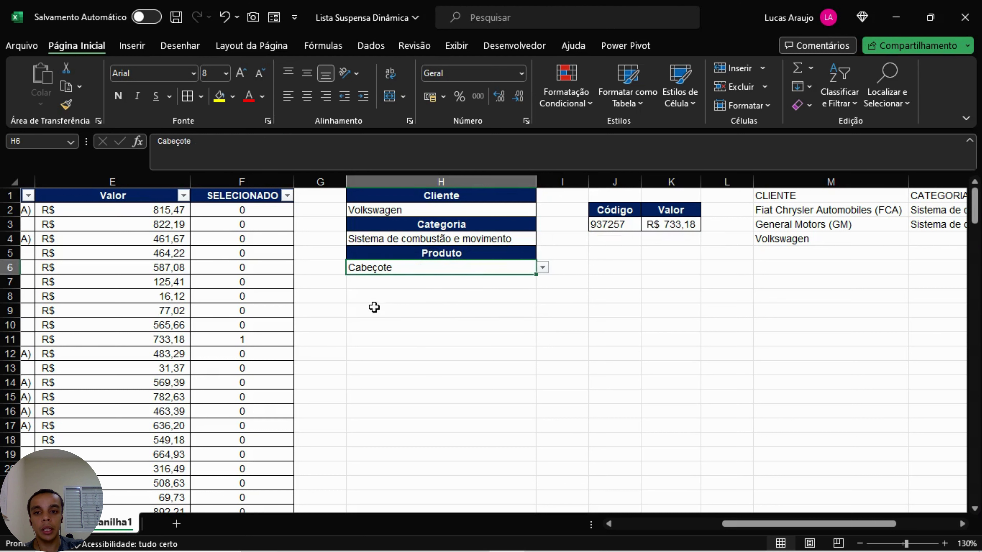
pyautogui.click(673, 298)
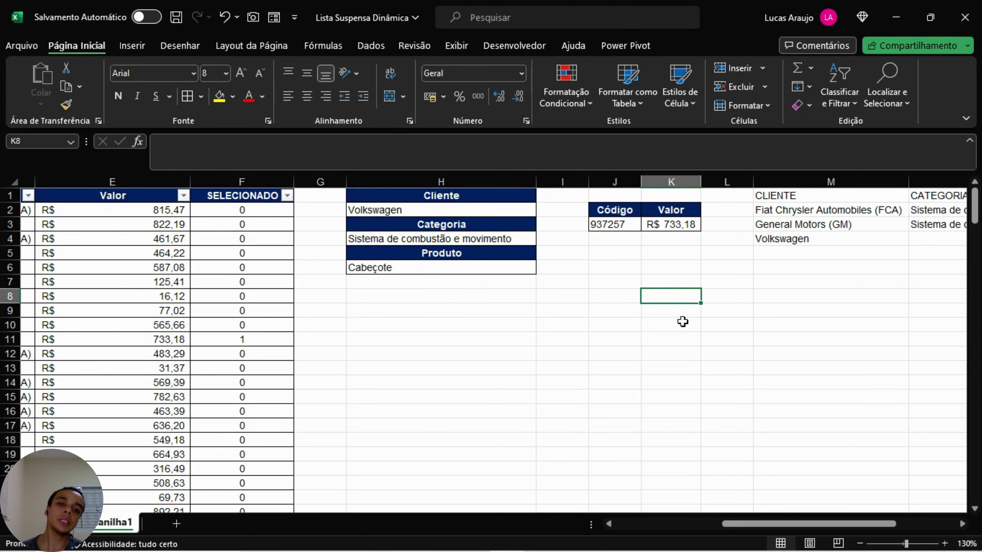